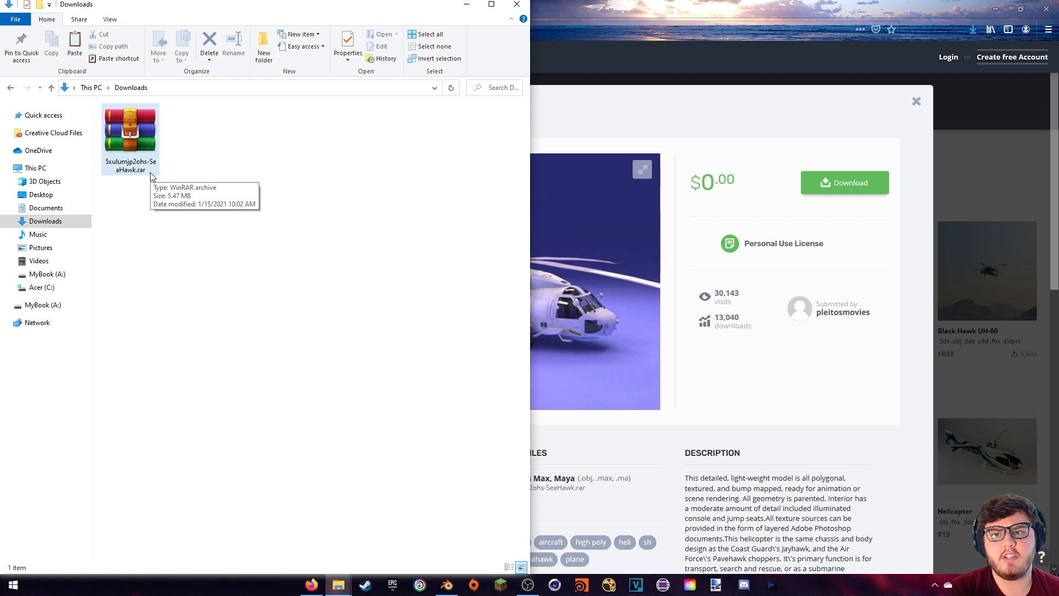
Open the downloaded SeaHawk.rar archive and bring up the Heli folder inside Blender Tutorials beside it
{"action": "double_click", "coordinate": [126, 150]}
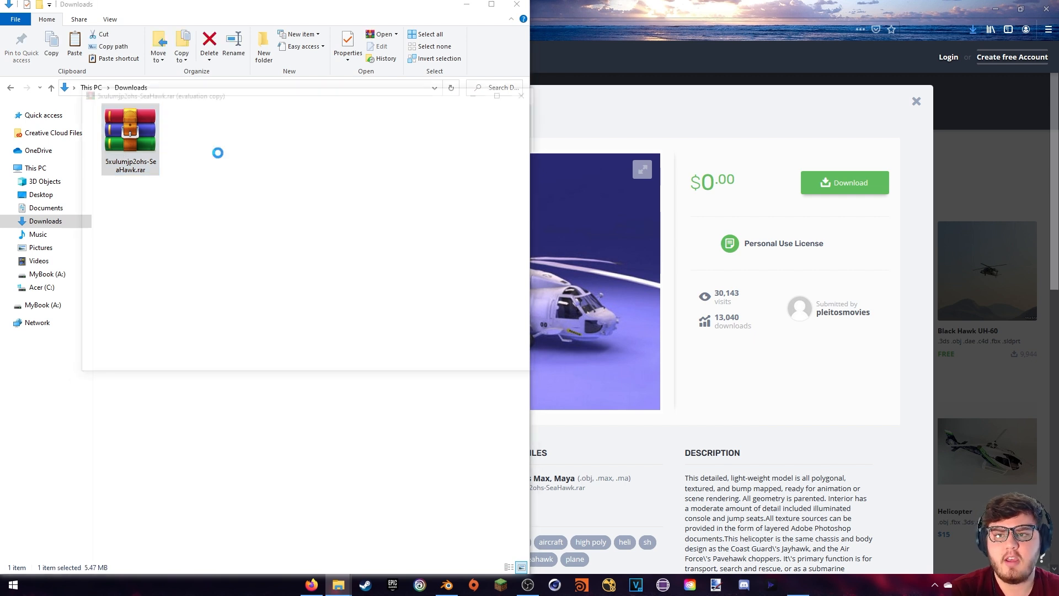
{"action": "left_click_drag", "start_coordinate": [310, 94], "coordinate": [324, 68]}
{"action": "left_click", "coordinate": [354, 243]}
{"action": "left_click", "coordinate": [370, 538]}
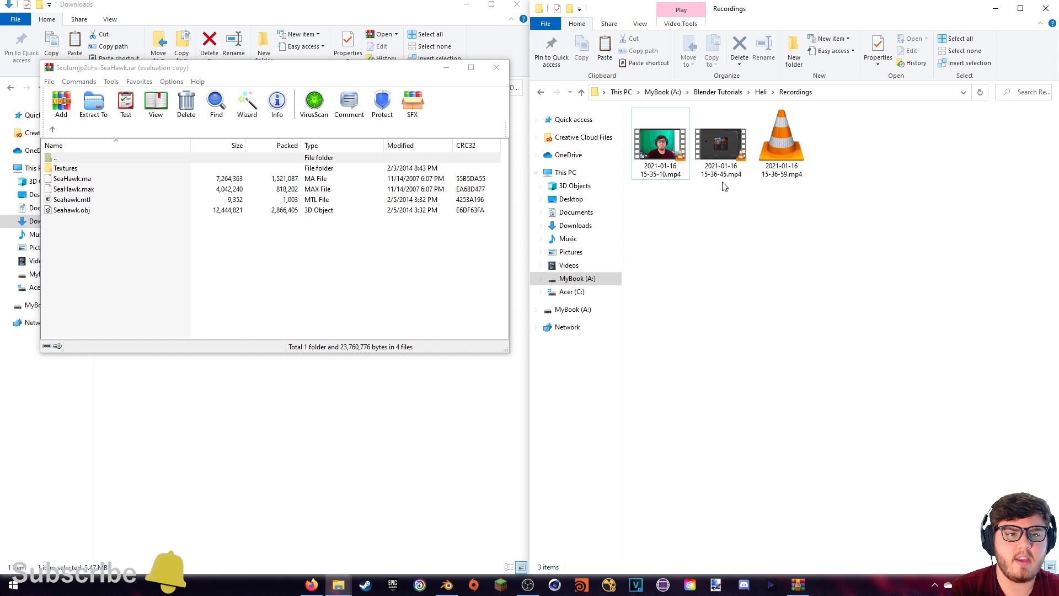
{"action": "left_click", "coordinate": [761, 92]}
Extract Seahawk.obj and the Textures folder from the archive into the Heli folder and close the archive
{"action": "left_click_drag", "start_coordinate": [111, 230], "coordinate": [689, 237]}
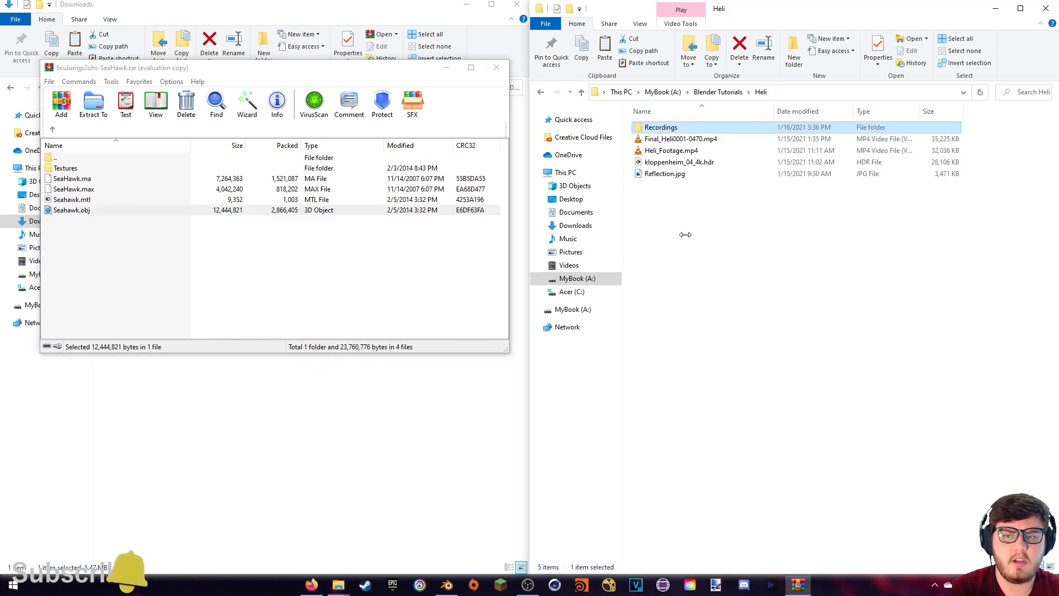
{"action": "left_click", "coordinate": [75, 170]}
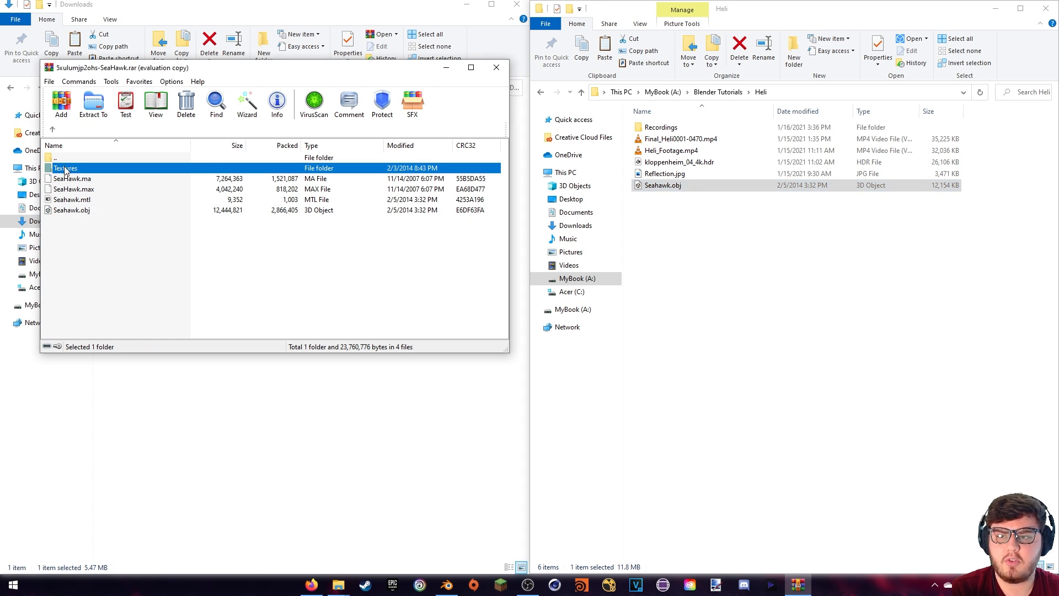
{"action": "left_click_drag", "start_coordinate": [64, 170], "coordinate": [668, 240]}
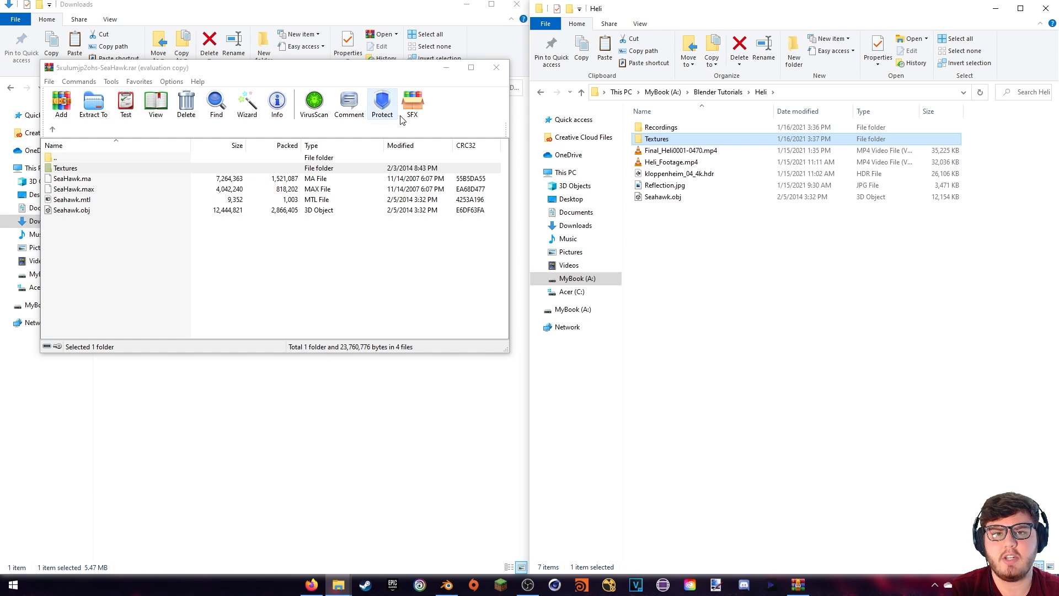
{"action": "left_click", "coordinate": [496, 68]}
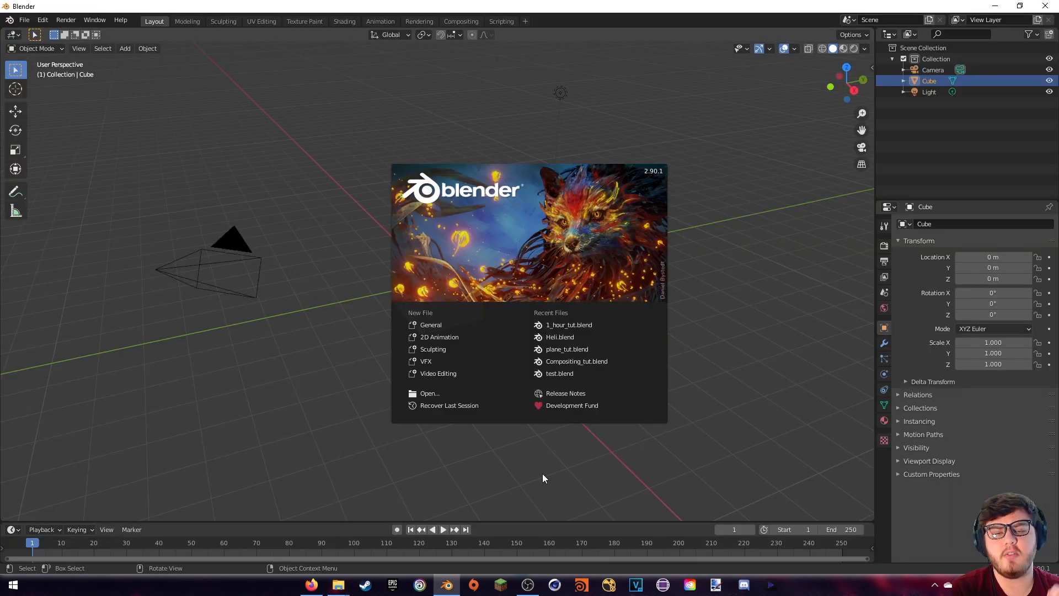
In Blender, import the Wavefront model Seahawk.obj from A:\Blender Tutorials\Heli into the default scene
{"action": "left_click", "coordinate": [507, 127]}
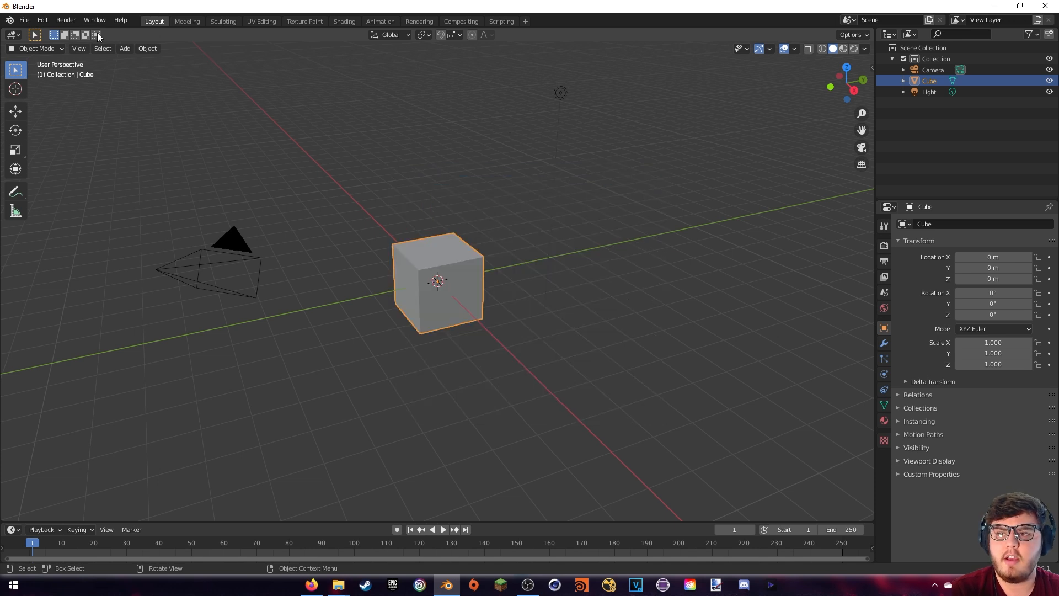
{"action": "left_click", "coordinate": [24, 19]}
{"action": "mouse_move", "coordinate": [58, 167]}
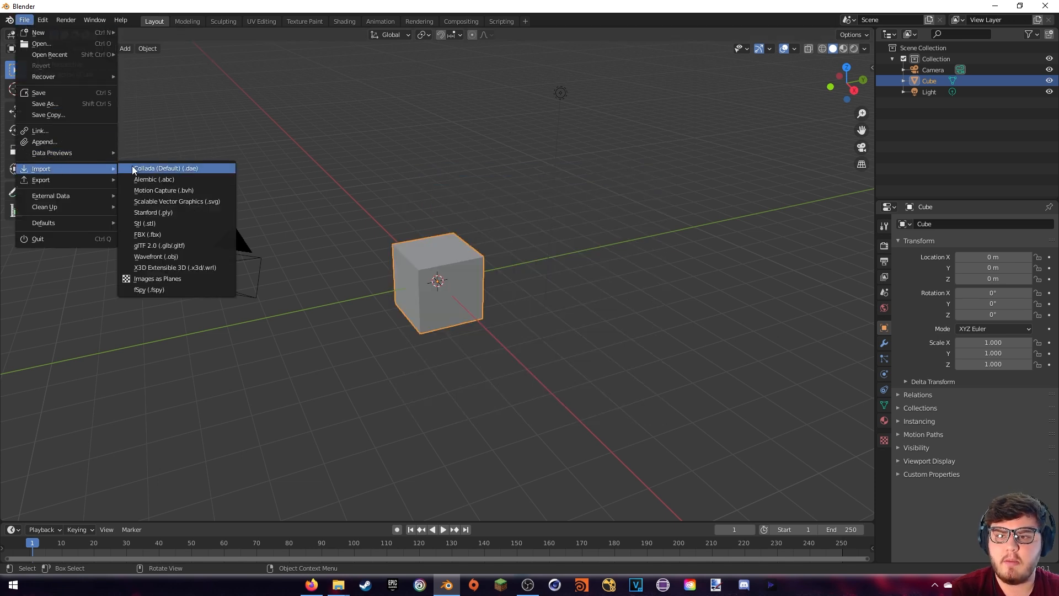
{"action": "left_click", "coordinate": [165, 257]}
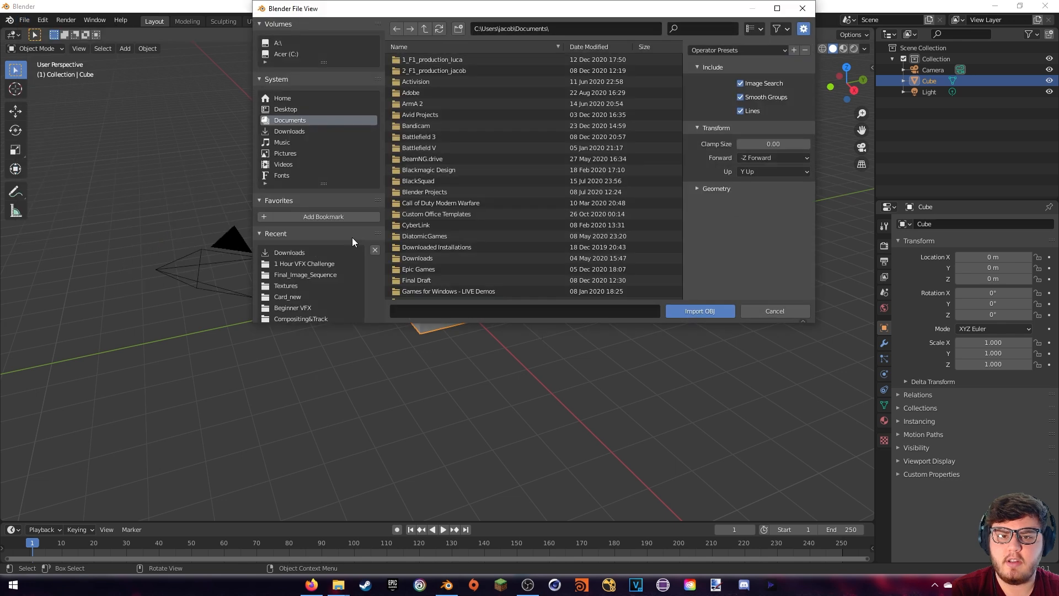
{"action": "left_click", "coordinate": [280, 45]}
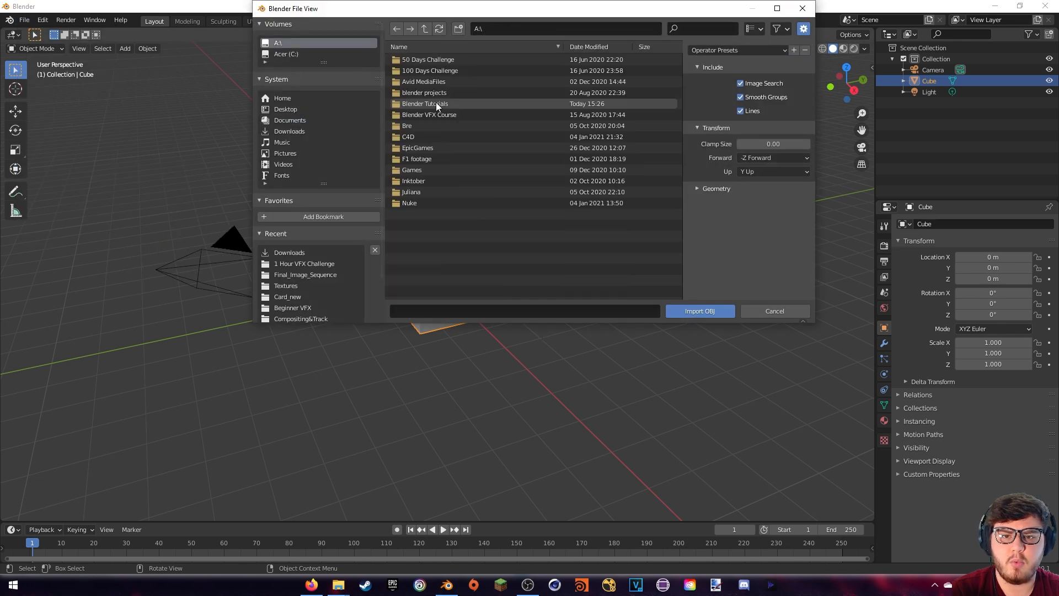
{"action": "double_click", "coordinate": [436, 103]}
{"action": "double_click", "coordinate": [431, 136]}
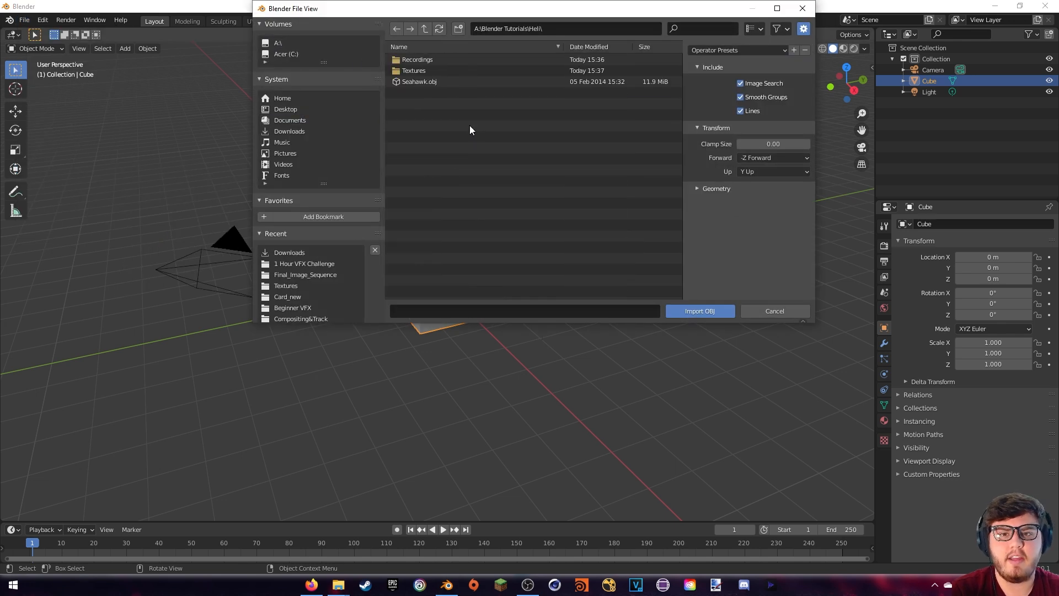
{"action": "left_click", "coordinate": [432, 82]}
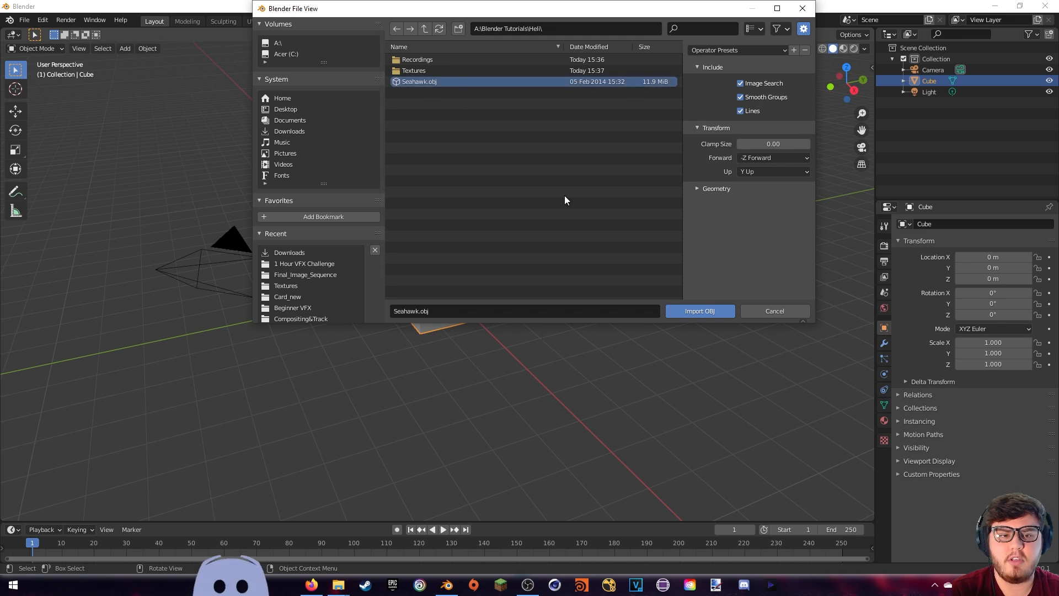
{"action": "left_click", "coordinate": [697, 312]}
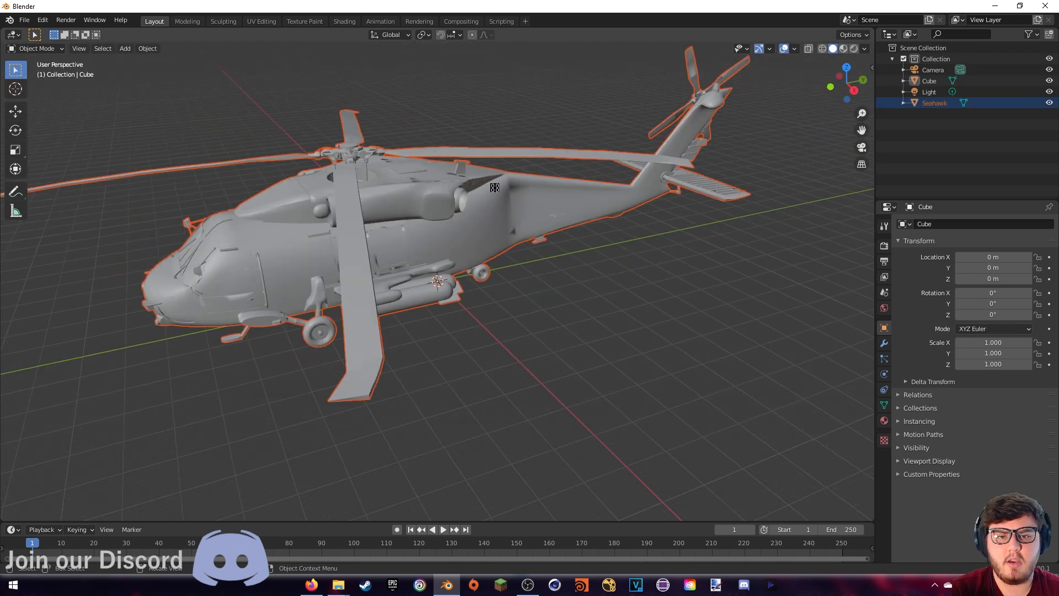
Select the imported helicopter and show its material list in the Shading workspace
{"action": "middle_click_drag", "start_coordinate": [495, 188], "coordinate": [501, 210]}
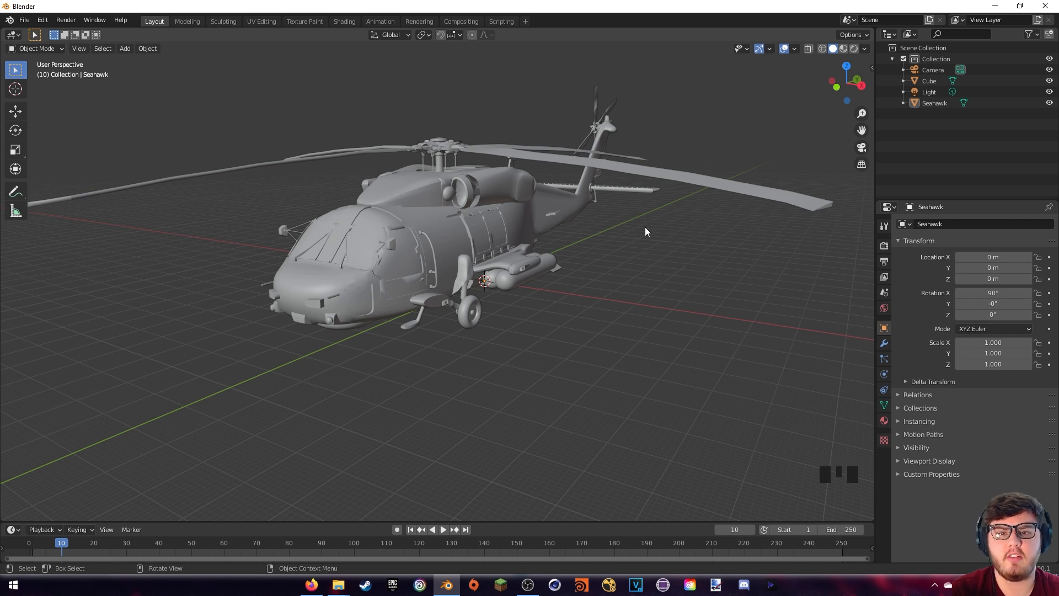
{"action": "left_click", "coordinate": [475, 195]}
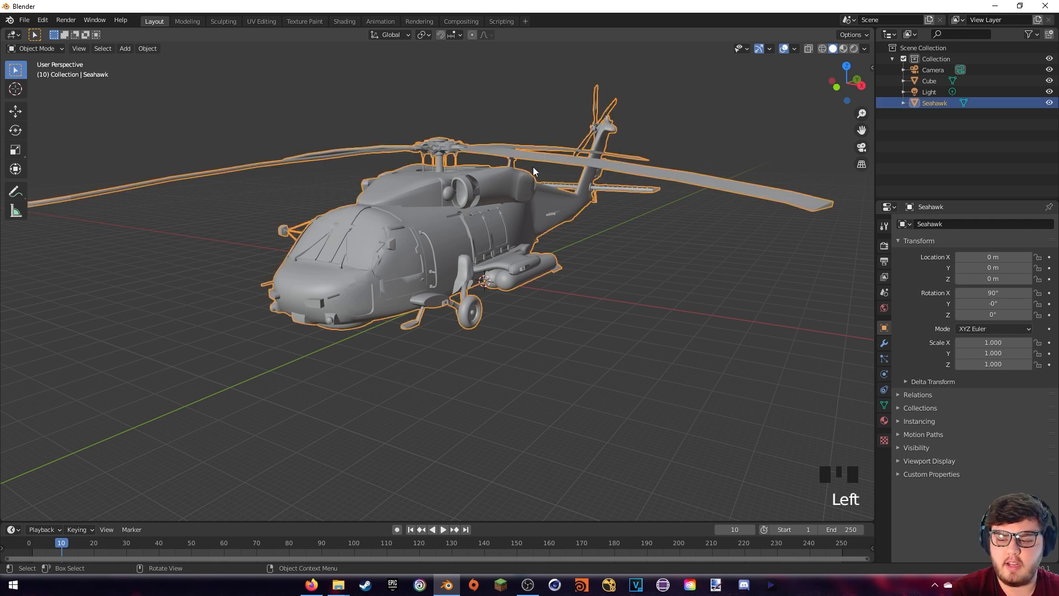
{"action": "key", "text": "Tab"}
{"action": "middle_click_drag", "start_coordinate": [530, 238], "coordinate": [497, 230]}
{"action": "scroll", "coordinate": [411, 222], "scroll_direction": "up", "scroll_amount": 4}
{"action": "scroll", "coordinate": [498, 230], "scroll_direction": "down", "scroll_amount": 3}
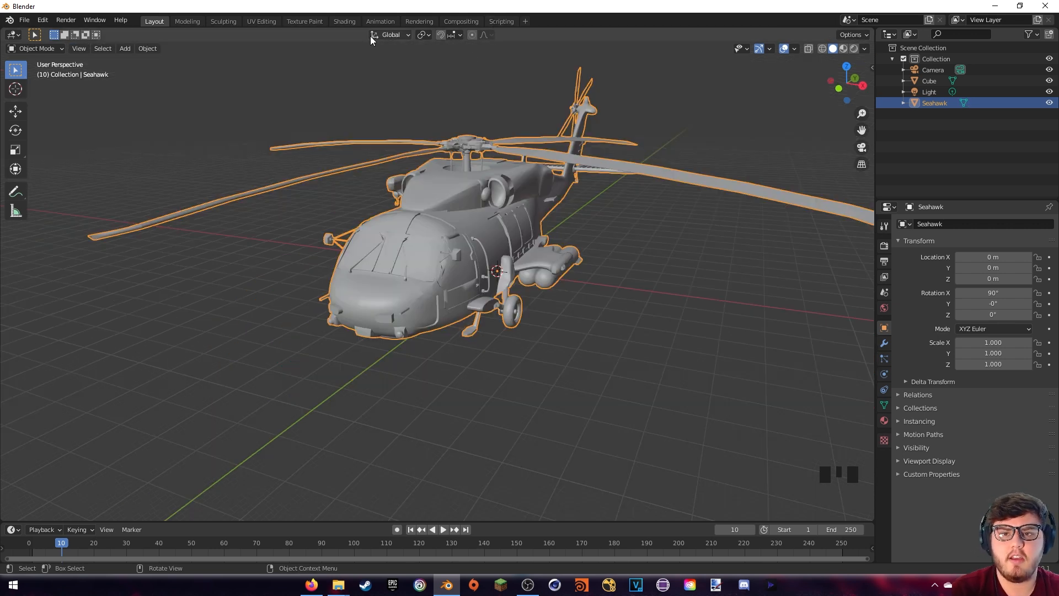
{"action": "left_click", "coordinate": [345, 22]}
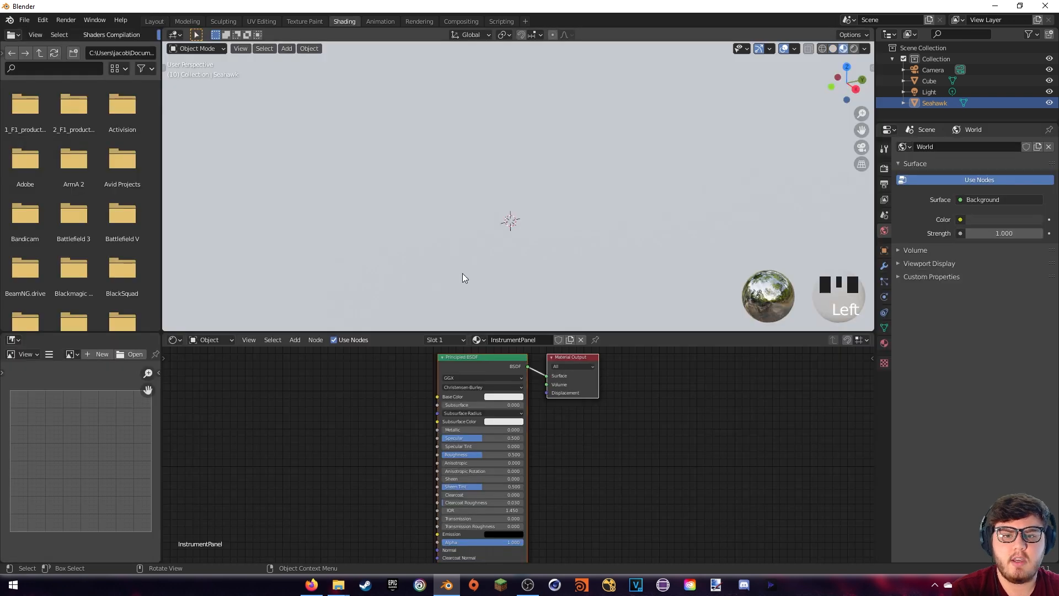
{"action": "scroll", "coordinate": [512, 243], "scroll_direction": "down", "scroll_amount": 14}
{"action": "middle_click_drag", "start_coordinate": [512, 236], "coordinate": [568, 218], "text": "shift"}
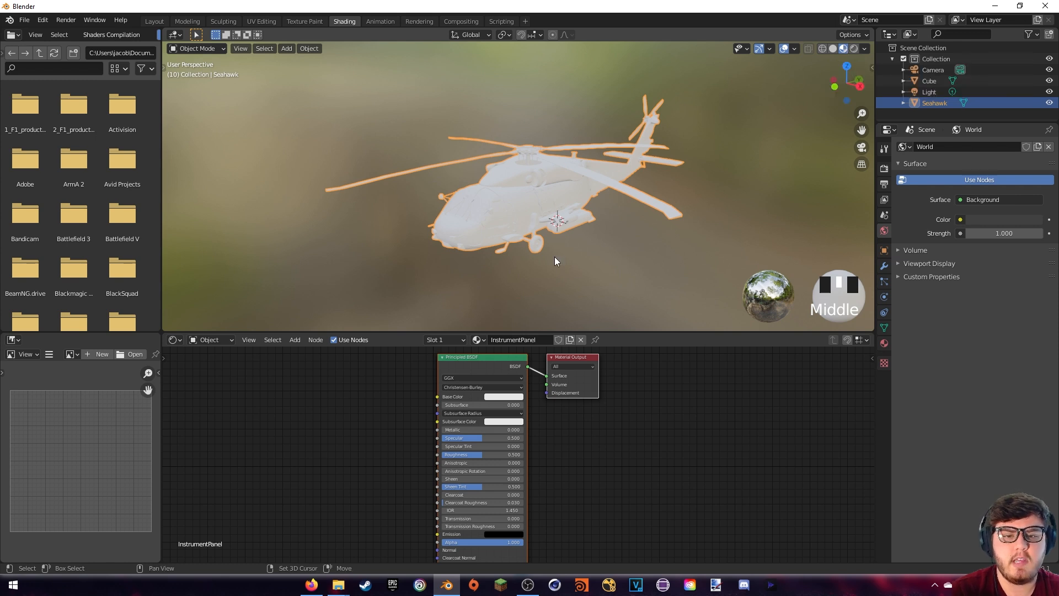
{"action": "scroll", "coordinate": [631, 183], "scroll_direction": "down", "scroll_amount": 7}
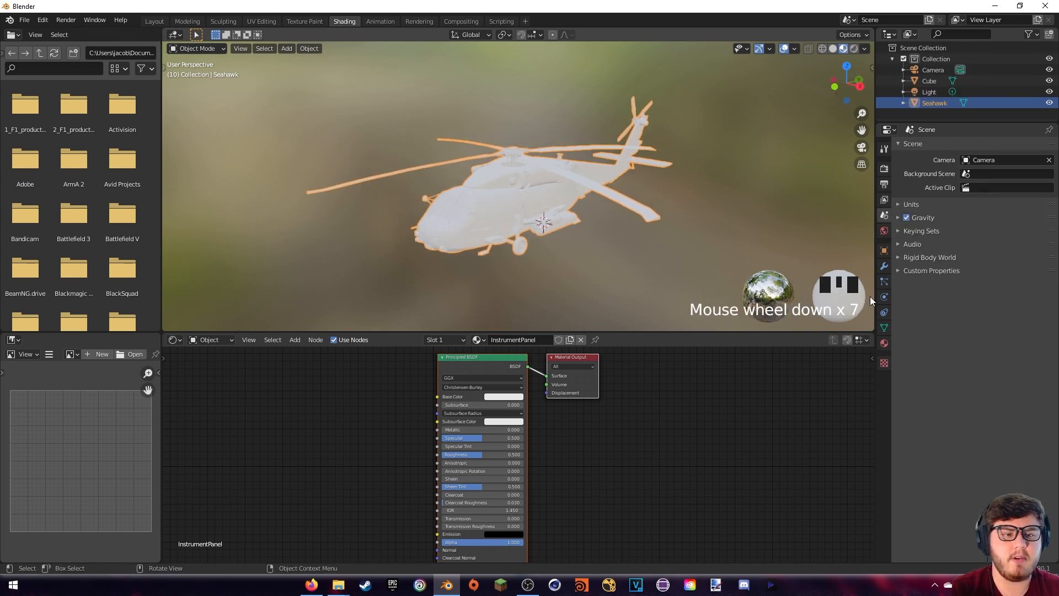
{"action": "left_click", "coordinate": [885, 343]}
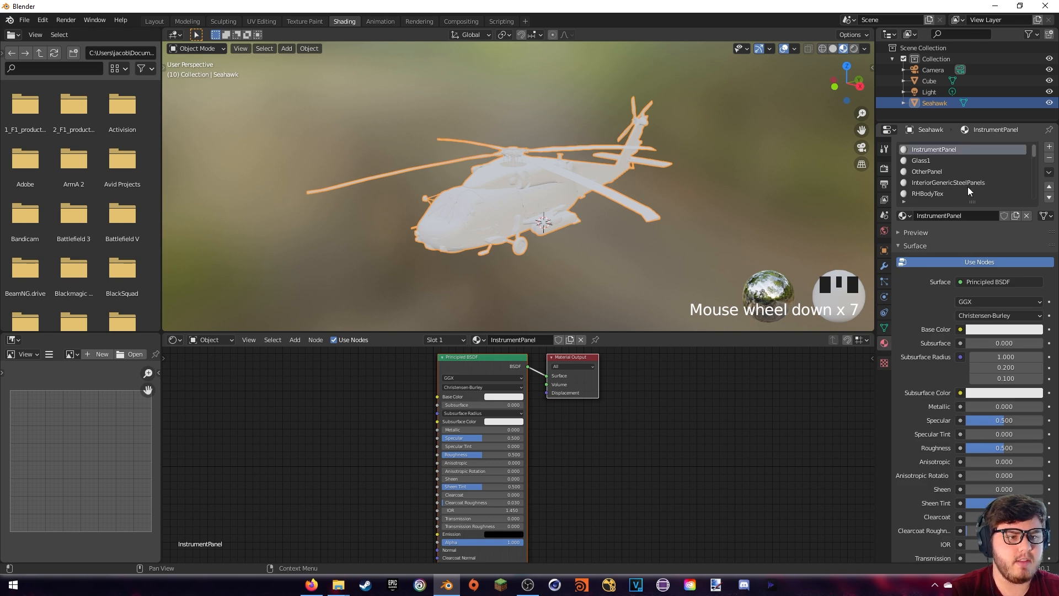
Try a red base color on the RHBodyTex material to identify which helicopter parts it covers
{"action": "mouse_move", "coordinate": [1034, 152]}
{"action": "left_mouse_down"}
{"action": "mouse_move", "coordinate": [1035, 186]}
{"action": "mouse_move", "coordinate": [1028, 145]}
{"action": "mouse_move", "coordinate": [1029, 154]}
{"action": "left_mouse_up"}
{"action": "left_click", "coordinate": [947, 184]}
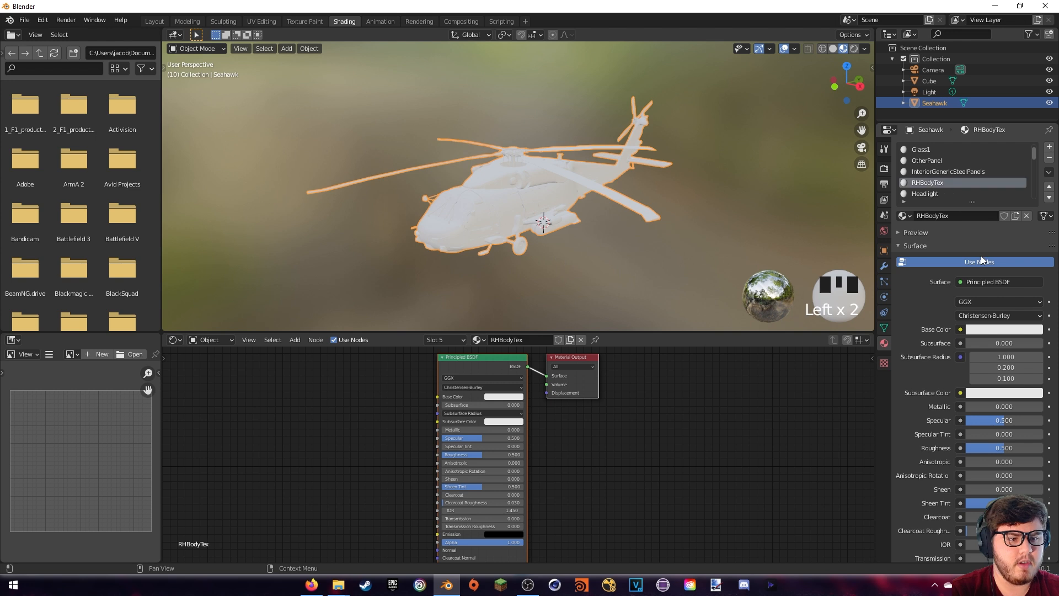
{"action": "left_click", "coordinate": [981, 330]}
{"action": "left_click", "coordinate": [986, 250]}
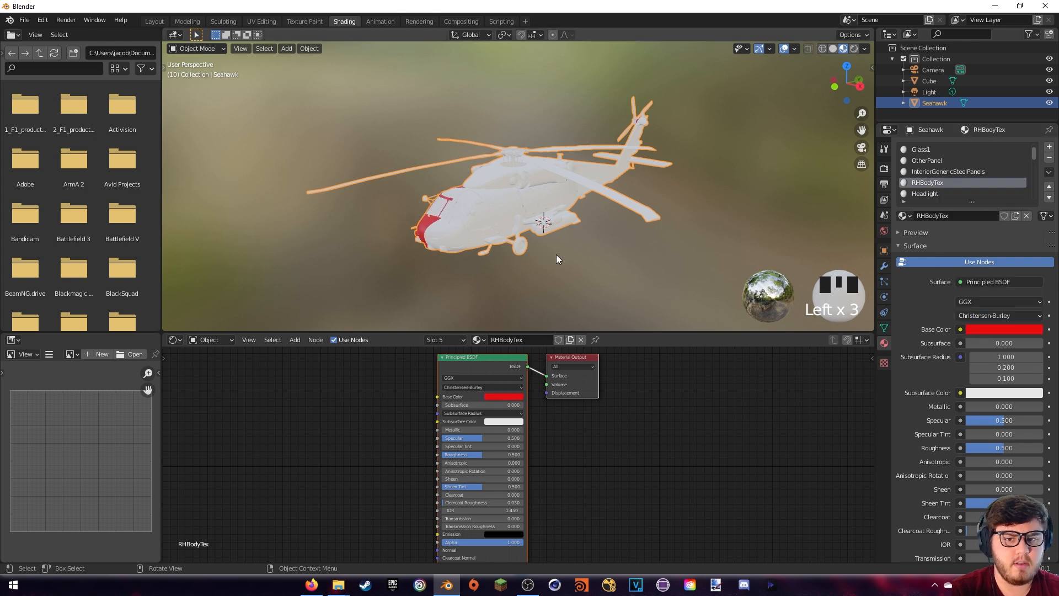
{"action": "middle_click_drag", "start_coordinate": [557, 254], "coordinate": [673, 244]}
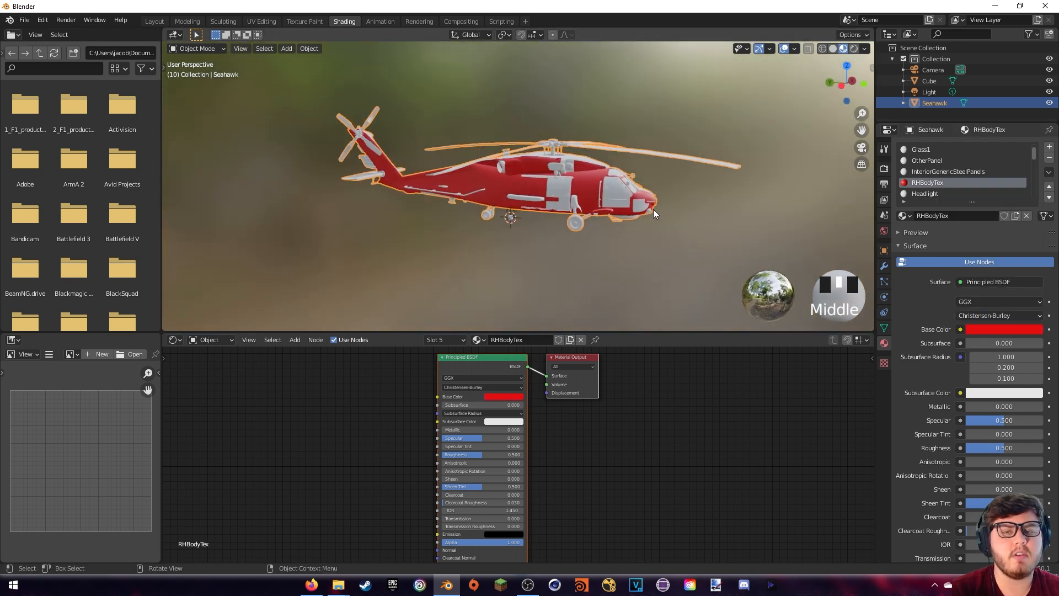
{"action": "middle_click_drag", "start_coordinate": [663, 203], "coordinate": [641, 197], "text": "shift"}
{"action": "left_click", "coordinate": [981, 329]}
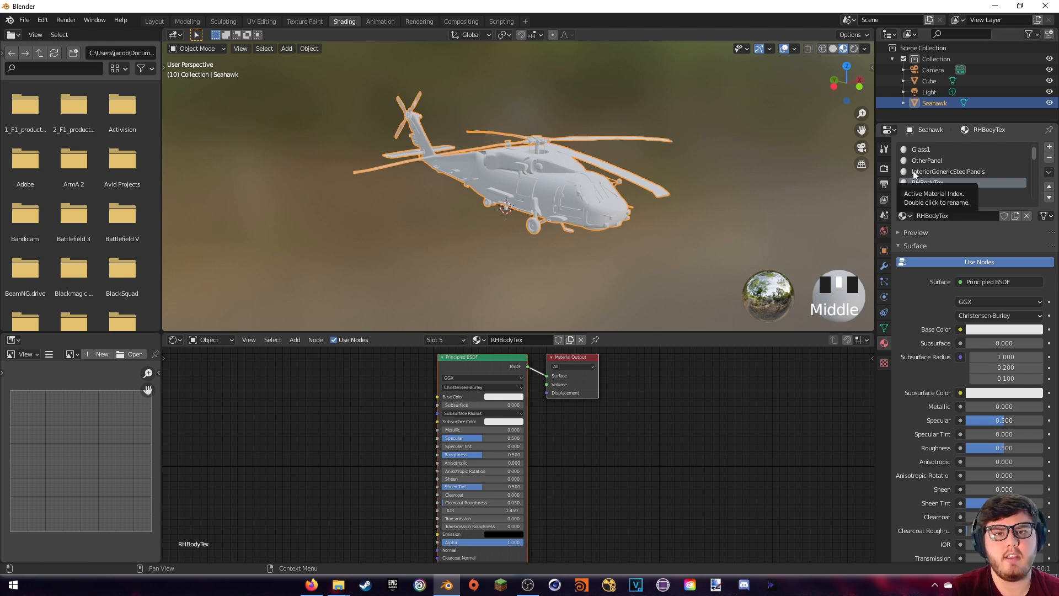
Add an Image Texture node to the InstrumentPanel material and connect its Color output to the Principled BSDF's Base Color
{"action": "scroll", "coordinate": [914, 174], "scroll_direction": "up", "scroll_amount": 1}
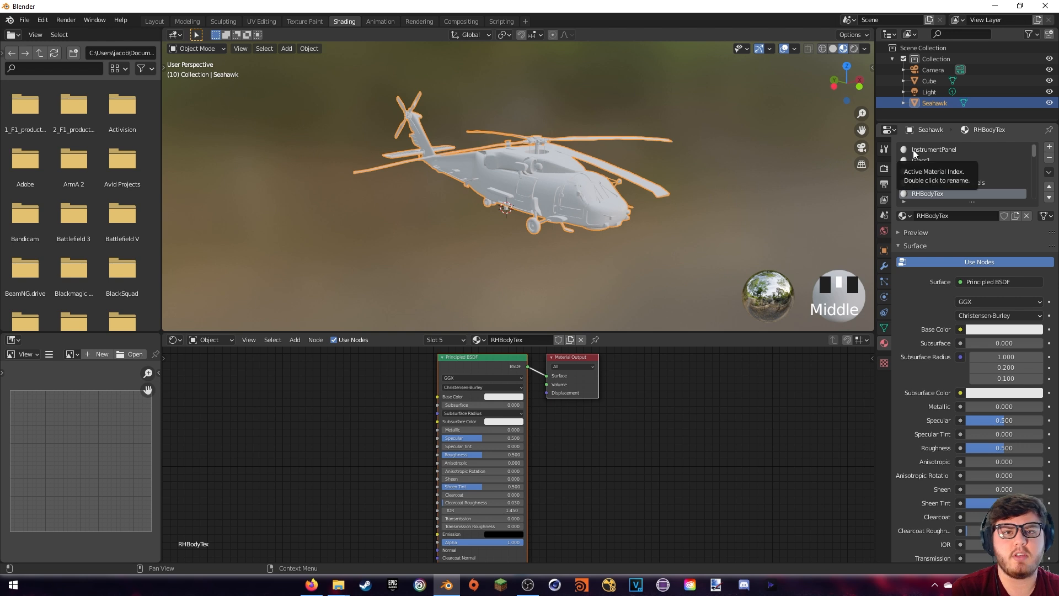
{"action": "left_click", "coordinate": [932, 150]}
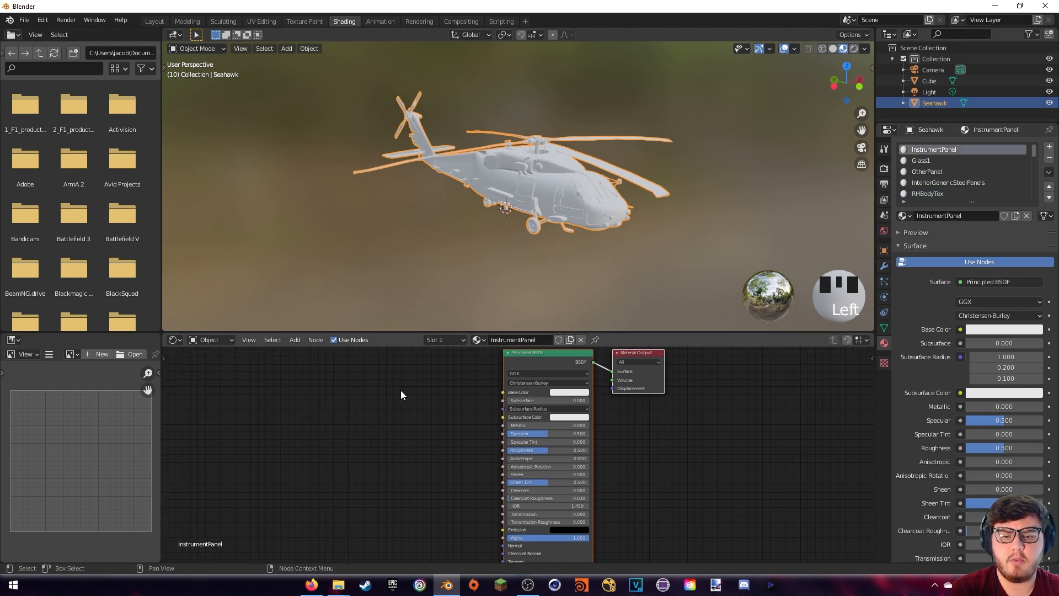
{"action": "key", "text": "shift+a"}
{"action": "left_click", "coordinate": [375, 382]}
{"action": "type", "text": "image"}
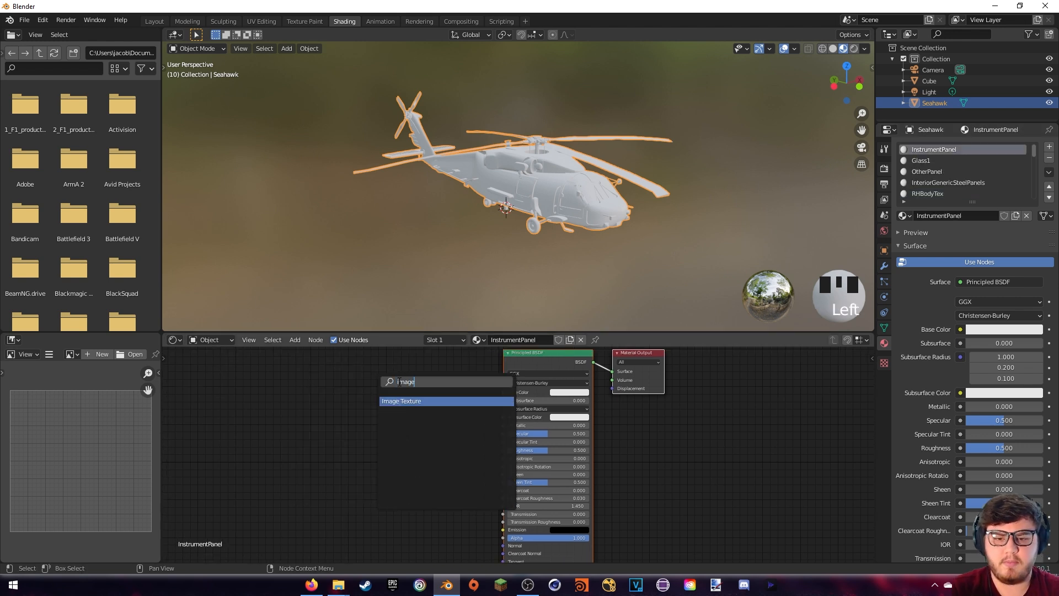
{"action": "key", "text": "Return"}
{"action": "left_click", "coordinate": [361, 392]}
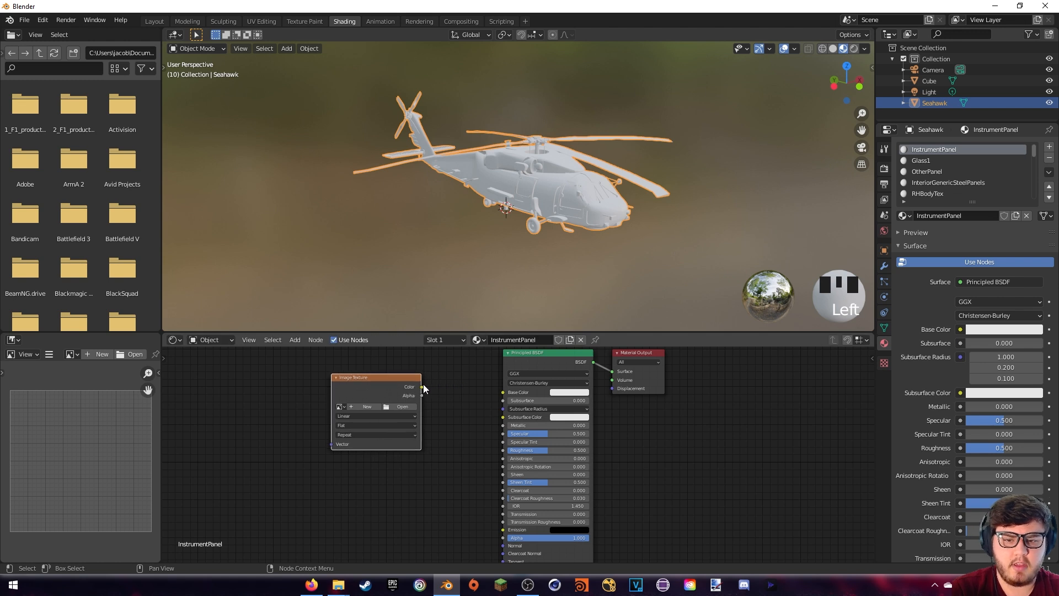
{"action": "left_click_drag", "start_coordinate": [422, 387], "coordinate": [485, 392]}
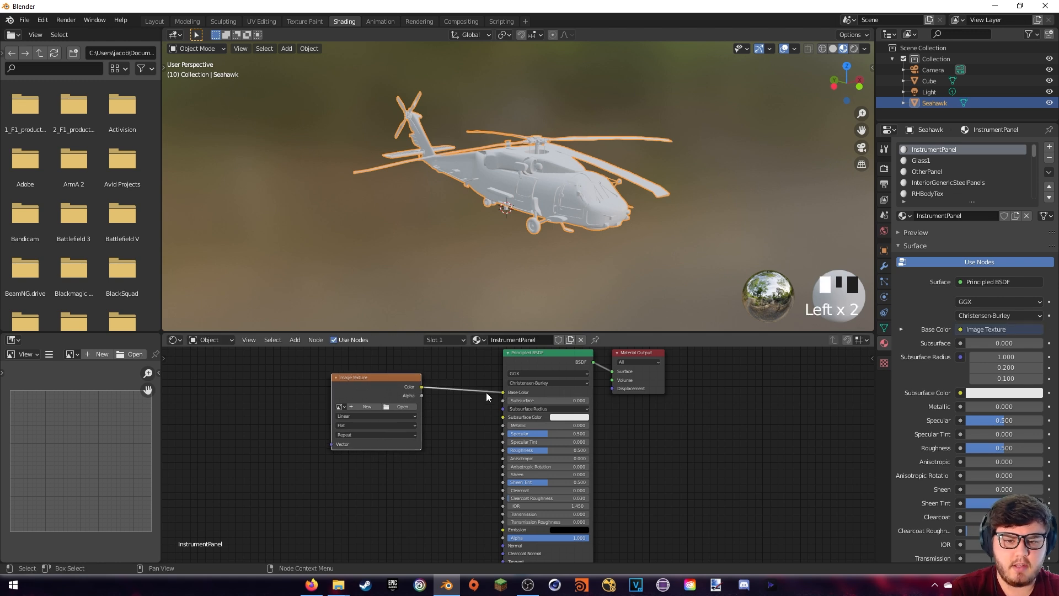
Load TEX_DASH.jpg from the Heli project's Textures folder into the InstrumentPanel material's Image Texture node
{"action": "left_click", "coordinate": [410, 407]}
{"action": "left_click", "coordinate": [340, 44]}
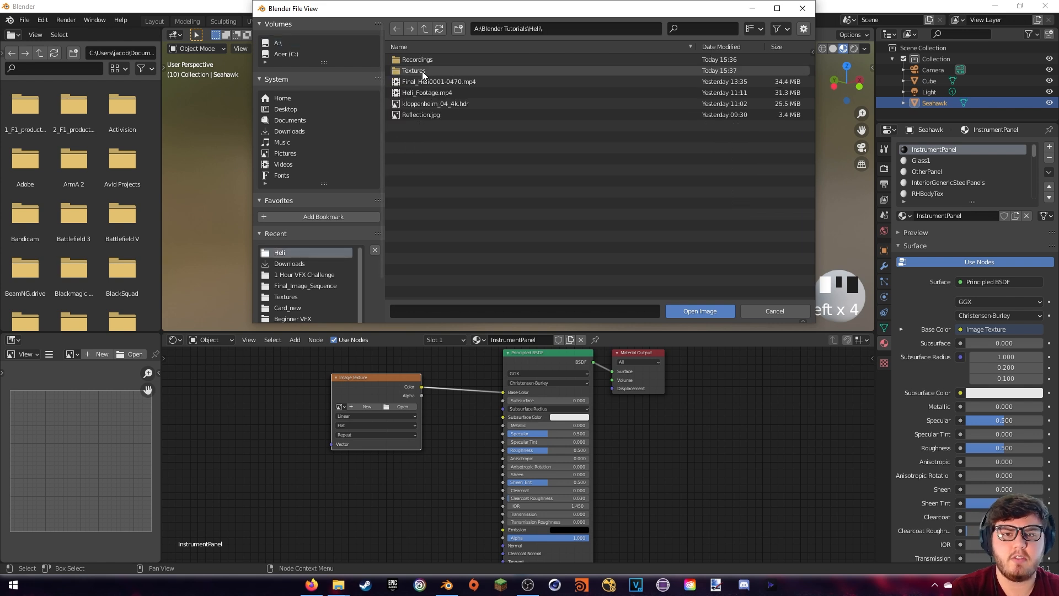
{"action": "double_click", "coordinate": [422, 72]}
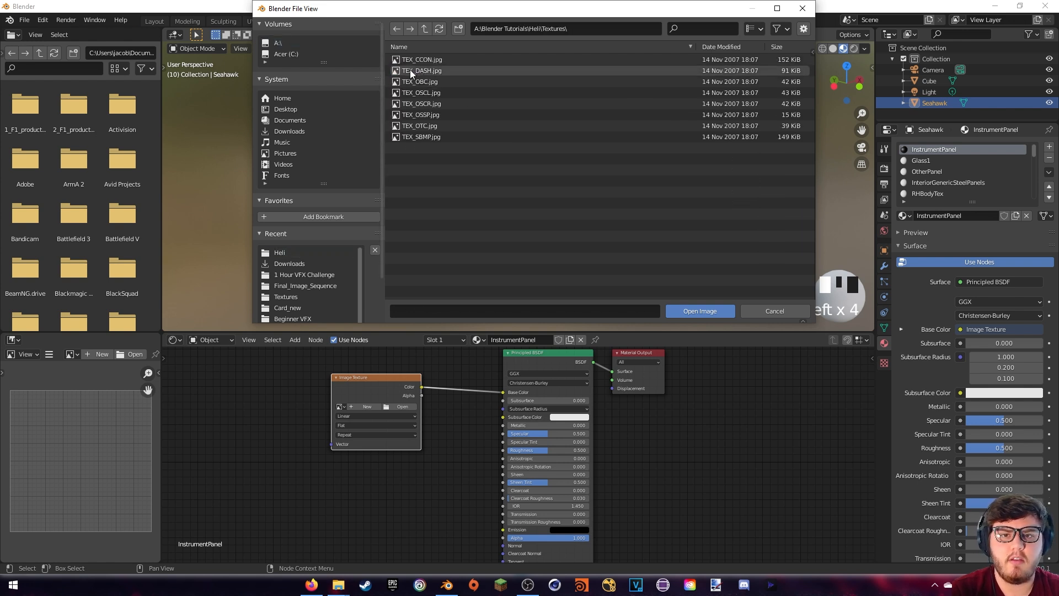
{"action": "left_click", "coordinate": [410, 70]}
{"action": "left_click", "coordinate": [716, 311]}
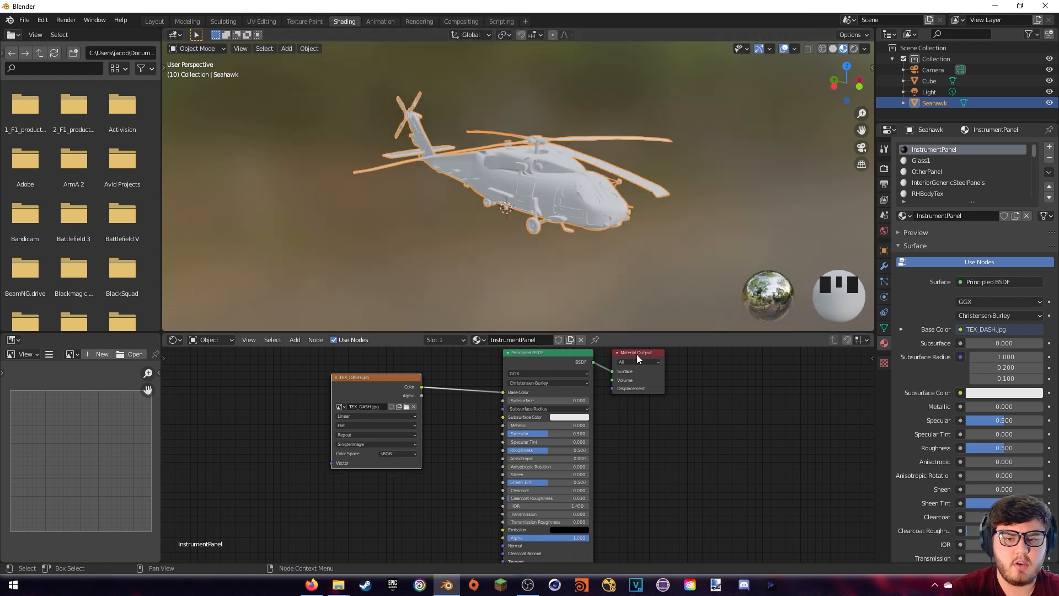
{"action": "left_click_drag", "start_coordinate": [399, 387], "coordinate": [395, 388]}
Examine the textured instrument panel inside the helicopter's cockpit
{"action": "middle_click_drag", "start_coordinate": [515, 190], "coordinate": [558, 196]}
{"action": "scroll", "coordinate": [559, 194], "scroll_direction": "up", "scroll_amount": 4}
{"action": "middle_click_drag", "start_coordinate": [560, 194], "coordinate": [449, 400], "text": "shift"}
{"action": "middle_click_drag", "start_coordinate": [643, 217], "coordinate": [630, 207], "text": "shift"}
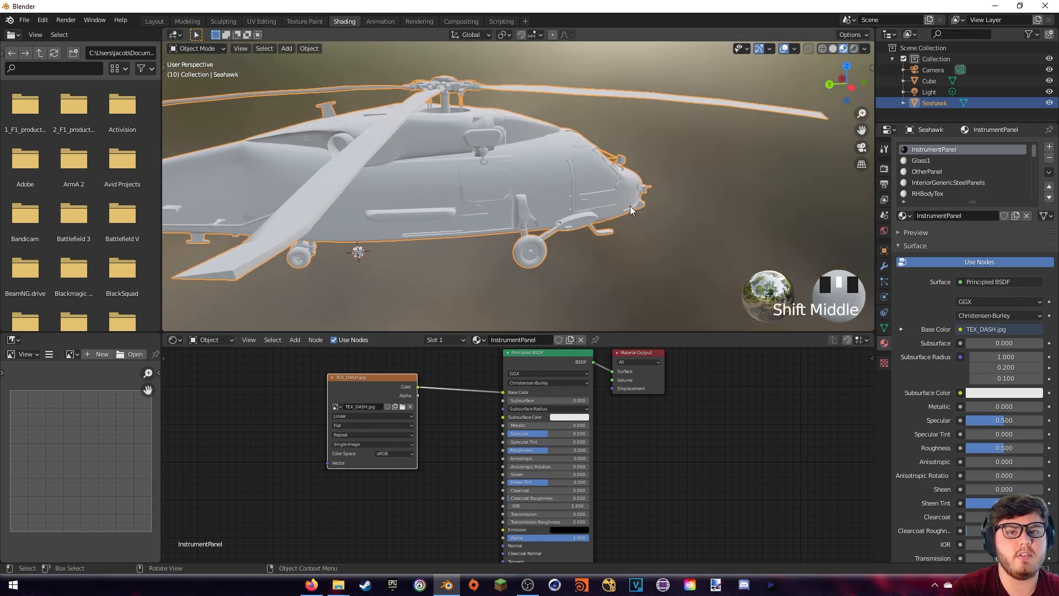
{"action": "scroll", "coordinate": [630, 205], "scroll_direction": "up", "scroll_amount": 11}
{"action": "middle_click_drag", "start_coordinate": [773, 147], "coordinate": [423, 206], "text": "shift"}
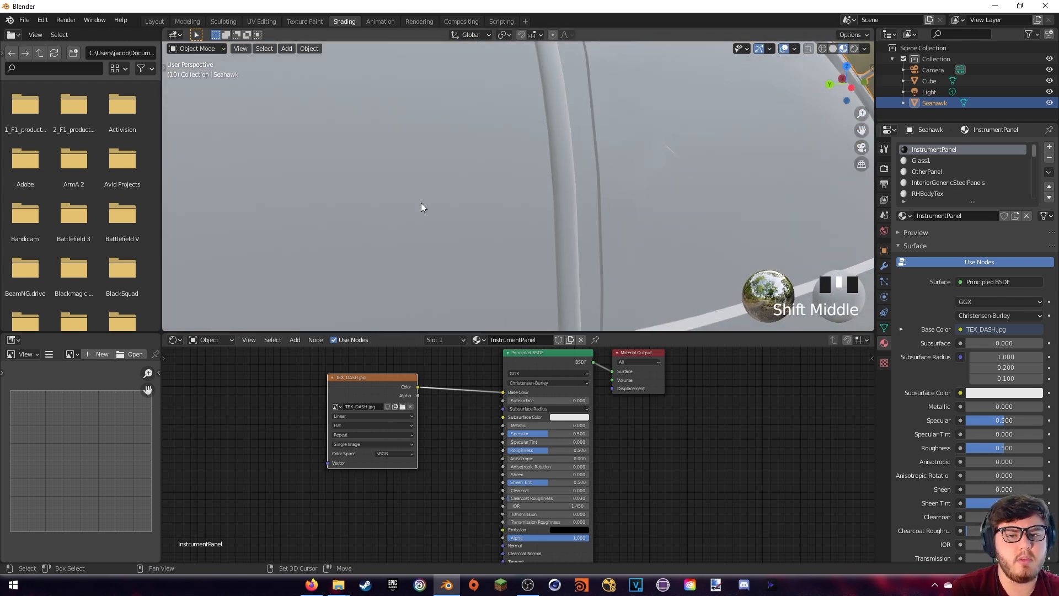
{"action": "scroll", "coordinate": [575, 204], "scroll_direction": "up", "scroll_amount": 6}
{"action": "scroll", "coordinate": [574, 204], "scroll_direction": "up", "scroll_amount": 3}
{"action": "middle_click_drag", "start_coordinate": [661, 191], "coordinate": [207, 187], "text": "shift"}
{"action": "scroll", "coordinate": [299, 171], "scroll_direction": "down", "scroll_amount": 5}
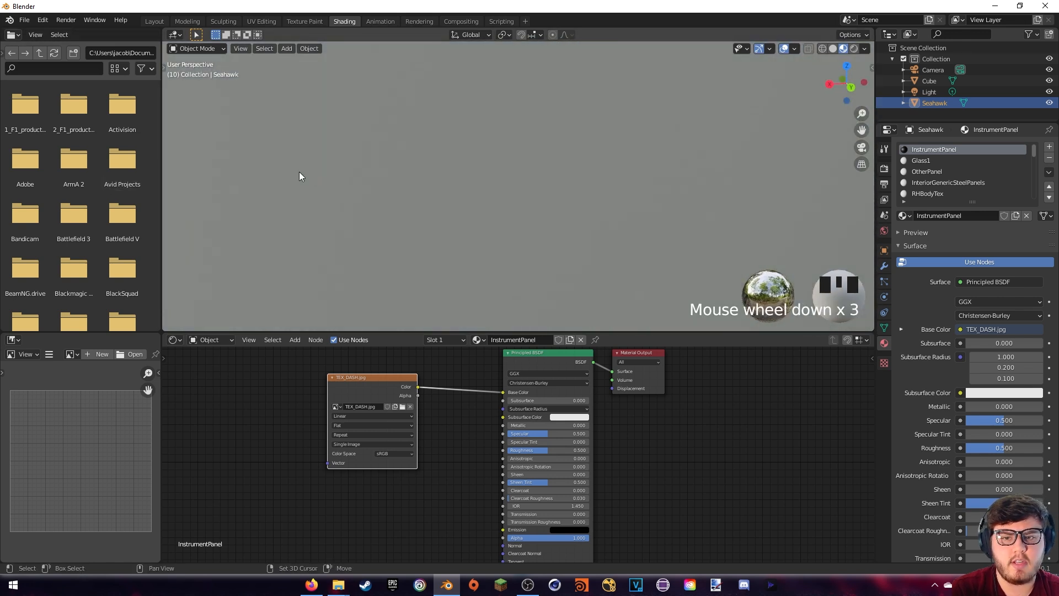
{"action": "middle_click_drag", "start_coordinate": [299, 171], "coordinate": [536, 212], "text": "shift"}
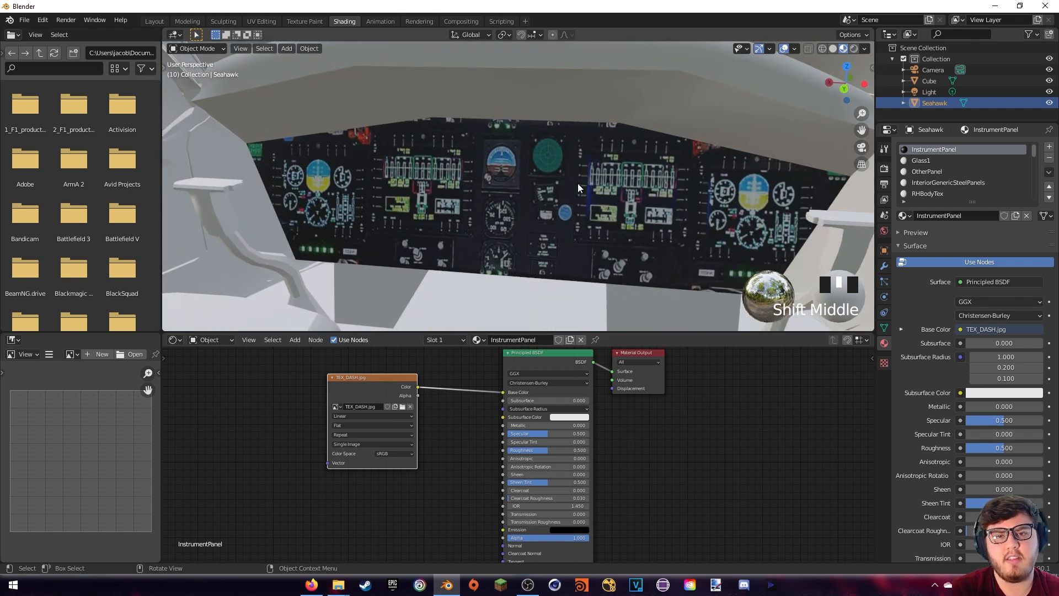
Select the Glass1 material and try a green base color to identify which helicopter parts it covers
{"action": "left_click", "coordinate": [905, 159]}
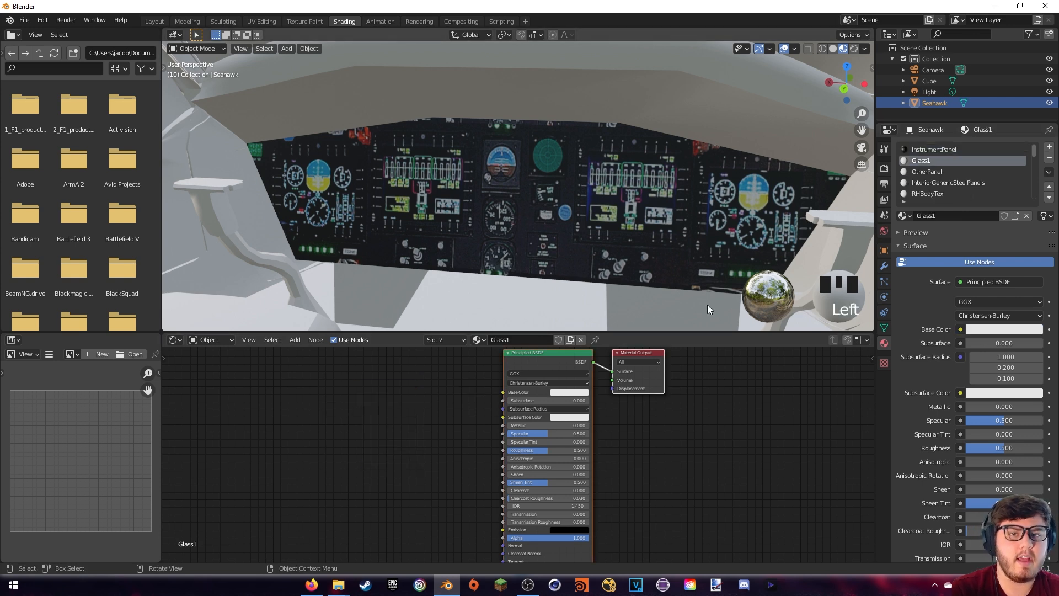
{"action": "middle_click_drag", "start_coordinate": [707, 309], "coordinate": [694, 270], "text": "shift"}
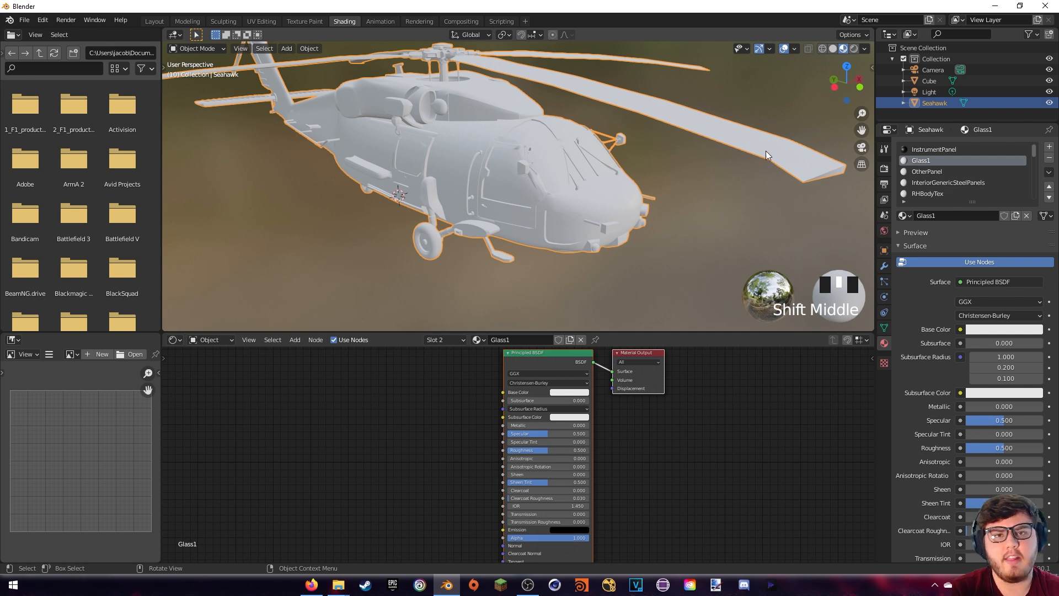
{"action": "left_click", "coordinate": [995, 329]}
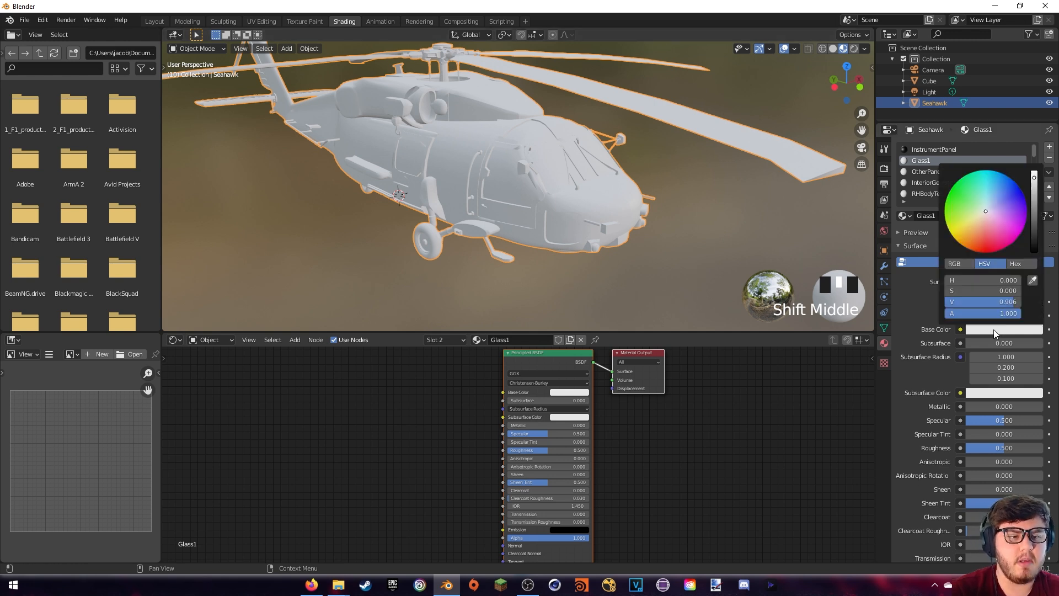
{"action": "left_click_drag", "start_coordinate": [991, 240], "coordinate": [950, 191]}
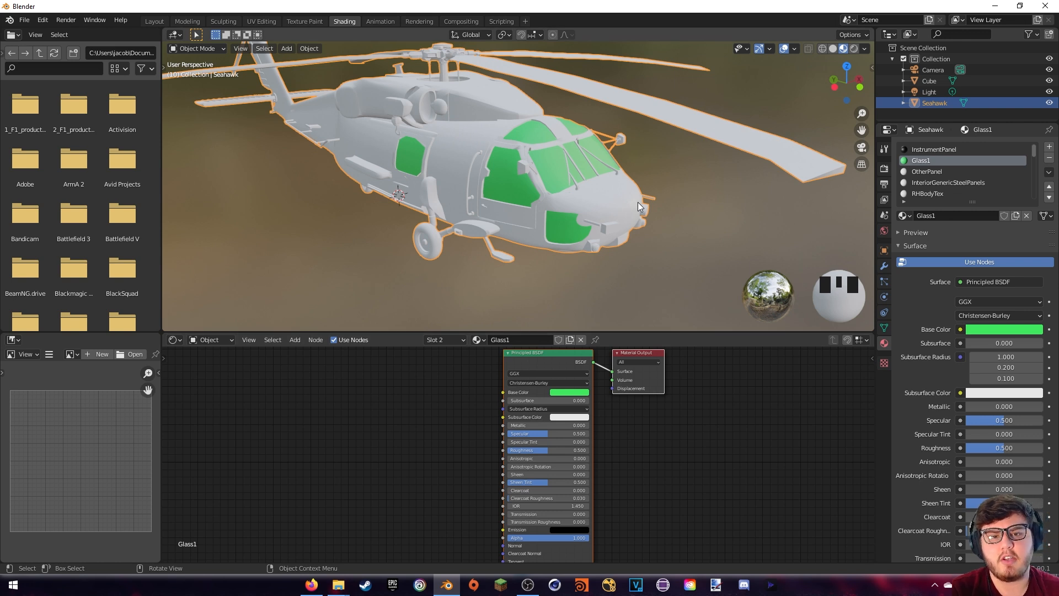
Replace Glass1's Principled BSDF with a Glass BSDF node connected to the Material Output's Surface input
{"action": "left_click_drag", "start_coordinate": [553, 357], "coordinate": [528, 366]}
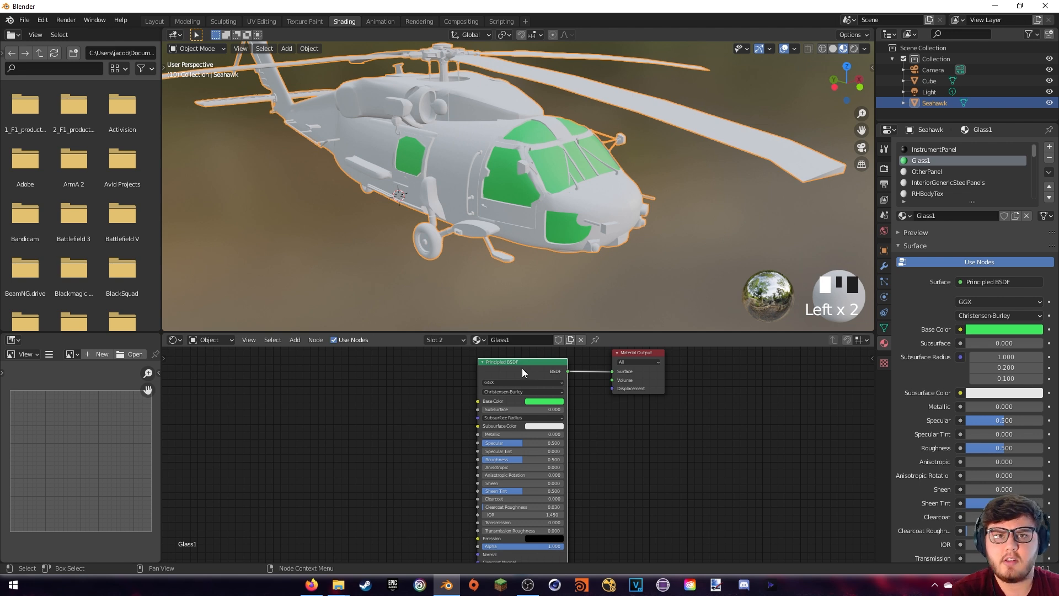
{"action": "key", "text": "Delete"}
{"action": "key", "text": "shift+a"}
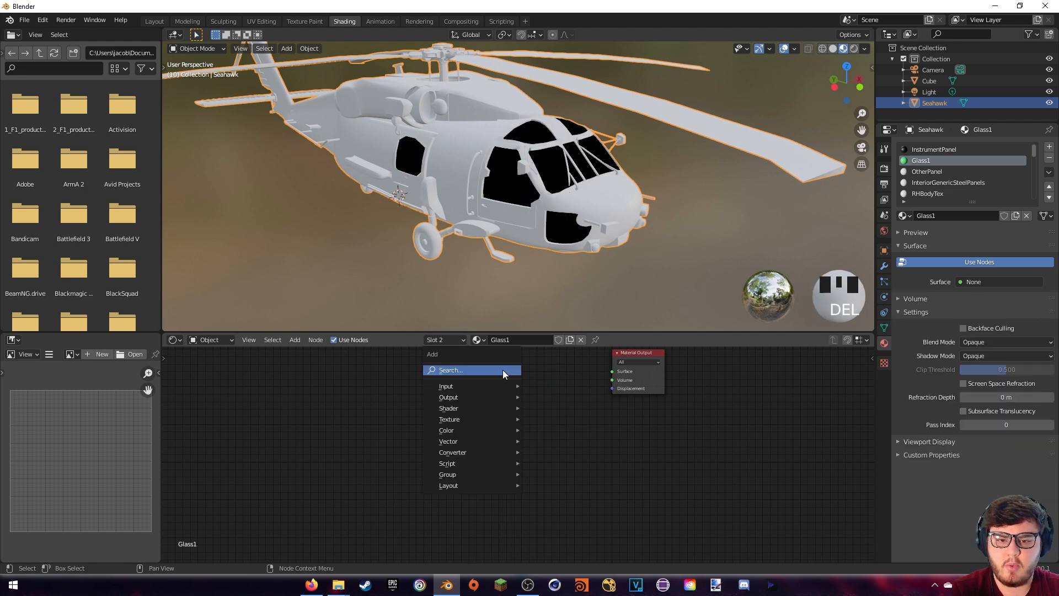
{"action": "type", "text": "glass"}
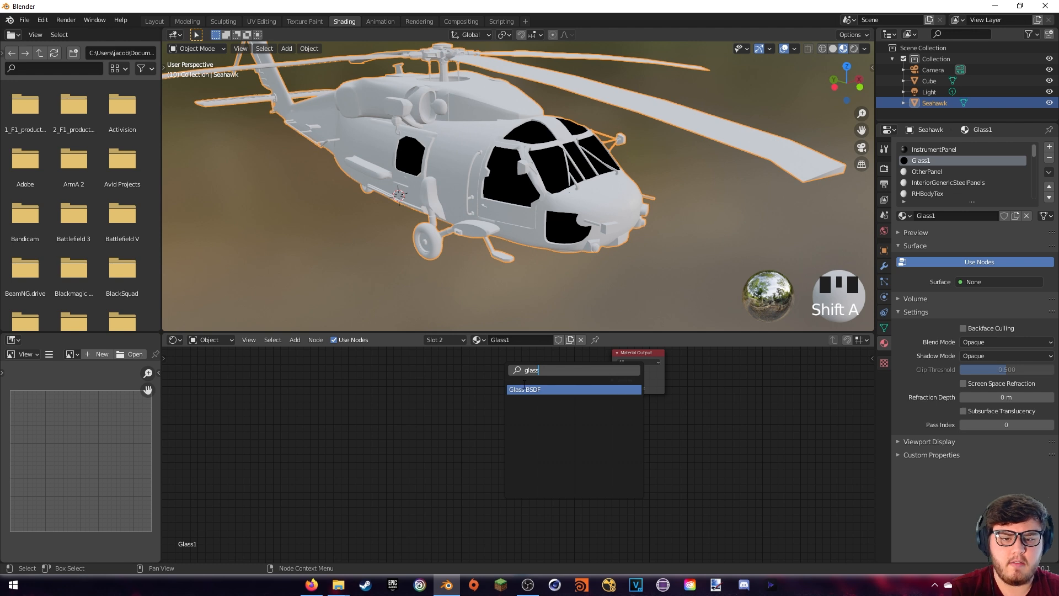
{"action": "left_click", "coordinate": [524, 389]}
{"action": "left_click_drag", "start_coordinate": [560, 380], "coordinate": [612, 371]}
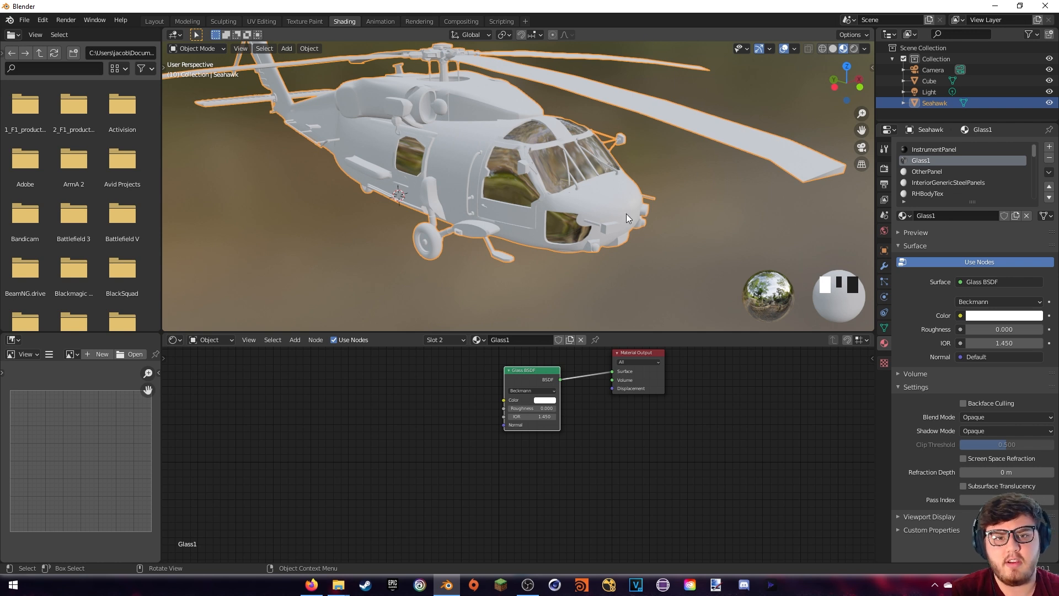
Switch the 3D viewport to rendered shading to check the glass windows
{"action": "middle_click_drag", "start_coordinate": [626, 214], "coordinate": [607, 217], "text": "shift"}
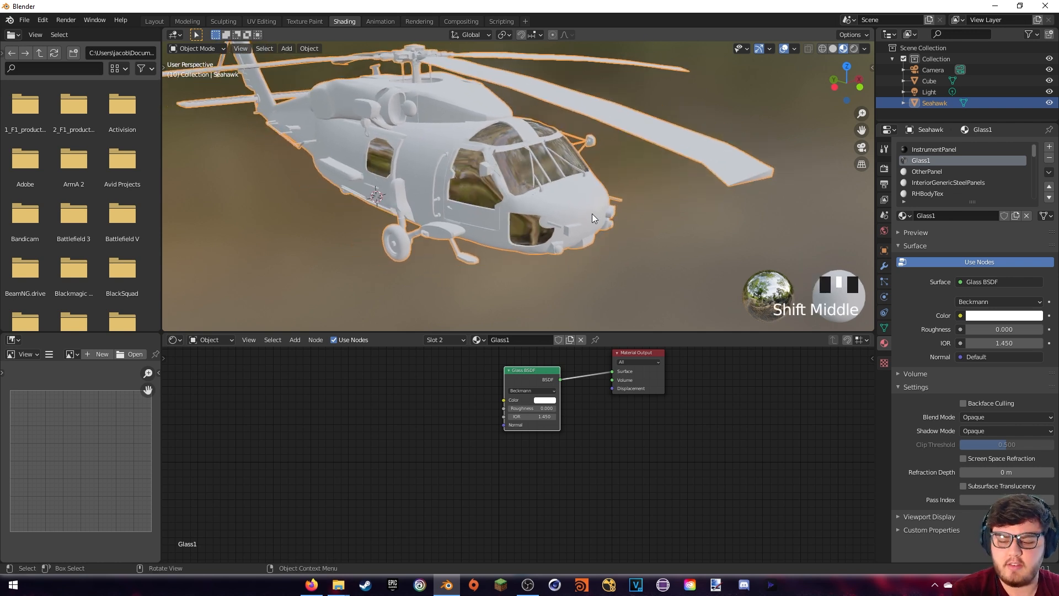
{"action": "key", "text": "z"}
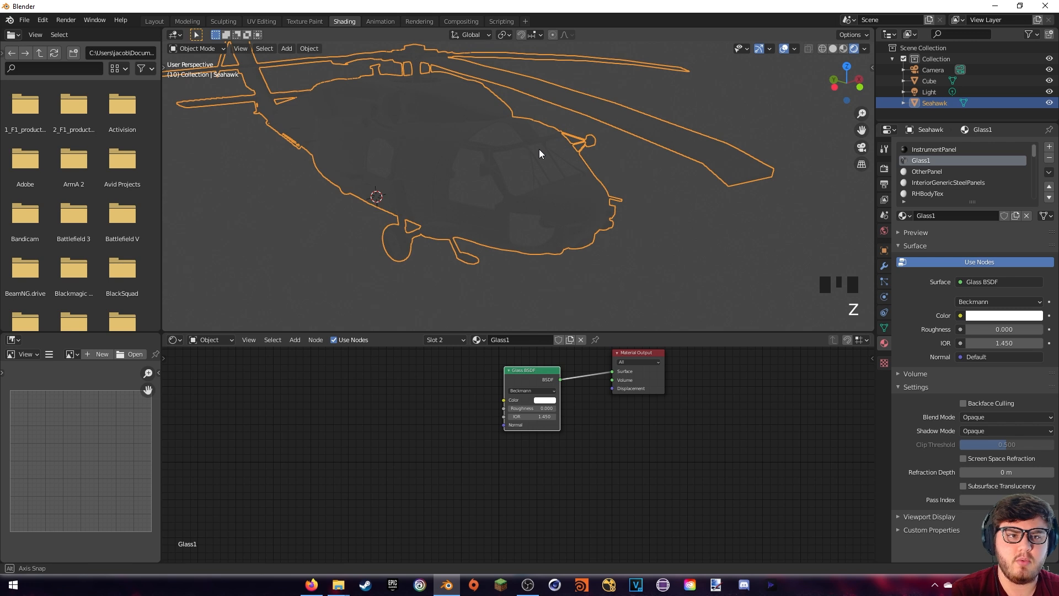
{"action": "middle_click_drag", "start_coordinate": [539, 154], "coordinate": [543, 154]}
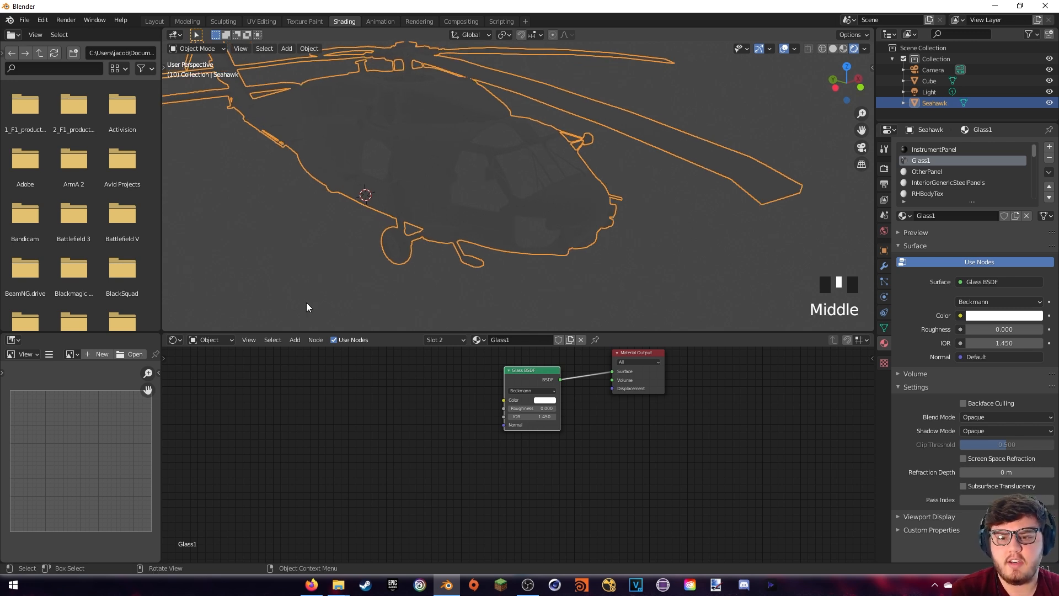
Add a Sun light and raise it along the Z axis above the helicopter
{"action": "scroll", "coordinate": [458, 221], "scroll_direction": "down", "scroll_amount": 6}
{"action": "key", "text": "shift+a"}
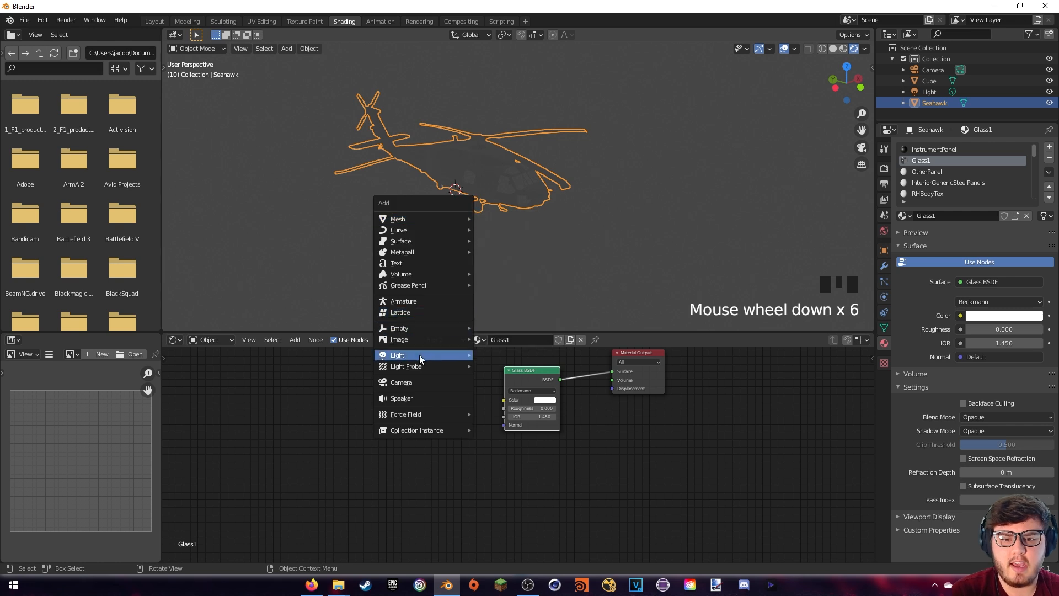
{"action": "mouse_move", "coordinate": [419, 355]}
{"action": "left_click", "coordinate": [494, 366]}
{"action": "key", "text": "g"}
{"action": "key", "text": "z"}
{"action": "left_click", "coordinate": [762, 135]}
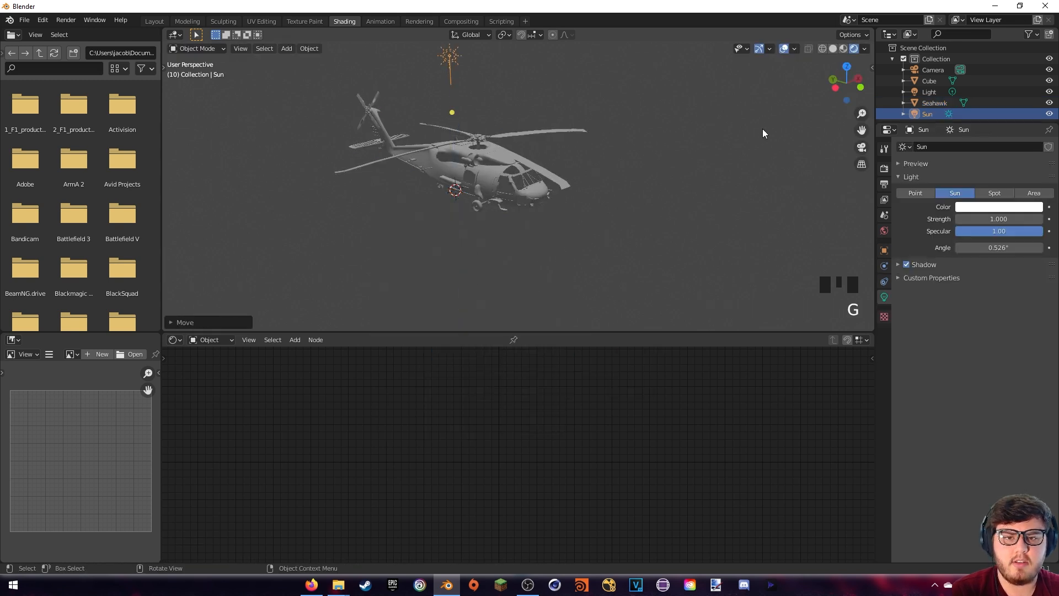
Move the Sun light out in front of the helicopter's nose and rotate it to shine toward the helicopter
{"action": "key", "text": "g"}
{"action": "left_click", "coordinate": [721, 156]}
{"action": "key", "text": "r"}
{"action": "left_click", "coordinate": [624, 166]}
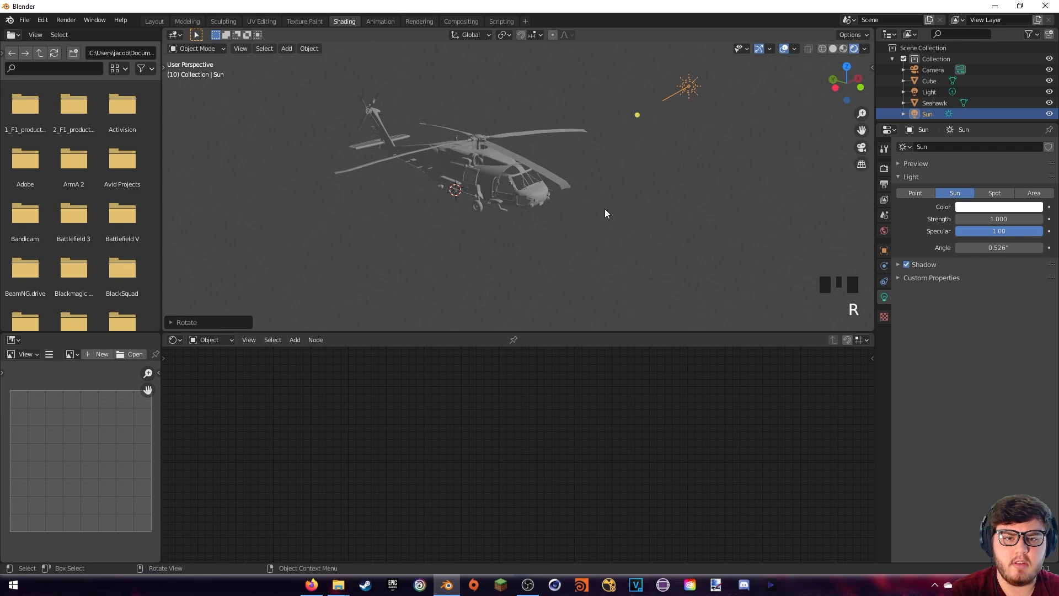
Change the scene's render engine to Cycles and check the cockpit glass
{"action": "middle_click_drag", "start_coordinate": [605, 209], "coordinate": [590, 162], "text": "shift"}
{"action": "scroll", "coordinate": [552, 218], "scroll_direction": "up", "scroll_amount": 5}
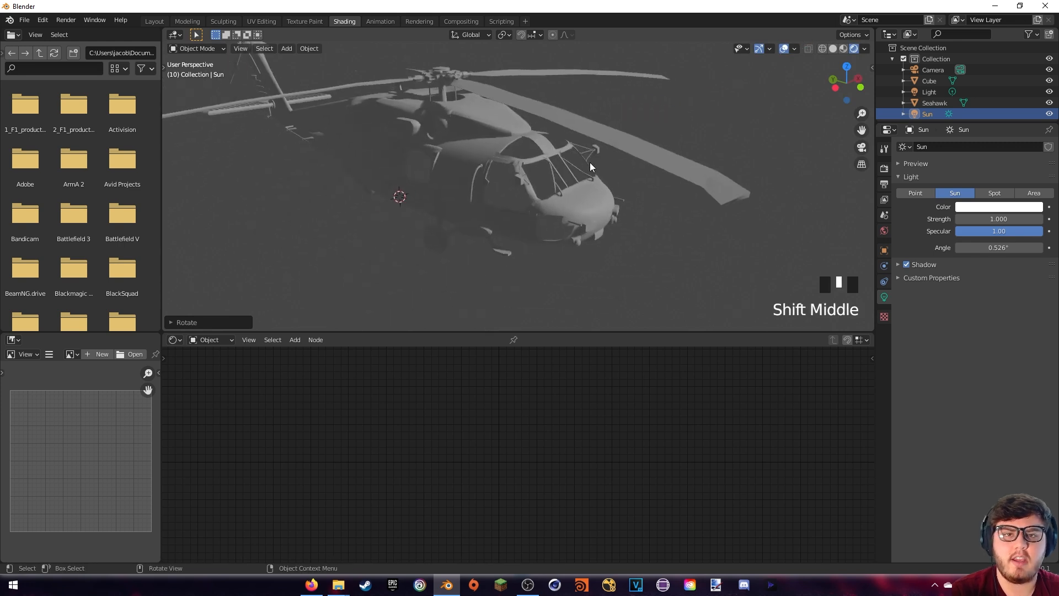
{"action": "scroll", "coordinate": [689, 148], "scroll_direction": "up", "scroll_amount": 3}
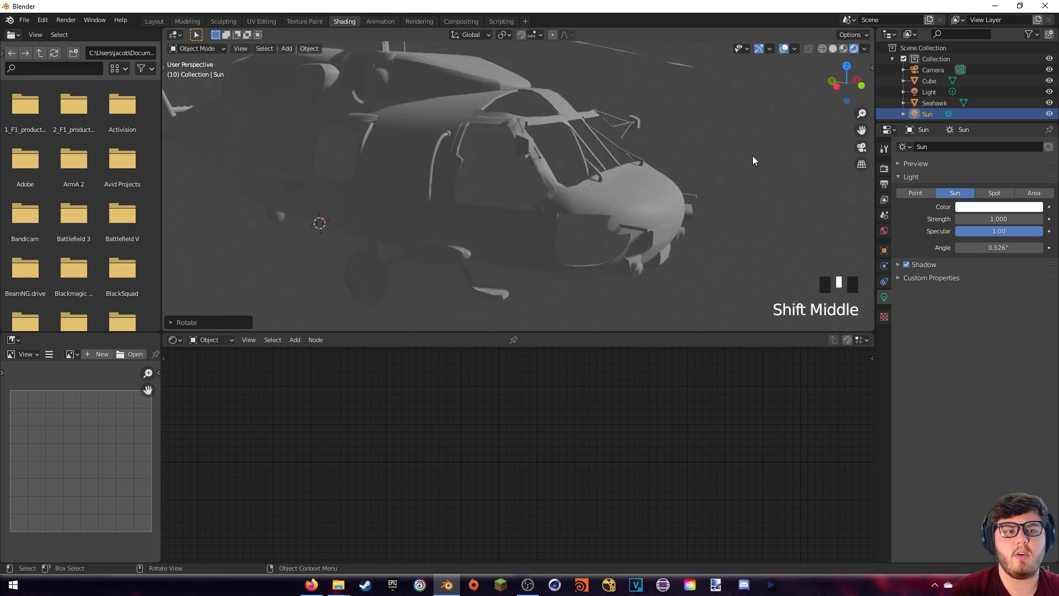
{"action": "left_click", "coordinate": [884, 168]}
{"action": "left_click", "coordinate": [982, 146]}
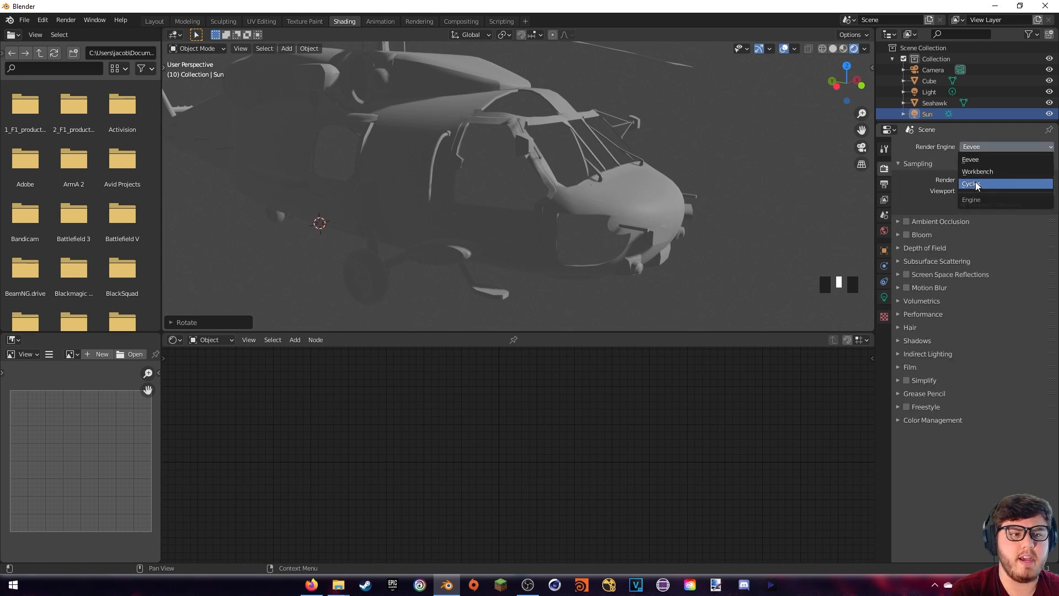
{"action": "left_click", "coordinate": [973, 184]}
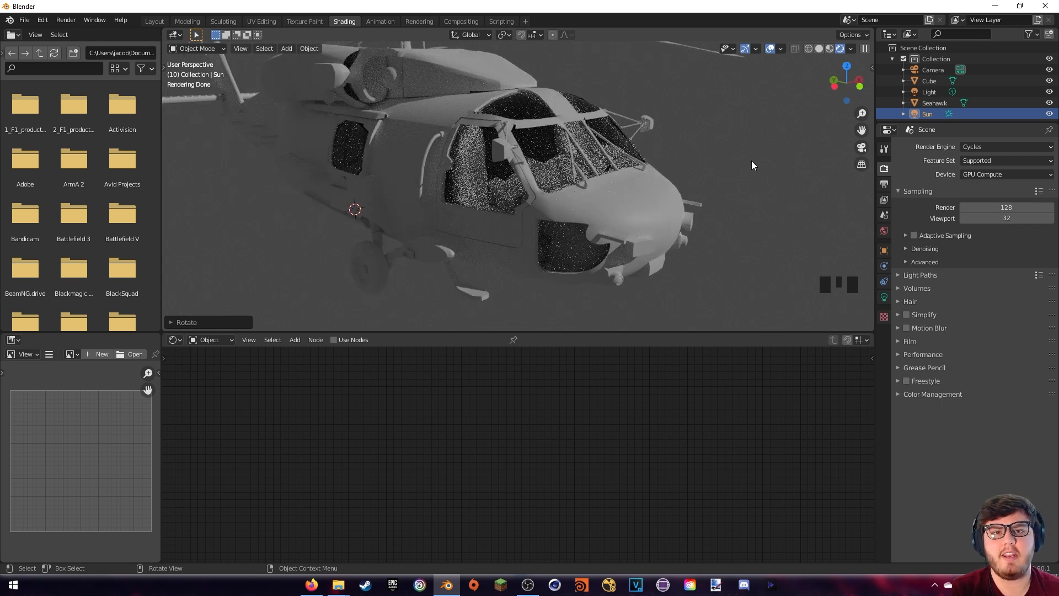
Save the project as Helicopter.blend in the 1 Hour VFX Challenge folder
{"action": "left_click", "coordinate": [24, 20]}
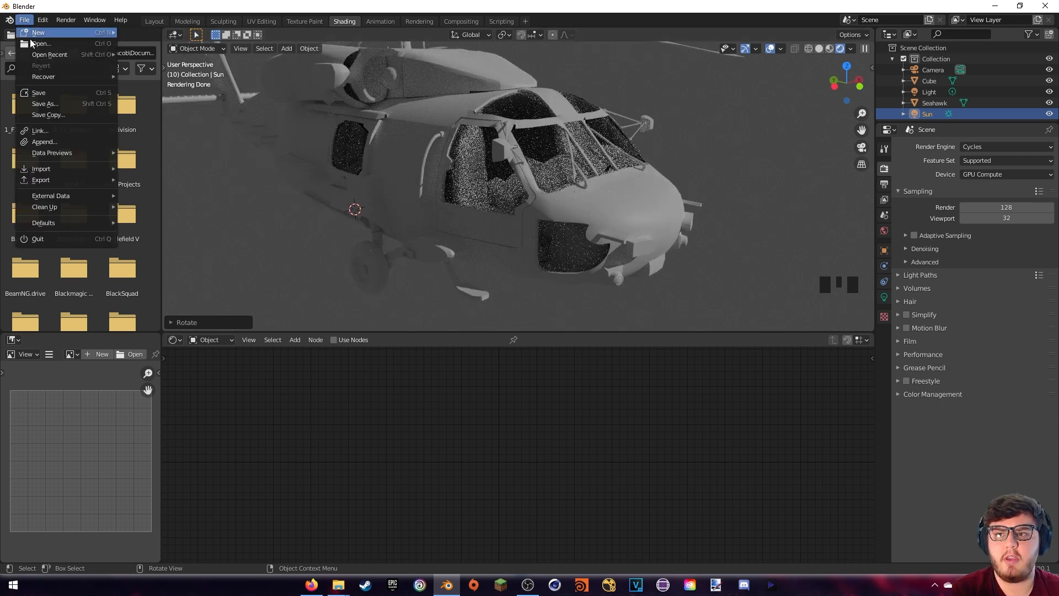
{"action": "left_click", "coordinate": [44, 103]}
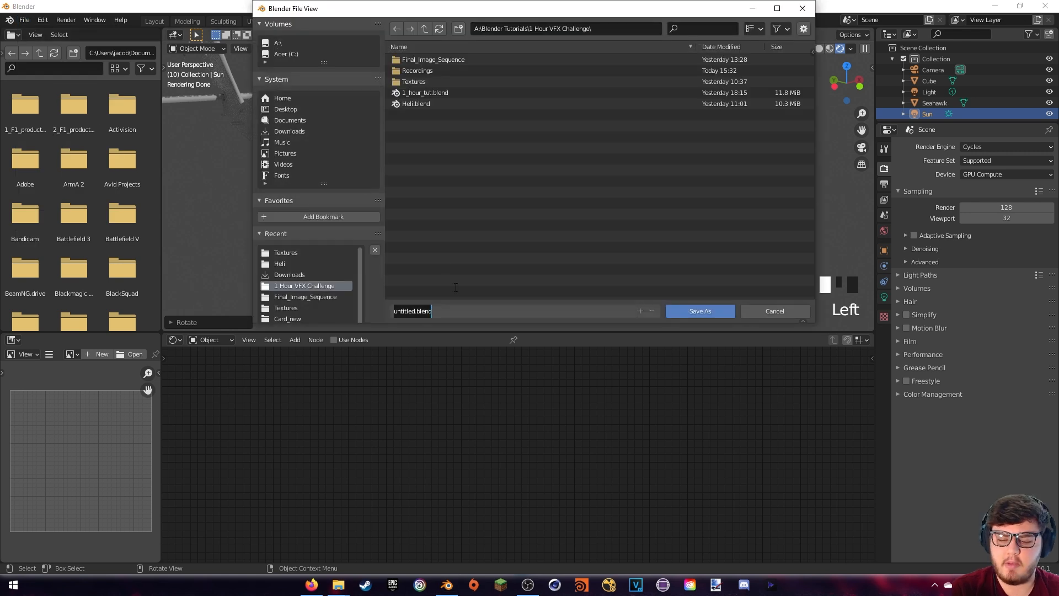
{"action": "type", "text": "Helicopter"}
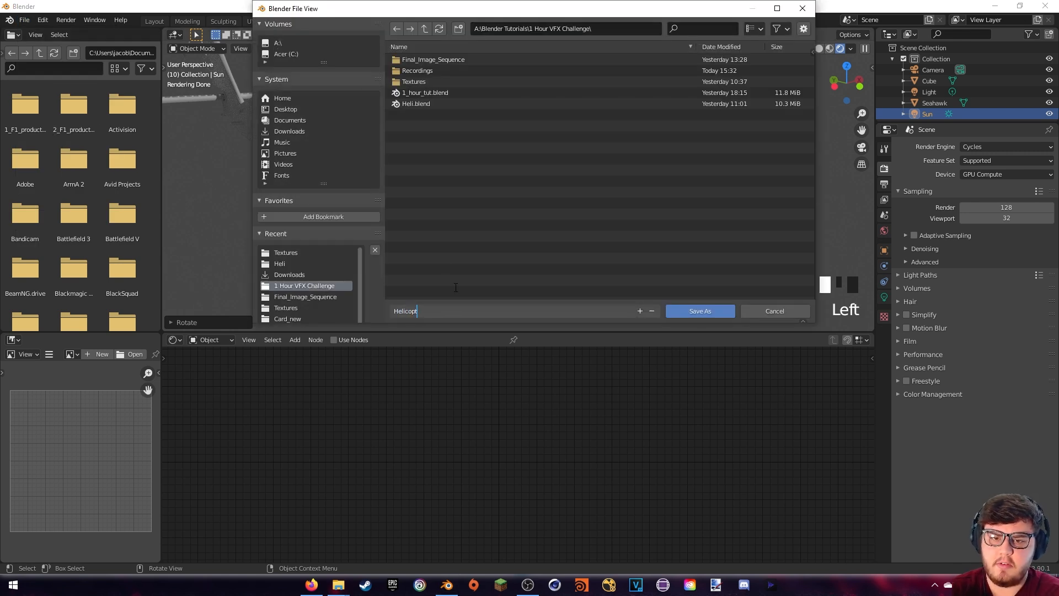
{"action": "key", "text": "Return"}
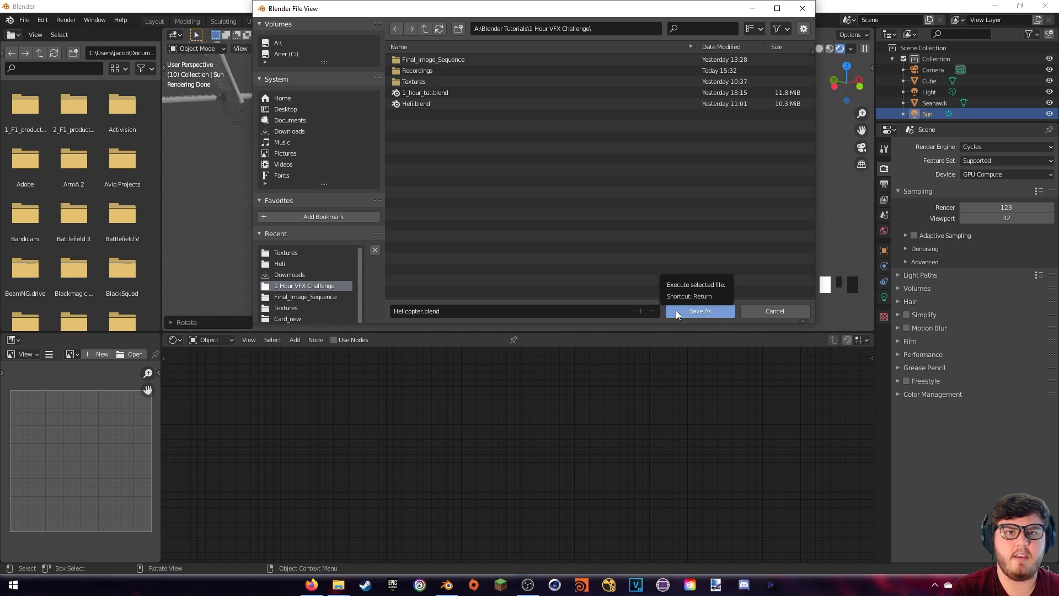
{"action": "left_click", "coordinate": [700, 311]}
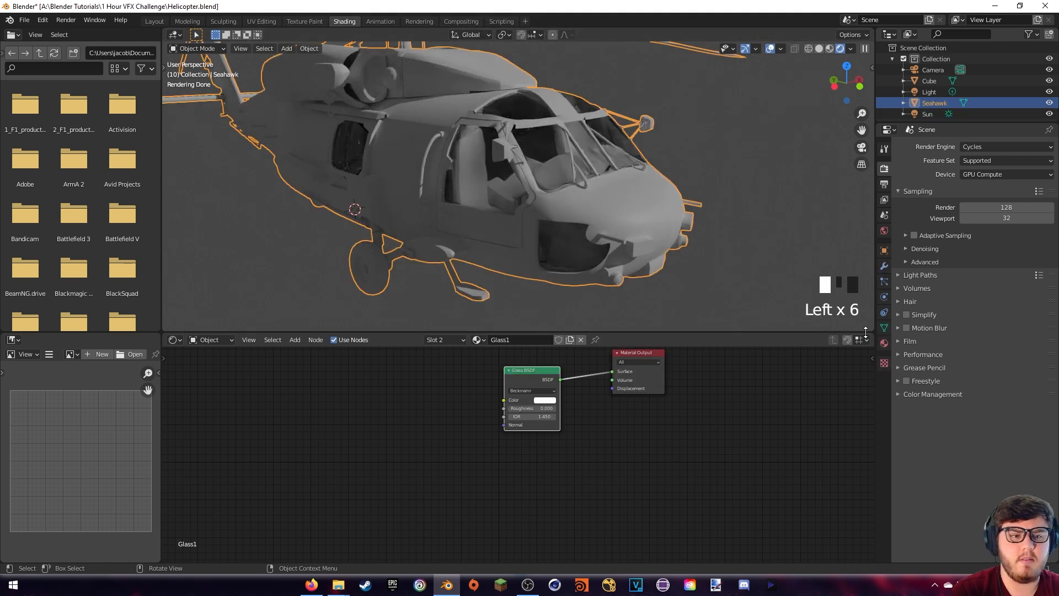
Add an Image Texture node to the Seahawk's OtherPanel material and connect its Color output to the Principled BSDF's Base Color
{"action": "left_click", "coordinate": [884, 343]}
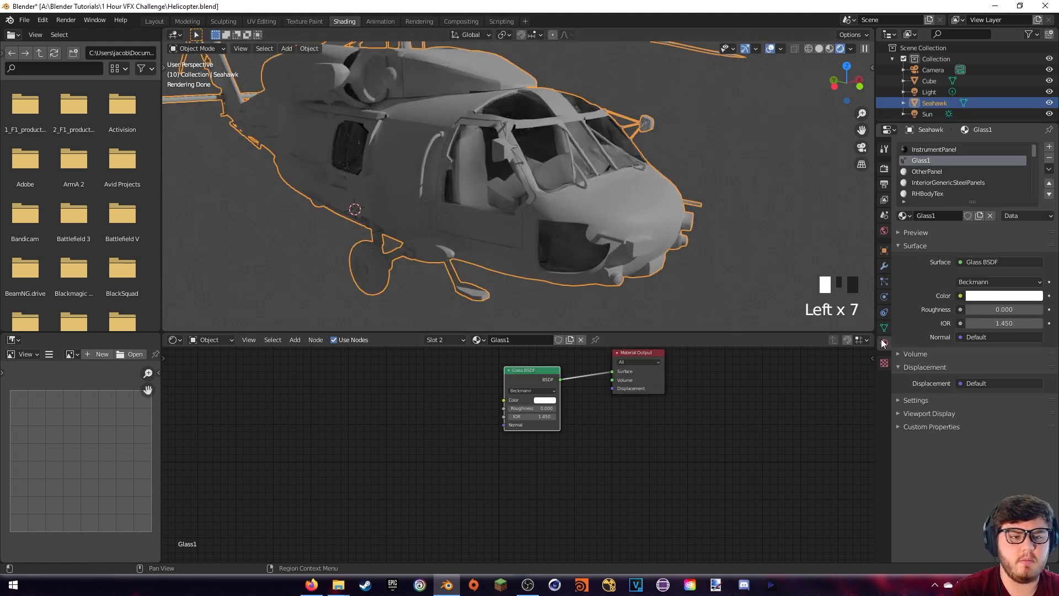
{"action": "left_click", "coordinate": [921, 171]}
{"action": "key", "text": "shift+a"}
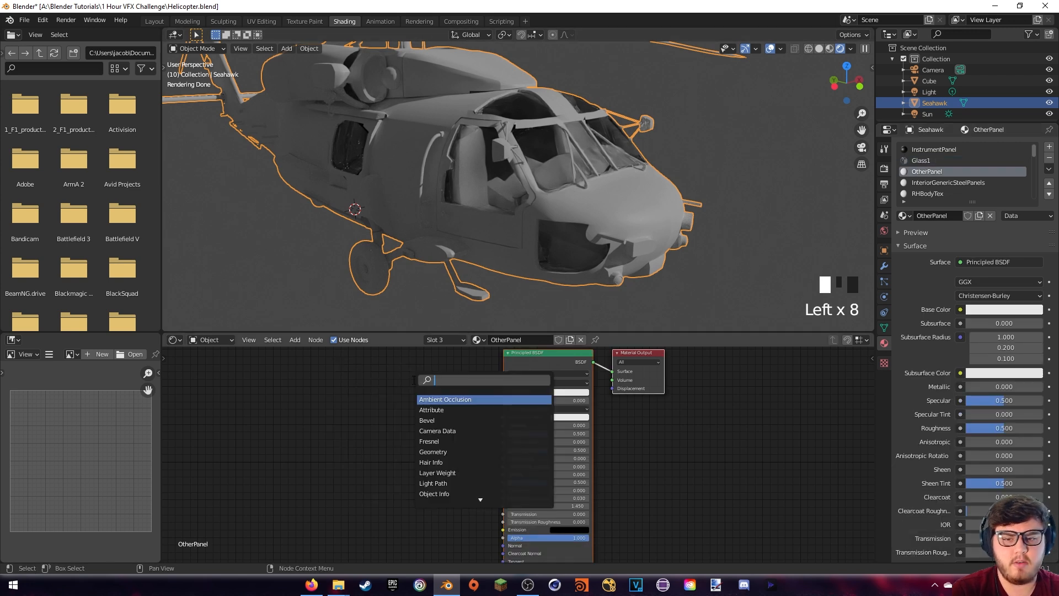
{"action": "type", "text": "image"}
{"action": "left_click", "coordinate": [455, 399]}
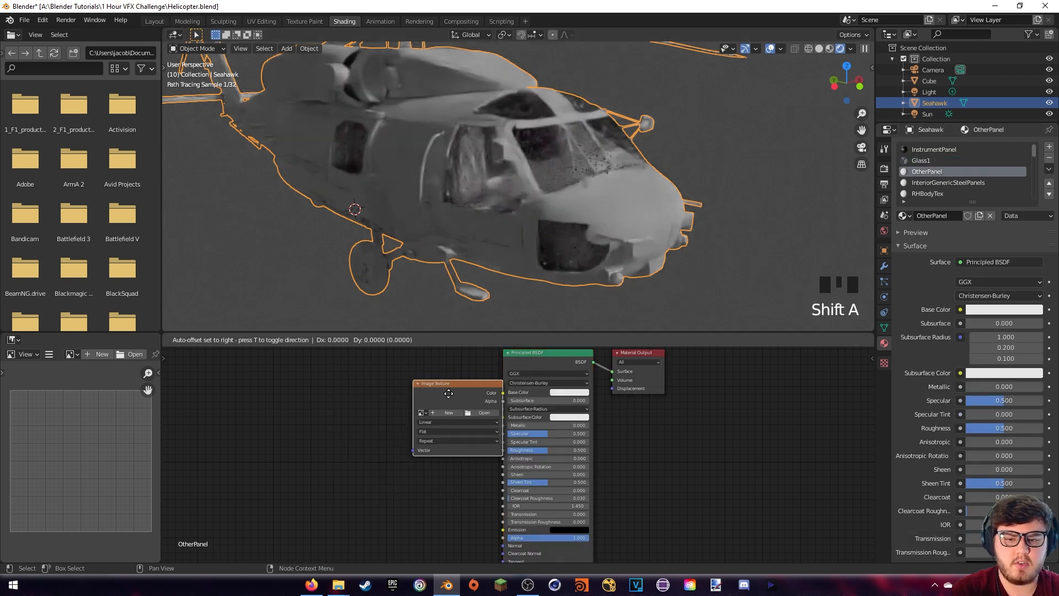
{"action": "left_click", "coordinate": [373, 392]}
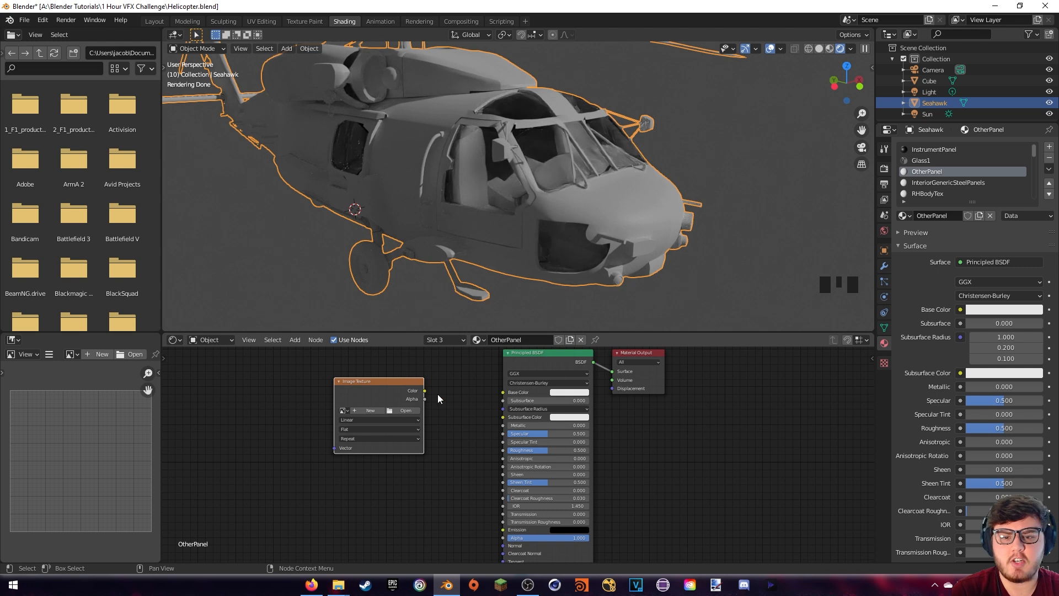
{"action": "left_click_drag", "start_coordinate": [388, 389], "coordinate": [401, 387]}
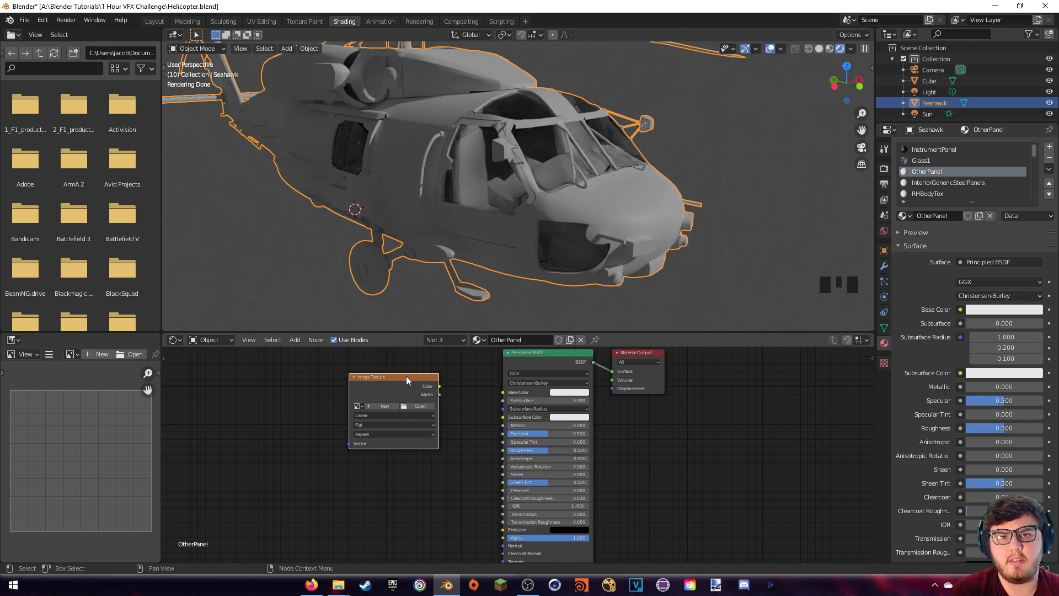
{"action": "left_click_drag", "start_coordinate": [408, 378], "coordinate": [503, 392]}
Load TEX_CCON.jpg from the Textures folder into the OtherPanel material's Image Texture node
{"action": "left_click", "coordinate": [414, 409]}
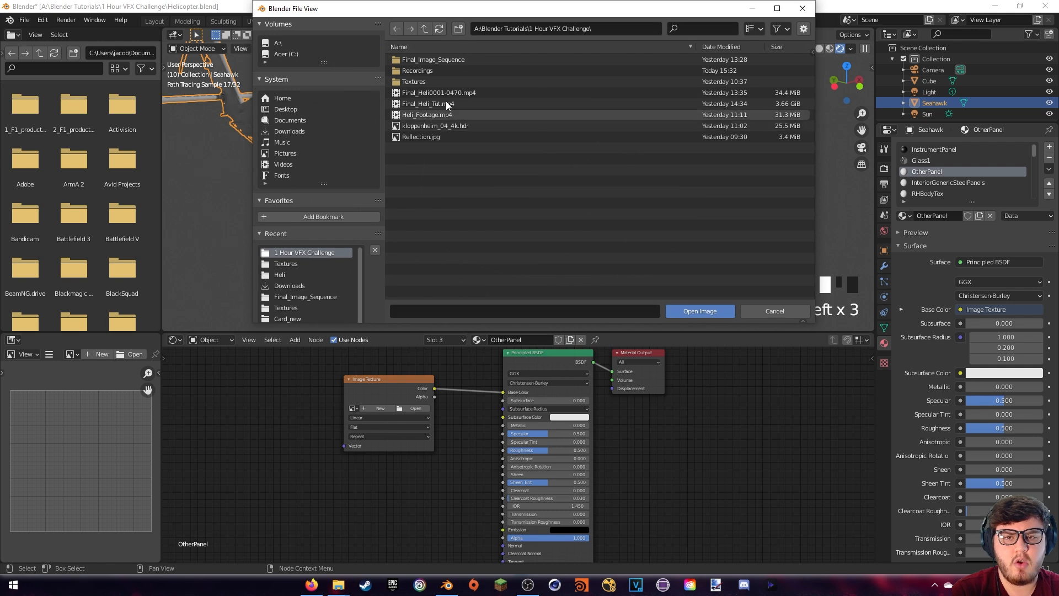
{"action": "double_click", "coordinate": [415, 82]}
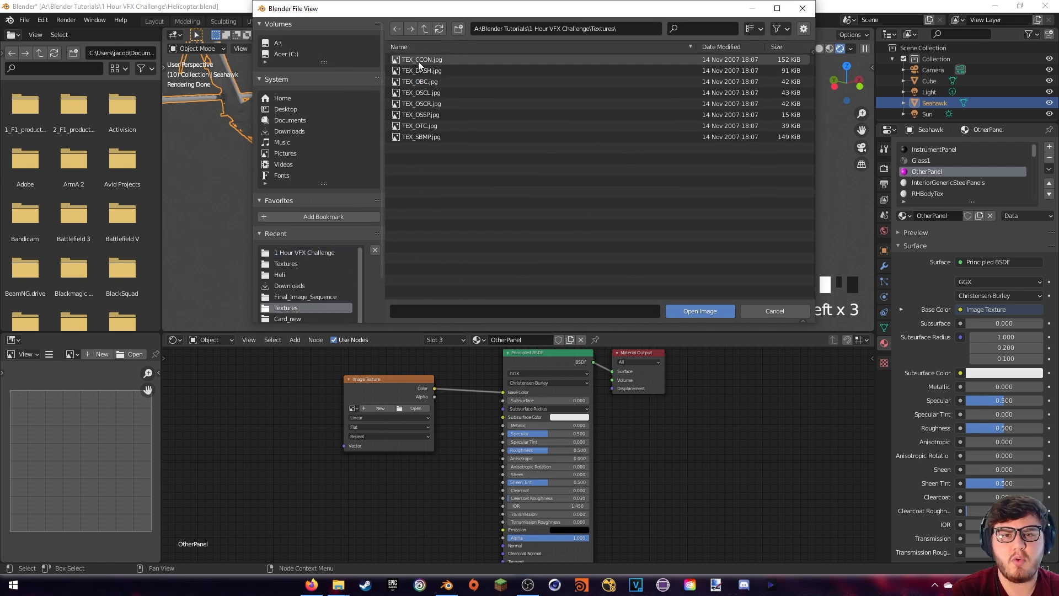
{"action": "left_click", "coordinate": [418, 61]}
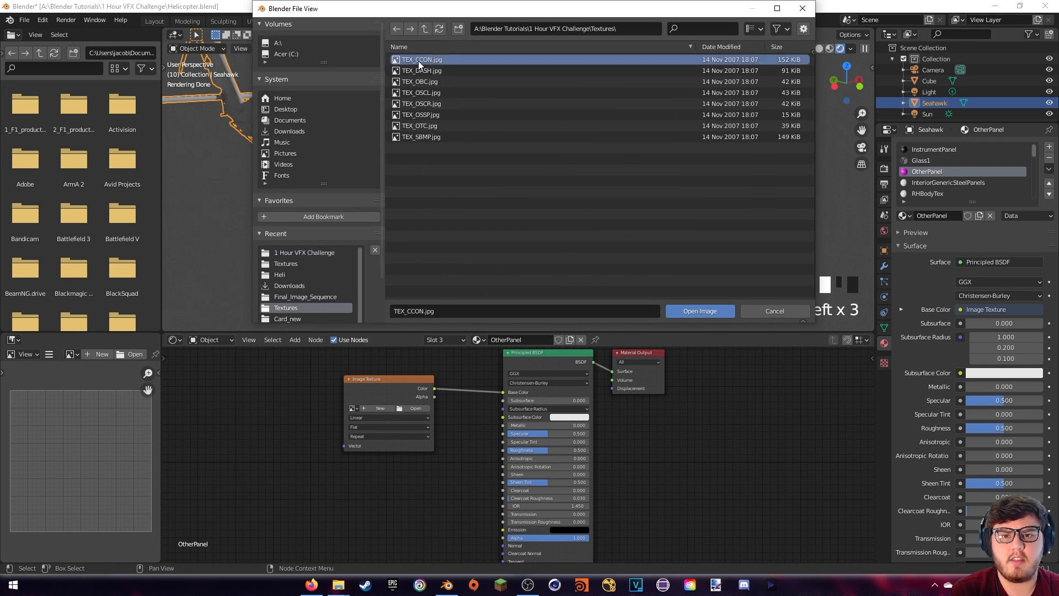
{"action": "left_click", "coordinate": [709, 311]}
{"action": "middle_click_drag", "start_coordinate": [495, 232], "coordinate": [501, 169]}
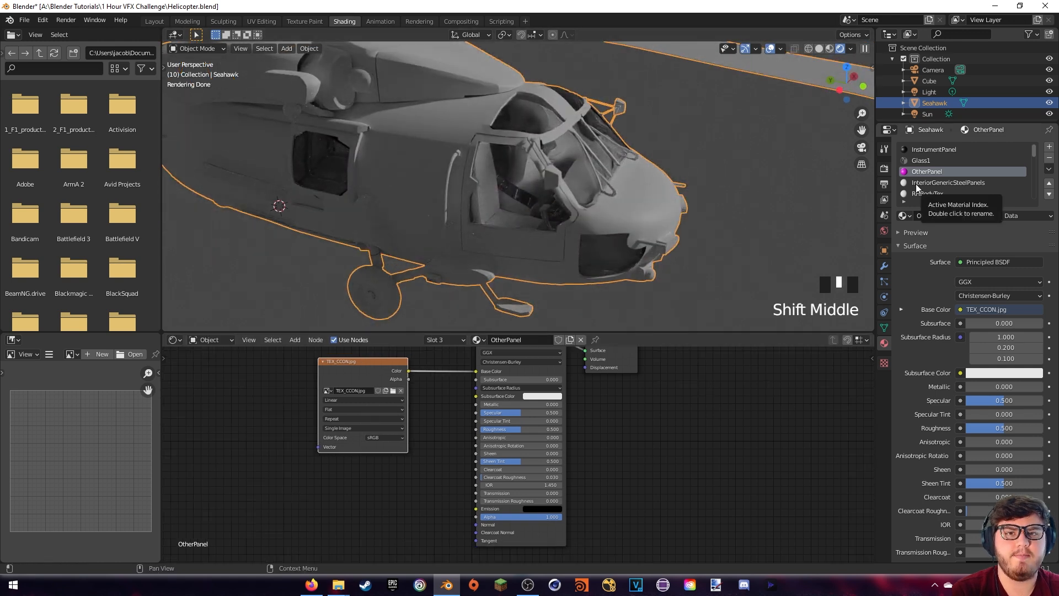
Give the InteriorGenericSteelPanels material a red base color and inspect where it sits on the helicopter
{"action": "left_click", "coordinate": [939, 183]}
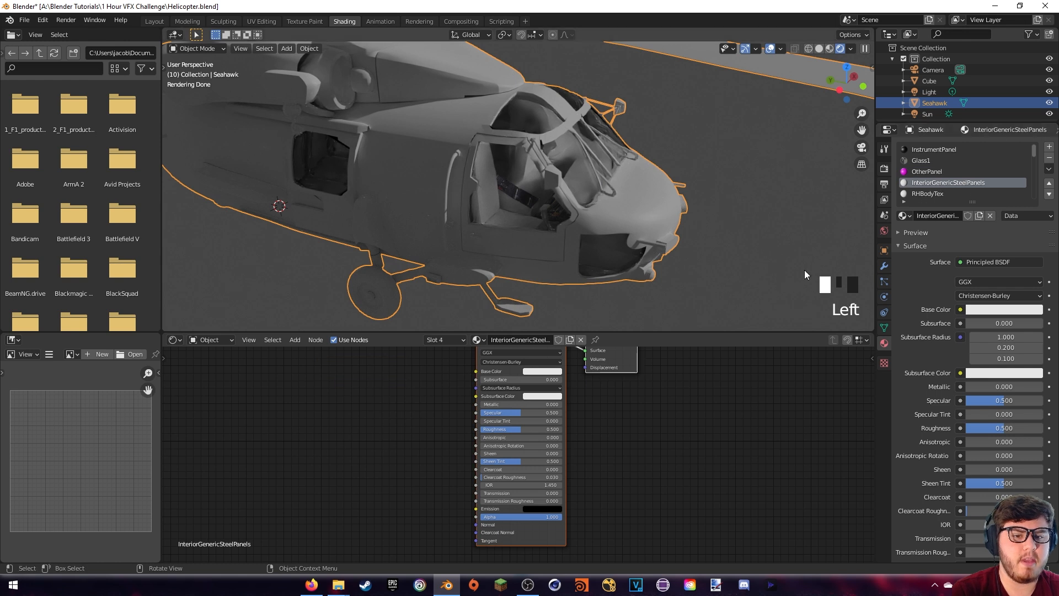
{"action": "left_click", "coordinate": [1000, 310]}
{"action": "left_click_drag", "start_coordinate": [987, 209], "coordinate": [988, 219]}
{"action": "middle_click_drag", "start_coordinate": [724, 242], "coordinate": [685, 213]}
{"action": "middle_click_drag", "start_coordinate": [619, 382], "coordinate": [591, 403], "text": "shift"}
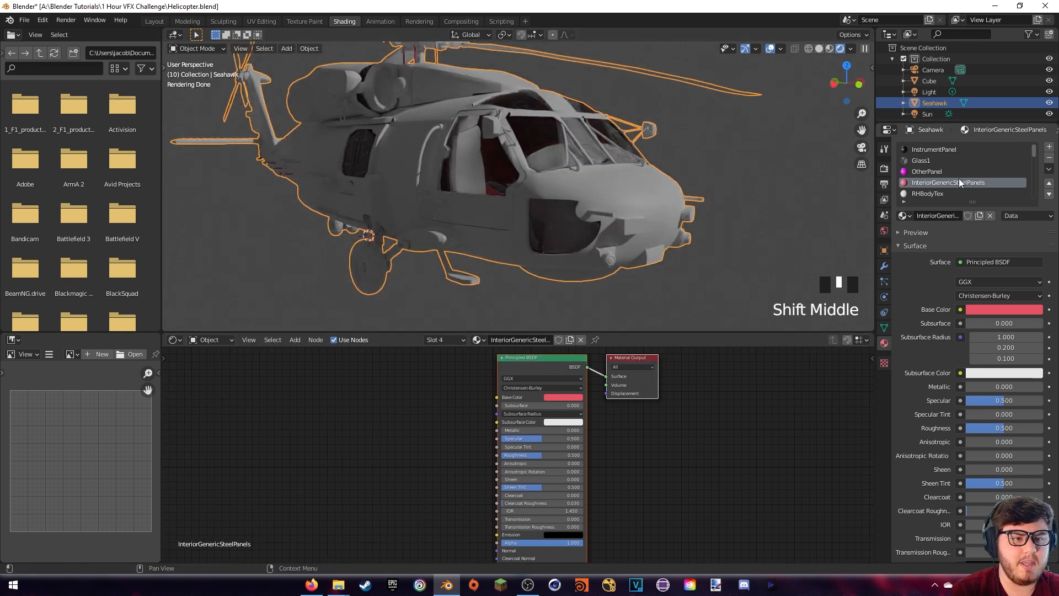
Set the InteriorGenericSteelPanels base color to a medium grey with zero saturation
{"action": "left_click", "coordinate": [560, 397]}
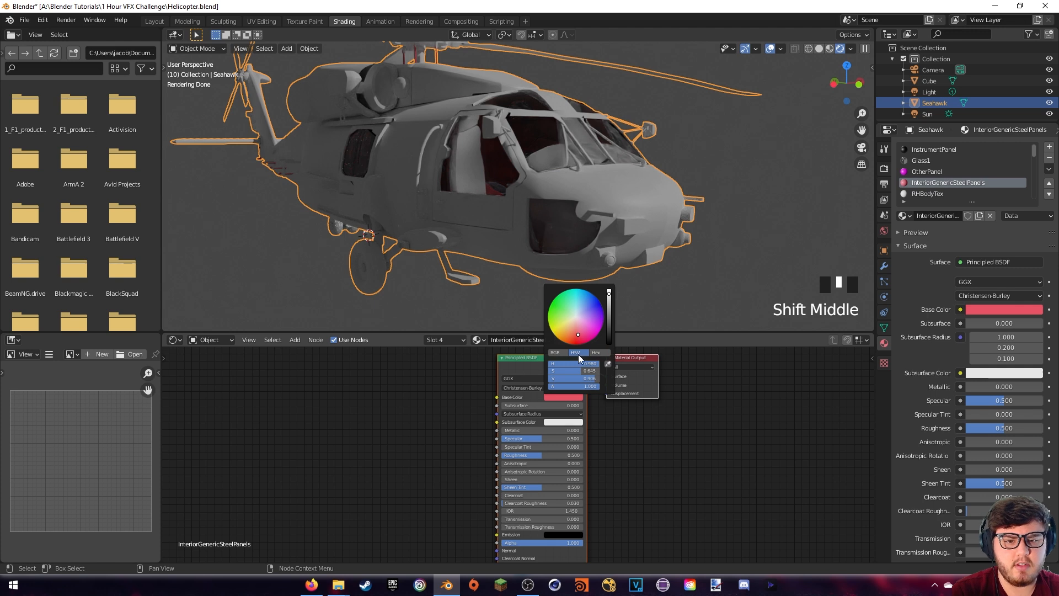
{"action": "left_click_drag", "start_coordinate": [580, 371], "coordinate": [554, 370]}
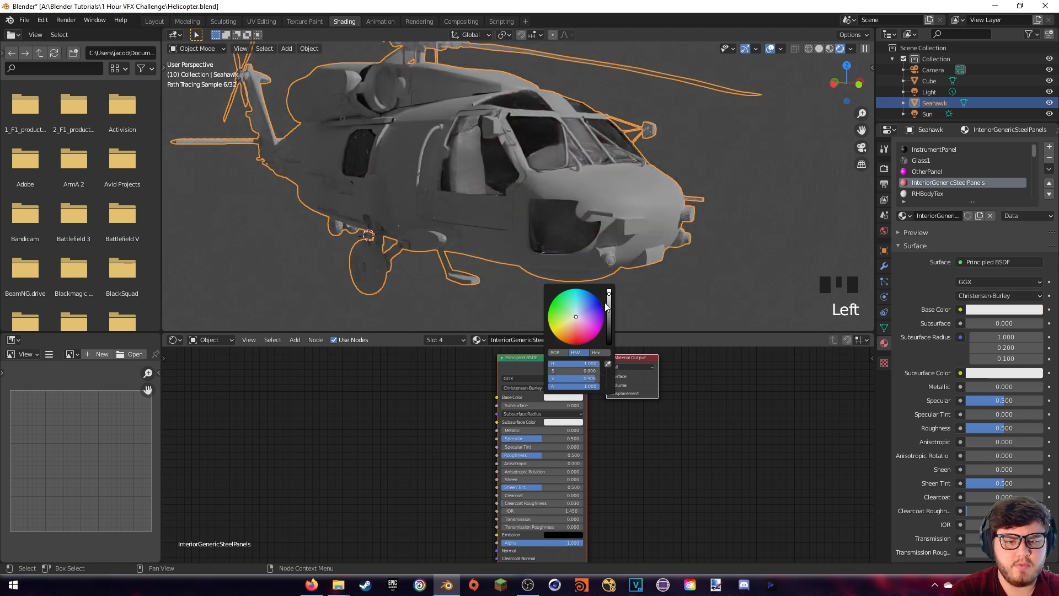
{"action": "left_click_drag", "start_coordinate": [608, 304], "coordinate": [609, 315]}
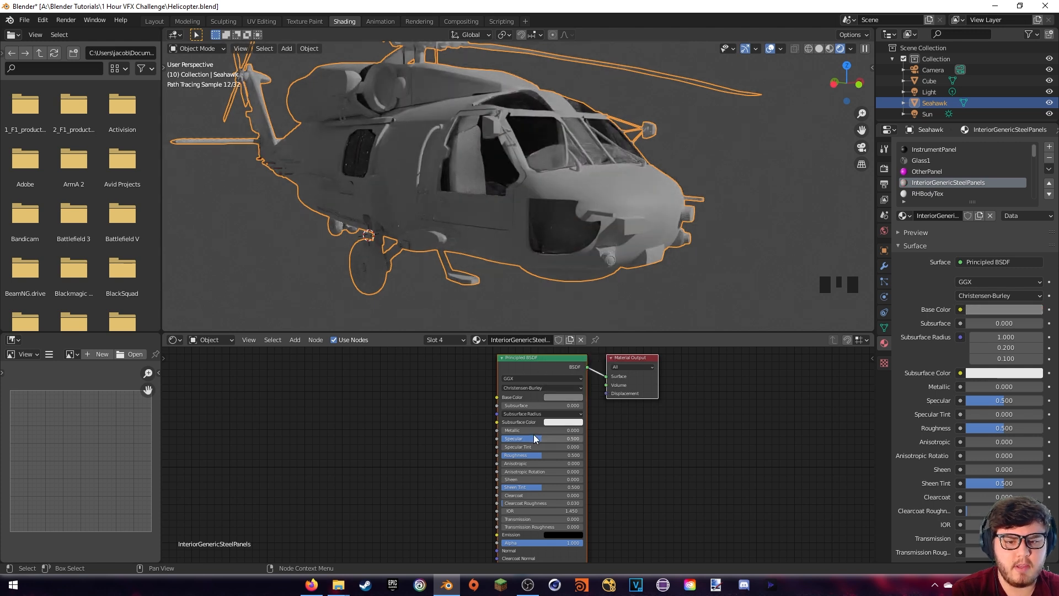
Set the InteriorGenericSteelPanels material's Metallic to 0.618 and Roughness to 0.227
{"action": "left_click_drag", "start_coordinate": [529, 429], "coordinate": [552, 429]}
{"action": "middle_click_drag", "start_coordinate": [598, 461], "coordinate": [621, 461], "text": "shift"}
{"action": "scroll", "coordinate": [567, 416], "scroll_direction": "up", "scroll_amount": 6}
{"action": "left_click_drag", "start_coordinate": [601, 454], "coordinate": [546, 454]}
{"action": "middle_click_drag", "start_coordinate": [554, 324], "coordinate": [692, 268]}
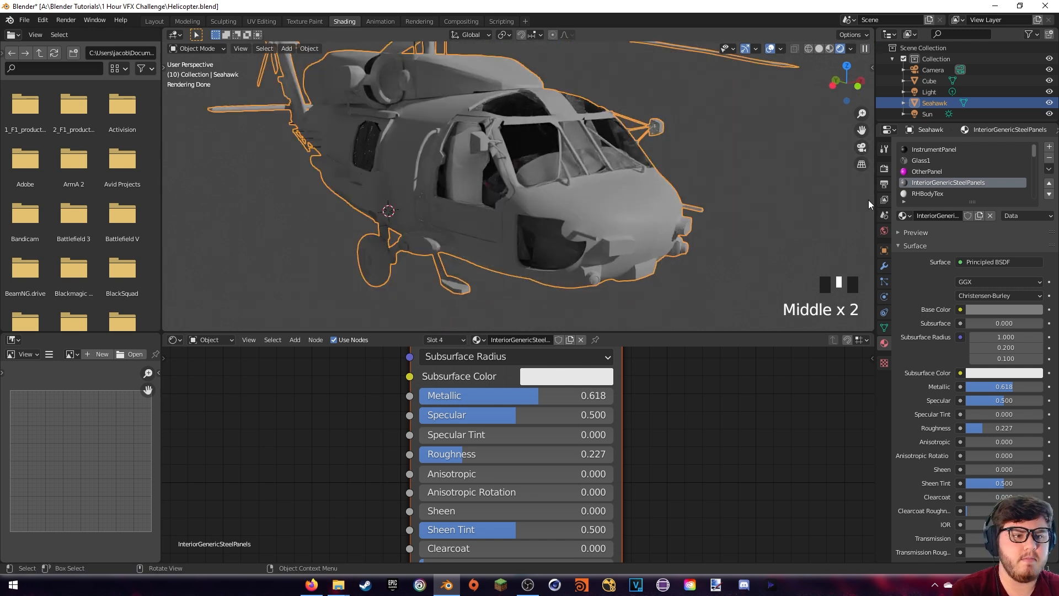
Give the RHBodyTex material a bright red base color and inspect which parts of the helicopter it covers
{"action": "left_click", "coordinate": [928, 193]}
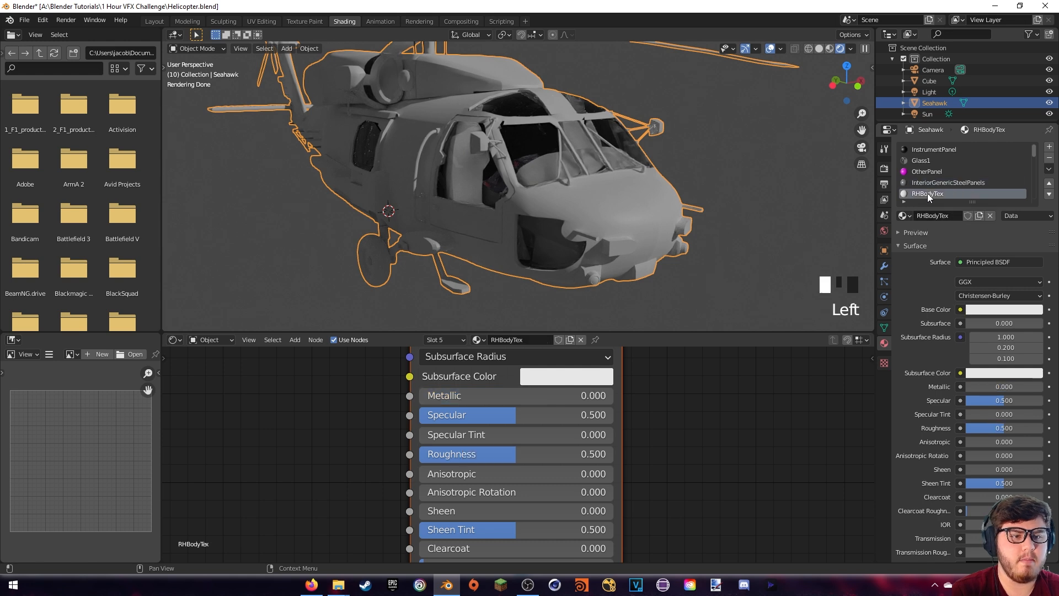
{"action": "left_click", "coordinate": [994, 309]}
{"action": "left_click_drag", "start_coordinate": [988, 223], "coordinate": [944, 223]}
{"action": "middle_click_drag", "start_coordinate": [580, 232], "coordinate": [525, 227]}
{"action": "scroll", "coordinate": [538, 238], "scroll_direction": "down", "scroll_amount": 3}
{"action": "middle_click_drag", "start_coordinate": [590, 239], "coordinate": [635, 221], "text": "shift"}
Paste an Image Texture node into the RHBodyTex material and load TEX_OSCR.jpg from the Textures folder into it
{"action": "middle_click_drag", "start_coordinate": [338, 389], "coordinate": [388, 399]}
{"action": "left_click", "coordinate": [389, 400]}
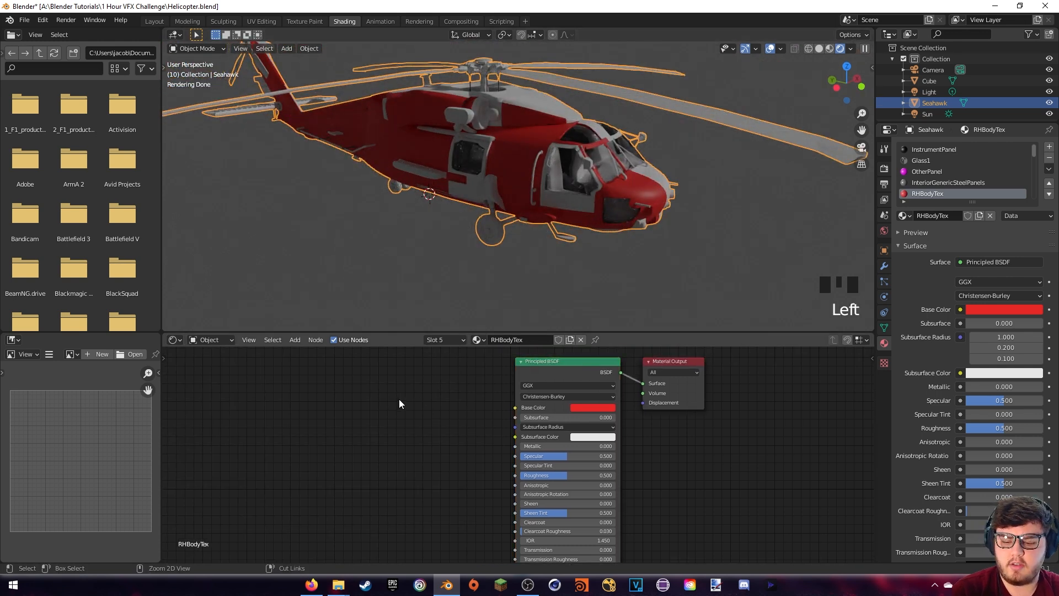
{"action": "key", "text": "ctrl+v"}
{"action": "left_click_drag", "start_coordinate": [424, 392], "coordinate": [445, 392]}
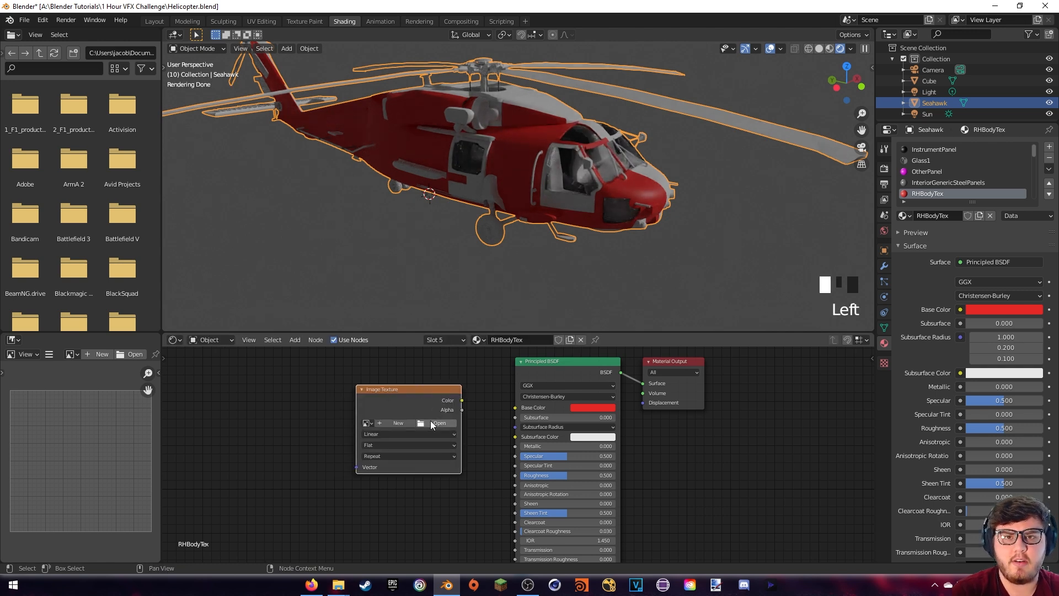
{"action": "left_click", "coordinate": [430, 420]}
{"action": "double_click", "coordinate": [430, 80]}
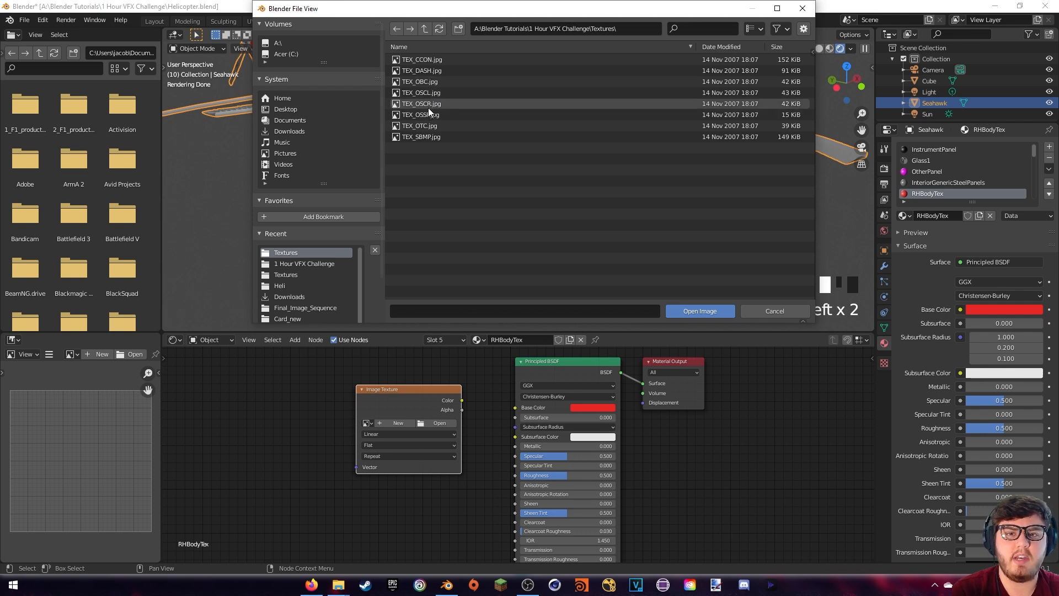
{"action": "left_click", "coordinate": [431, 104]}
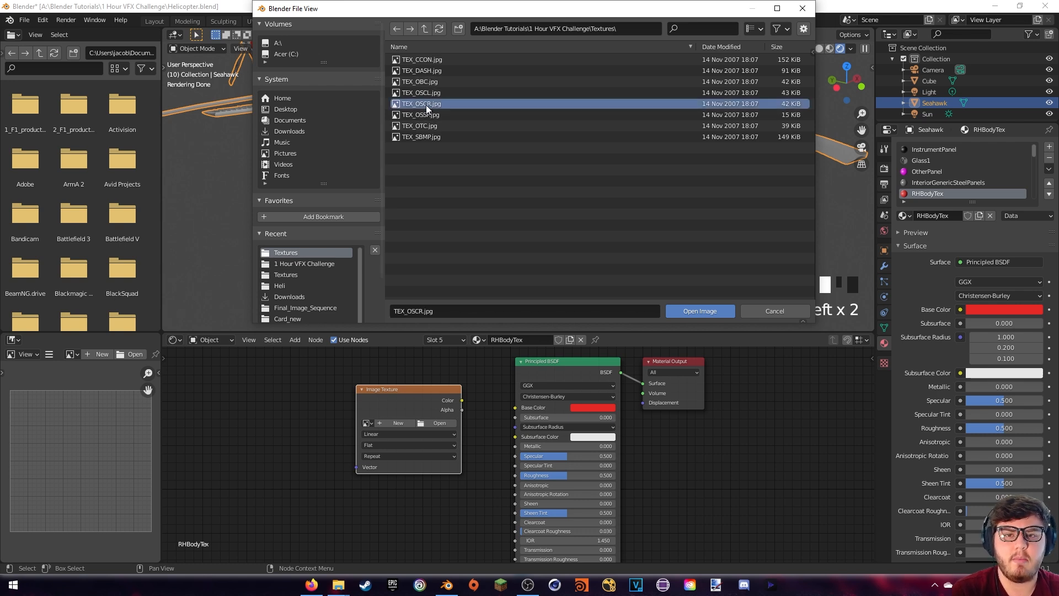
{"action": "left_click", "coordinate": [699, 312]}
Connect the TEX_OSCR.jpg node's Color output to the Principled BSDF's Base Color and check the textured fuselage
{"action": "left_click_drag", "start_coordinate": [442, 390], "coordinate": [518, 409]}
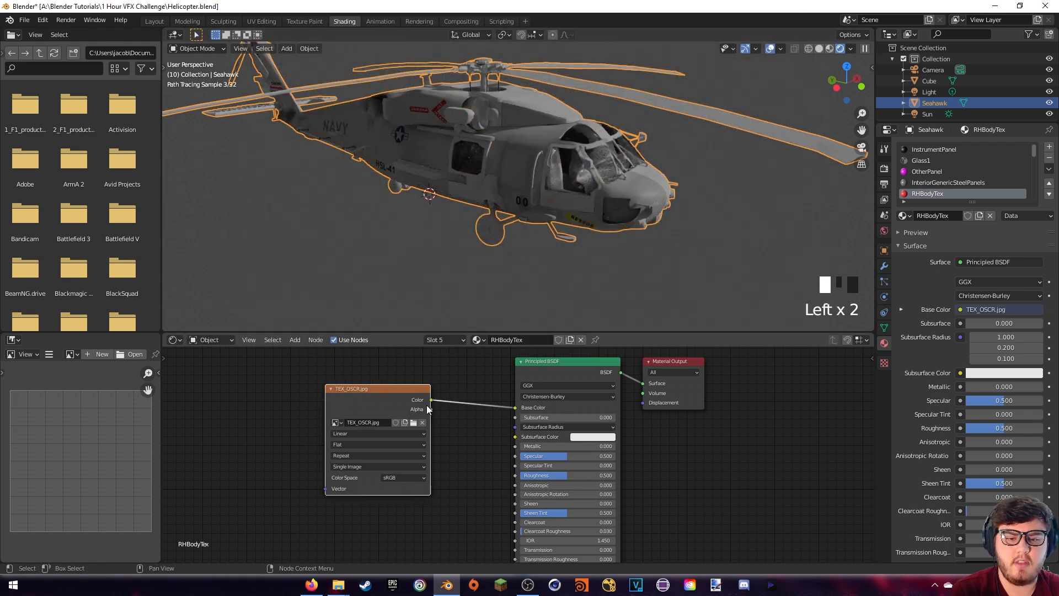
{"action": "left_click_drag", "start_coordinate": [375, 388], "coordinate": [394, 381]}
{"action": "middle_click_drag", "start_coordinate": [501, 237], "coordinate": [574, 247]}
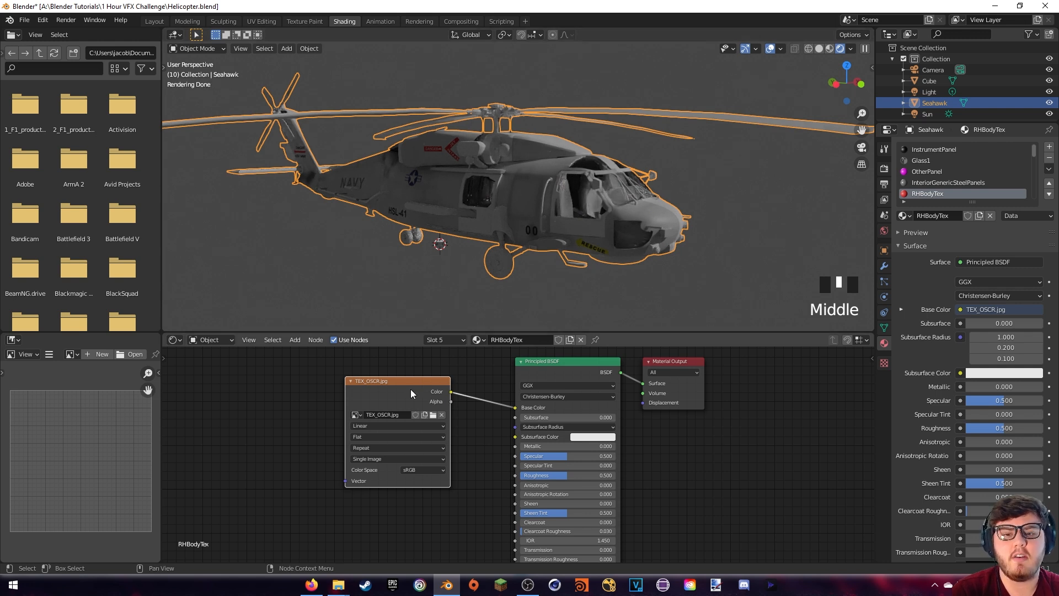
Paste a second Image Texture node into the RHBodyTex material and place it below the TEX_OSCR.jpg node
{"action": "middle_click_drag", "start_coordinate": [469, 426], "coordinate": [466, 400]}
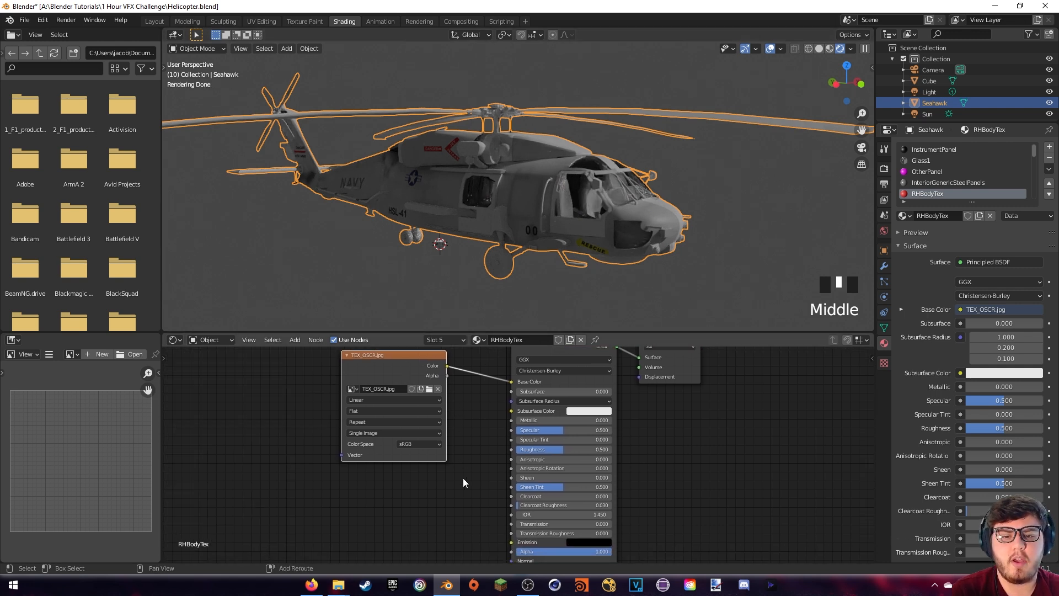
{"action": "middle_click_drag", "start_coordinate": [461, 479], "coordinate": [461, 382]}
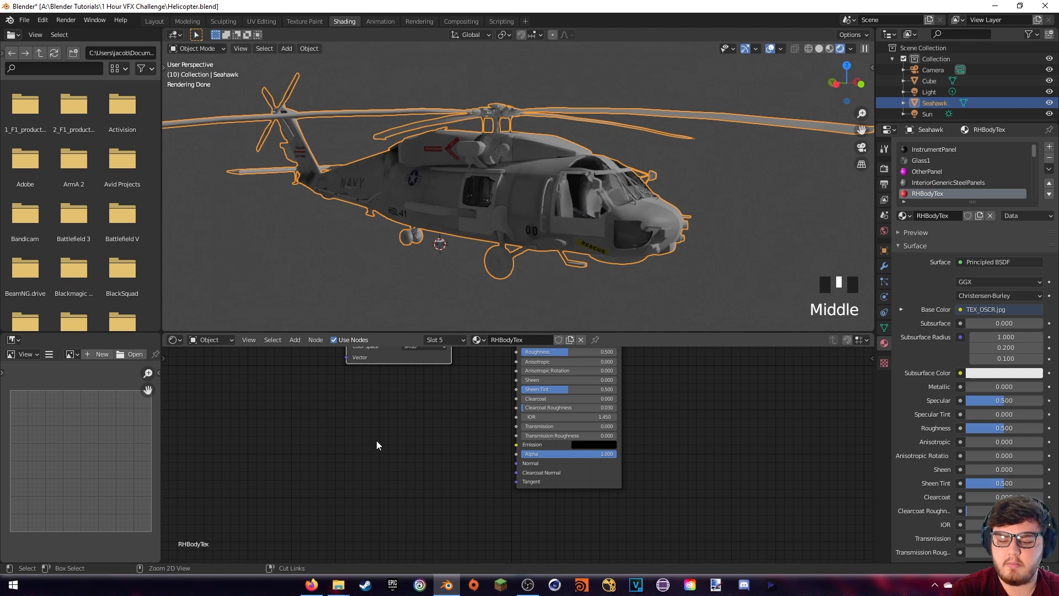
{"action": "key", "text": "ctrl+v"}
{"action": "middle_click_drag", "start_coordinate": [416, 407], "coordinate": [425, 461]}
{"action": "key", "text": "g"}
{"action": "left_click", "coordinate": [480, 498]}
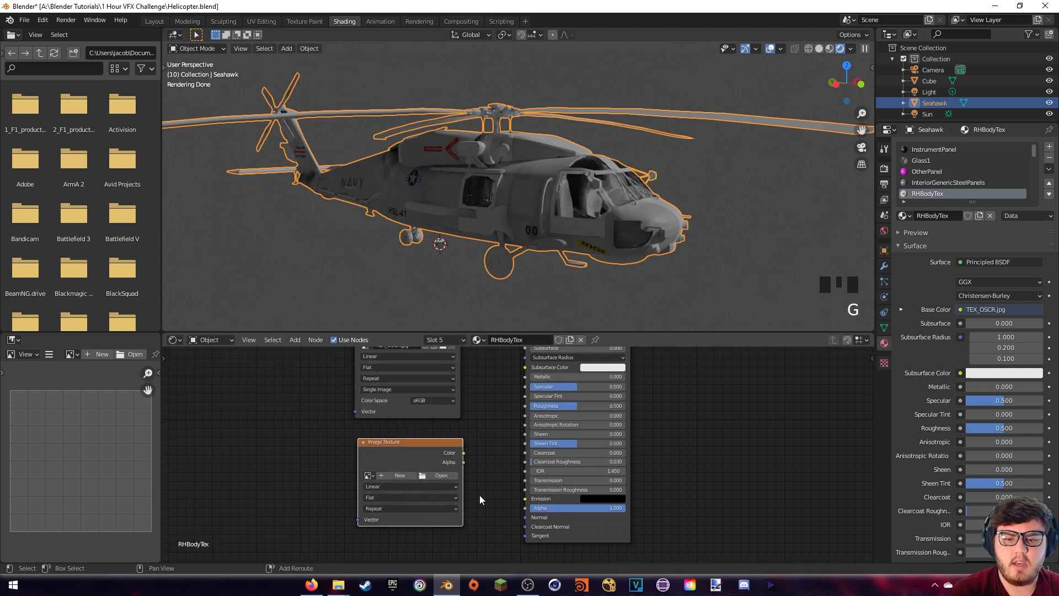
{"action": "middle_click_drag", "start_coordinate": [480, 499], "coordinate": [454, 440]}
Load TEX_SBMP.jpg from the Textures folder into the second Image Texture node
{"action": "left_click", "coordinate": [413, 415]}
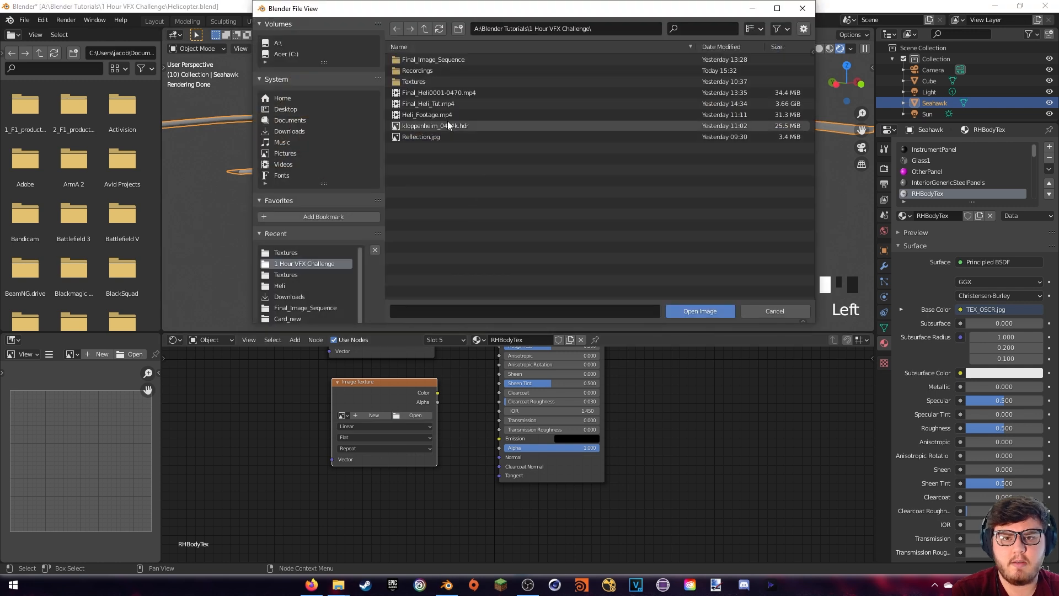
{"action": "left_click", "coordinate": [419, 81]}
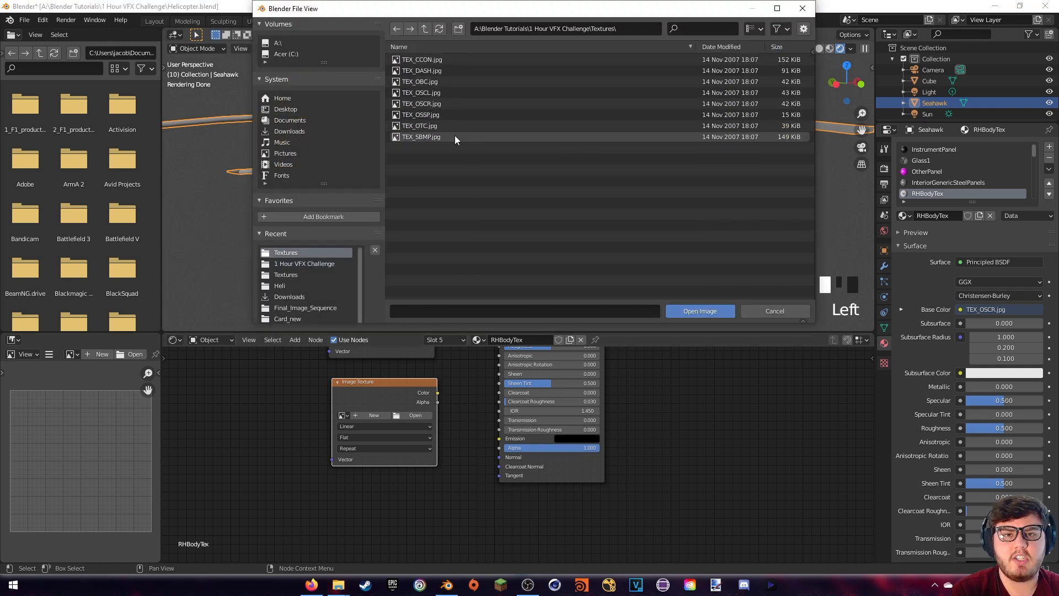
{"action": "left_click", "coordinate": [426, 136]}
{"action": "left_click", "coordinate": [698, 310]}
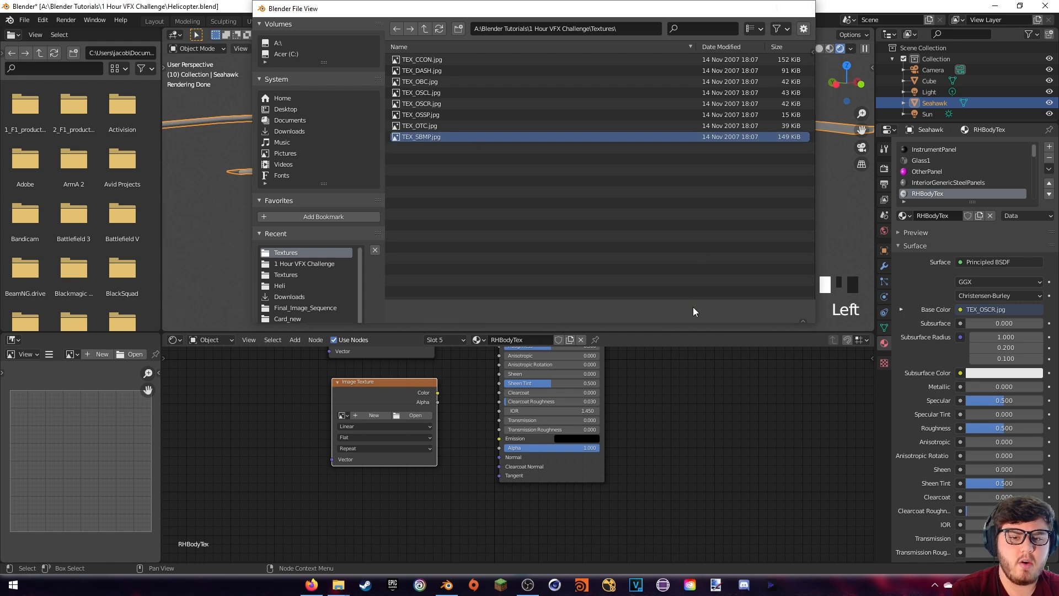
Connect the TEX_SBMP.jpg node's Color output to the Principled BSDF's Normal input and set its color space to Non-Color
{"action": "left_click_drag", "start_coordinate": [415, 381], "coordinate": [501, 457]}
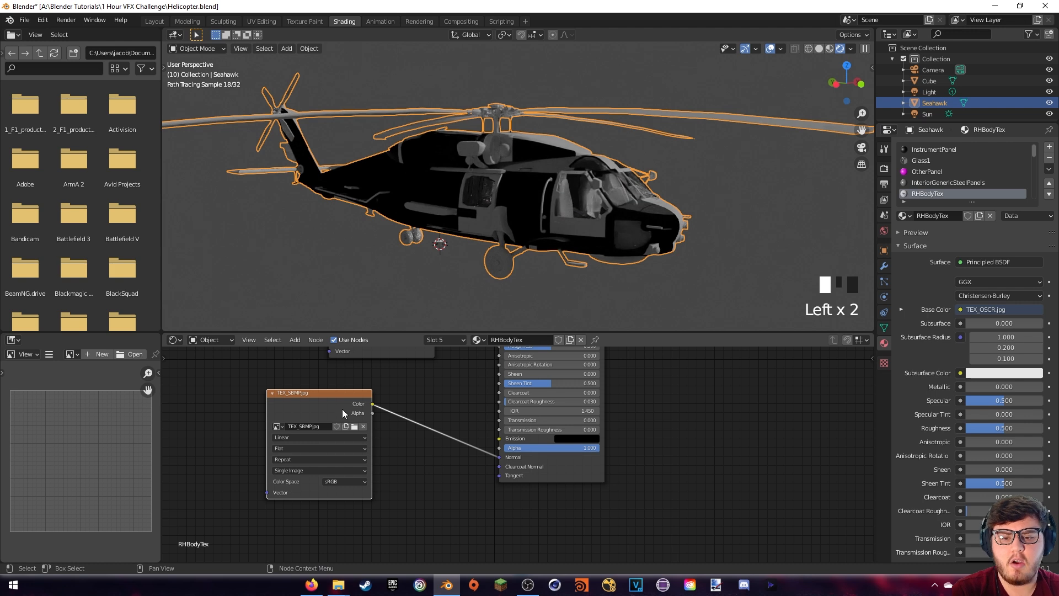
{"action": "left_click_drag", "start_coordinate": [343, 410], "coordinate": [348, 416]}
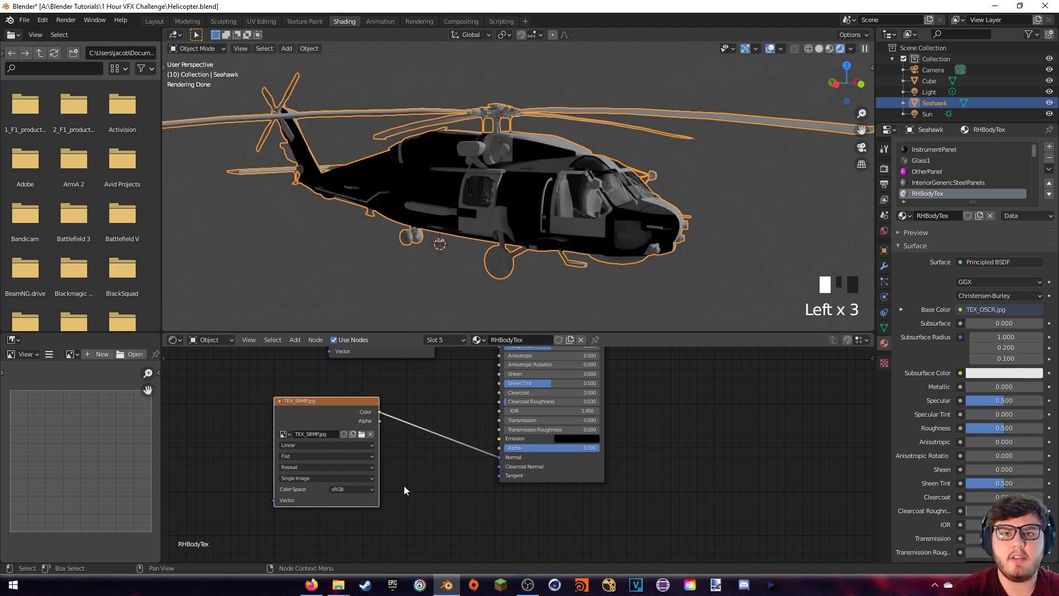
{"action": "left_click", "coordinate": [359, 490]}
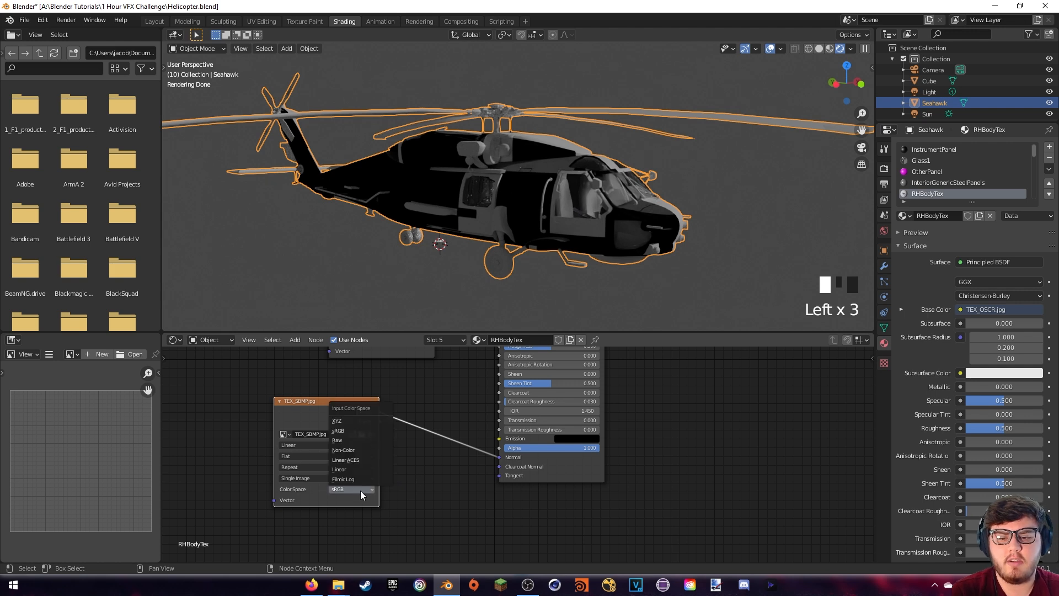
{"action": "left_click", "coordinate": [352, 448]}
{"action": "left_click_drag", "start_coordinate": [345, 413], "coordinate": [317, 429]}
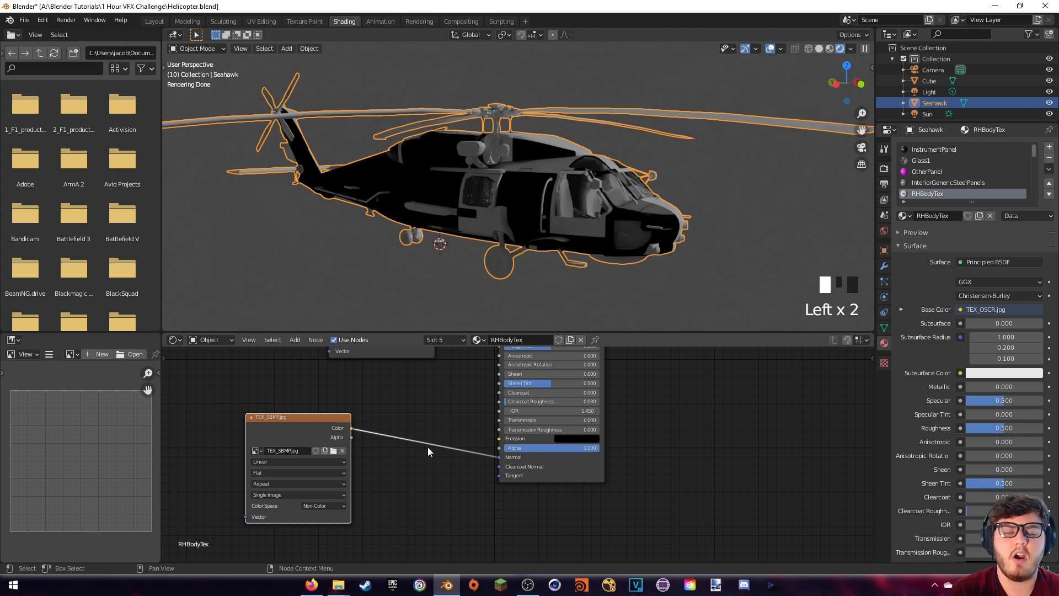
Insert a Bump node between the TEX_SBMP.jpg node and the Principled BSDF, feeding the texture's Color into its Height input
{"action": "key", "text": "shift+a"}
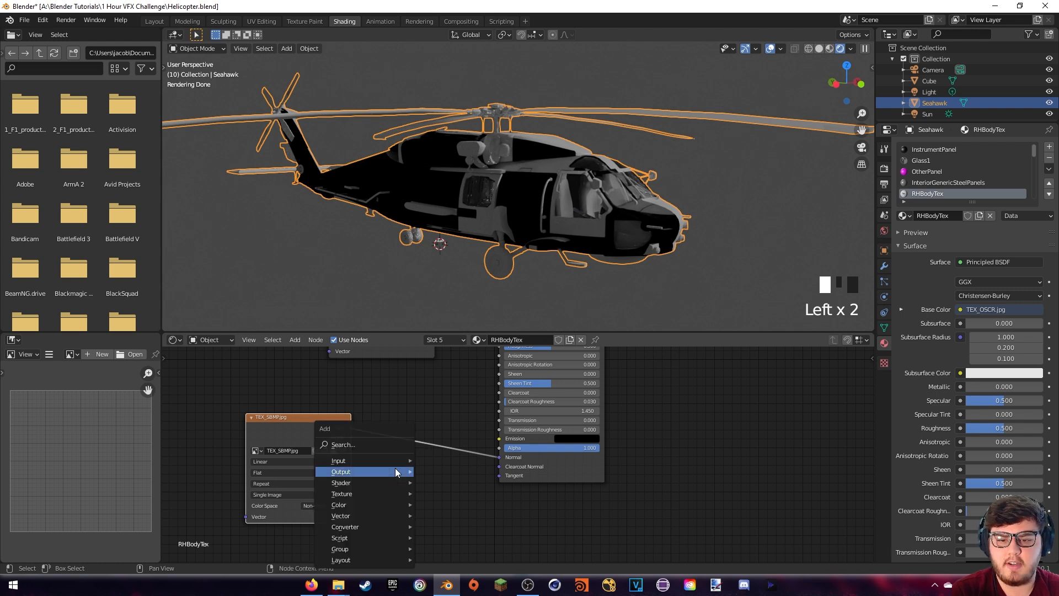
{"action": "left_click", "coordinate": [369, 444]}
{"action": "type", "text": "bum"}
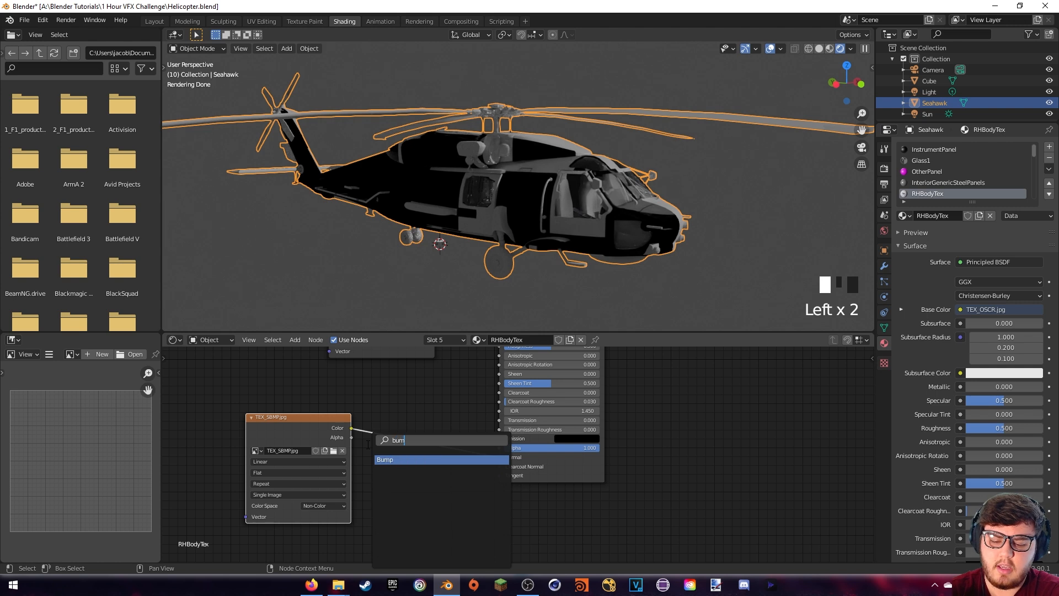
{"action": "type", "text": "p"}
{"action": "left_click", "coordinate": [389, 459]}
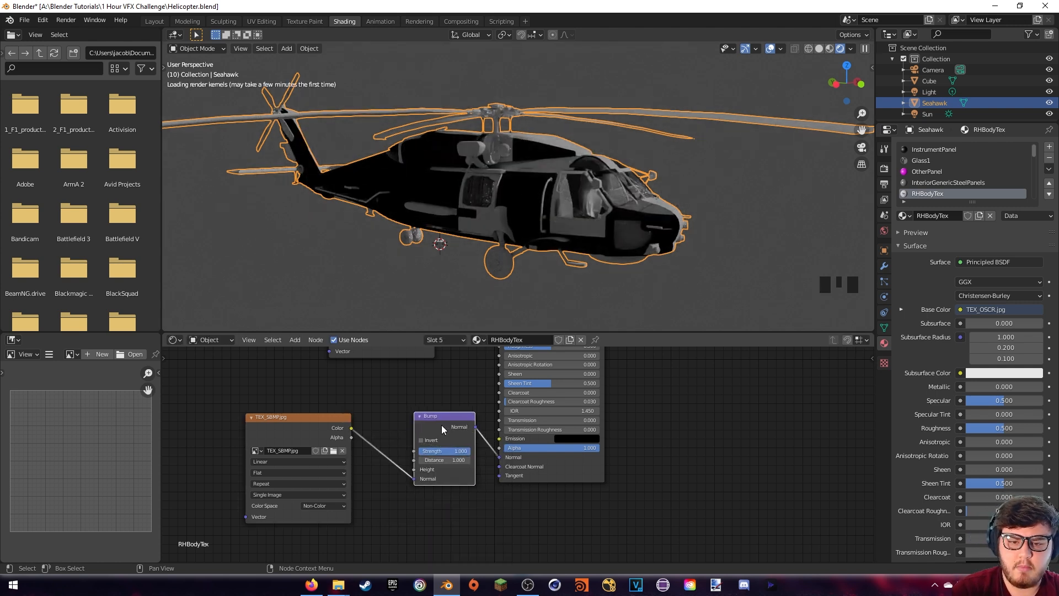
{"action": "left_click", "coordinate": [402, 486]}
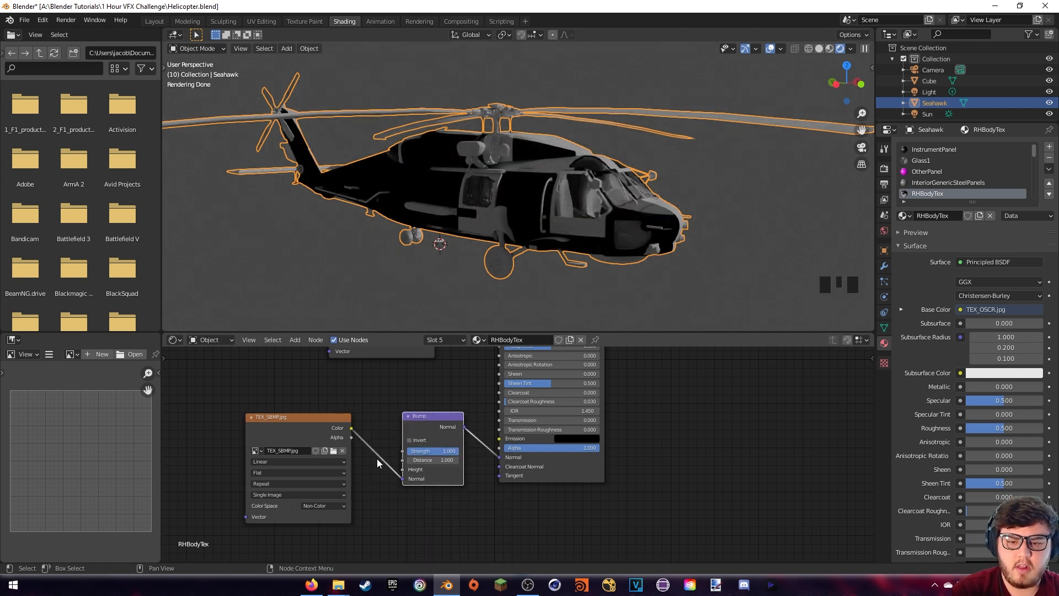
{"action": "left_click_drag", "start_coordinate": [401, 479], "coordinate": [402, 470]}
Examine the rivets, panel lines and markings on the helicopter's fuselage up close and from farther away
{"action": "middle_click_drag", "start_coordinate": [472, 272], "coordinate": [475, 256], "text": "shift"}
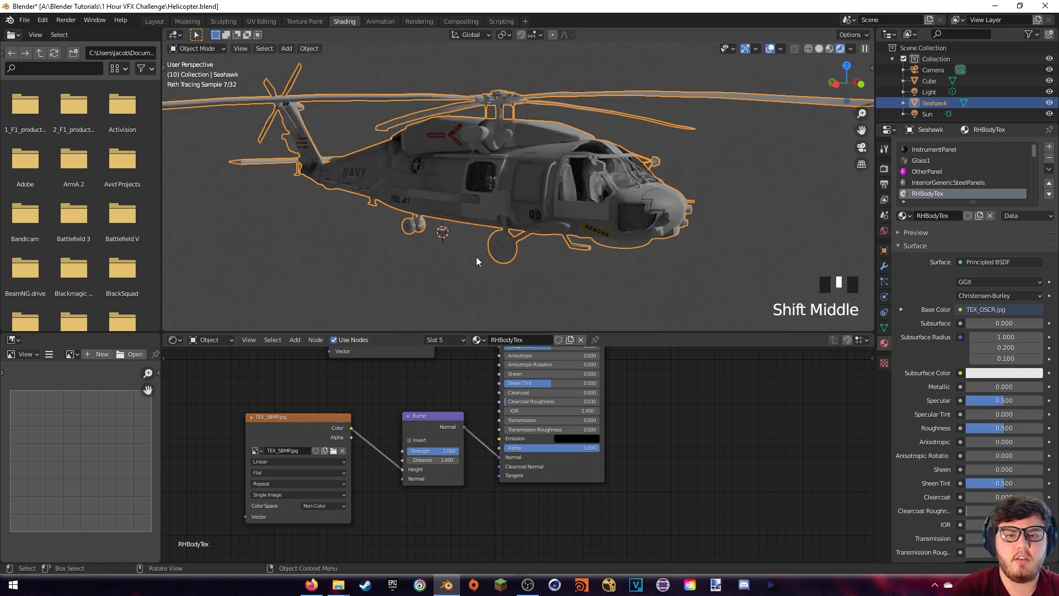
{"action": "scroll", "coordinate": [548, 264], "scroll_direction": "up", "scroll_amount": 6}
{"action": "middle_click_drag", "start_coordinate": [548, 263], "coordinate": [333, 223], "text": "shift"}
{"action": "scroll", "coordinate": [461, 260], "scroll_direction": "up", "scroll_amount": 3}
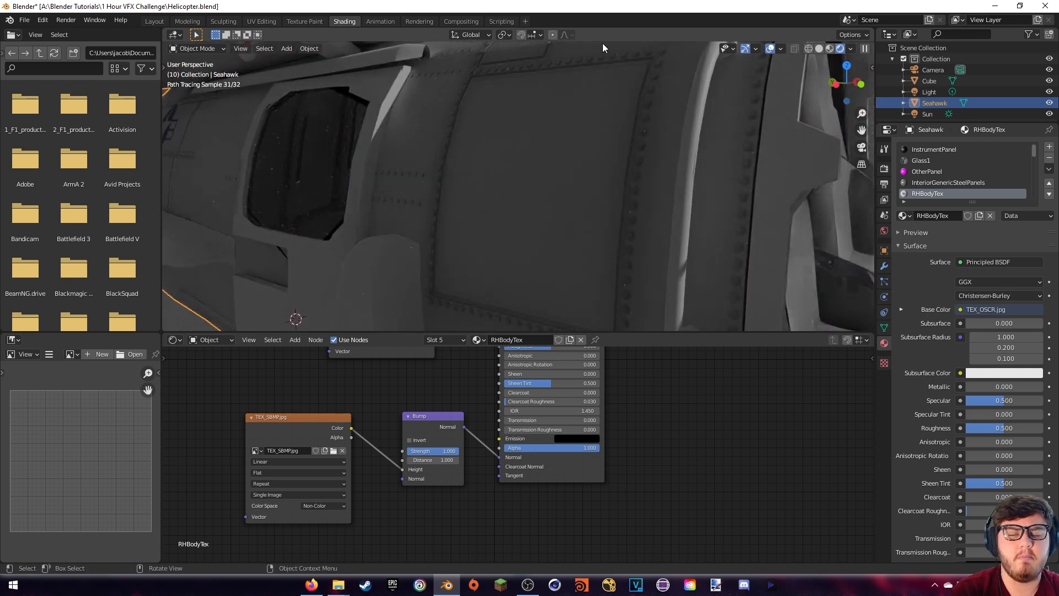
{"action": "mouse_move", "coordinate": [309, 228]}
{"action": "middle_mouse_down"}
{"action": "mouse_move", "coordinate": [286, 226]}
{"action": "mouse_move", "coordinate": [410, 216]}
{"action": "mouse_move", "coordinate": [539, 255]}
{"action": "mouse_move", "coordinate": [459, 260]}
{"action": "middle_mouse_up"}
{"action": "scroll", "coordinate": [303, 223], "scroll_direction": "down", "scroll_amount": 3}
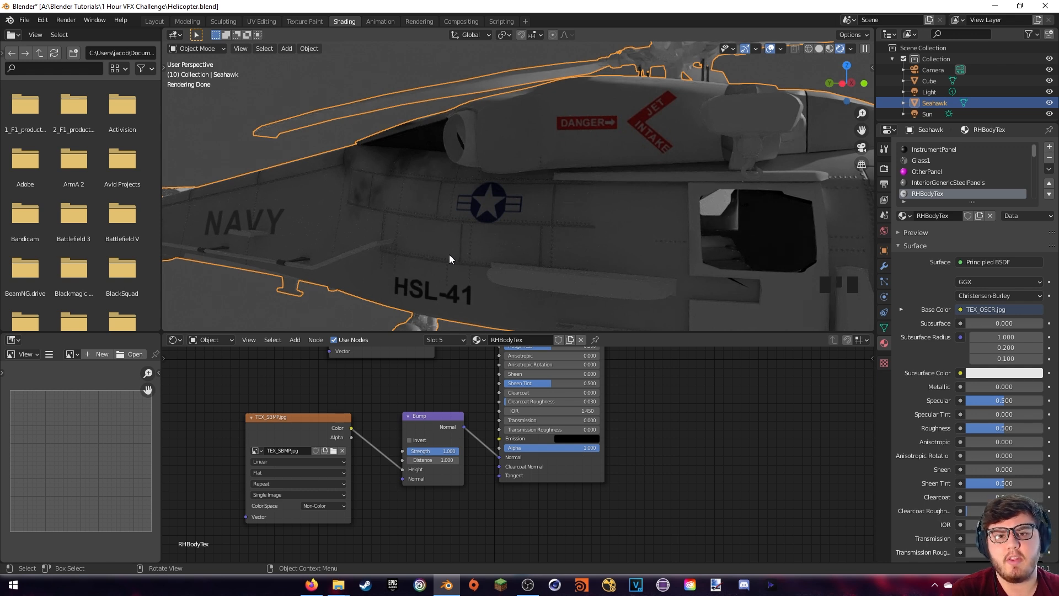
{"action": "middle_click_drag", "start_coordinate": [449, 258], "coordinate": [612, 208], "text": "shift"}
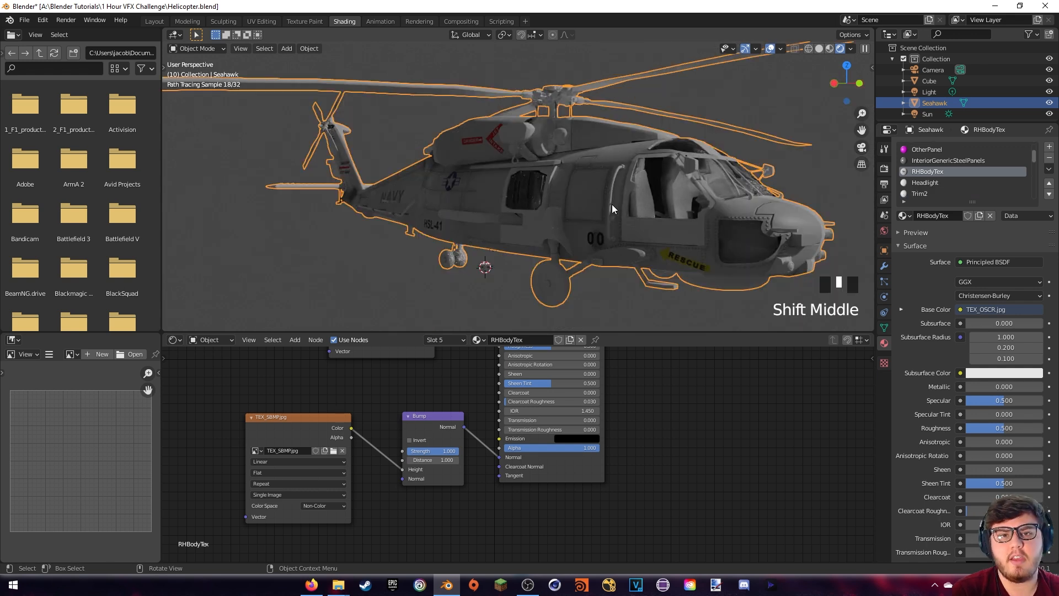
Give the Headlight material a red base color, check it on the helicopter's nose, and darken it
{"action": "left_click", "coordinate": [925, 182]}
{"action": "middle_click_drag", "start_coordinate": [777, 216], "coordinate": [679, 226], "text": "shift"}
{"action": "left_click", "coordinate": [984, 308]}
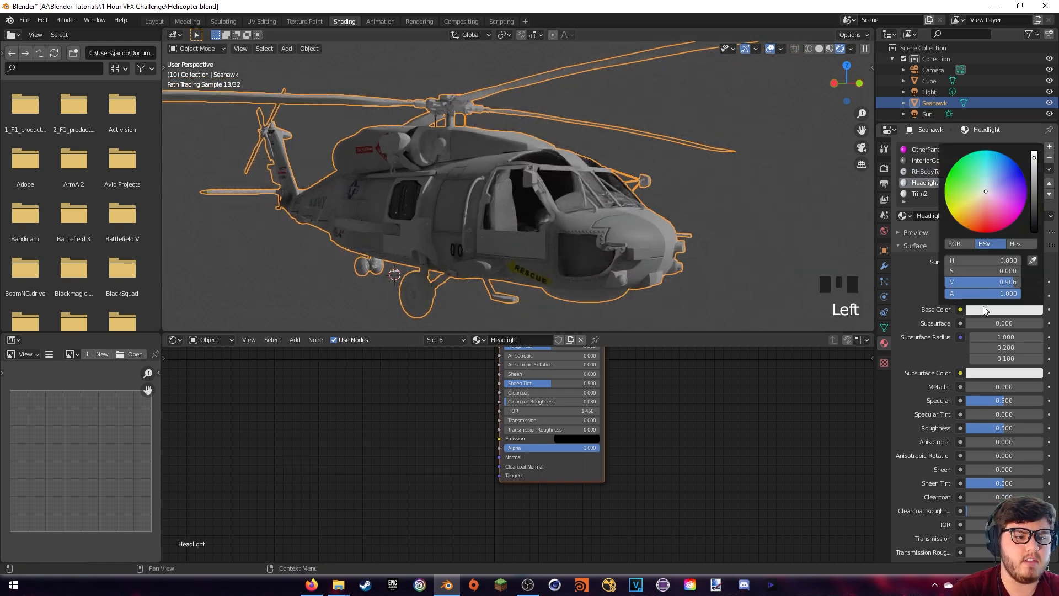
{"action": "mouse_move", "coordinate": [981, 219]}
{"action": "left_mouse_down"}
{"action": "mouse_move", "coordinate": [996, 198]}
{"action": "mouse_move", "coordinate": [981, 223]}
{"action": "left_mouse_up"}
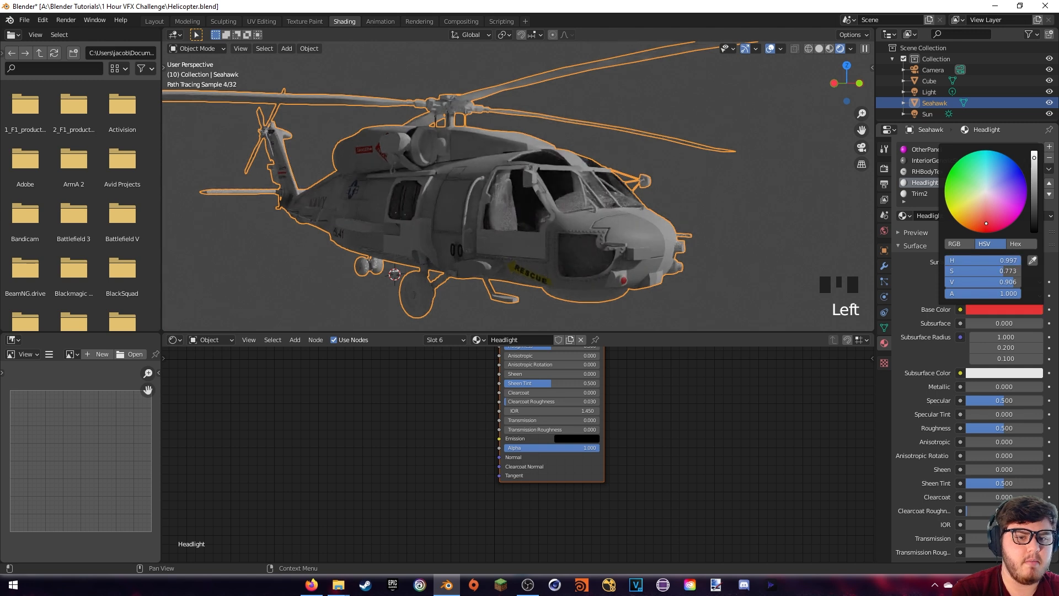
{"action": "middle_click_drag", "start_coordinate": [750, 269], "coordinate": [648, 234], "text": "shift"}
{"action": "scroll", "coordinate": [689, 236], "scroll_direction": "up", "scroll_amount": 4}
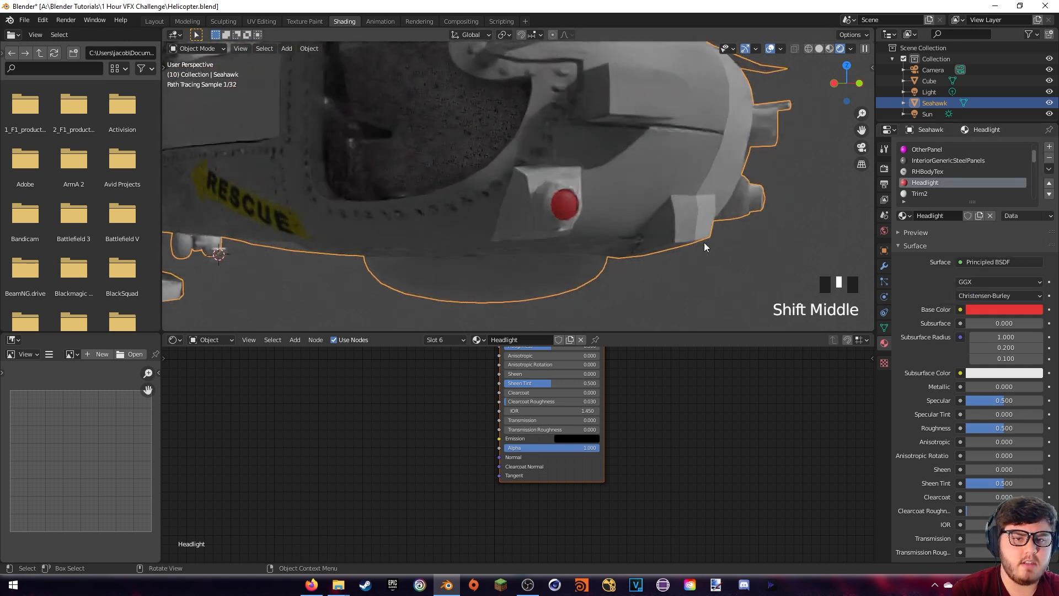
{"action": "left_click", "coordinate": [1011, 306]}
{"action": "left_click_drag", "start_coordinate": [1034, 158], "coordinate": [1033, 188]}
Set the Trim2 material's base color to bright green and examine which helicopter parts it covers
{"action": "scroll", "coordinate": [667, 199], "scroll_direction": "down", "scroll_amount": 4}
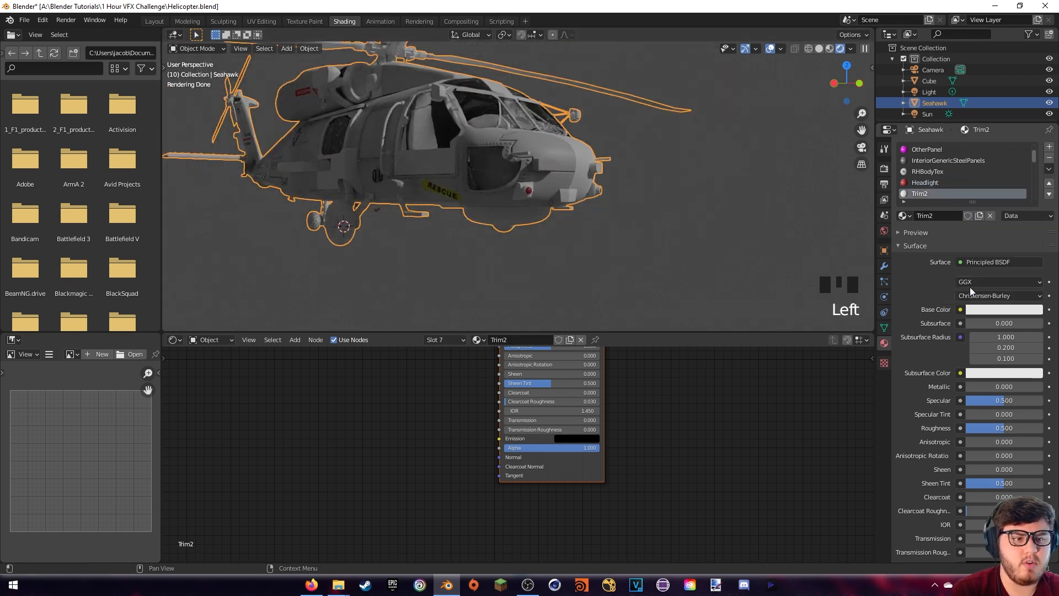
{"action": "left_click", "coordinate": [1011, 309]}
{"action": "left_click", "coordinate": [965, 155]}
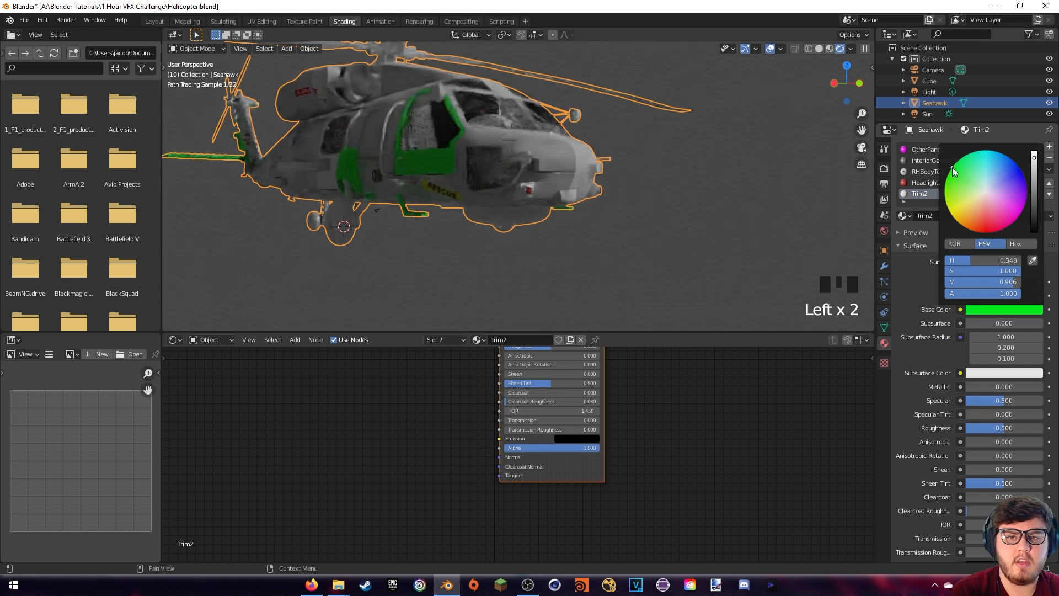
{"action": "middle_click_drag", "start_coordinate": [524, 200], "coordinate": [799, 184], "text": "shift"}
{"action": "scroll", "coordinate": [643, 226], "scroll_direction": "up", "scroll_amount": 2}
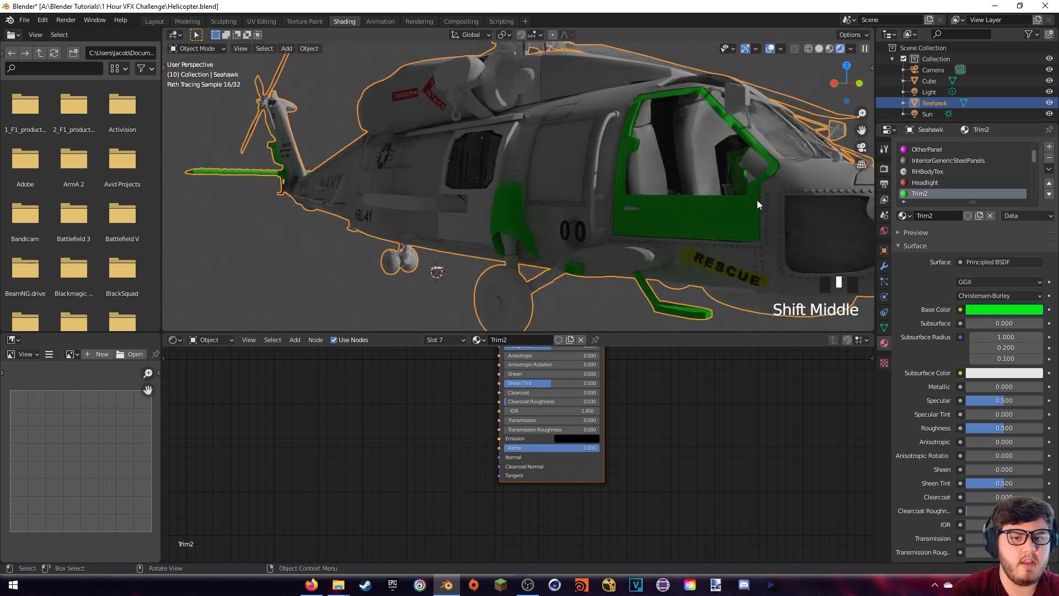
Add an Image Texture node with TEX_OSCR.jpg to Trim2 and connect its Color output to the Principled BSDF's Base Color
{"action": "middle_click_drag", "start_coordinate": [462, 398], "coordinate": [481, 366]}
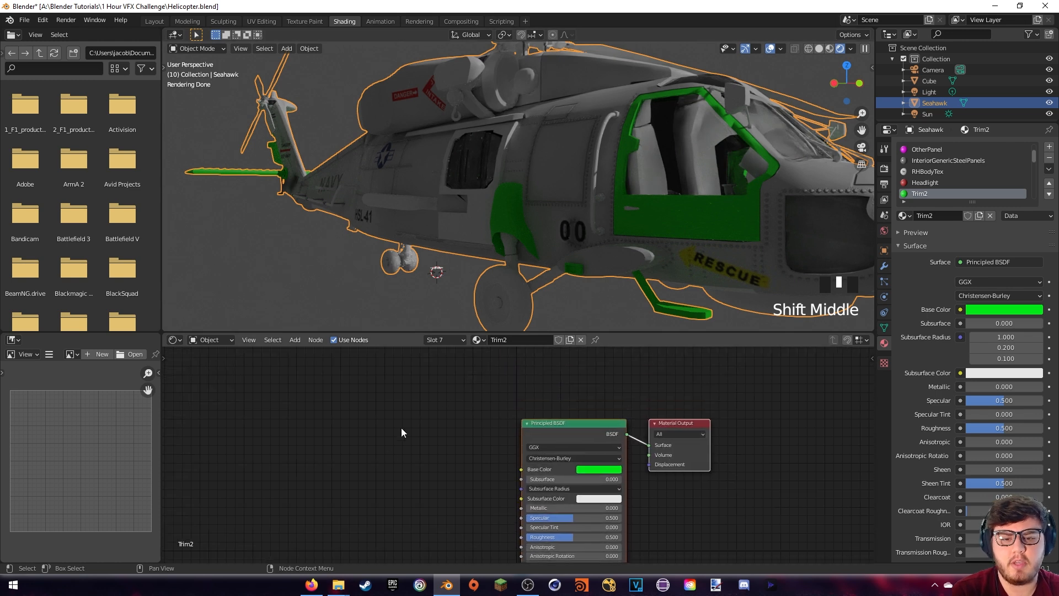
{"action": "key", "text": "ctrl+v"}
{"action": "left_click", "coordinate": [352, 486]}
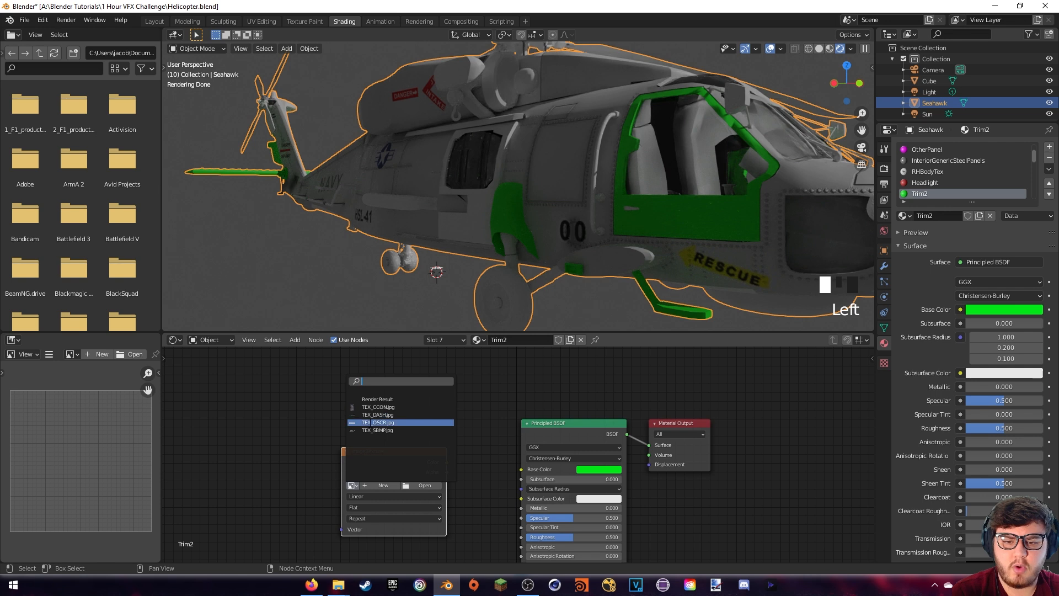
{"action": "left_click", "coordinate": [381, 423]}
{"action": "left_click_drag", "start_coordinate": [447, 462], "coordinate": [520, 469]}
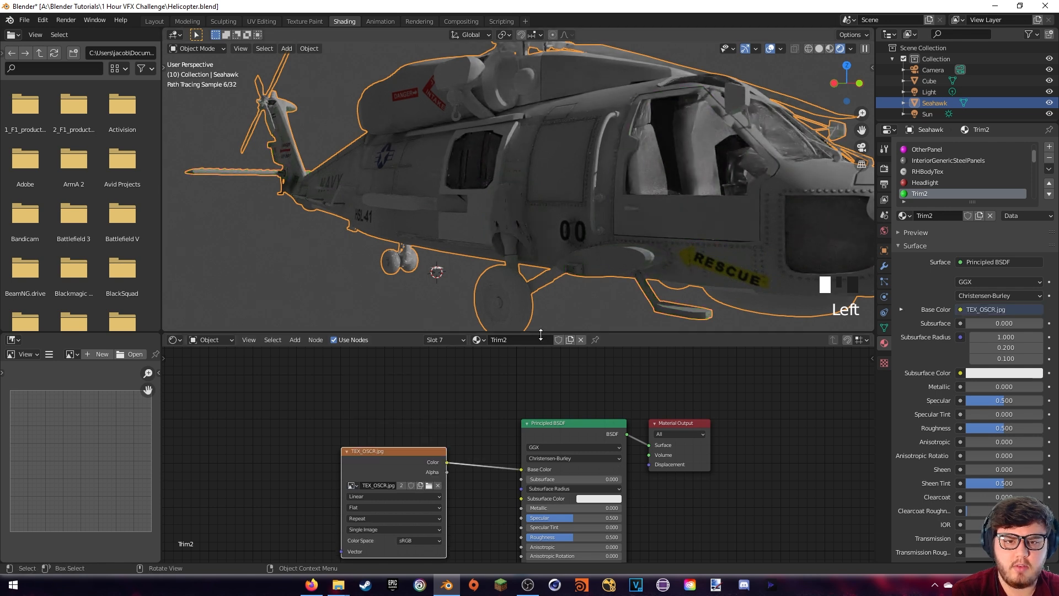
In the UV Editing workspace, select all faces linked to the fairing above the main landing wheel, using face selection
{"action": "scroll", "coordinate": [541, 256], "scroll_direction": "up", "scroll_amount": 4}
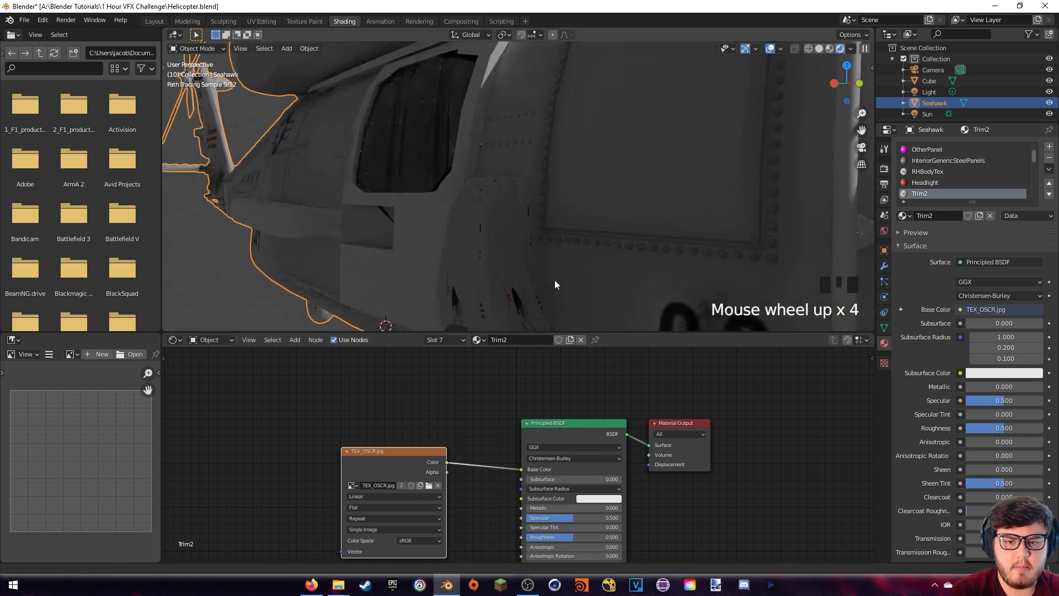
{"action": "middle_click_drag", "start_coordinate": [555, 280], "coordinate": [466, 182], "text": "shift"}
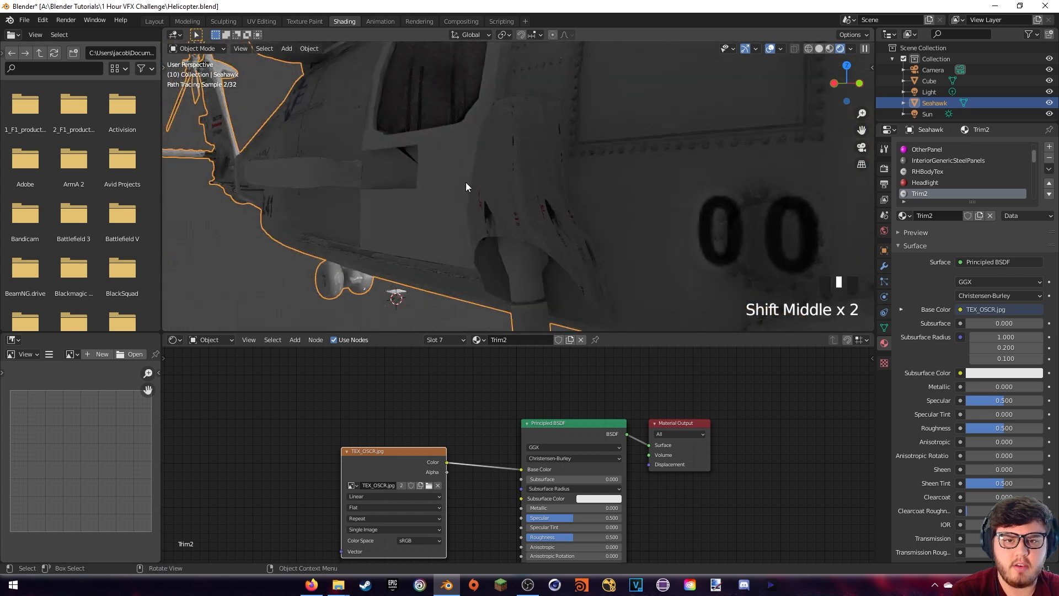
{"action": "scroll", "coordinate": [567, 202], "scroll_direction": "down", "scroll_amount": 6}
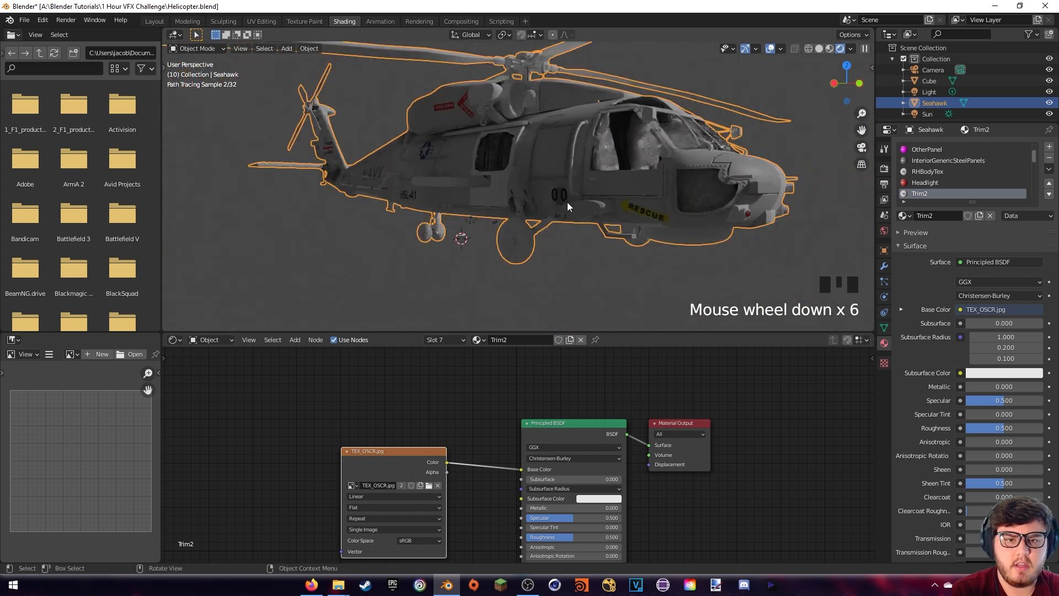
{"action": "left_click", "coordinate": [271, 20]}
{"action": "scroll", "coordinate": [565, 265], "scroll_direction": "down", "scroll_amount": 8}
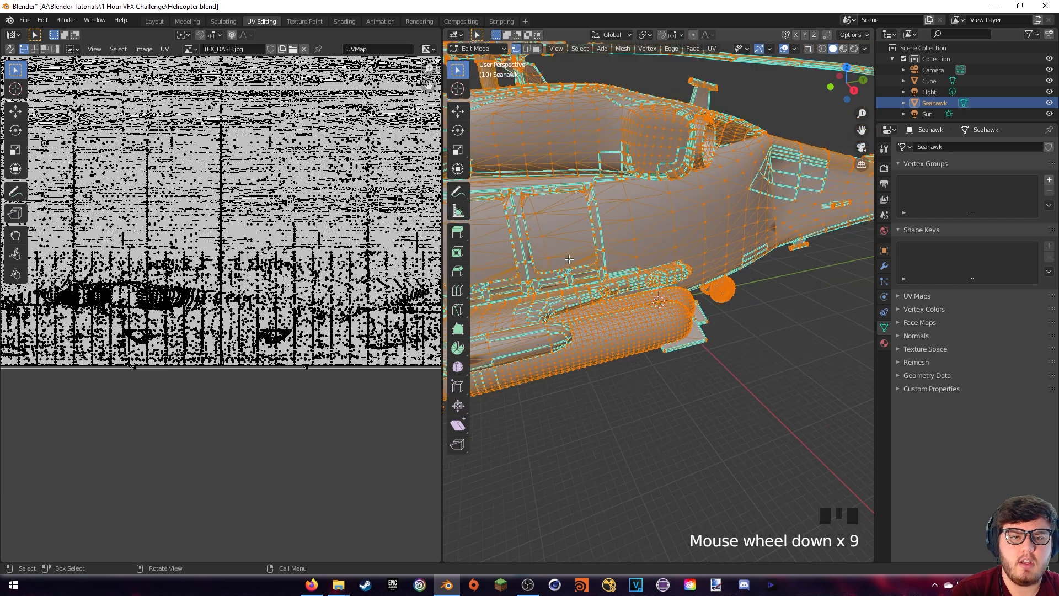
{"action": "middle_click_drag", "start_coordinate": [565, 266], "coordinate": [674, 267]}
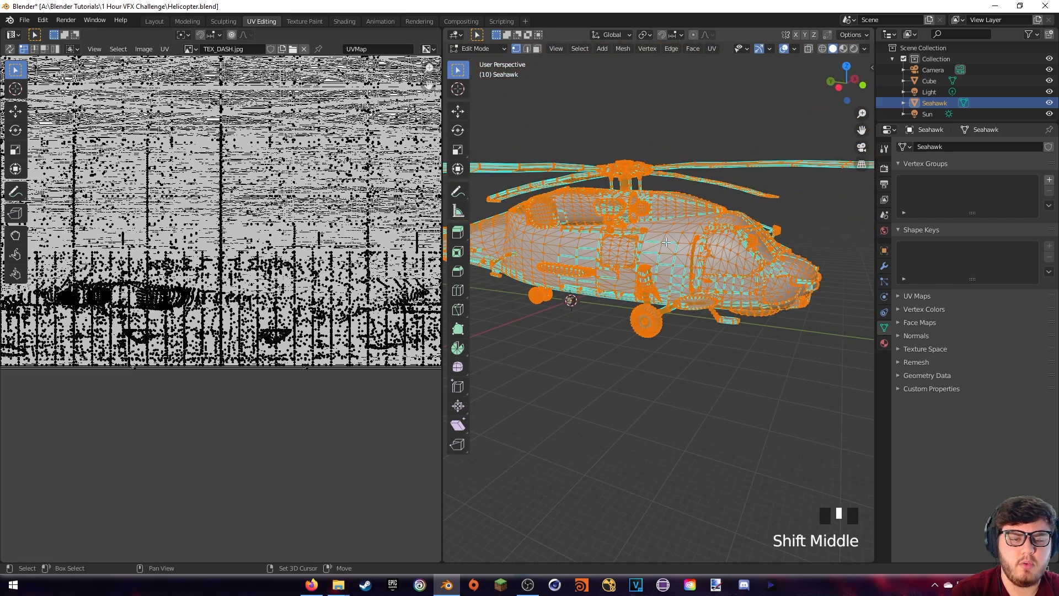
{"action": "scroll", "coordinate": [674, 267], "scroll_direction": "up", "scroll_amount": 4}
{"action": "middle_click_drag", "start_coordinate": [642, 230], "coordinate": [657, 250], "text": "shift"}
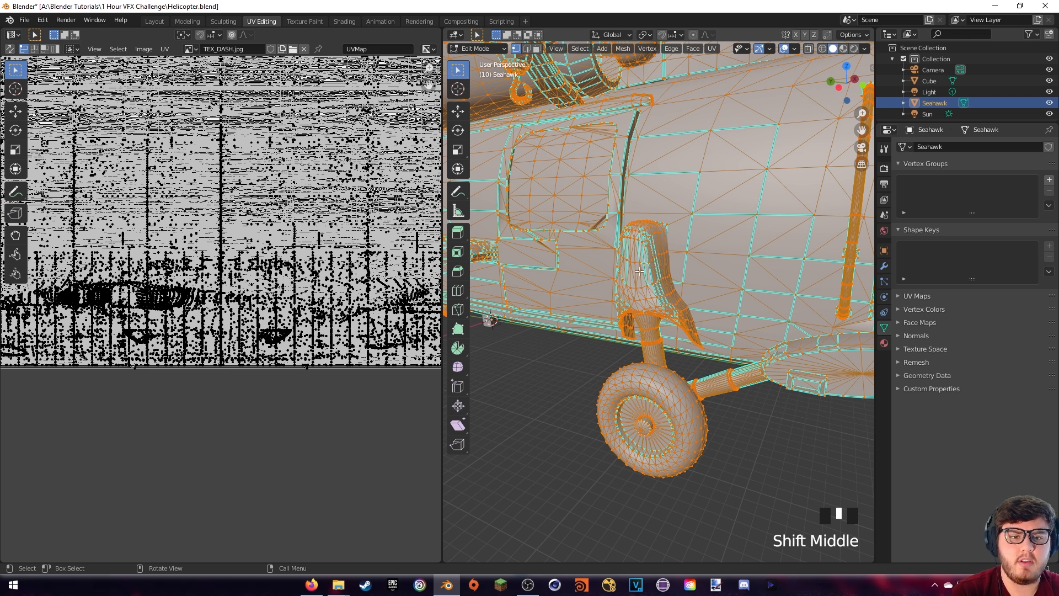
{"action": "key", "text": "3"}
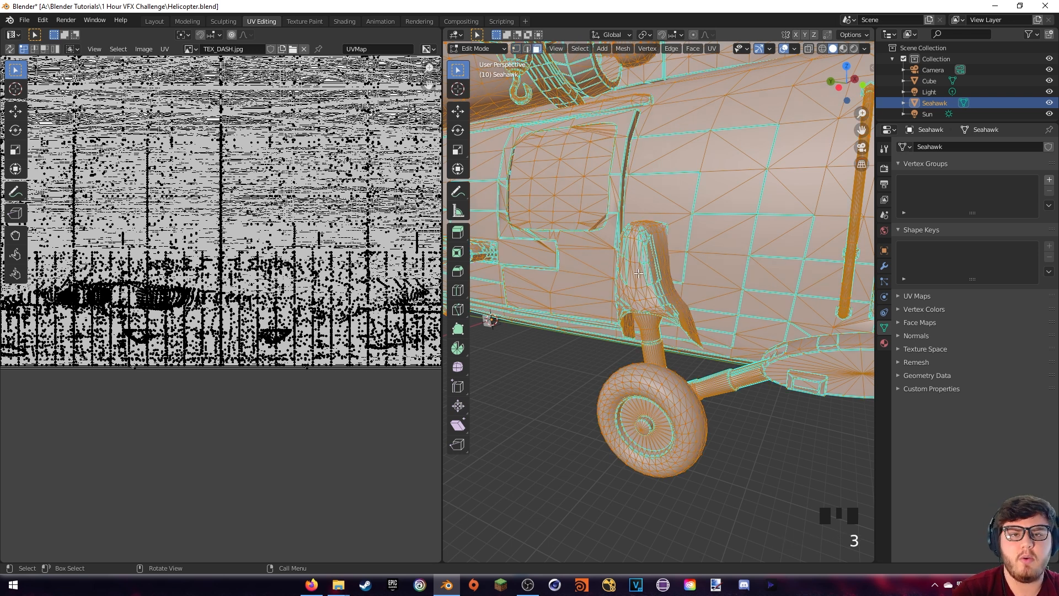
{"action": "left_click", "coordinate": [640, 280]}
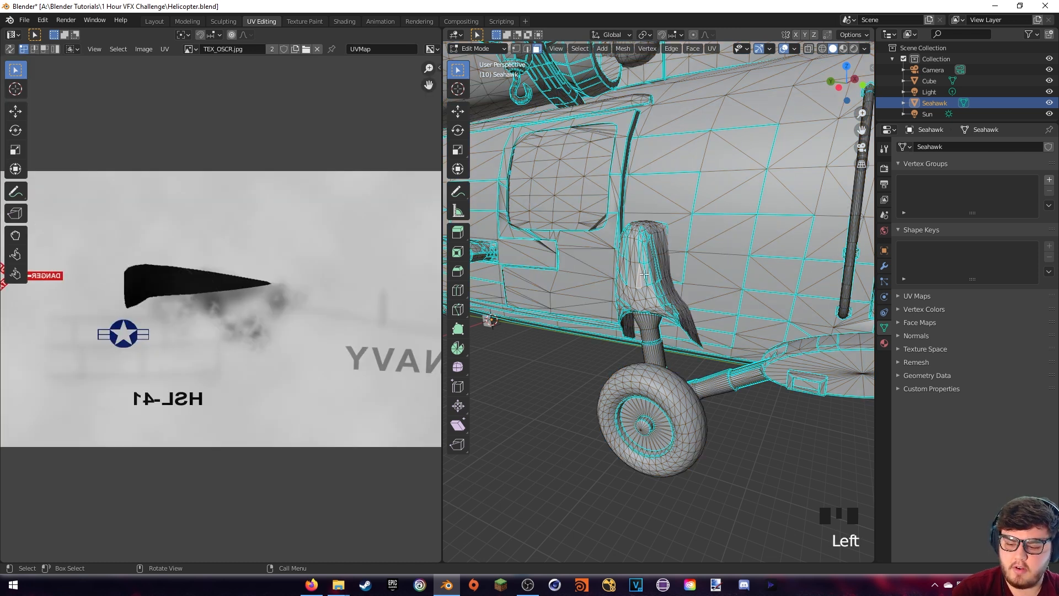
{"action": "key", "text": "ctrl+l"}
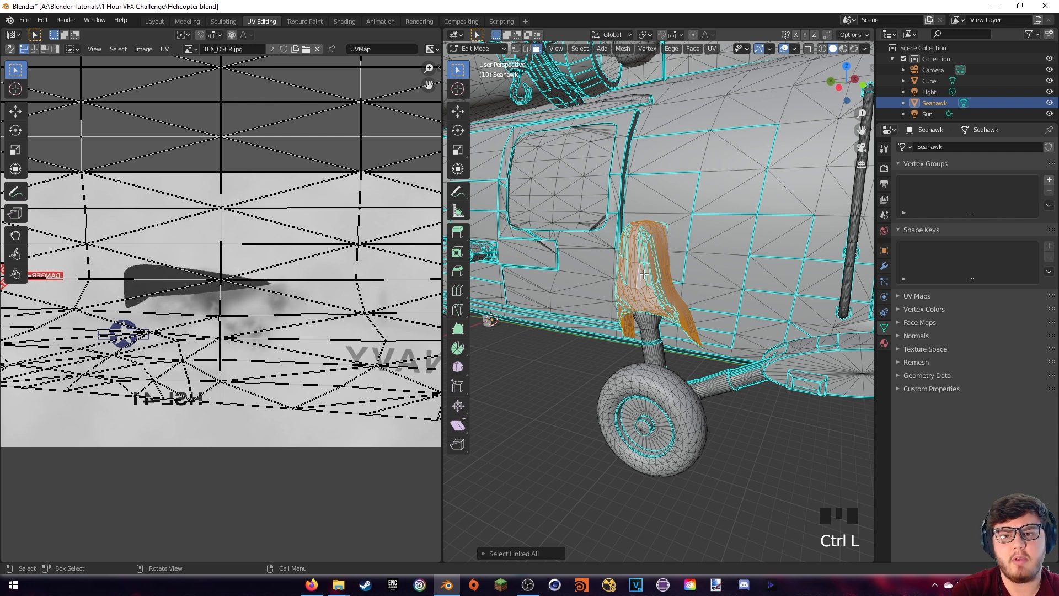
Select all UVs of the wheel fairing, scale them down and move them onto the TEX_OSCR.jpg image
{"action": "scroll", "coordinate": [303, 226], "scroll_direction": "down", "scroll_amount": 13}
{"action": "scroll", "coordinate": [337, 256], "scroll_direction": "up", "scroll_amount": 3}
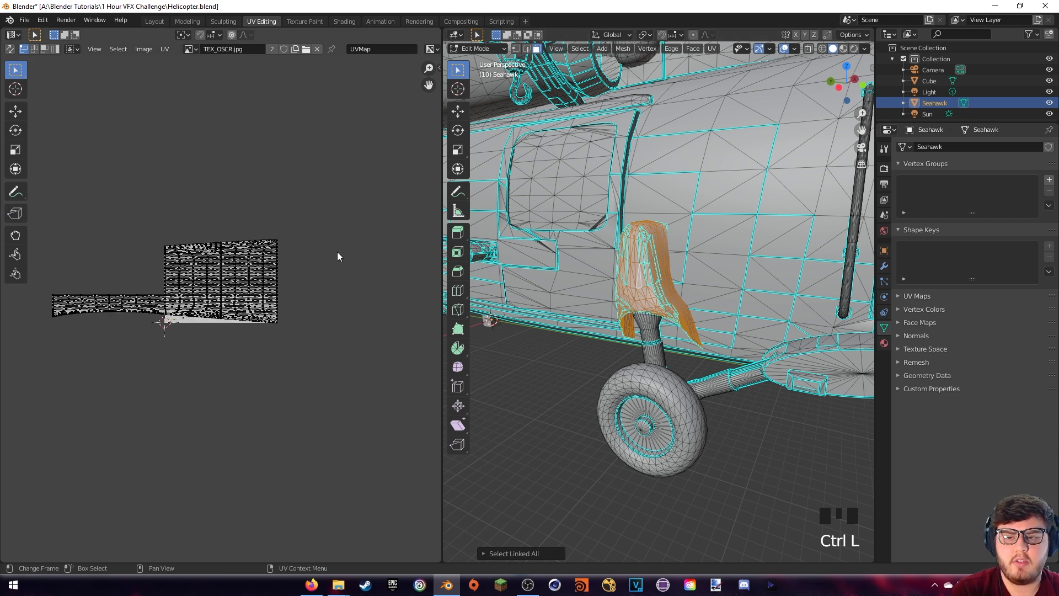
{"action": "scroll", "coordinate": [338, 257], "scroll_direction": "up", "scroll_amount": 4}
{"action": "key", "text": "a"}
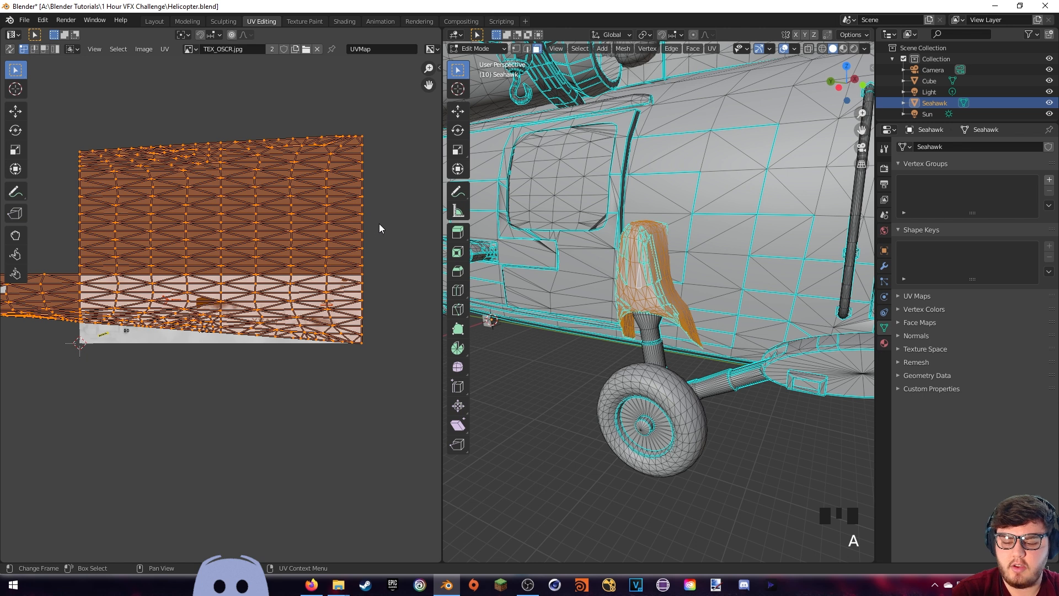
{"action": "key", "text": "s"}
{"action": "left_click", "coordinate": [142, 239]}
{"action": "key", "text": "g"}
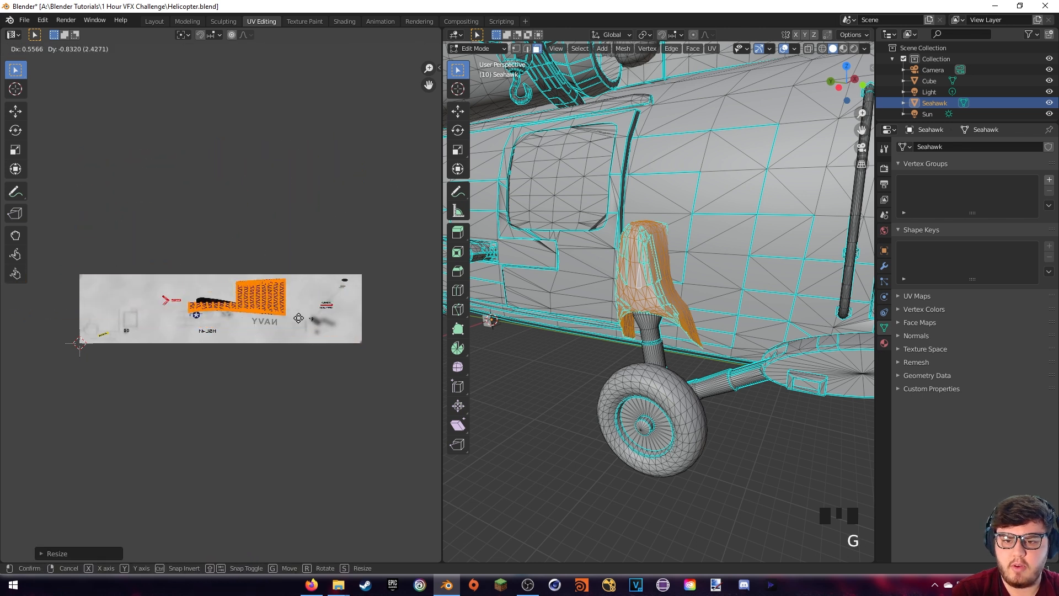
{"action": "left_click", "coordinate": [292, 344]}
Shrink the fairing's UVs further and place them on the plain grey area beside the star insignia, below the black shape
{"action": "key", "text": "s"}
{"action": "left_click", "coordinate": [265, 325]}
{"action": "scroll", "coordinate": [237, 328], "scroll_direction": "up", "scroll_amount": 8}
{"action": "middle_click_drag", "start_coordinate": [173, 335], "coordinate": [321, 286]}
{"action": "key", "text": "g"}
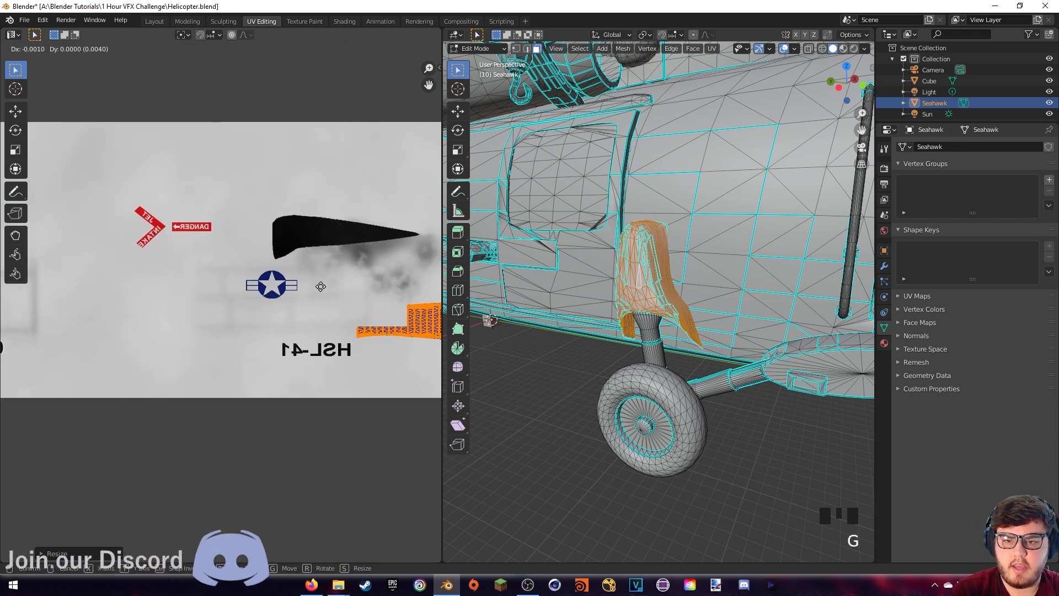
{"action": "left_click", "coordinate": [358, 249]}
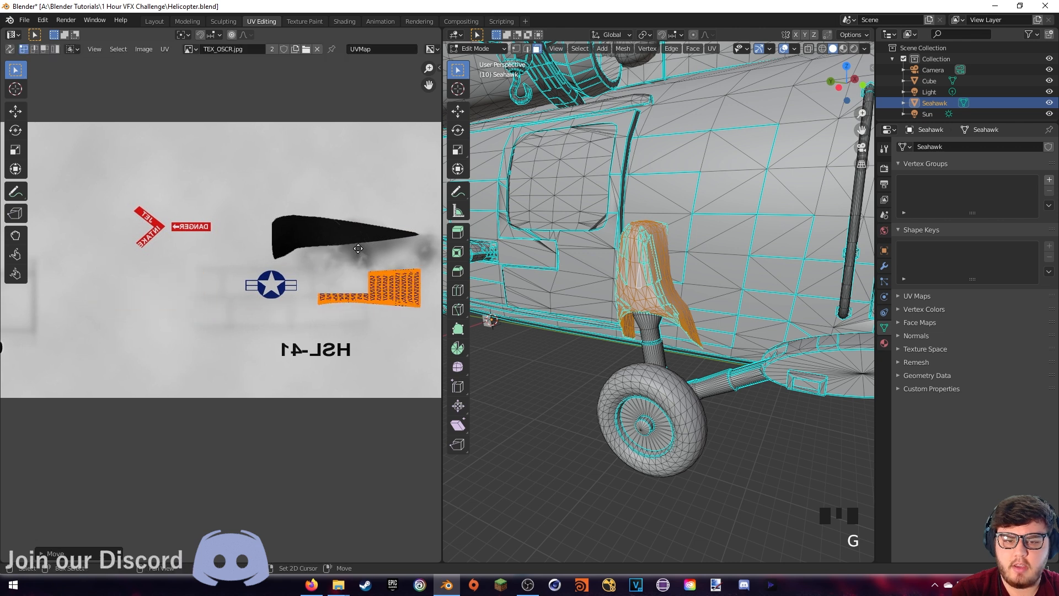
{"action": "middle_click_drag", "start_coordinate": [358, 249], "coordinate": [275, 251]}
Switch the 3D view to rendered shading, return to Object Mode, and examine the wheel fairing and cockpit door
{"action": "key", "text": "z"}
{"action": "left_click", "coordinate": [621, 166]}
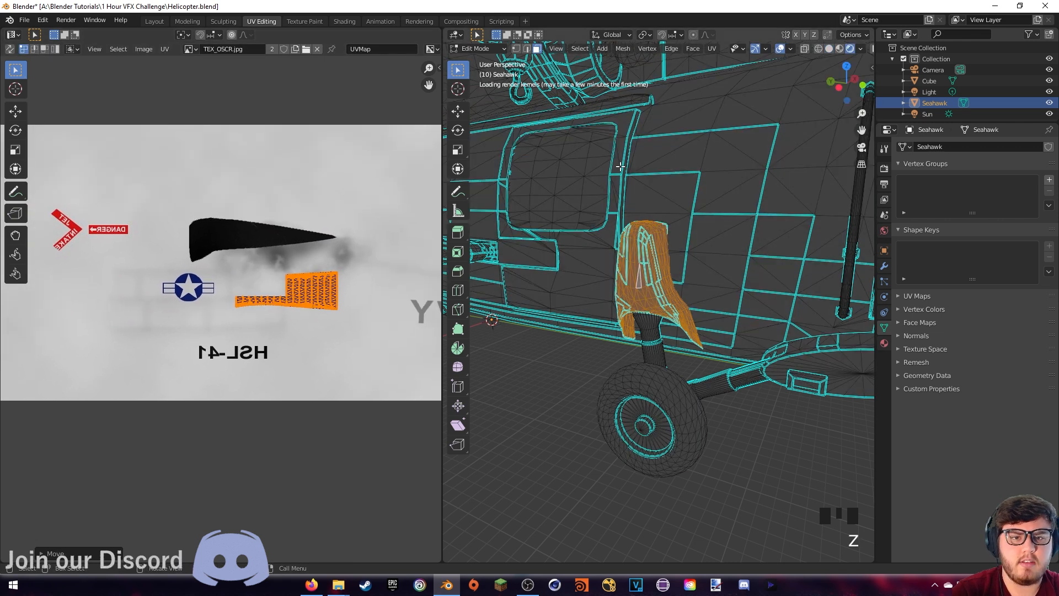
{"action": "key", "text": "Tab"}
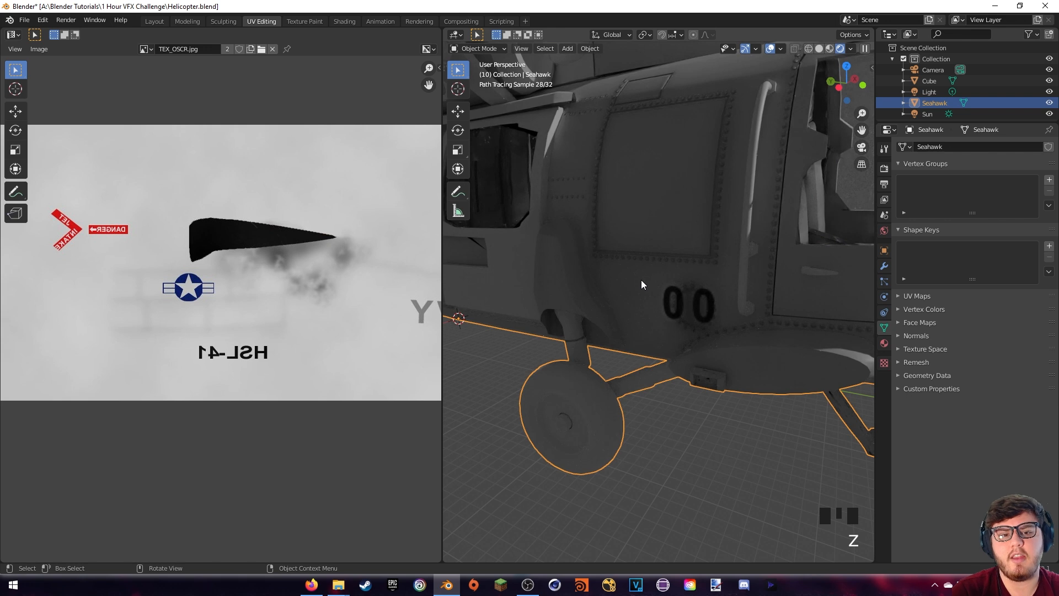
{"action": "middle_click_drag", "start_coordinate": [627, 289], "coordinate": [661, 303], "text": "shift"}
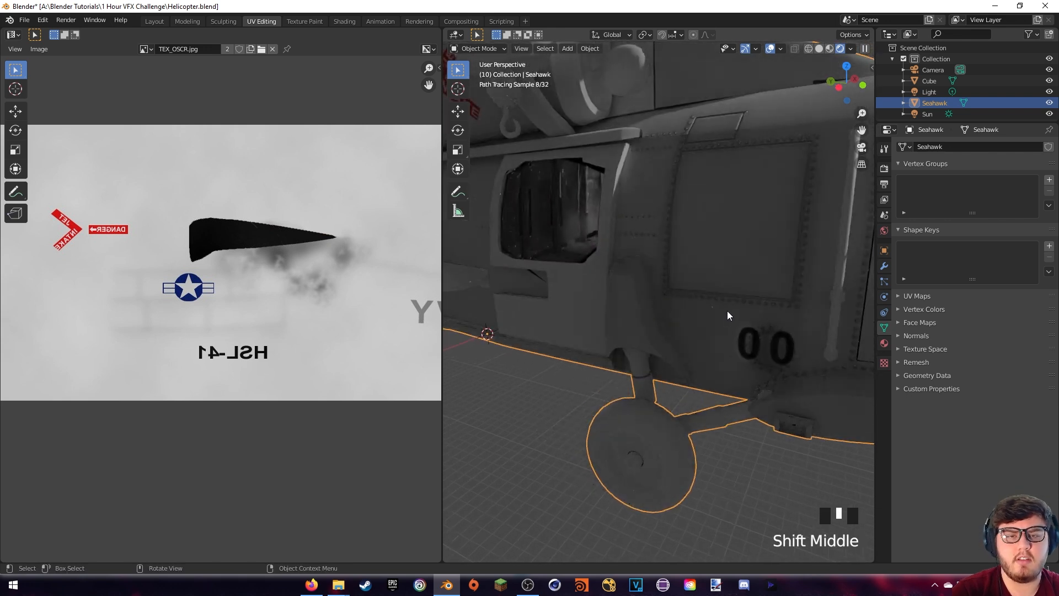
{"action": "middle_click_drag", "start_coordinate": [727, 310], "coordinate": [740, 262], "text": "shift"}
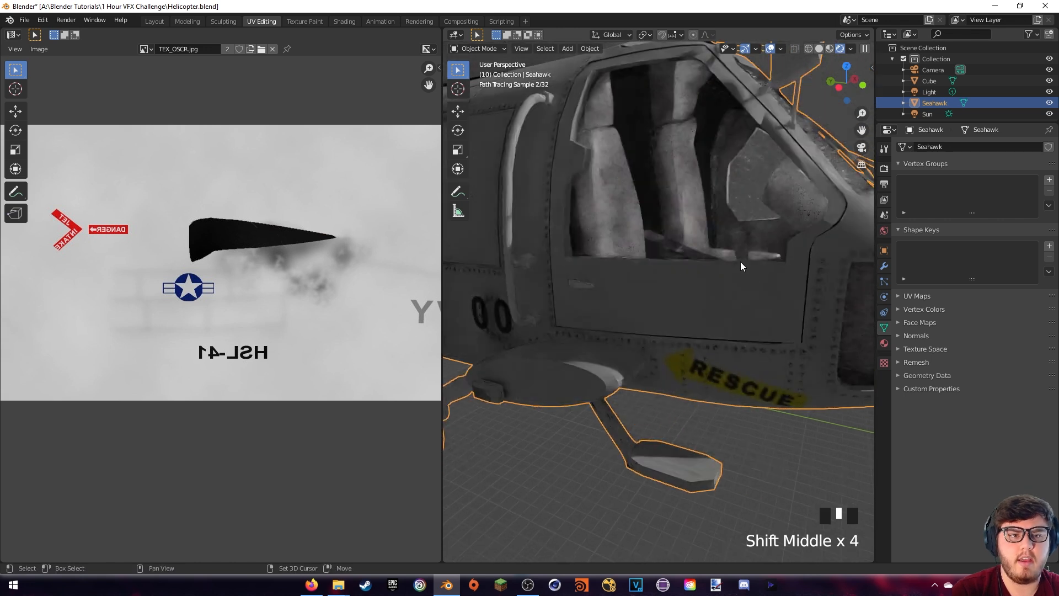
In Edit Mode, select all faces linked to the cockpit door panel below the window
{"action": "key", "text": "Tab"}
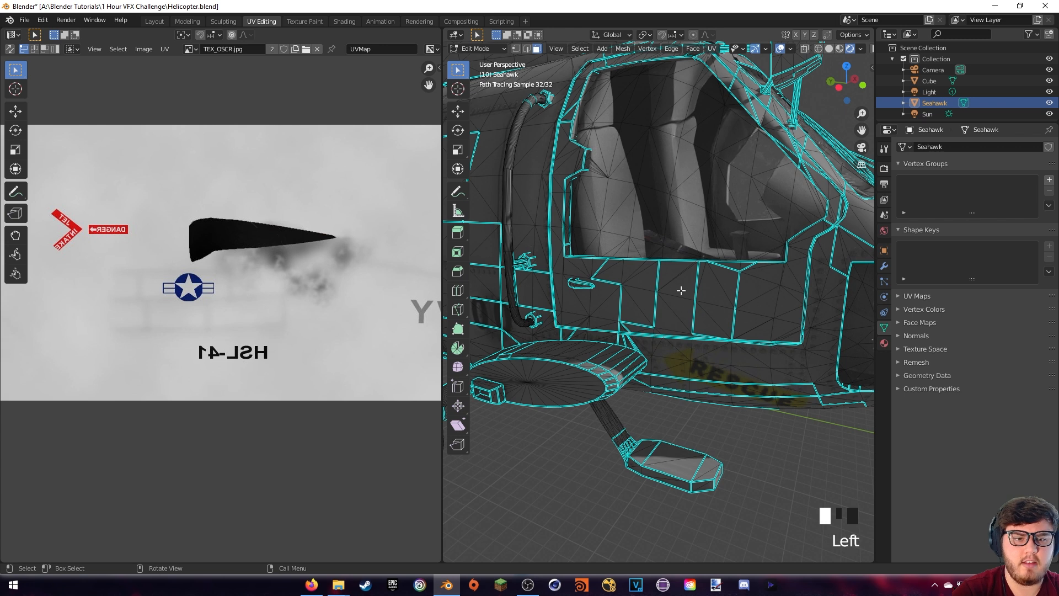
{"action": "left_click", "coordinate": [681, 291]}
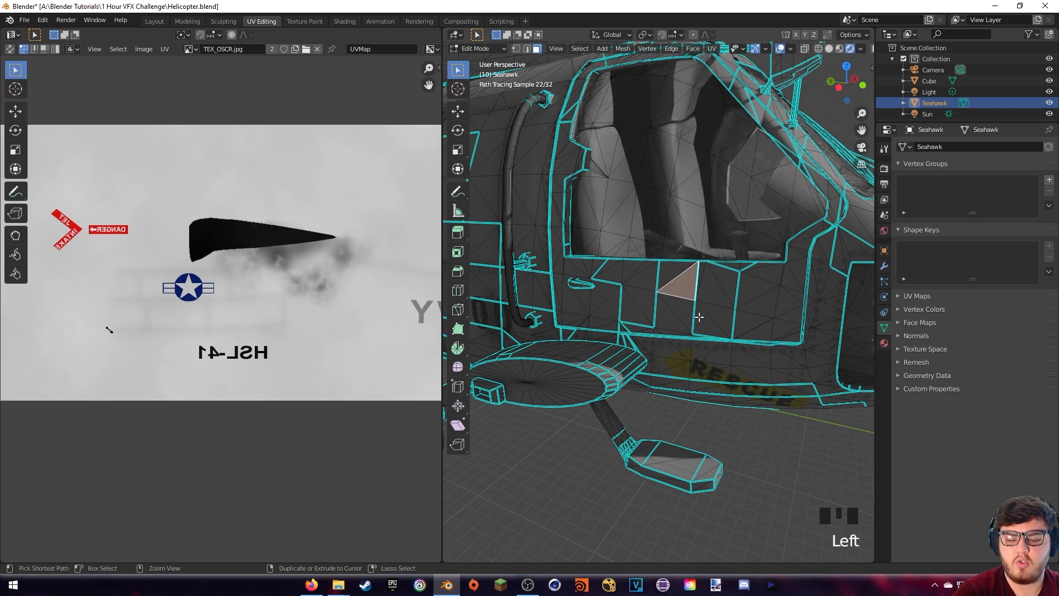
{"action": "key", "text": "ctrl+l"}
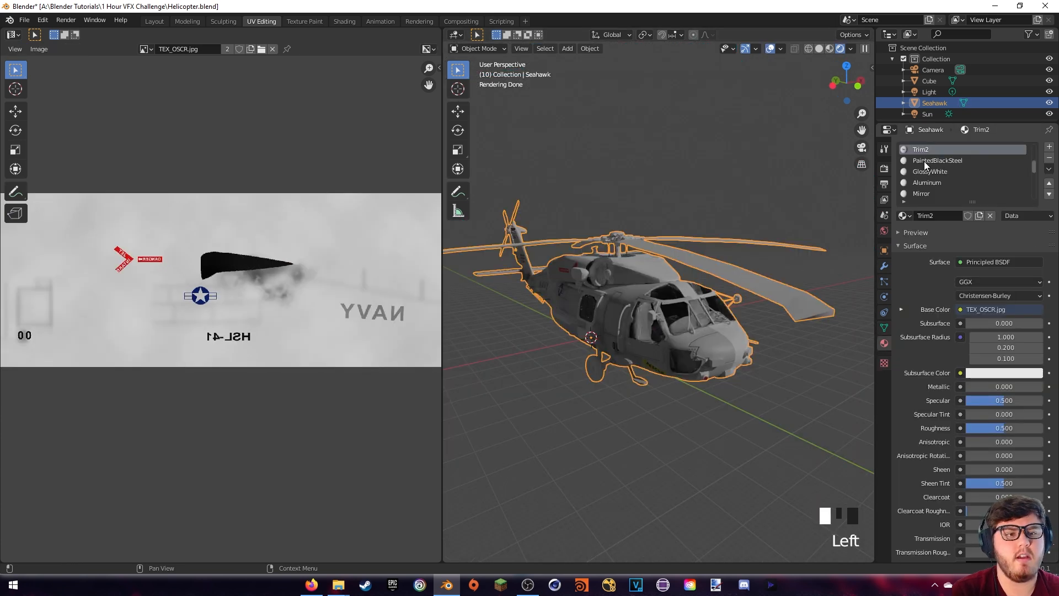
Select the PaintedBlackSteel material, return to the Shading workspace, and set its base color to light red
{"action": "left_click", "coordinate": [924, 161]}
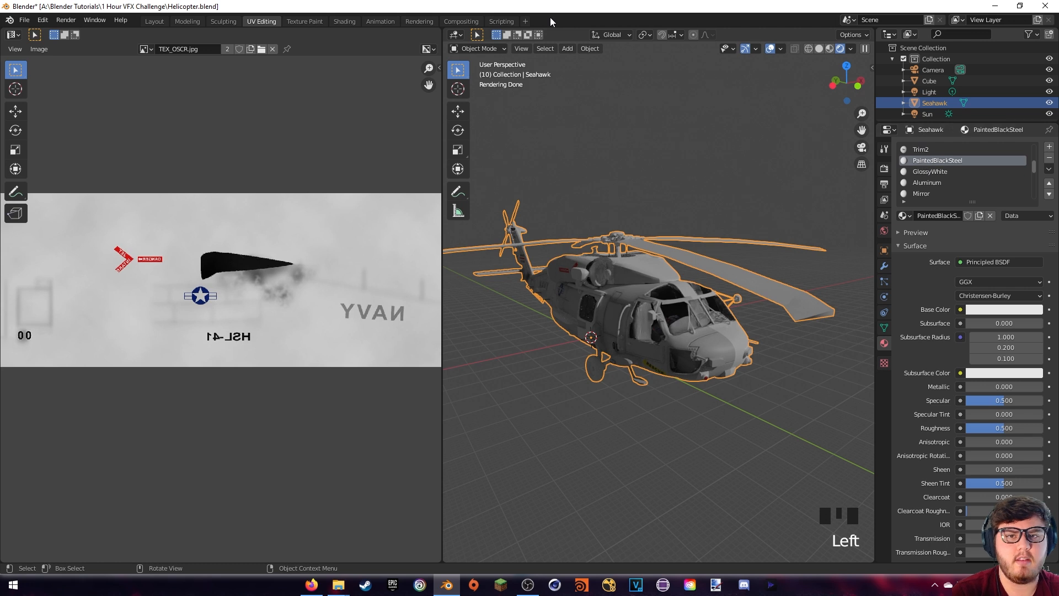
{"action": "left_click", "coordinate": [346, 22]}
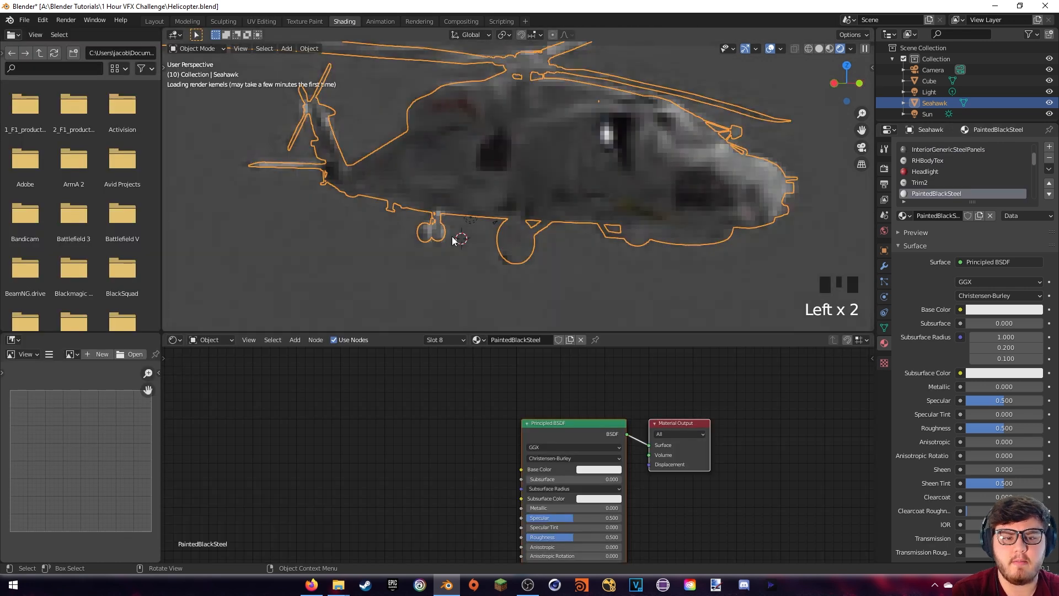
{"action": "mouse_move", "coordinate": [482, 428]}
{"action": "middle_mouse_down", "text": "shift"}
{"action": "mouse_move", "coordinate": [463, 406]}
{"action": "mouse_move", "coordinate": [434, 414]}
{"action": "middle_mouse_up", "text": "shift"}
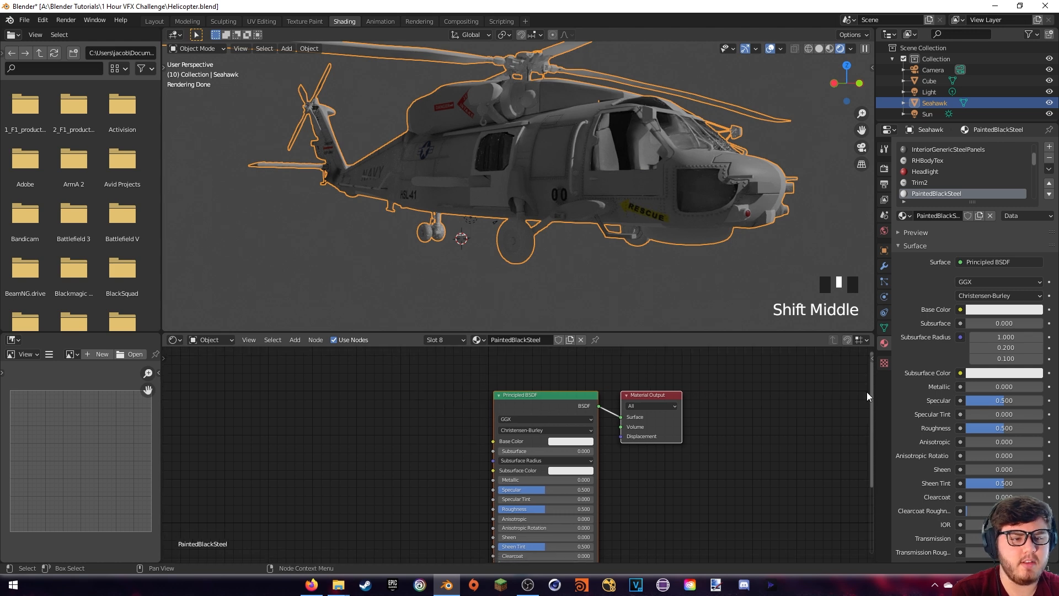
{"action": "left_click", "coordinate": [985, 310]}
{"action": "left_click", "coordinate": [987, 216]}
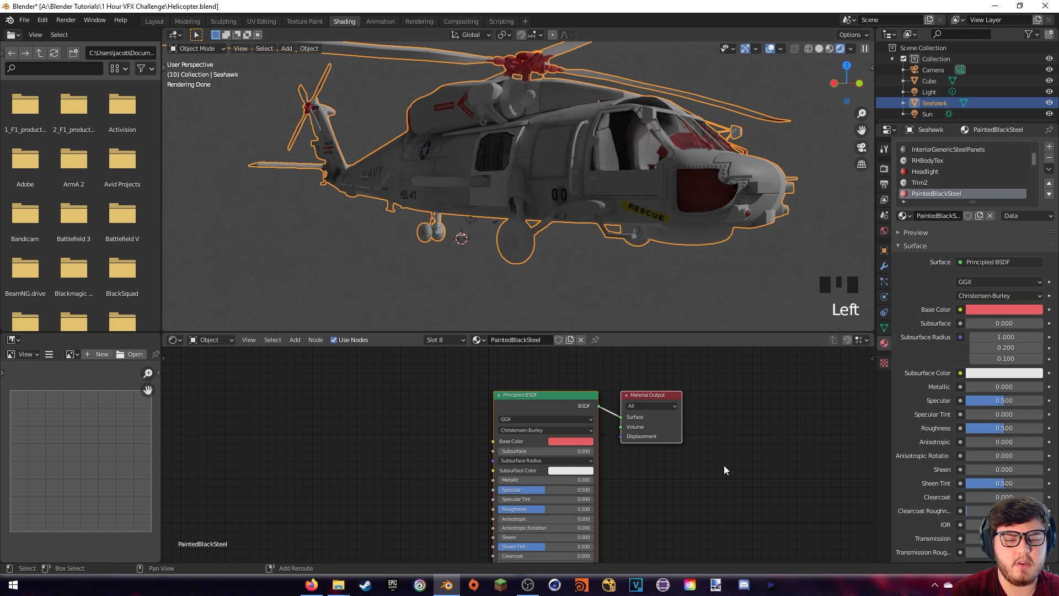
Change the PaintedBlackSteel material's base color to black
{"action": "middle_click_drag", "start_coordinate": [723, 466], "coordinate": [743, 438], "text": "shift"}
{"action": "left_click", "coordinate": [590, 412]}
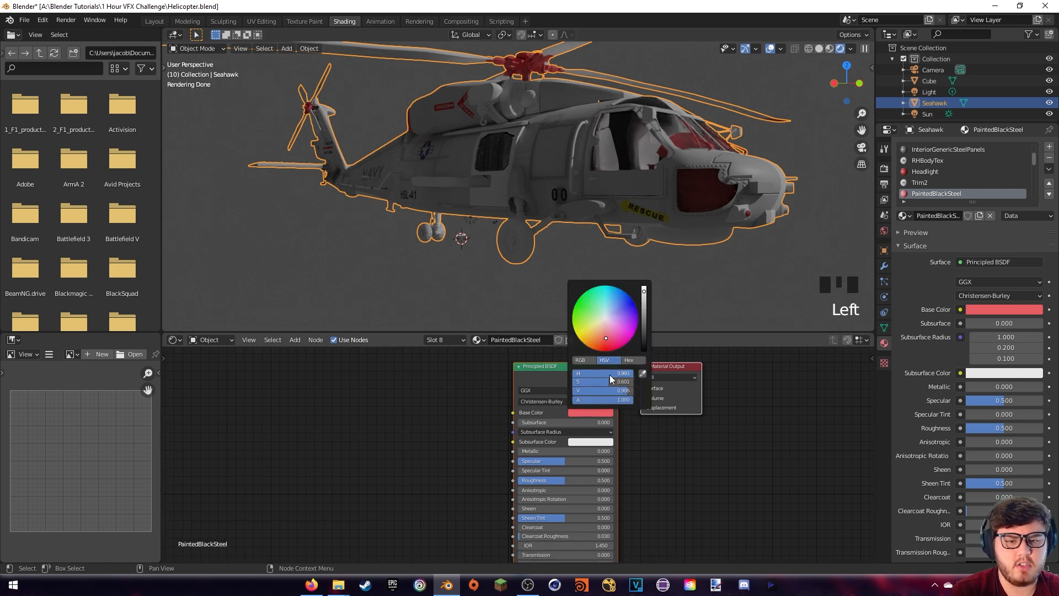
{"action": "left_click_drag", "start_coordinate": [610, 375], "coordinate": [575, 382]}
{"action": "left_click_drag", "start_coordinate": [644, 294], "coordinate": [644, 349]}
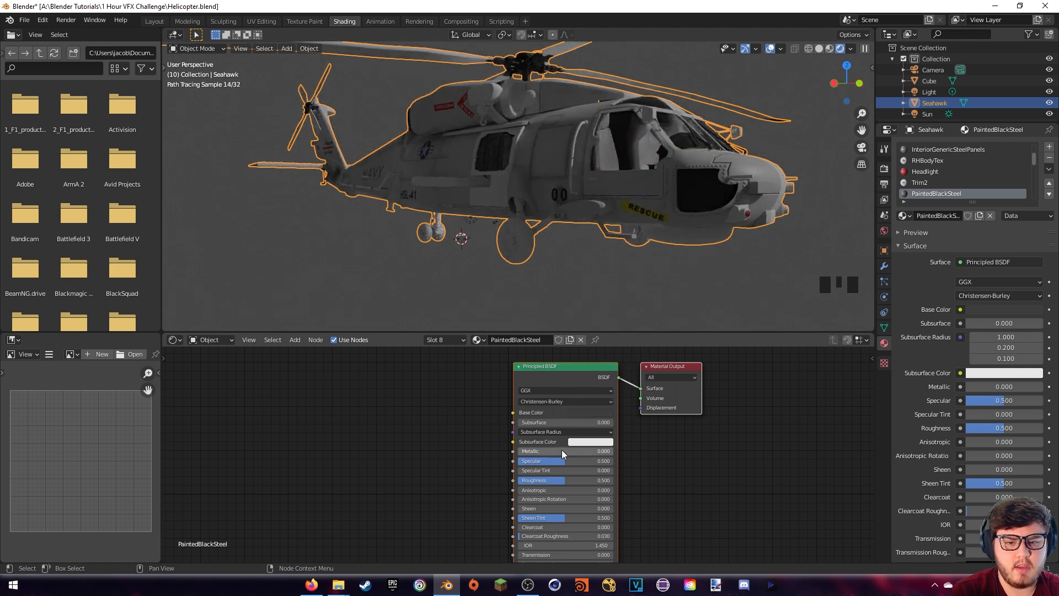
Set the PaintedBlackSteel material's metallic to 0.818 and lower its roughness to about 0.34
{"action": "left_click_drag", "start_coordinate": [562, 454], "coordinate": [639, 453]}
{"action": "middle_click_drag", "start_coordinate": [643, 466], "coordinate": [646, 457], "text": "shift"}
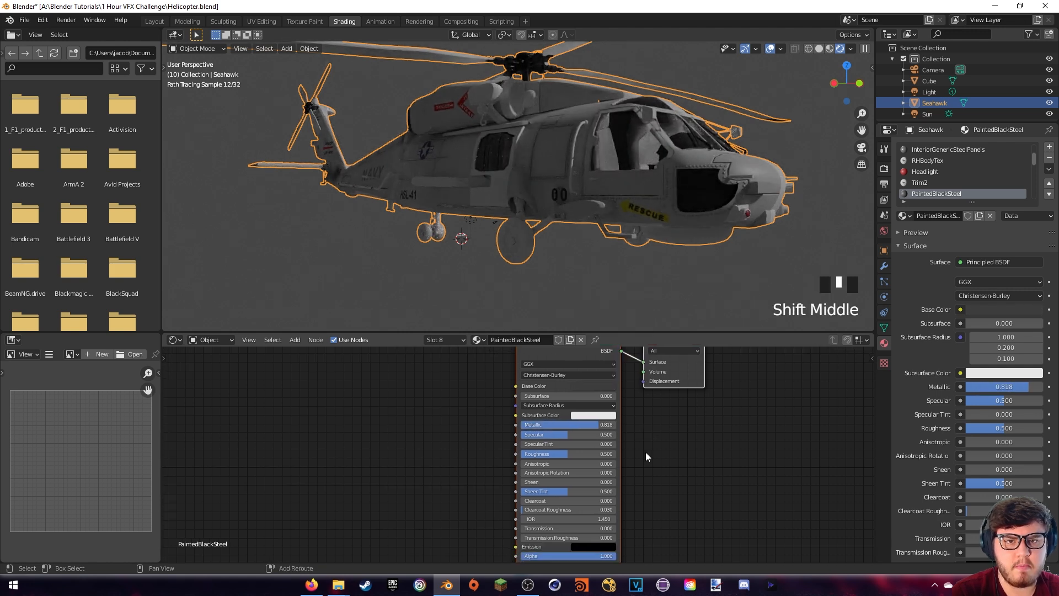
{"action": "left_click_drag", "start_coordinate": [574, 454], "coordinate": [551, 454]}
{"action": "middle_click_drag", "start_coordinate": [544, 243], "coordinate": [558, 71], "text": "shift"}
{"action": "scroll", "coordinate": [557, 113], "scroll_direction": "up", "scroll_amount": 3}
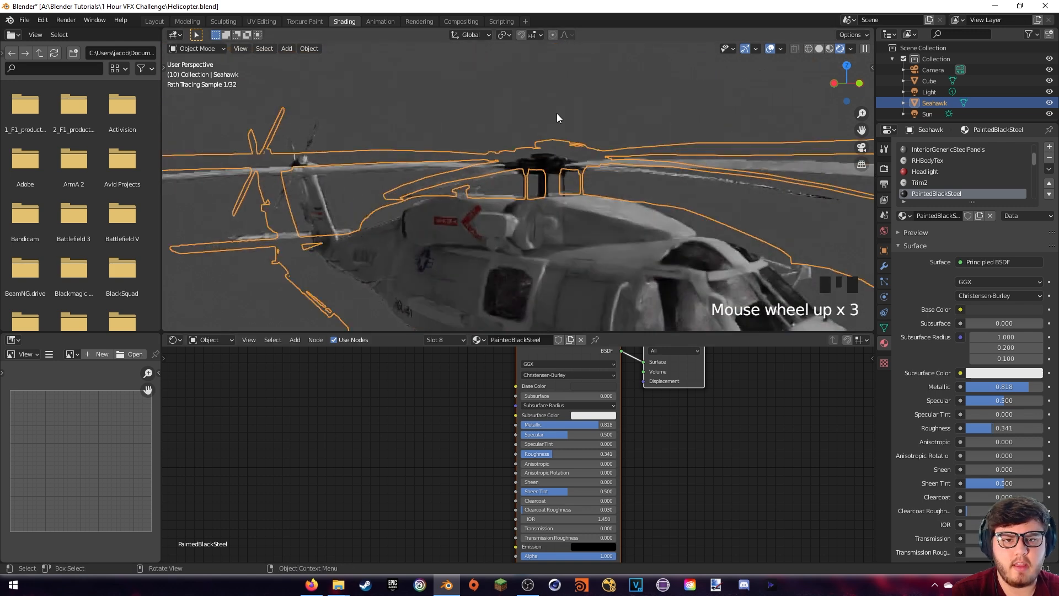
{"action": "middle_click_drag", "start_coordinate": [557, 116], "coordinate": [567, 253], "text": "shift"}
{"action": "scroll", "coordinate": [552, 209], "scroll_direction": "up", "scroll_amount": 4}
{"action": "mouse_move", "coordinate": [552, 454]}
{"action": "left_mouse_down"}
{"action": "mouse_move", "coordinate": [530, 454]}
{"action": "mouse_move", "coordinate": [583, 435]}
{"action": "mouse_move", "coordinate": [550, 435]}
{"action": "mouse_move", "coordinate": [561, 436]}
{"action": "left_mouse_up"}
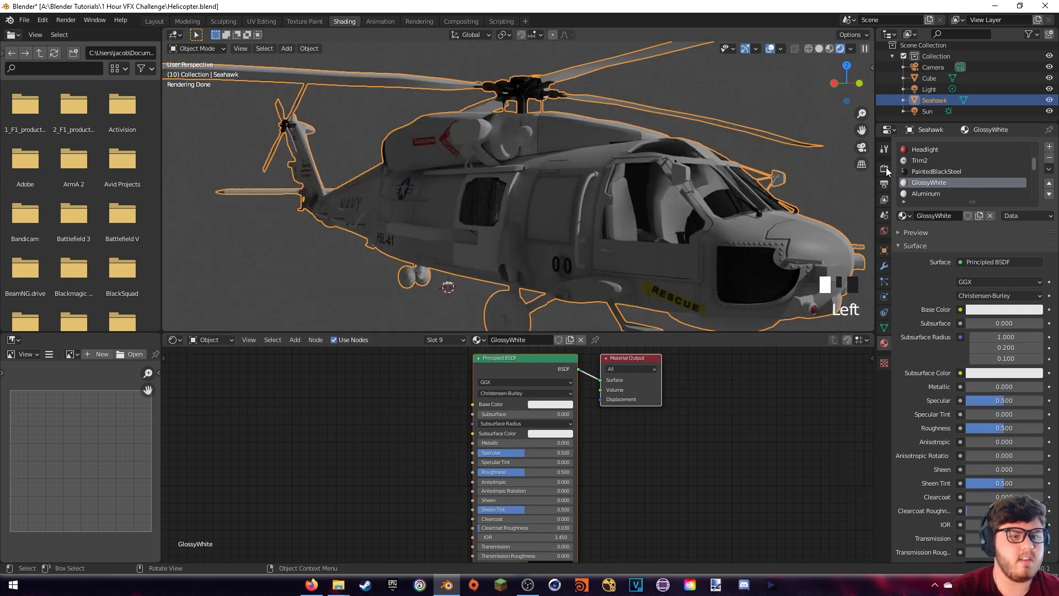
Select the GlossyWhite material and set its roughness to 0.227
{"action": "left_click", "coordinate": [951, 182]}
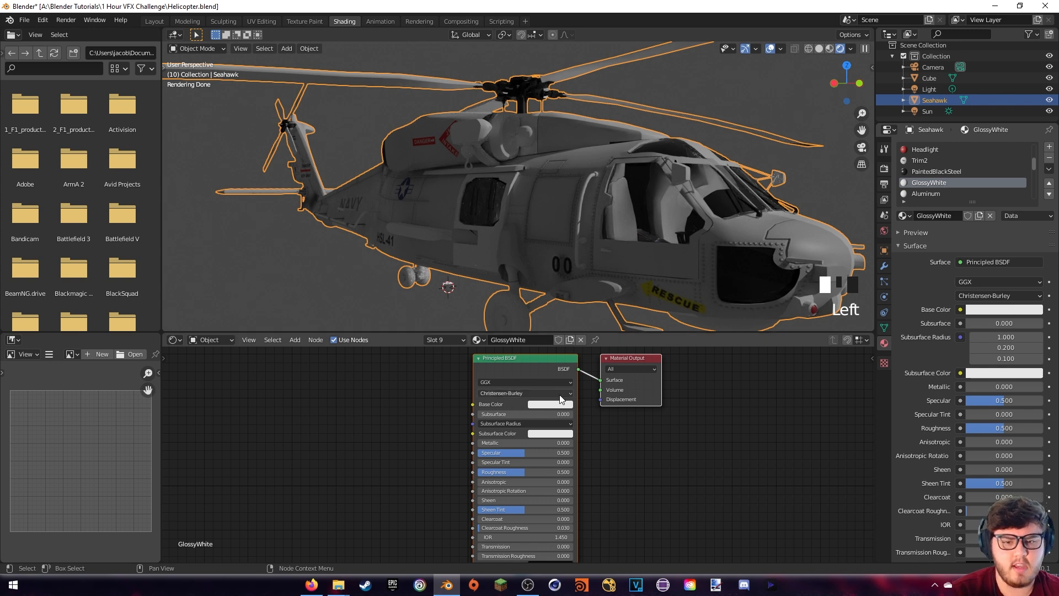
{"action": "left_click", "coordinate": [545, 358], "text": "shift"}
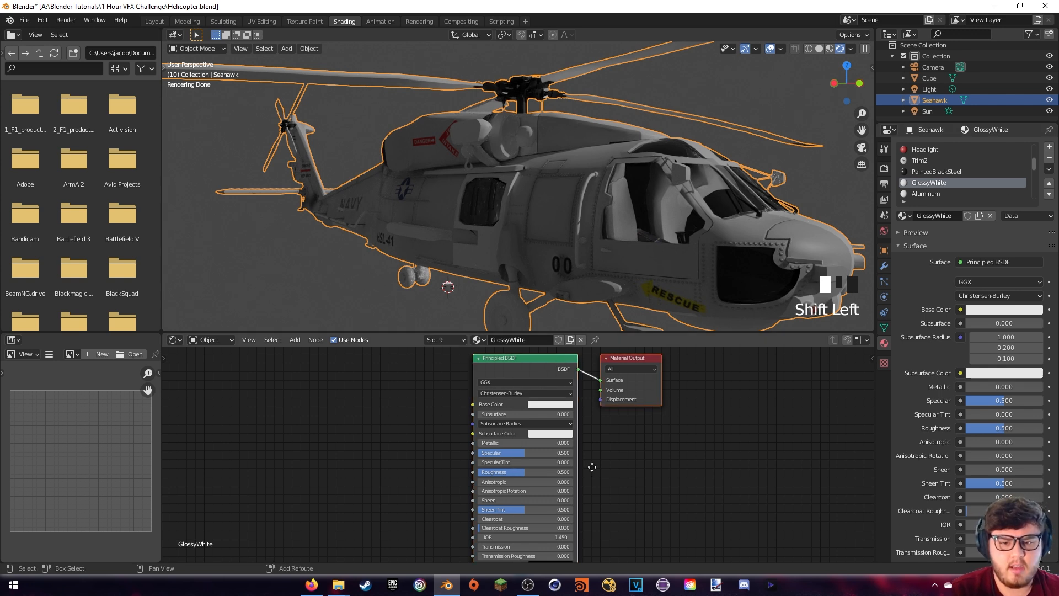
{"action": "middle_click_drag", "start_coordinate": [601, 474], "coordinate": [576, 432]}
{"action": "scroll", "coordinate": [578, 436], "scroll_direction": "up", "scroll_amount": 4}
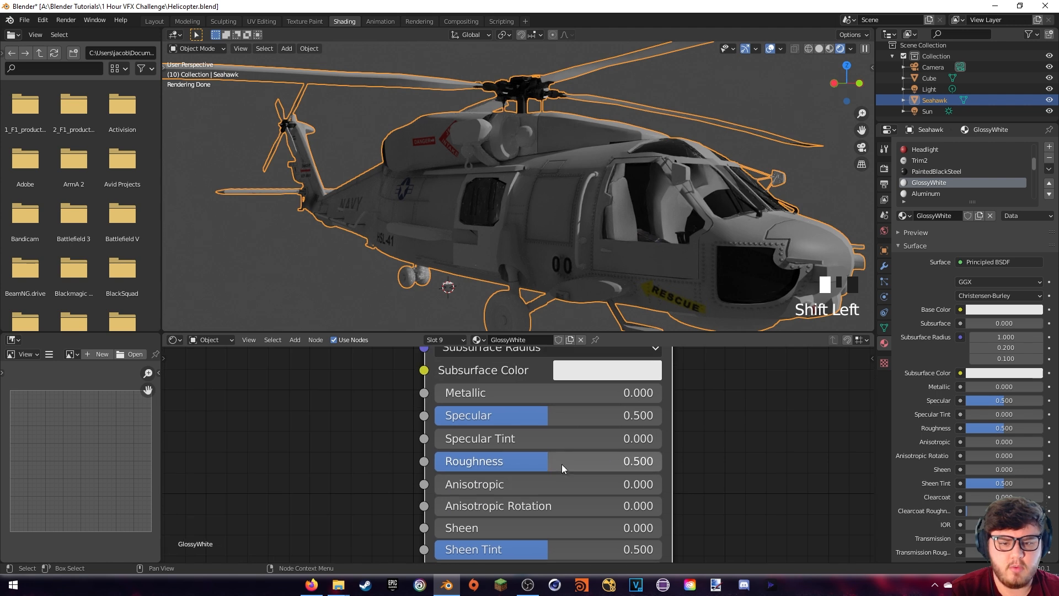
{"action": "left_click_drag", "start_coordinate": [560, 463], "coordinate": [487, 463]}
{"action": "middle_click_drag", "start_coordinate": [488, 307], "coordinate": [502, 311], "text": "shift"}
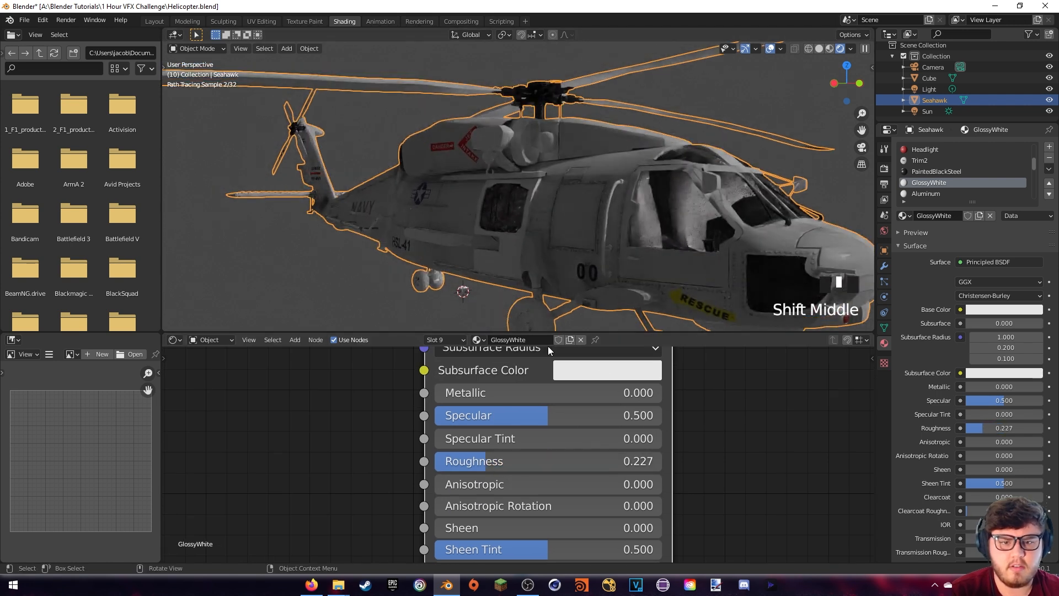
Temporarily color GlossyWhite red to examine which engine parts use it, and restore its white base color
{"action": "left_click", "coordinate": [1022, 307]}
{"action": "left_click", "coordinate": [987, 224]}
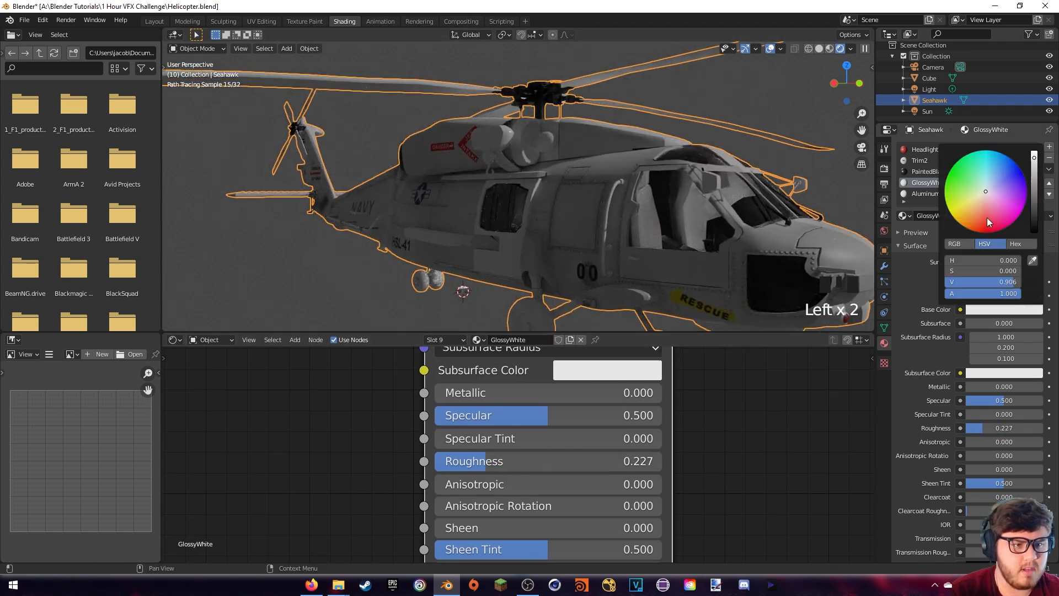
{"action": "middle_click_drag", "start_coordinate": [690, 286], "coordinate": [518, 161], "text": "shift"}
{"action": "scroll", "coordinate": [637, 311], "scroll_direction": "up", "scroll_amount": 10}
{"action": "scroll", "coordinate": [519, 162], "scroll_direction": "down", "scroll_amount": 2}
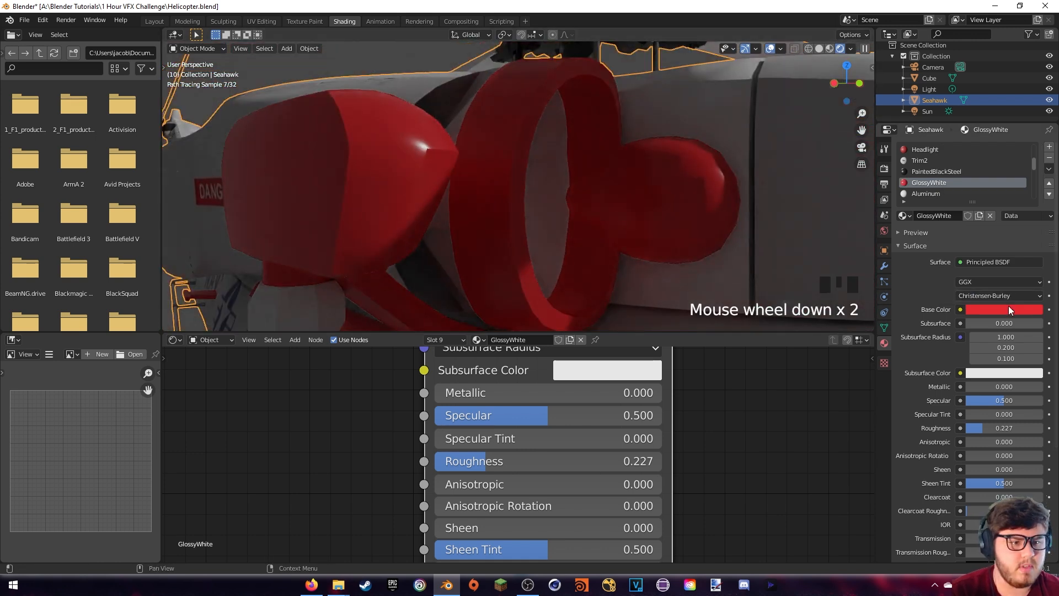
{"action": "left_click", "coordinate": [1009, 306]}
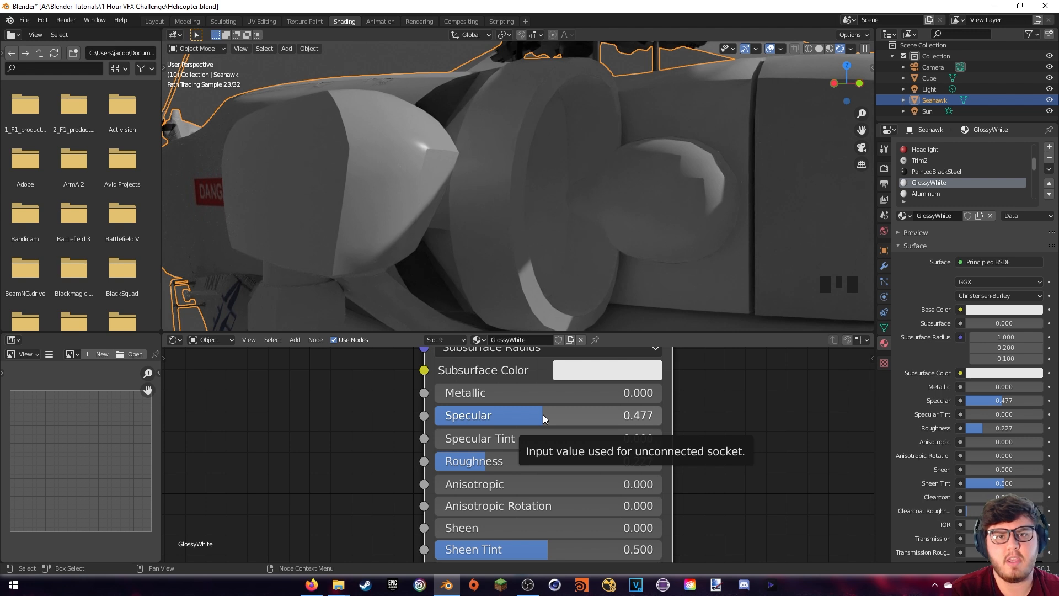
Set the GlossyWhite material's specular to 0.695 and metallic to 0.164
{"action": "left_click_drag", "start_coordinate": [521, 422], "coordinate": [573, 422]}
{"action": "left_click_drag", "start_coordinate": [446, 393], "coordinate": [472, 393]}
{"action": "scroll", "coordinate": [475, 294], "scroll_direction": "down", "scroll_amount": 4}
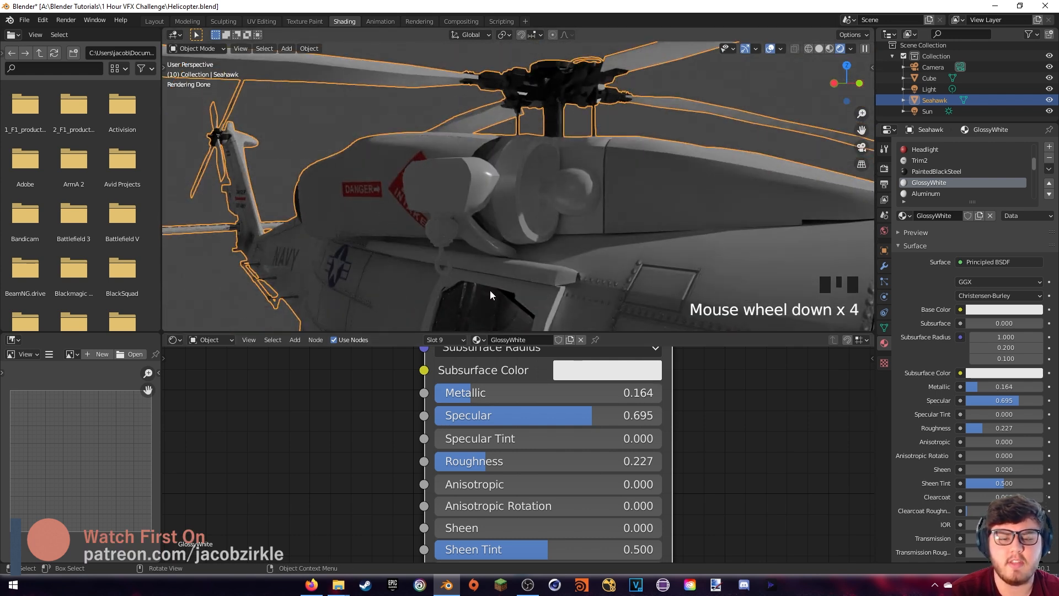
{"action": "middle_click_drag", "start_coordinate": [490, 290], "coordinate": [496, 276], "text": "shift"}
Select the Aluminum material and darken its base color to mid grey
{"action": "left_click", "coordinate": [935, 195]}
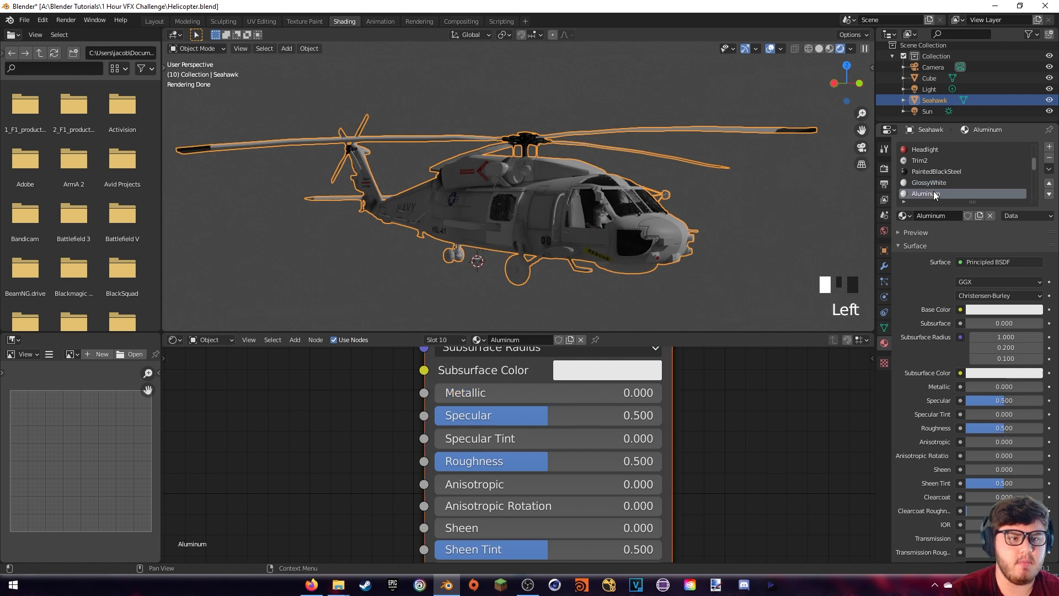
{"action": "left_click", "coordinate": [1013, 310]}
{"action": "left_click", "coordinate": [1030, 209]}
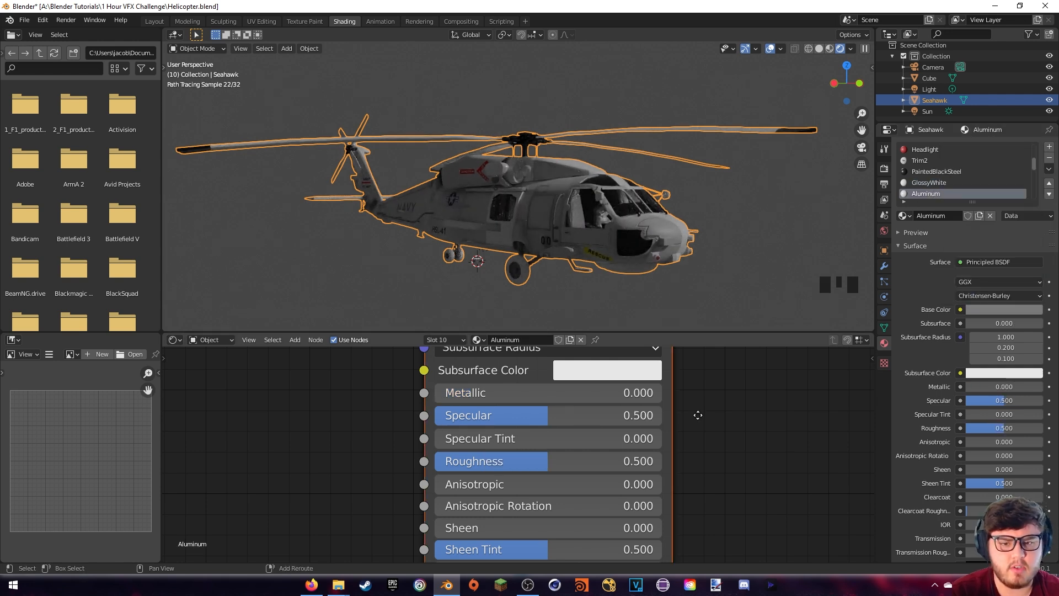
Set the Aluminum material's metallic to 0.800 and roughness to 0.318, and check the fuselage pipe up close
{"action": "middle_click_drag", "start_coordinate": [541, 410], "coordinate": [539, 406], "text": "shift"}
{"action": "left_click_drag", "start_coordinate": [543, 390], "coordinate": [617, 393]}
{"action": "left_click_drag", "start_coordinate": [551, 458], "coordinate": [539, 410]}
{"action": "mouse_move", "coordinate": [573, 260]}
{"action": "middle_mouse_down", "text": "shift"}
{"action": "mouse_move", "coordinate": [602, 236]}
{"action": "mouse_move", "coordinate": [585, 227]}
{"action": "mouse_move", "coordinate": [577, 266]}
{"action": "middle_mouse_up", "text": "shift"}
{"action": "scroll", "coordinate": [588, 268], "scroll_direction": "up", "scroll_amount": 6}
{"action": "scroll", "coordinate": [584, 227], "scroll_direction": "up", "scroll_amount": 2}
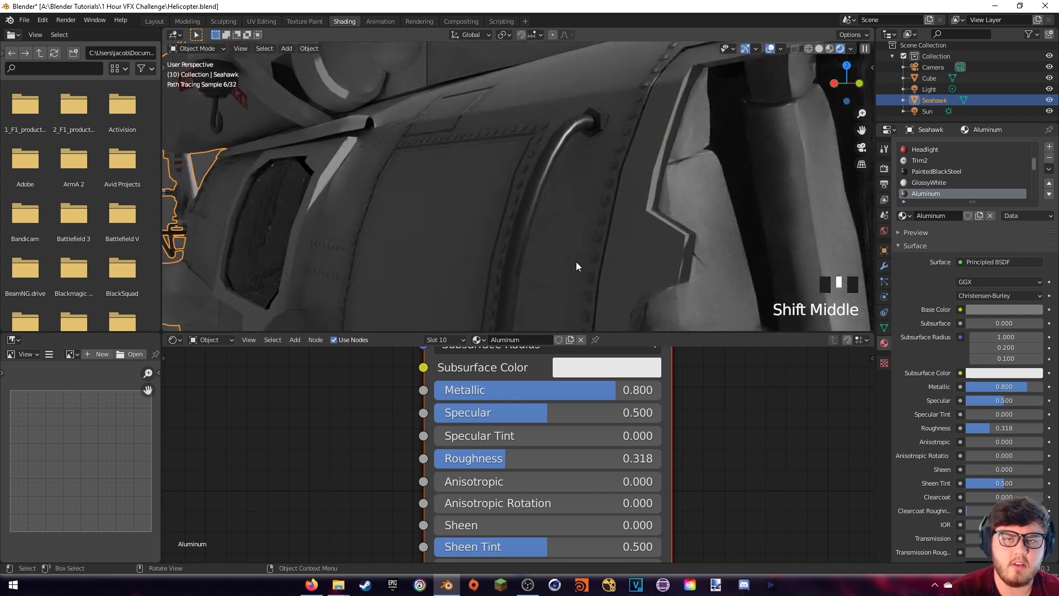
Select the Mirror material and replace its Principled BSDF node with a Glass BSDF node
{"action": "scroll", "coordinate": [916, 175], "scroll_direction": "down", "scroll_amount": 3}
{"action": "left_click", "coordinate": [917, 172]}
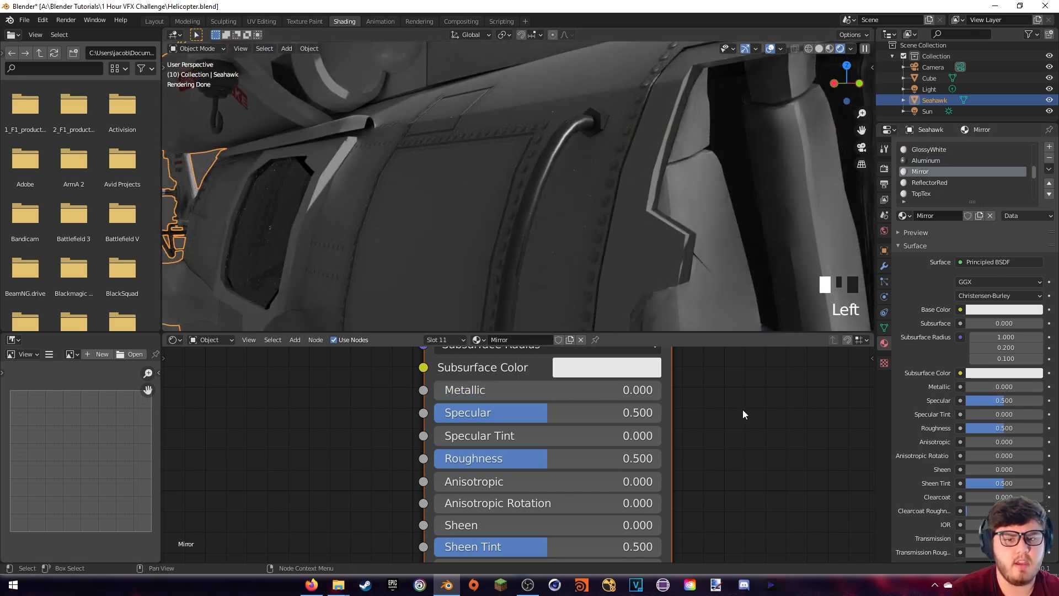
{"action": "scroll", "coordinate": [743, 414], "scroll_direction": "down", "scroll_amount": 5}
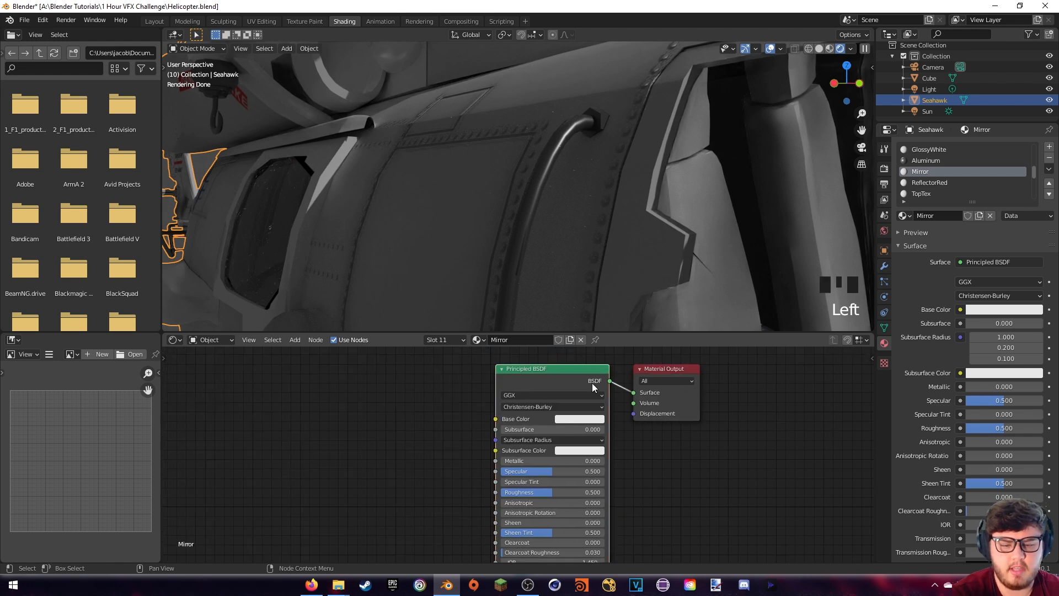
{"action": "key", "text": "Delete"}
{"action": "key", "text": "shift+a"}
{"action": "left_click", "coordinate": [528, 392]}
{"action": "type", "text": "glass"}
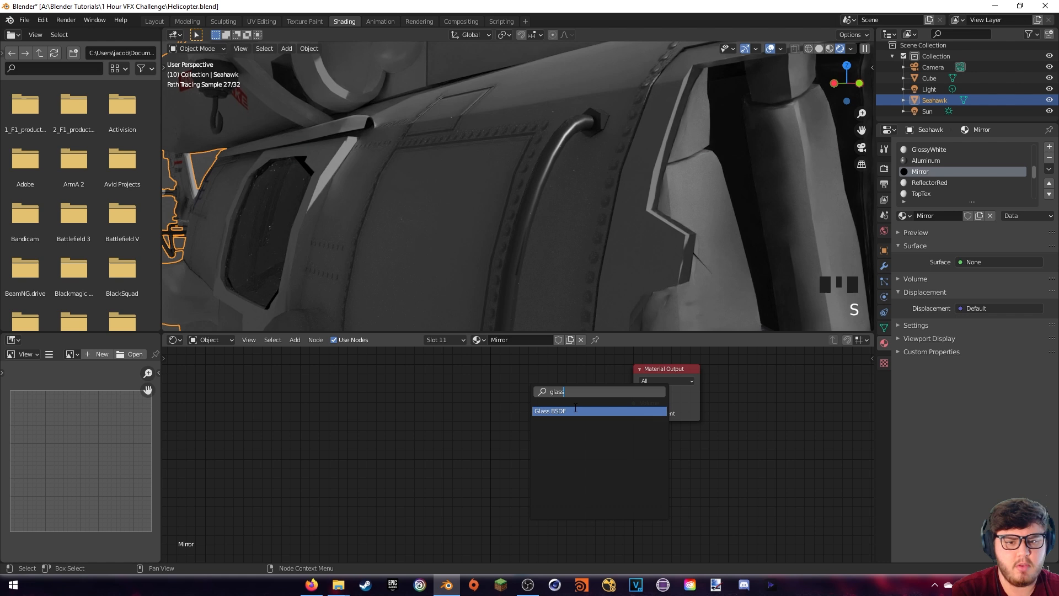
{"action": "left_click", "coordinate": [576, 411]}
{"action": "left_click", "coordinate": [496, 419]}
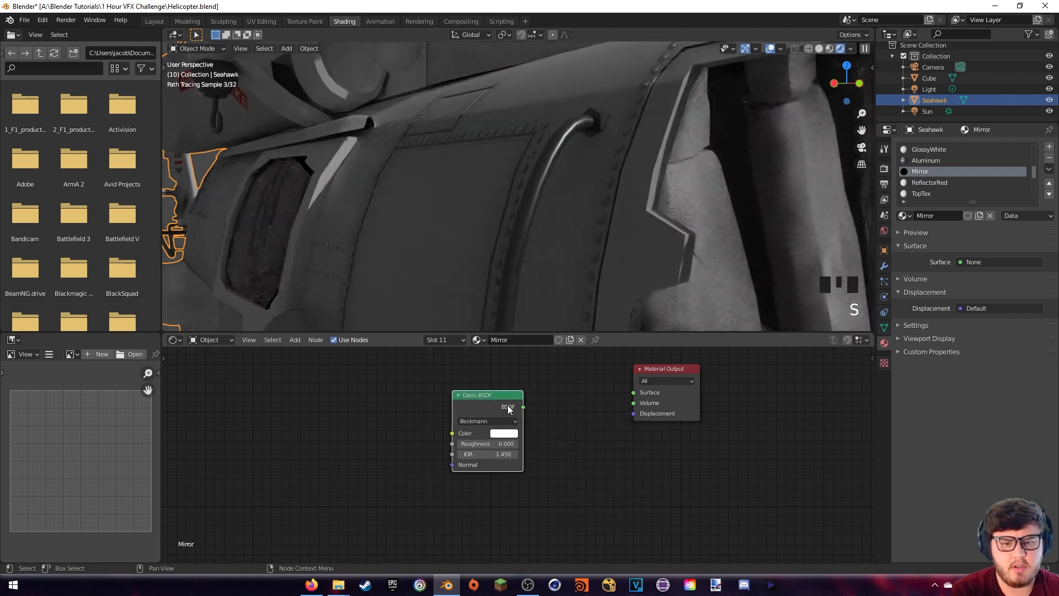
Connect the Glass BSDF output to the Mirror material's Surface input and inspect the mirror beside the cockpit
{"action": "left_click_drag", "start_coordinate": [523, 406], "coordinate": [633, 392]}
{"action": "middle_click_drag", "start_coordinate": [550, 294], "coordinate": [778, 276]}
{"action": "middle_click_drag", "start_coordinate": [627, 270], "coordinate": [561, 167], "text": "shift"}
{"action": "scroll", "coordinate": [560, 166], "scroll_direction": "up", "scroll_amount": 4}
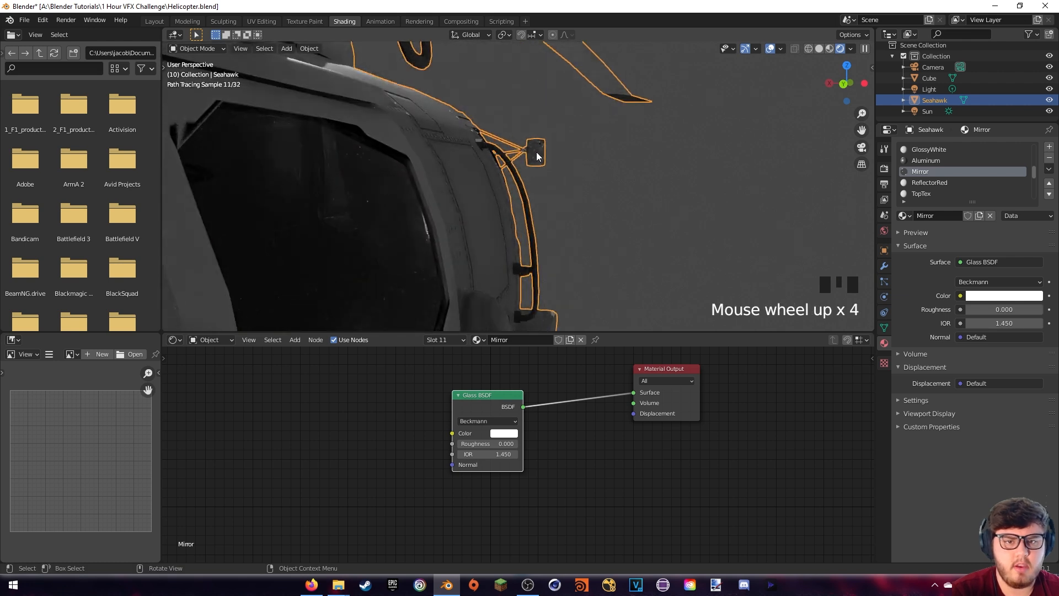
Select the ReflectorRed material, set its base color to pure red, and view the whole helicopter from the side
{"action": "left_click", "coordinate": [929, 182]}
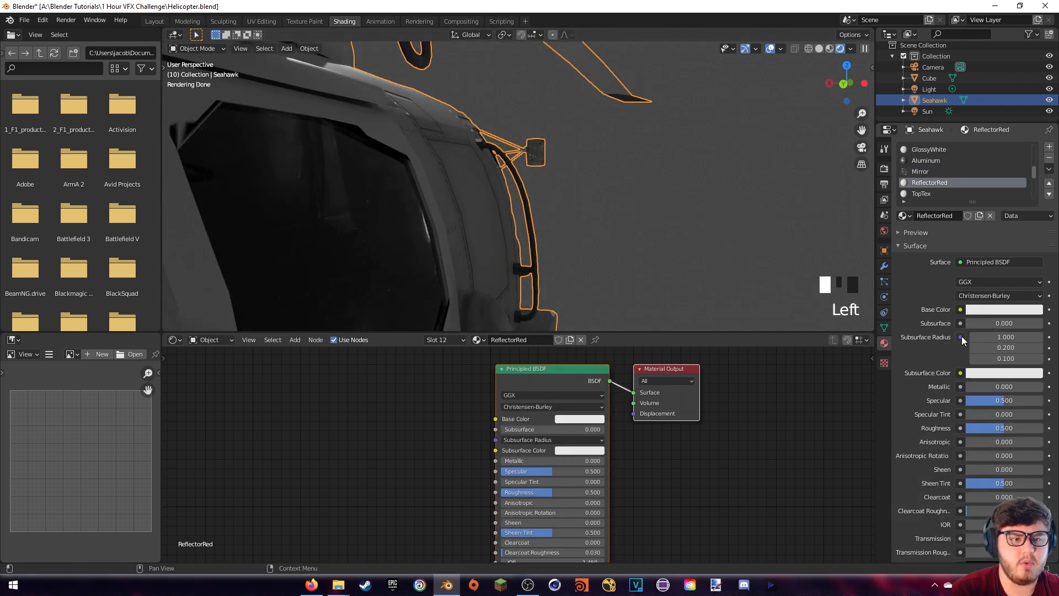
{"action": "left_click", "coordinate": [981, 310]}
{"action": "left_click", "coordinate": [985, 227]}
{"action": "left_click", "coordinate": [985, 227]}
{"action": "middle_click", "coordinate": [638, 258]}
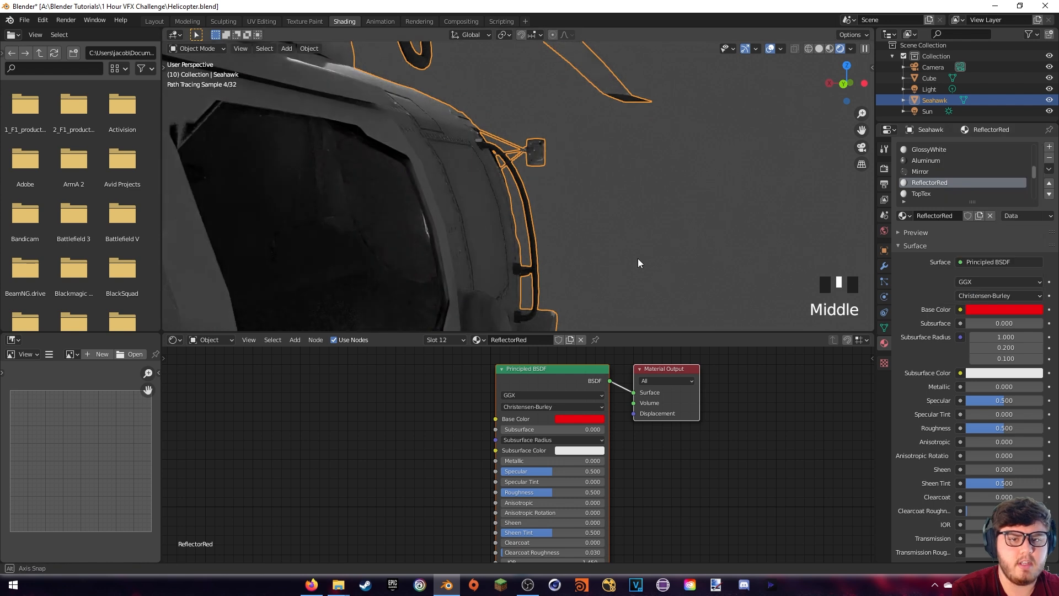
{"action": "scroll", "coordinate": [542, 270], "scroll_direction": "down", "scroll_amount": 10}
{"action": "mouse_move", "coordinate": [571, 244]}
{"action": "middle_mouse_down"}
{"action": "mouse_move", "coordinate": [453, 200]}
{"action": "mouse_move", "coordinate": [365, 123]}
{"action": "middle_mouse_up"}
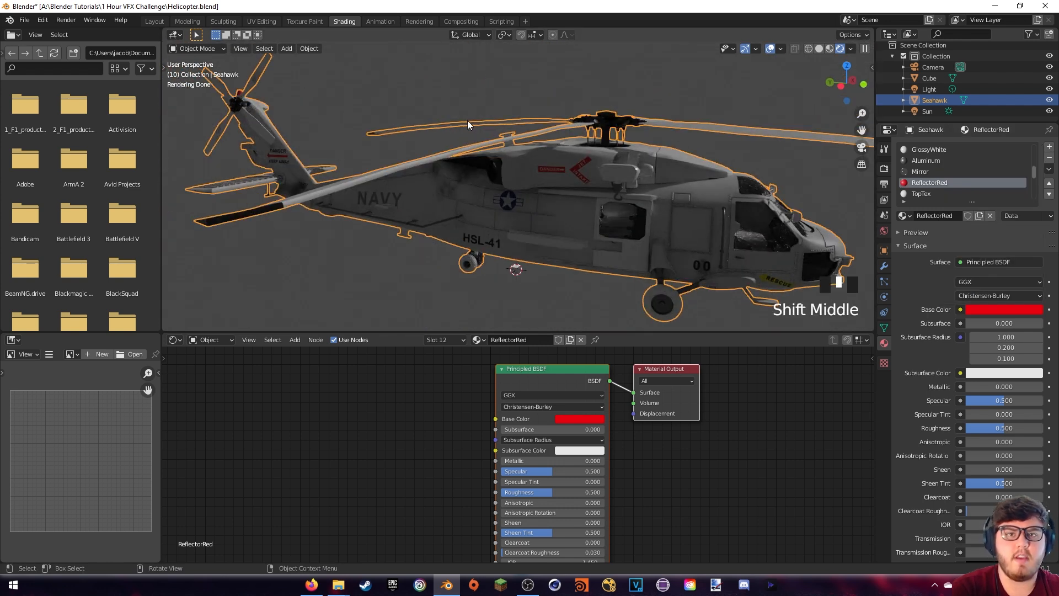
Select the TopTex material, paste the copied Image Texture node into it, and load TEX_OTC.jpg
{"action": "left_click", "coordinate": [929, 194]}
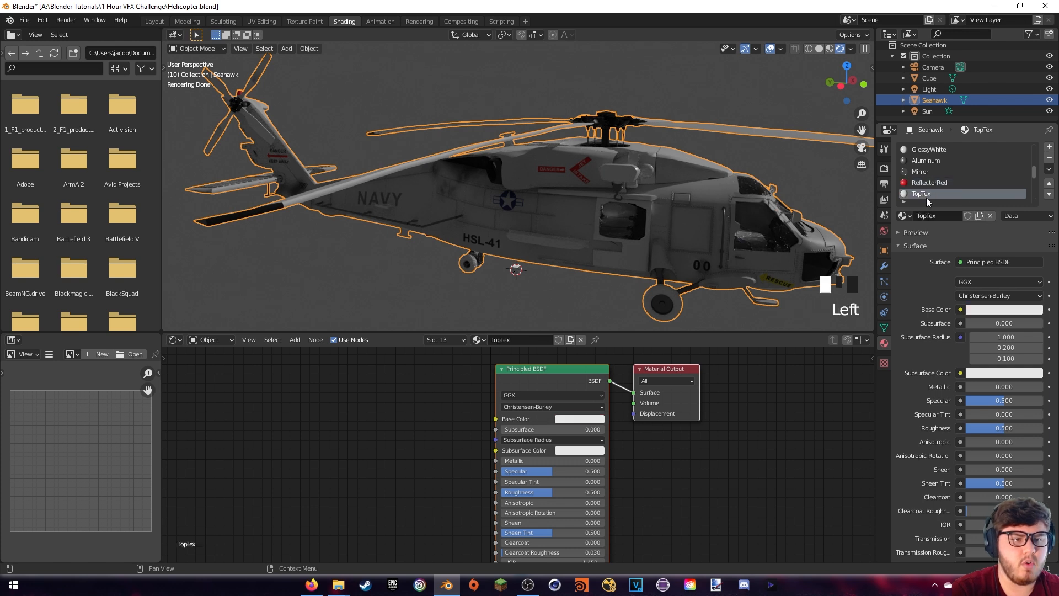
{"action": "key", "text": "ctrl+v"}
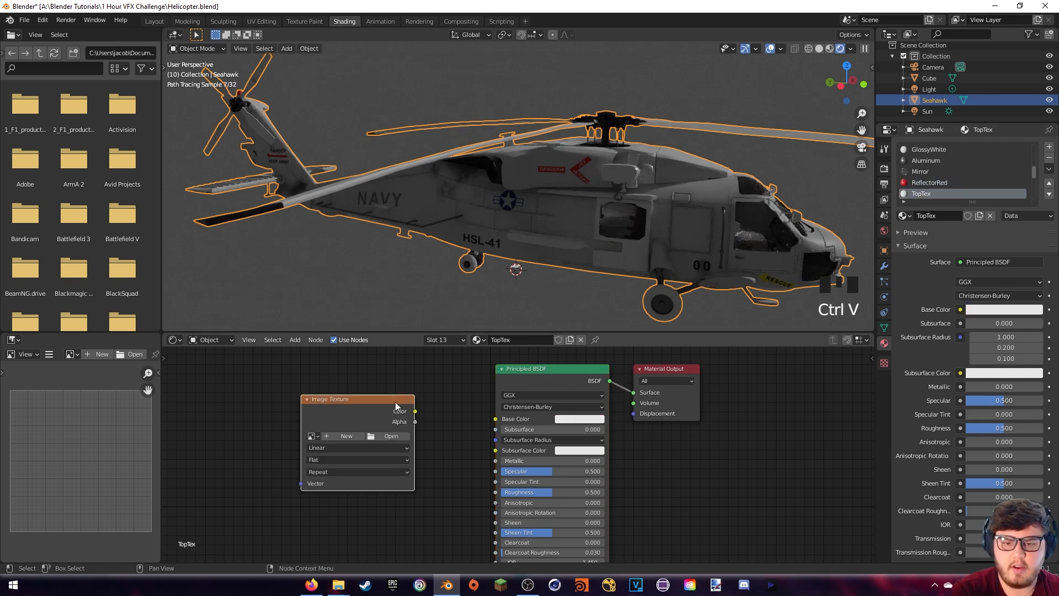
{"action": "left_click", "coordinate": [390, 436]}
{"action": "left_click", "coordinate": [445, 83]}
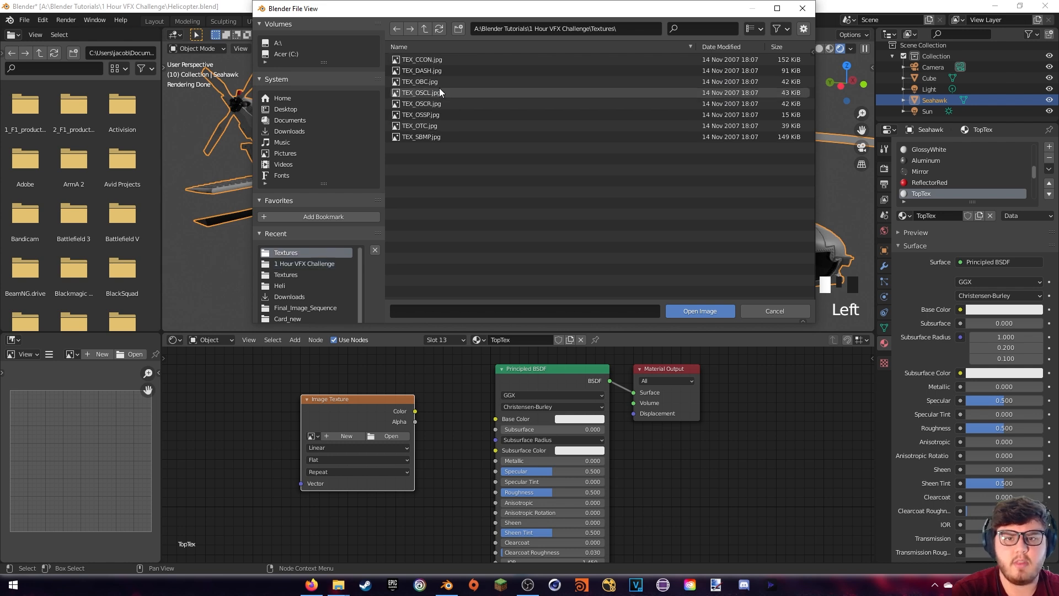
{"action": "left_click", "coordinate": [420, 126]}
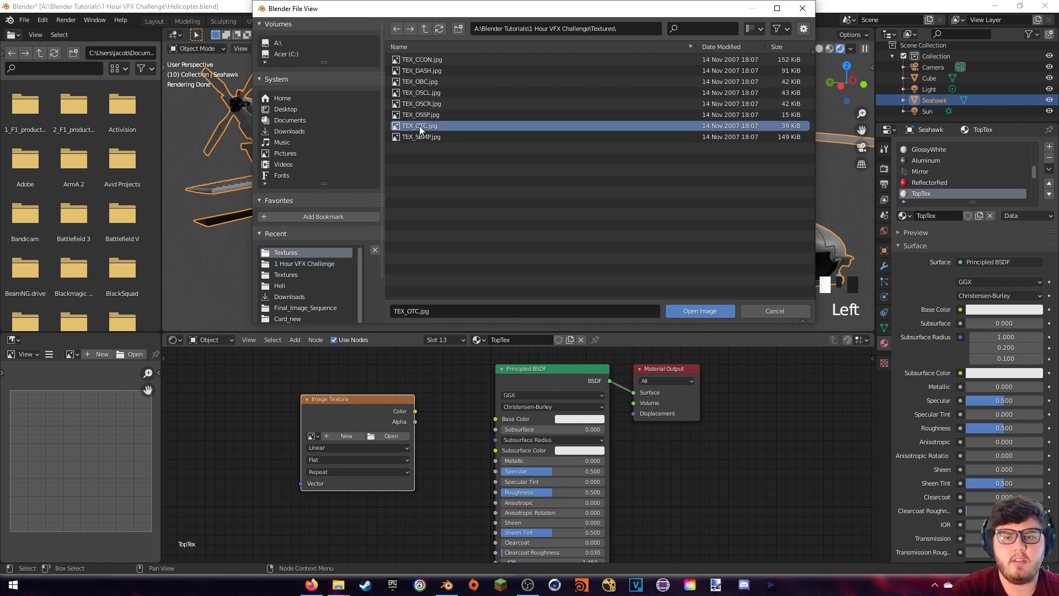
{"action": "left_click", "coordinate": [700, 311]}
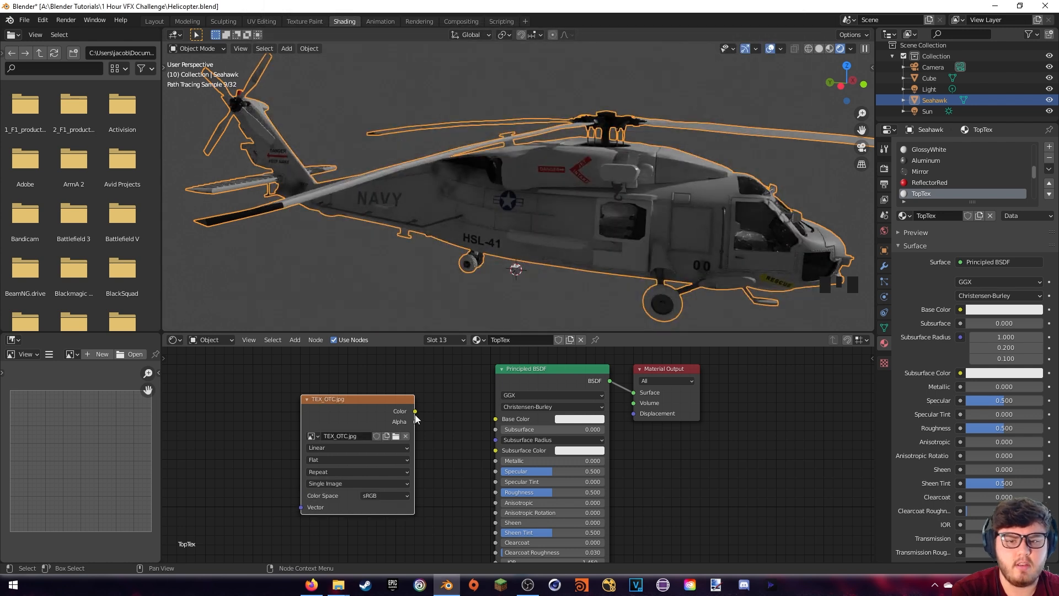
Connect the TEX_OTC.jpg color output to TopTex's Base Color and check the texture on the helicopter's roof
{"action": "left_click_drag", "start_coordinate": [415, 411], "coordinate": [432, 410]}
{"action": "left_click_drag", "start_coordinate": [494, 419], "coordinate": [496, 419]}
{"action": "middle_click_drag", "start_coordinate": [513, 237], "coordinate": [534, 260]}
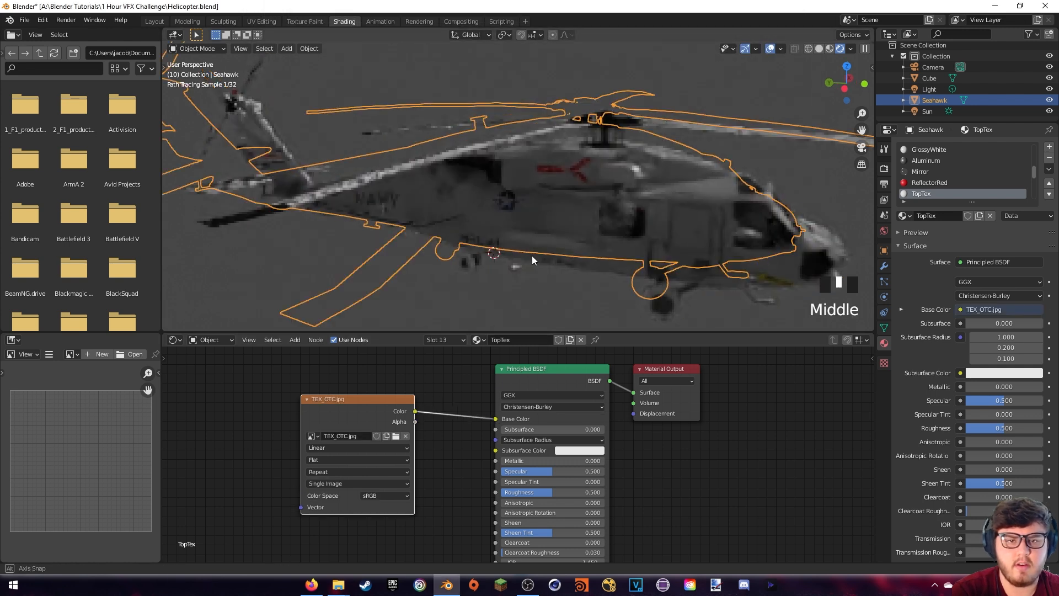
{"action": "scroll", "coordinate": [596, 237], "scroll_direction": "up", "scroll_amount": 3}
{"action": "middle_click_drag", "start_coordinate": [634, 198], "coordinate": [618, 256]}
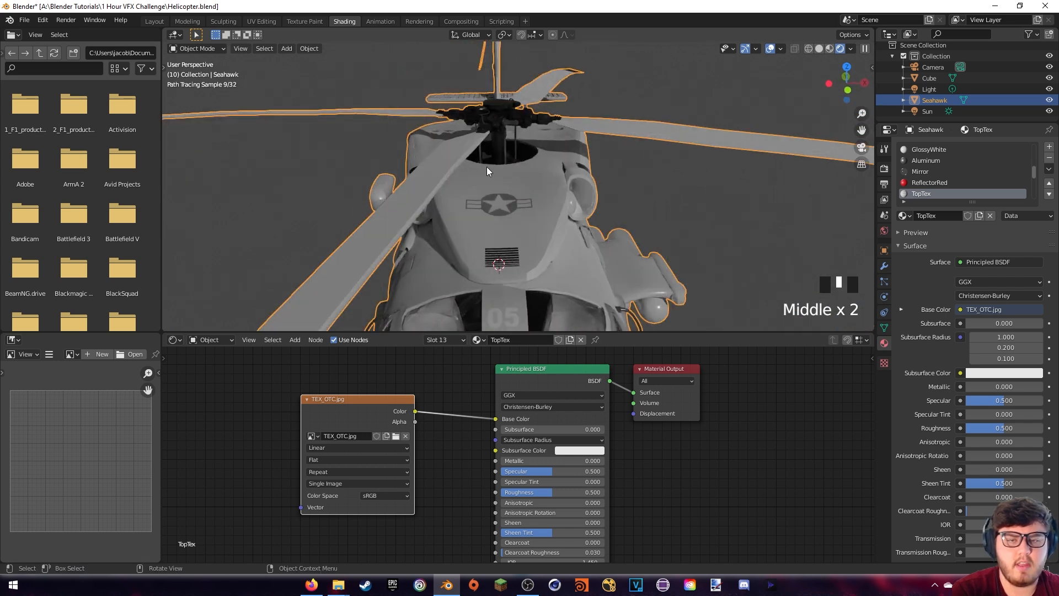
Select the LHBodyTex material, paste an empty Image Texture node, and connect its color output to Base Color
{"action": "scroll", "coordinate": [938, 177], "scroll_direction": "down", "scroll_amount": 2}
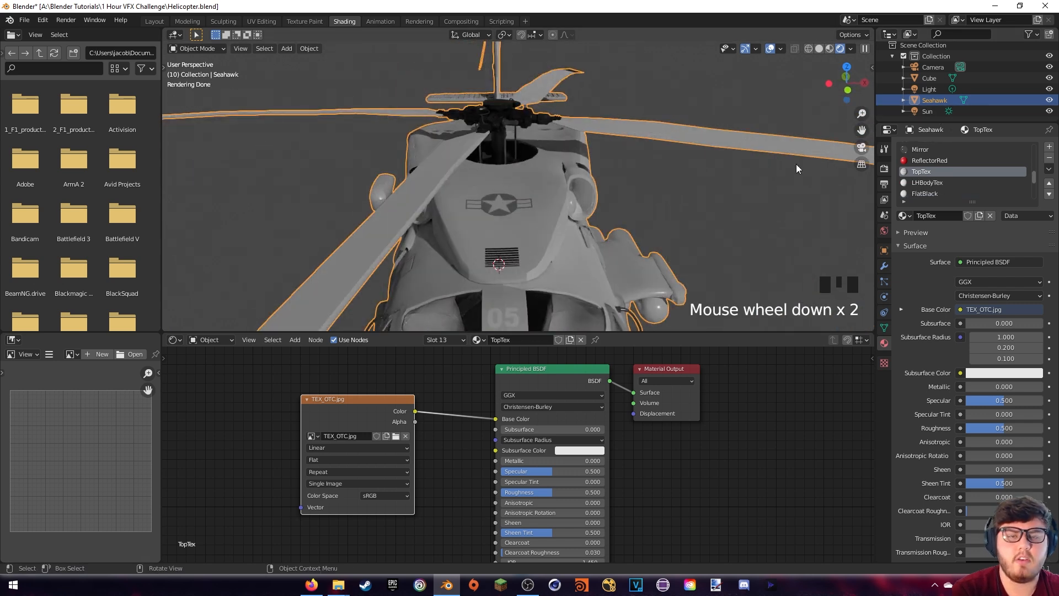
{"action": "left_click", "coordinate": [931, 182]}
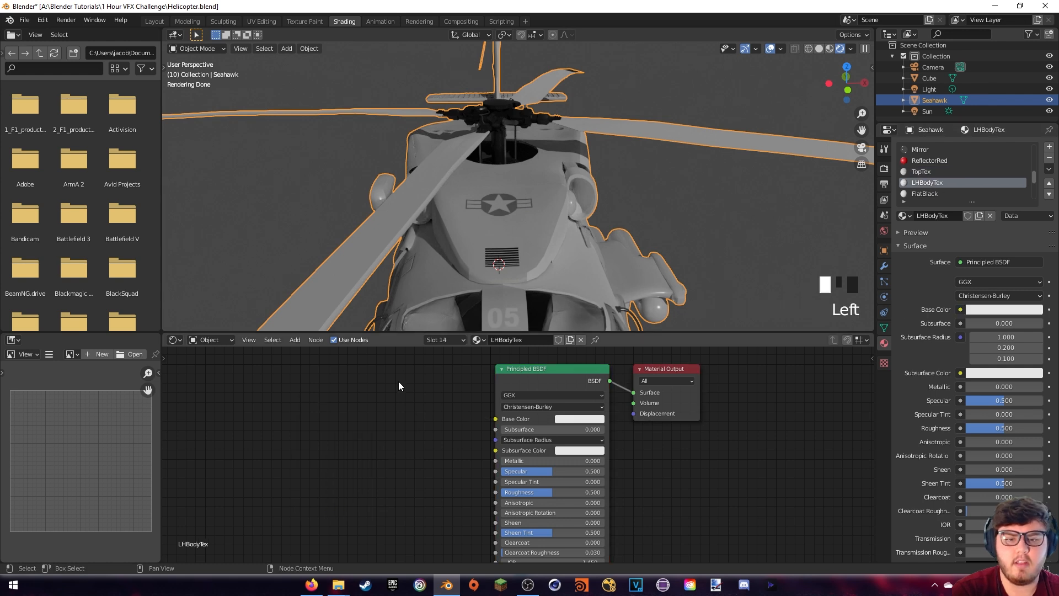
{"action": "key", "text": "ctrl+v"}
{"action": "left_click", "coordinate": [378, 415]}
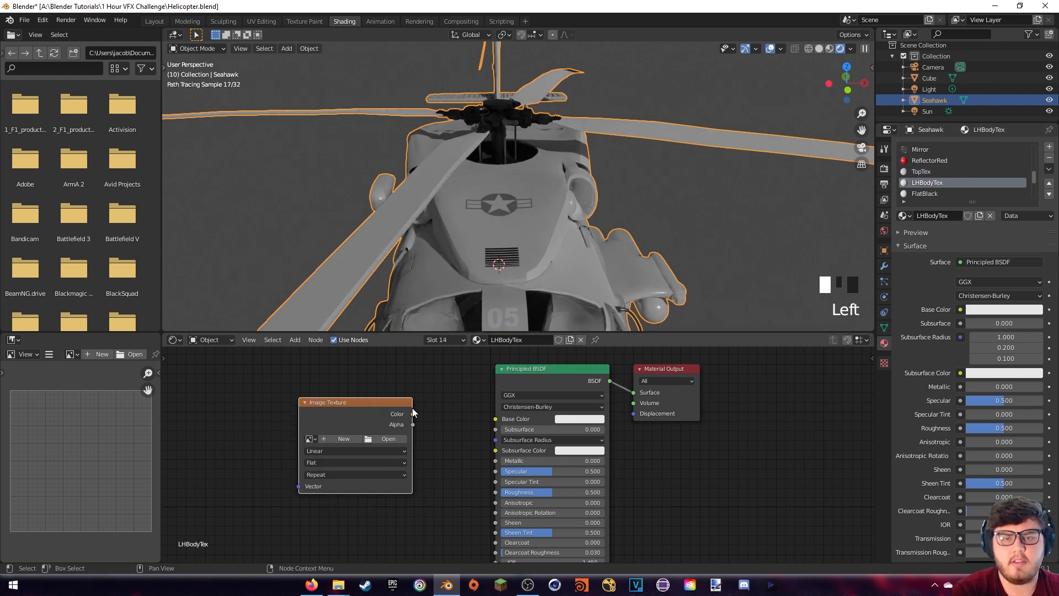
{"action": "left_click_drag", "start_coordinate": [413, 413], "coordinate": [496, 419]}
{"action": "middle_click_drag", "start_coordinate": [400, 512], "coordinate": [414, 462], "text": "shift"}
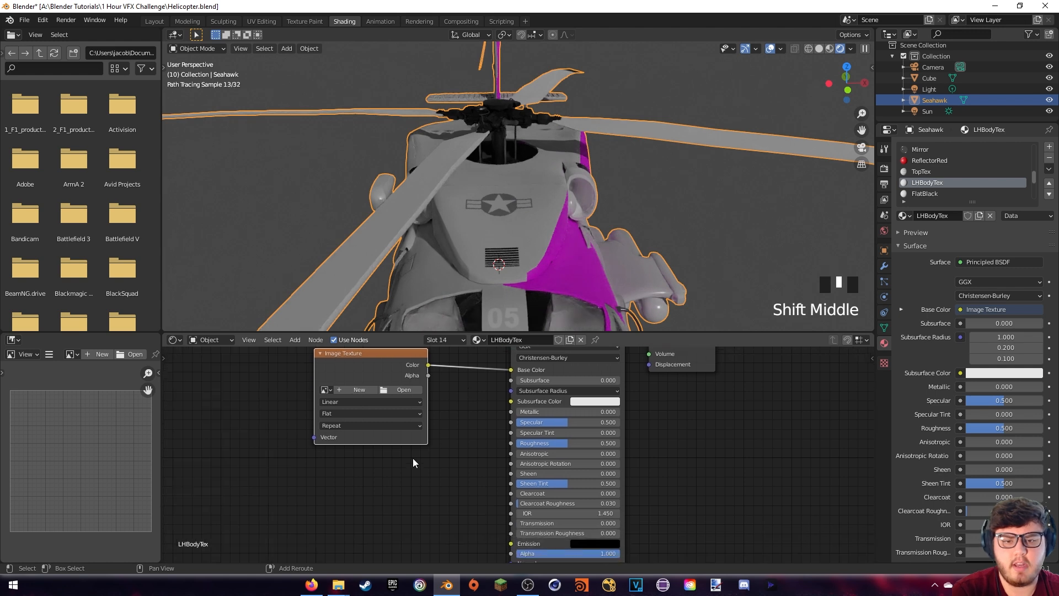
Paste a second empty Image Texture node into the LHBodyTex material and connect its color output to the shader's Normal input
{"action": "left_click", "coordinate": [376, 472]}
{"action": "key", "text": "ctrl+v"}
{"action": "left_click_drag", "start_coordinate": [376, 373], "coordinate": [411, 492]}
{"action": "middle_click_drag", "start_coordinate": [411, 492], "coordinate": [388, 450]}
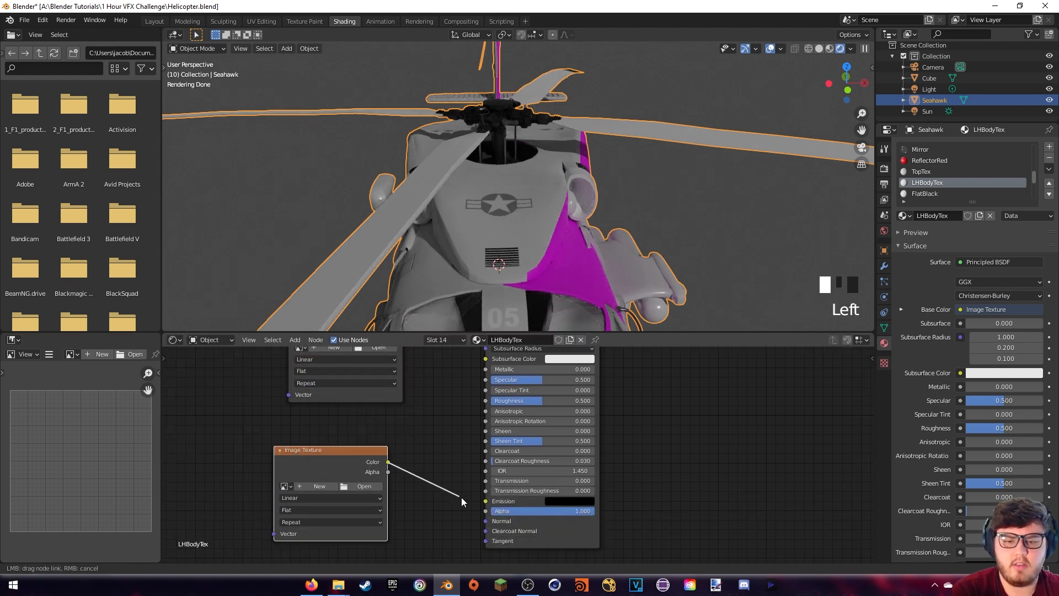
{"action": "left_click_drag", "start_coordinate": [461, 498], "coordinate": [486, 522]}
Load TEX_OSCL.jpg from the Textures folder into LHBodyTex's Base Color image node and check the helicopter's side
{"action": "middle_click_drag", "start_coordinate": [424, 427], "coordinate": [407, 482]}
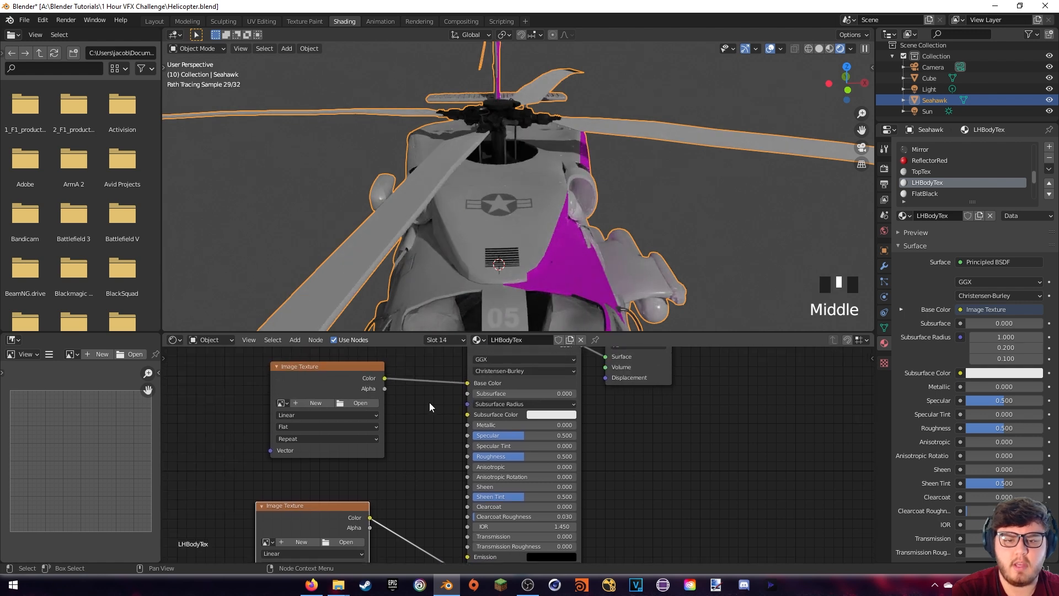
{"action": "left_click", "coordinate": [366, 401]}
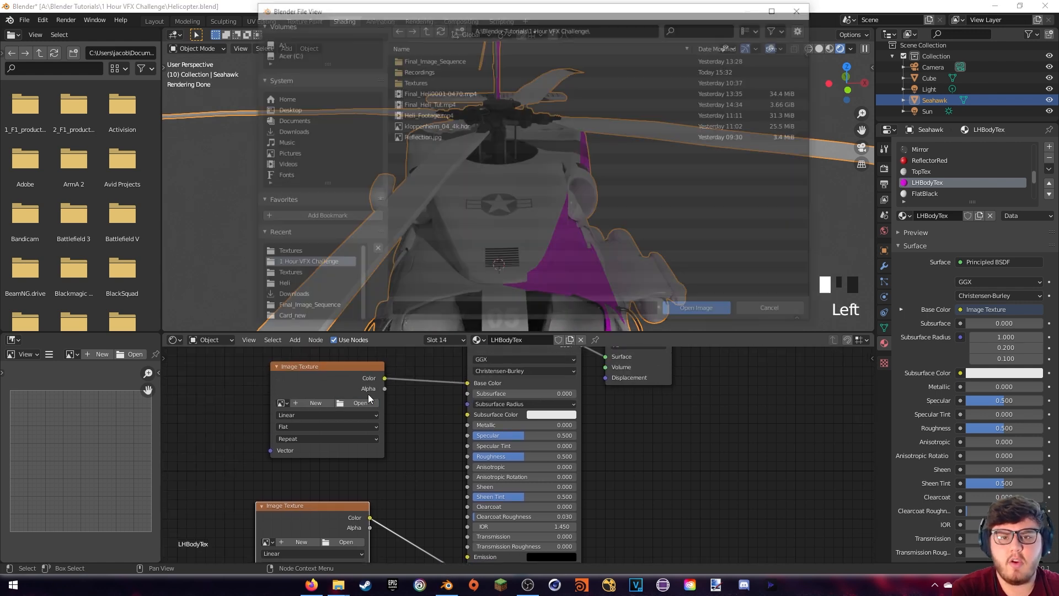
{"action": "double_click", "coordinate": [436, 80]}
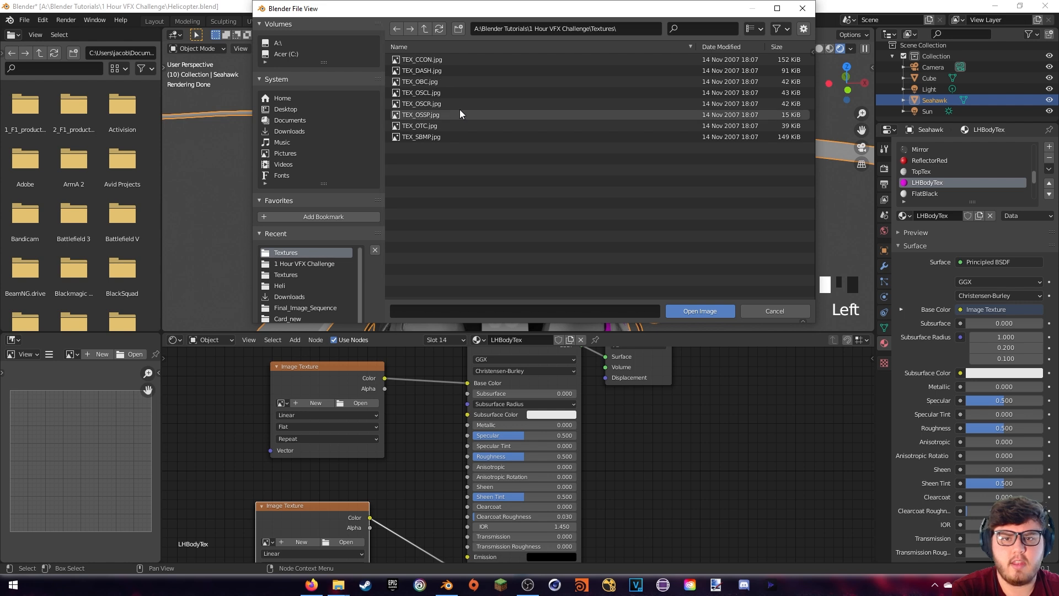
{"action": "left_click", "coordinate": [425, 93]}
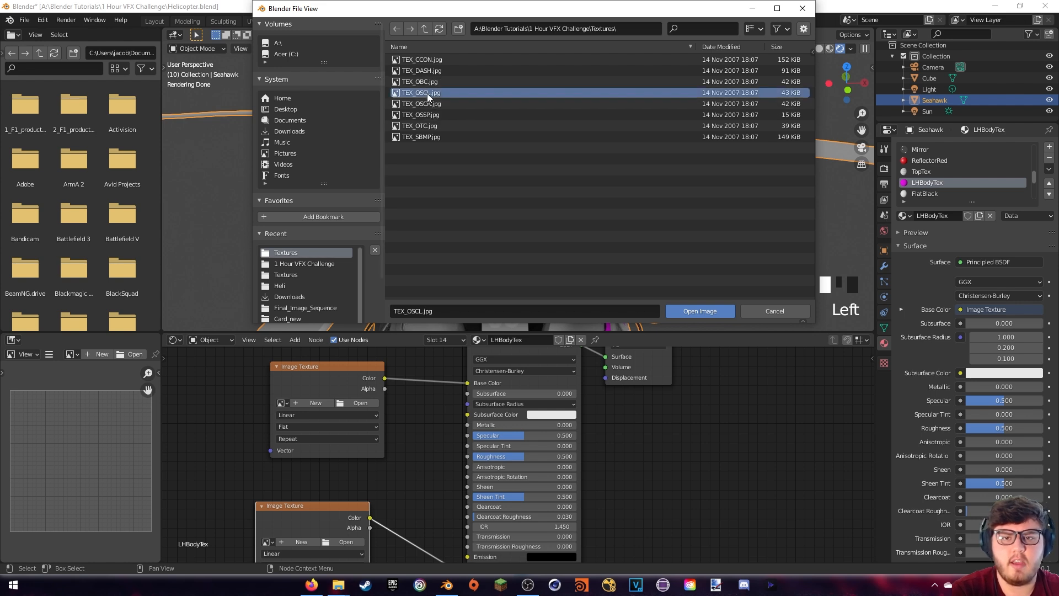
{"action": "left_click", "coordinate": [699, 310]}
{"action": "middle_click_drag", "start_coordinate": [697, 305], "coordinate": [625, 226], "text": "shift"}
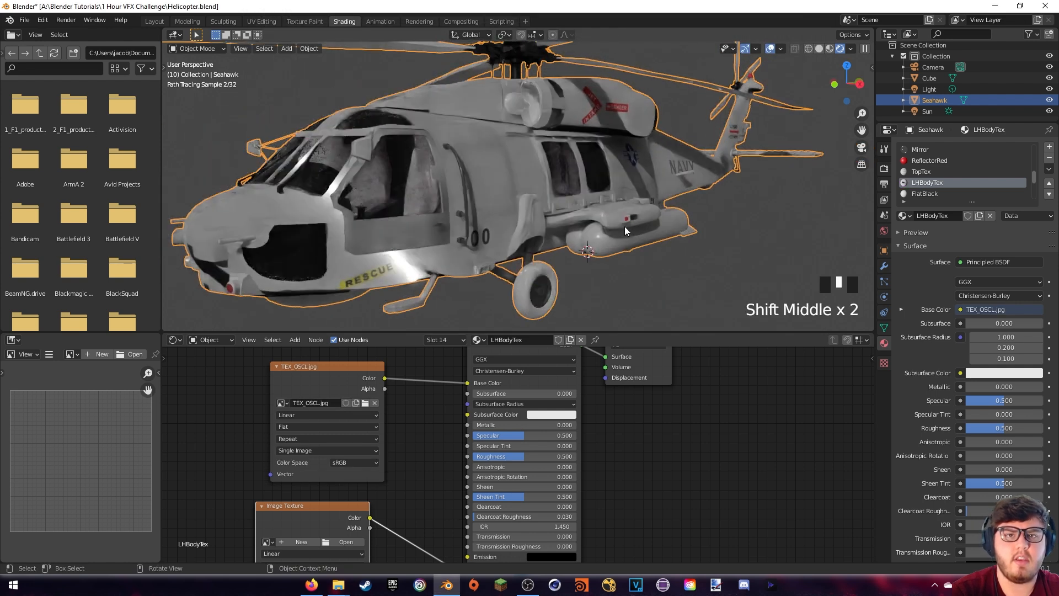
Assign the already loaded TEX_SBMP.jpg to the second Image Texture node feeding Normal in LHBodyTex
{"action": "middle_click_drag", "start_coordinate": [422, 496], "coordinate": [483, 411], "text": "shift"}
{"action": "left_click_drag", "start_coordinate": [409, 439], "coordinate": [412, 448]}
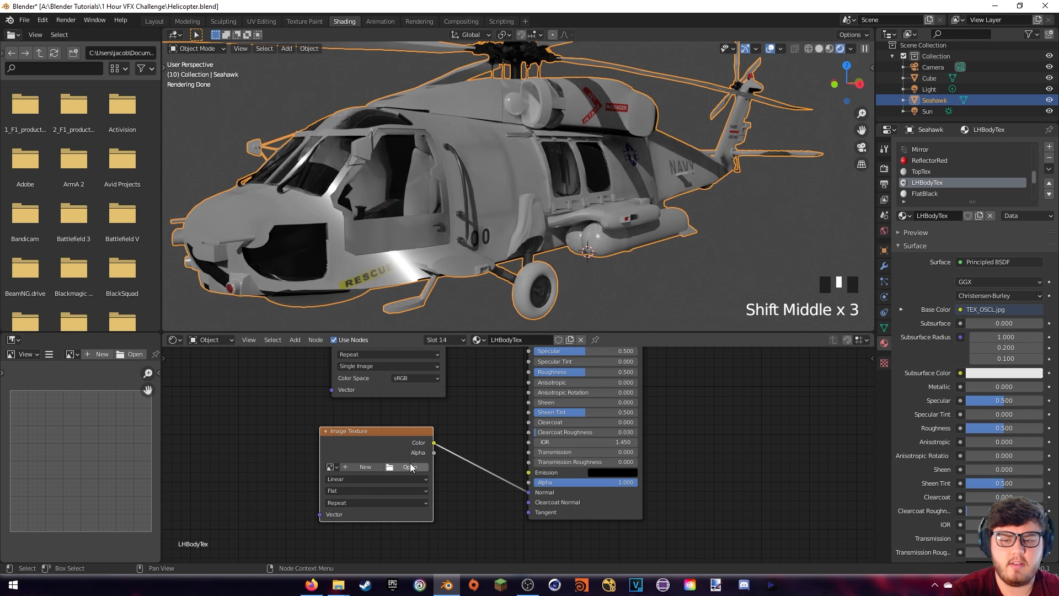
{"action": "left_click", "coordinate": [330, 467]}
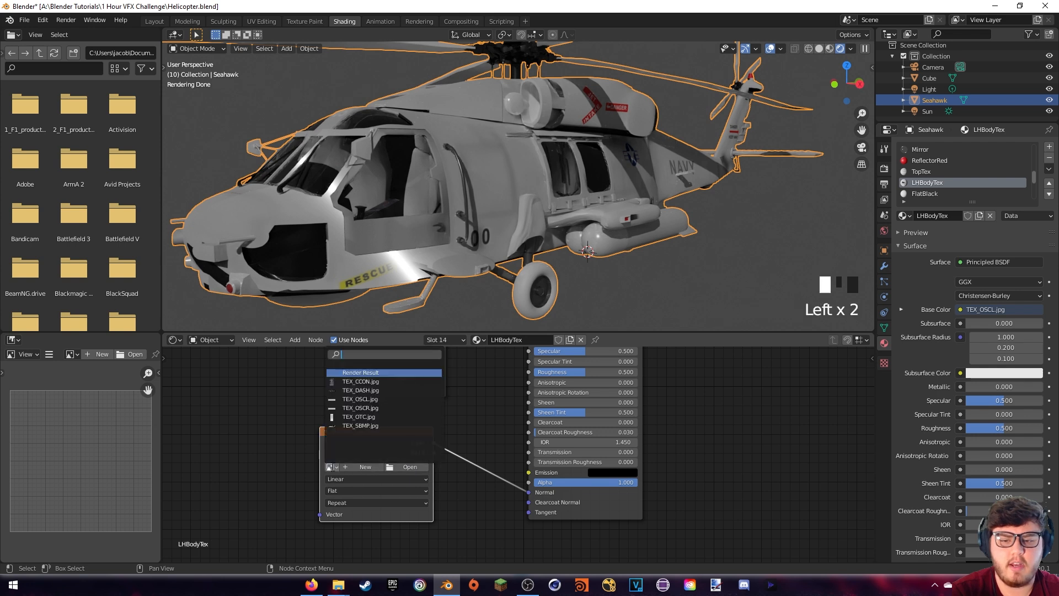
{"action": "left_click", "coordinate": [348, 426]}
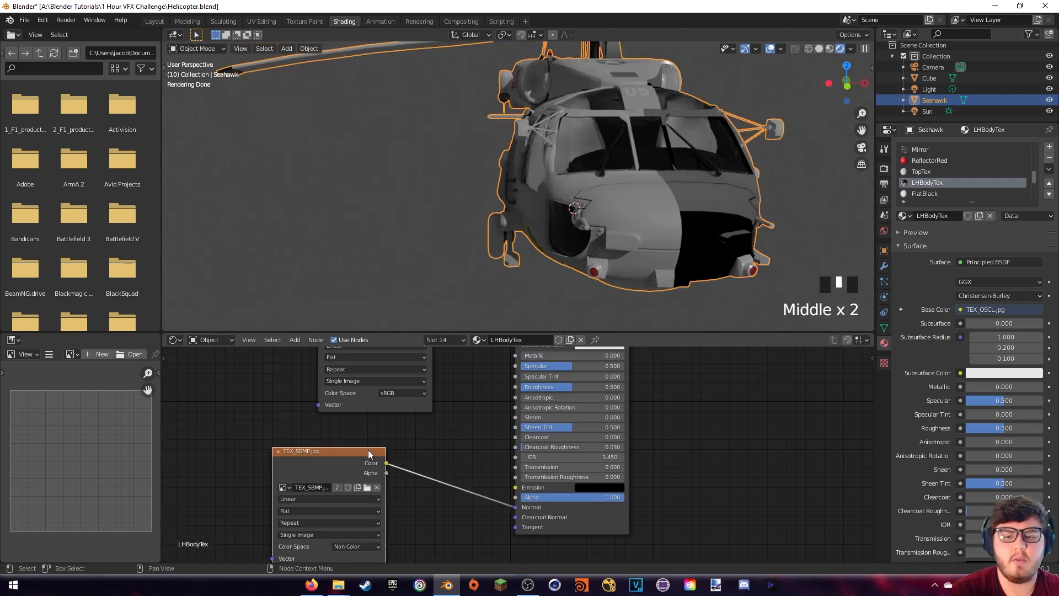
Insert a Bump node between TEX_SBMP.jpg and the shader's Normal input, with the texture's color feeding Height
{"action": "left_click_drag", "start_coordinate": [367, 473], "coordinate": [350, 453]}
{"action": "left_click_drag", "start_coordinate": [330, 458], "coordinate": [326, 466]}
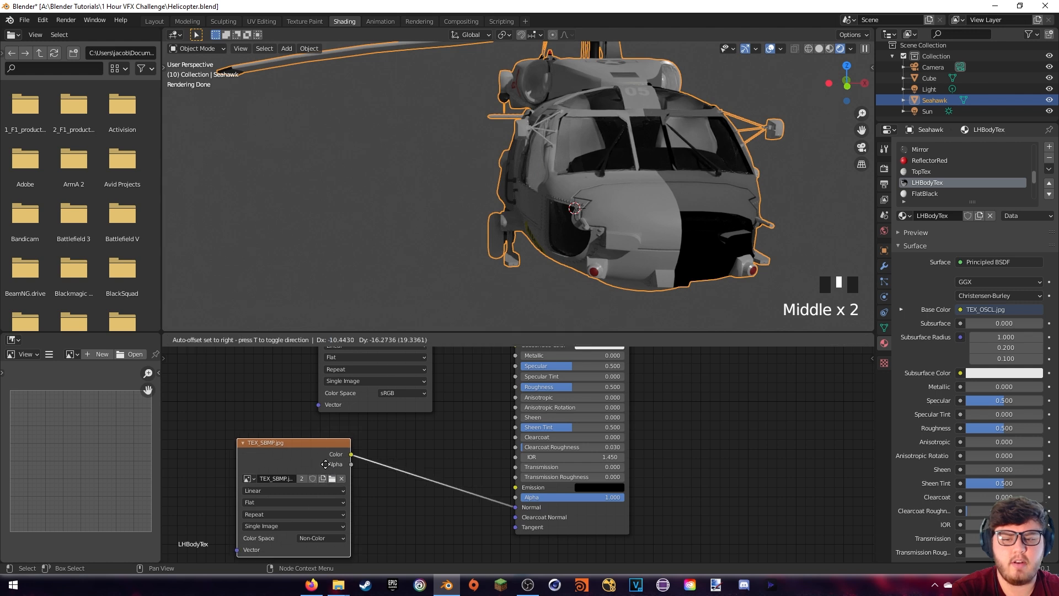
{"action": "key", "text": "shift+a"}
{"action": "left_click", "coordinate": [410, 442]}
{"action": "type", "text": "bump"}
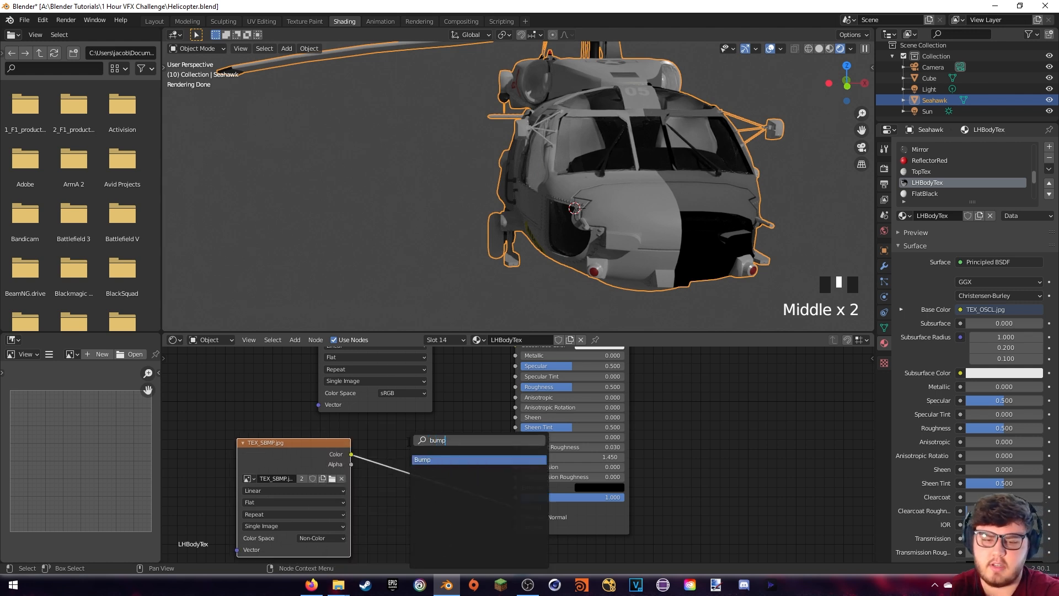
{"action": "key", "text": "Return"}
{"action": "left_click", "coordinate": [410, 443]}
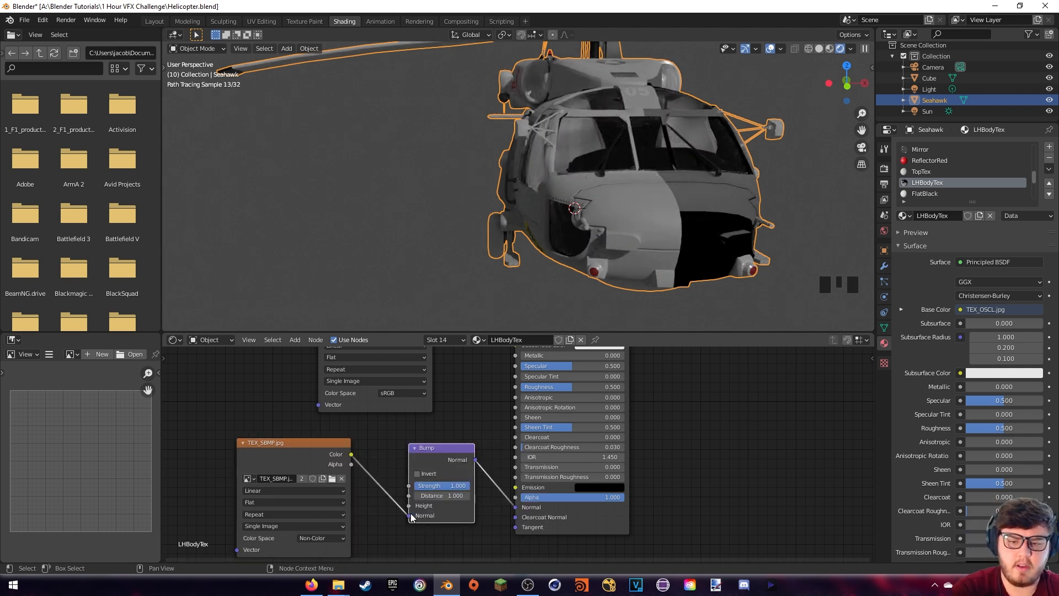
{"action": "left_click_drag", "start_coordinate": [410, 515], "coordinate": [414, 506]}
{"action": "middle_click_drag", "start_coordinate": [557, 265], "coordinate": [491, 271]}
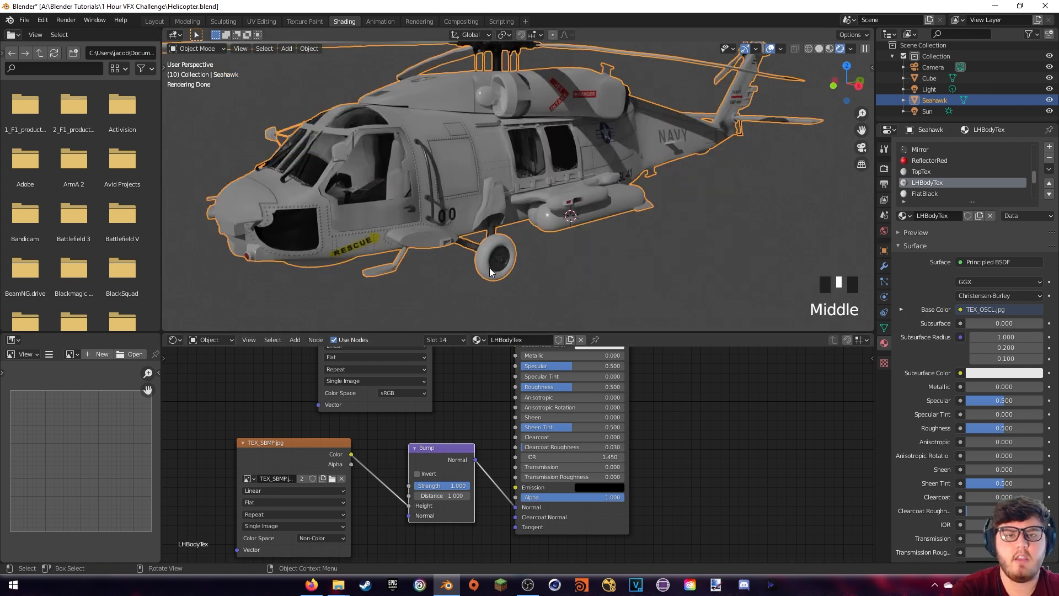
Select the FlatBlack material and tint its base color bright red to identify its parts on the helicopter
{"action": "left_click", "coordinate": [934, 194]}
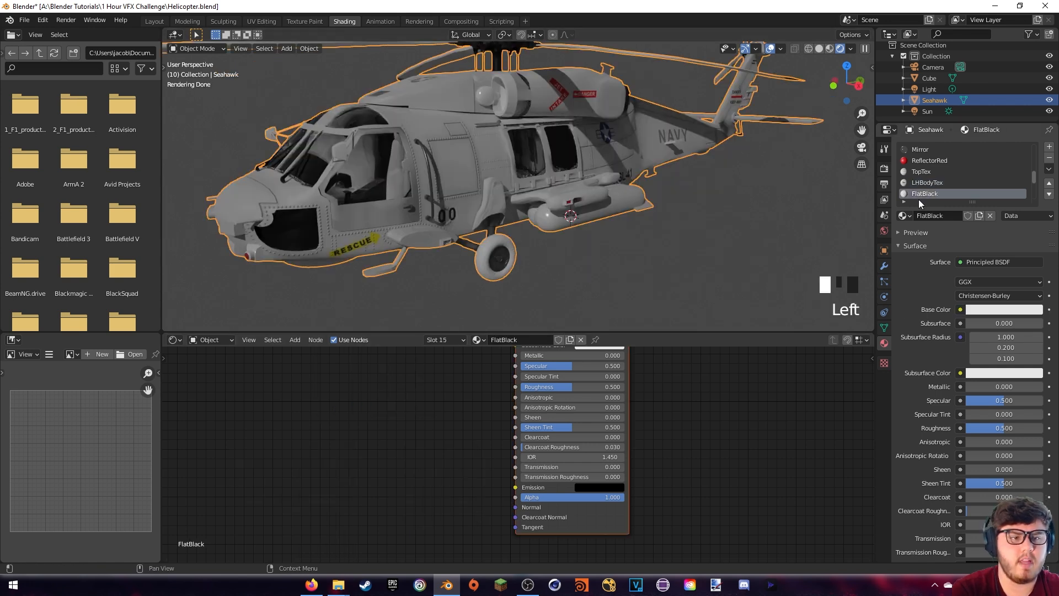
{"action": "middle_click_drag", "start_coordinate": [776, 236], "coordinate": [568, 128]}
{"action": "left_click", "coordinate": [980, 310]}
{"action": "left_click", "coordinate": [982, 222]}
Set FlatBlack's base color to a darker neutral gray with zero saturation and its roughness to about 0.264
{"action": "left_click", "coordinate": [1004, 310]}
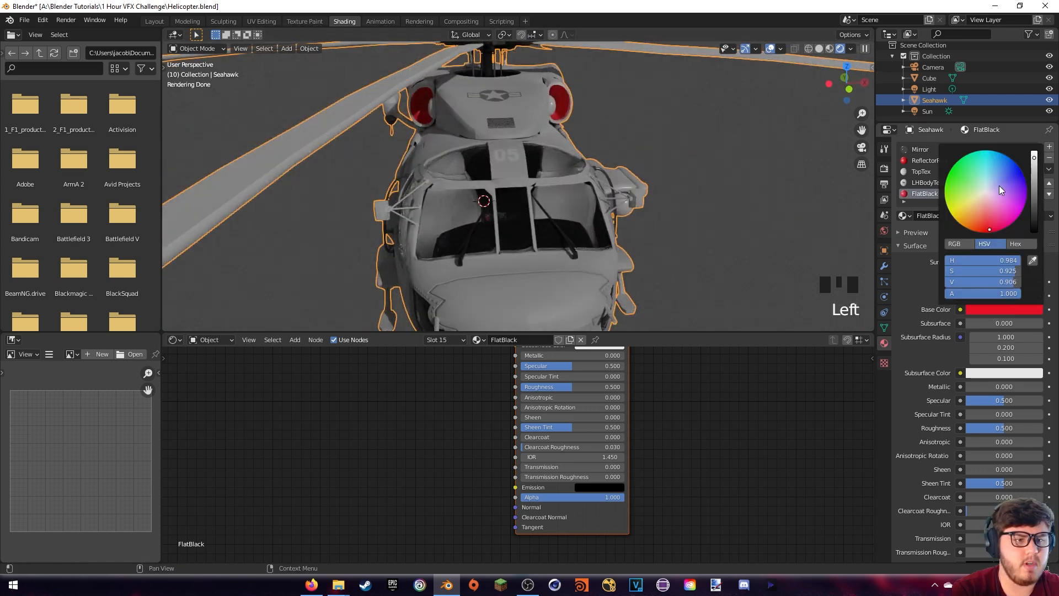
{"action": "left_click_drag", "start_coordinate": [1002, 266], "coordinate": [946, 272]}
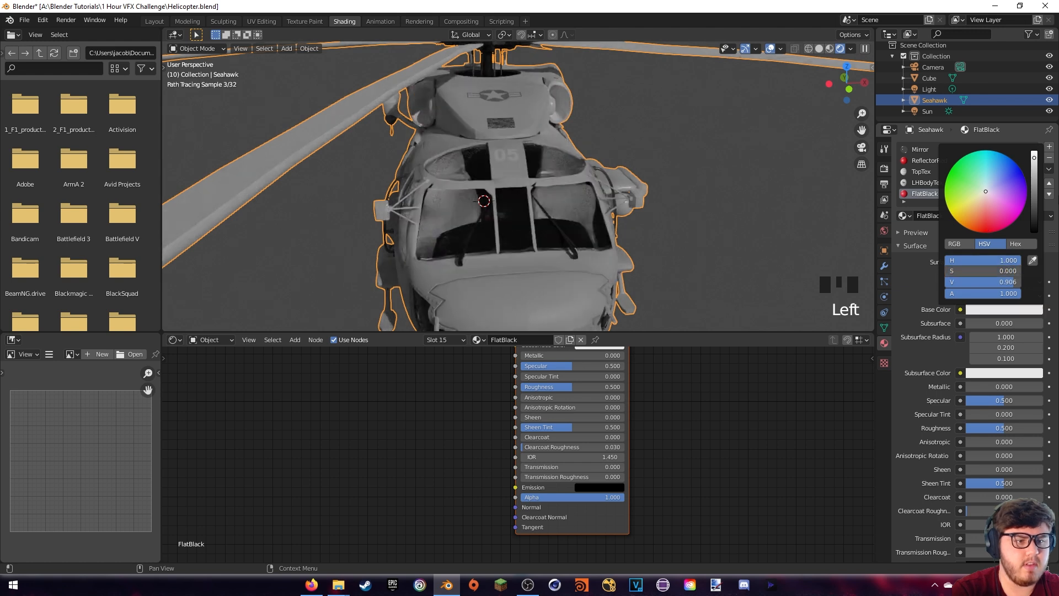
{"action": "left_click_drag", "start_coordinate": [1035, 220], "coordinate": [1035, 202]}
{"action": "left_click_drag", "start_coordinate": [583, 385], "coordinate": [550, 384]}
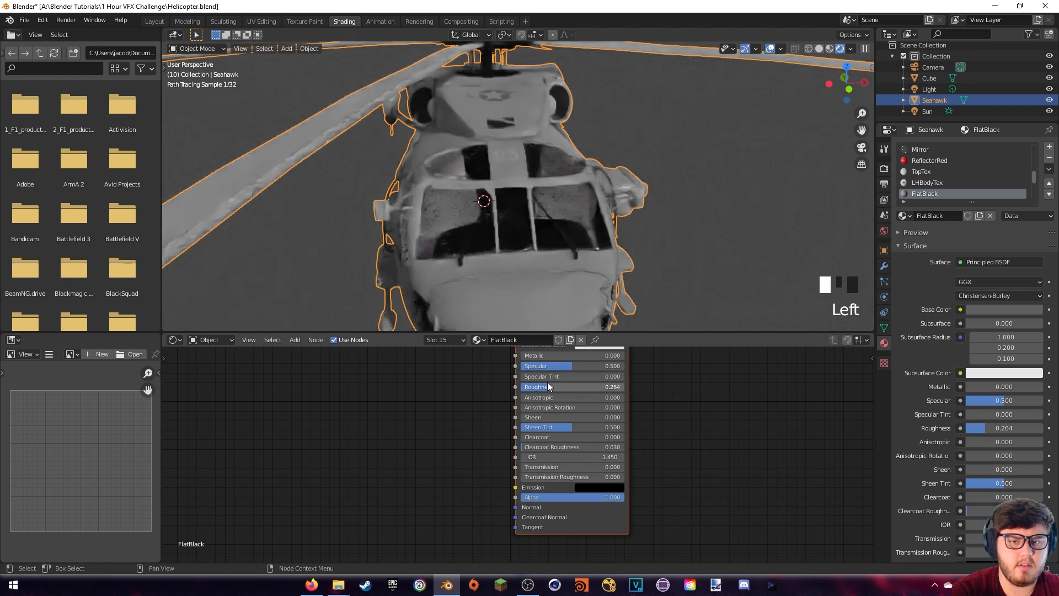
Paste an Image Texture node into the BottomTex material, load TEX_OBC.jpg from the Textures folder, and connect its color to Base Color
{"action": "middle_click_drag", "start_coordinate": [538, 260], "coordinate": [503, 217]}
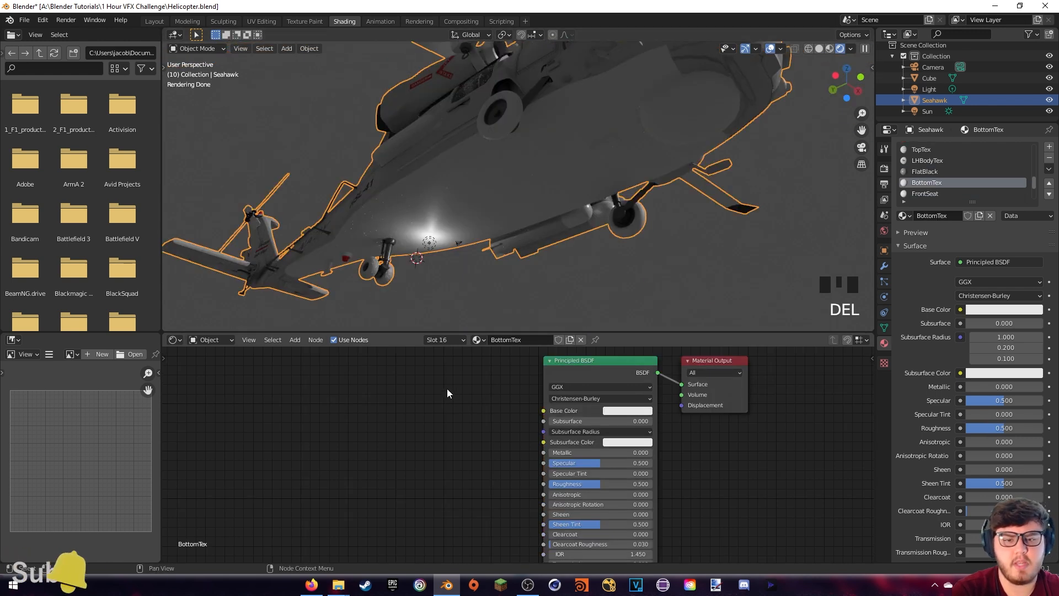
{"action": "key", "text": "ctrl+v"}
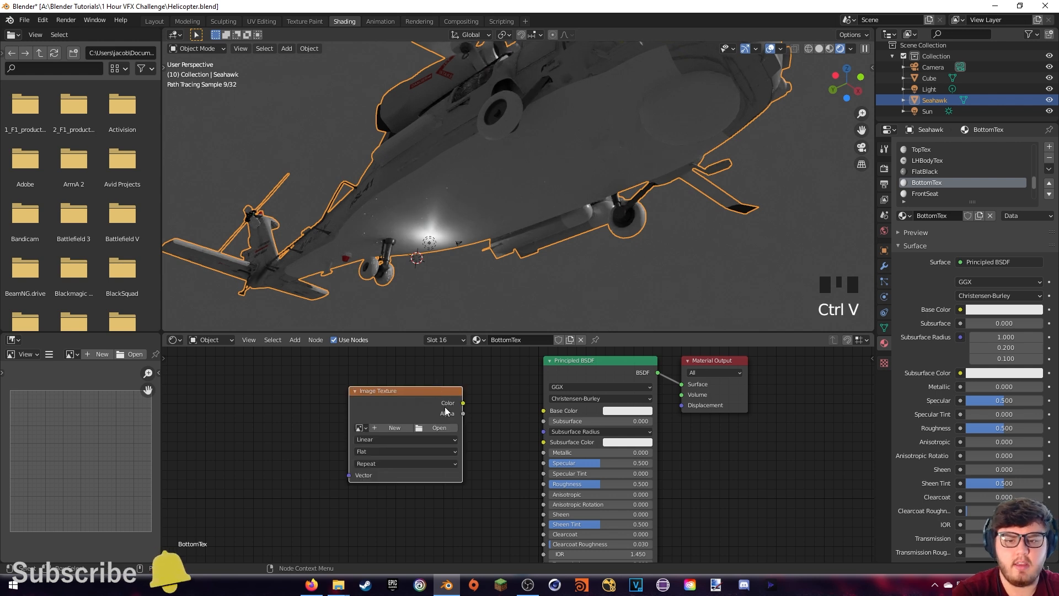
{"action": "left_click", "coordinate": [444, 428]}
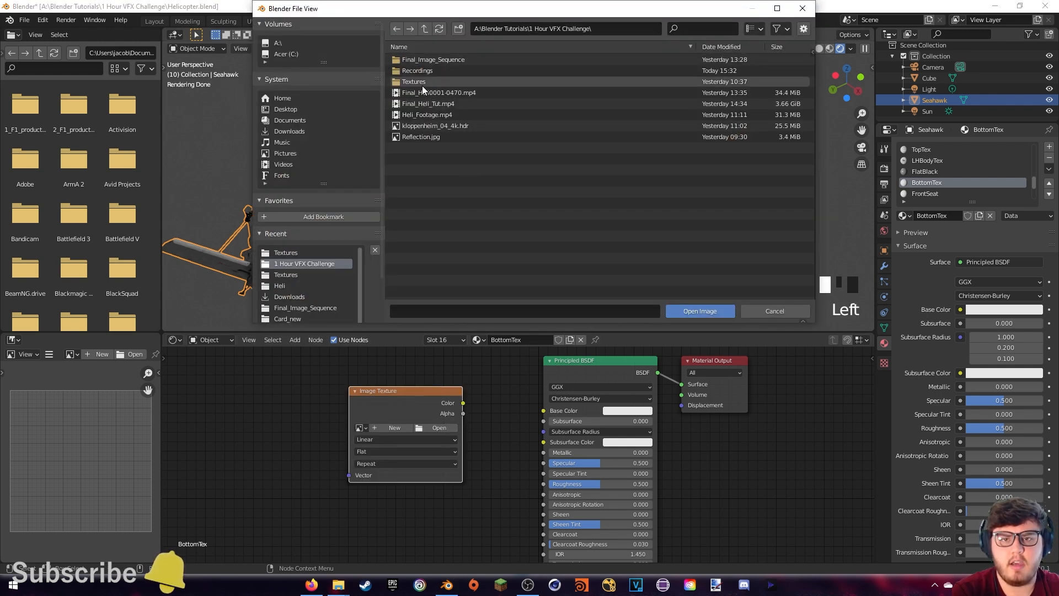
{"action": "left_click", "coordinate": [423, 84]}
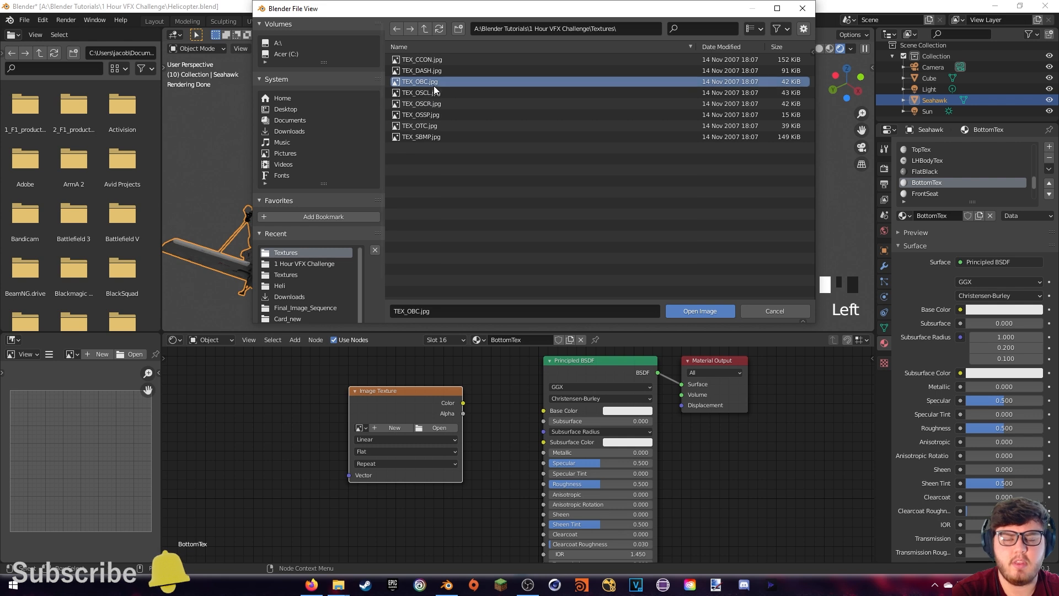
{"action": "left_click", "coordinate": [698, 311]}
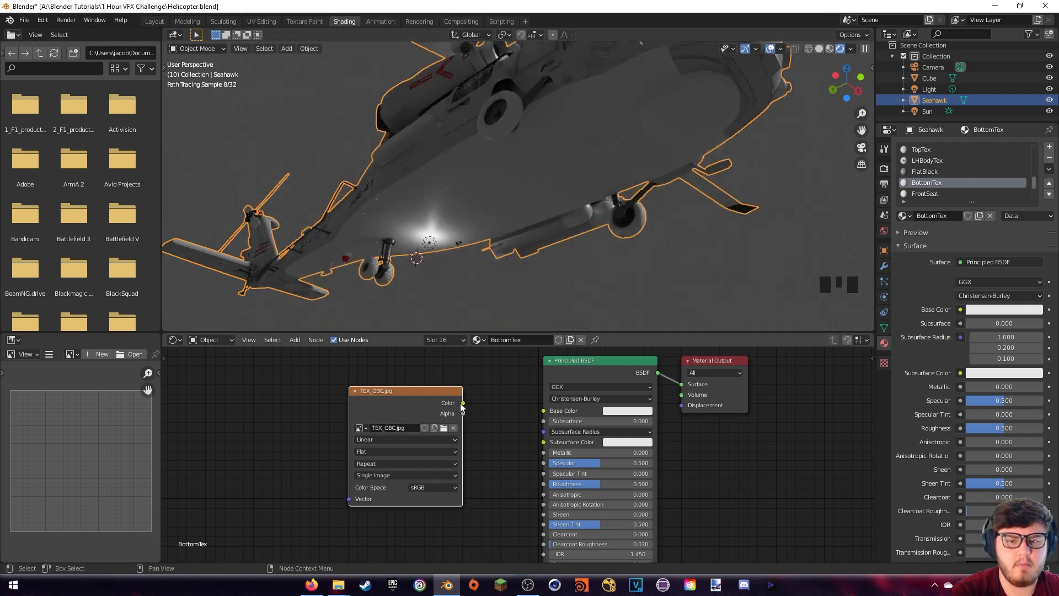
{"action": "left_click_drag", "start_coordinate": [463, 404], "coordinate": [559, 420]}
{"action": "middle_click_drag", "start_coordinate": [546, 297], "coordinate": [686, 210]}
Select the FrontSeat material and set its base color to a very dark gray
{"action": "left_click", "coordinate": [932, 181]}
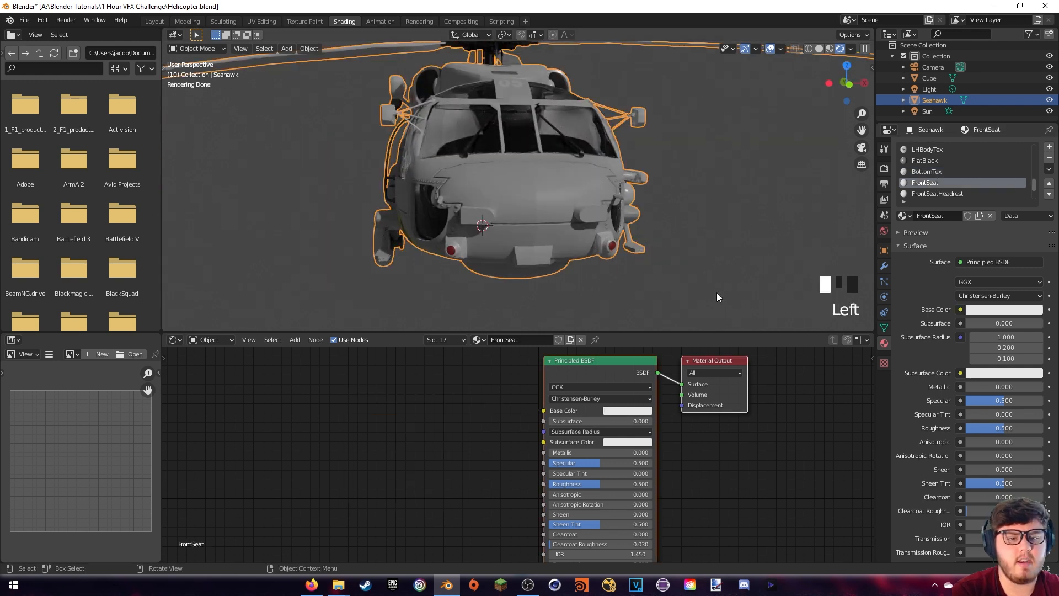
{"action": "left_click", "coordinate": [617, 409]}
{"action": "left_click_drag", "start_coordinate": [683, 314], "coordinate": [687, 330]}
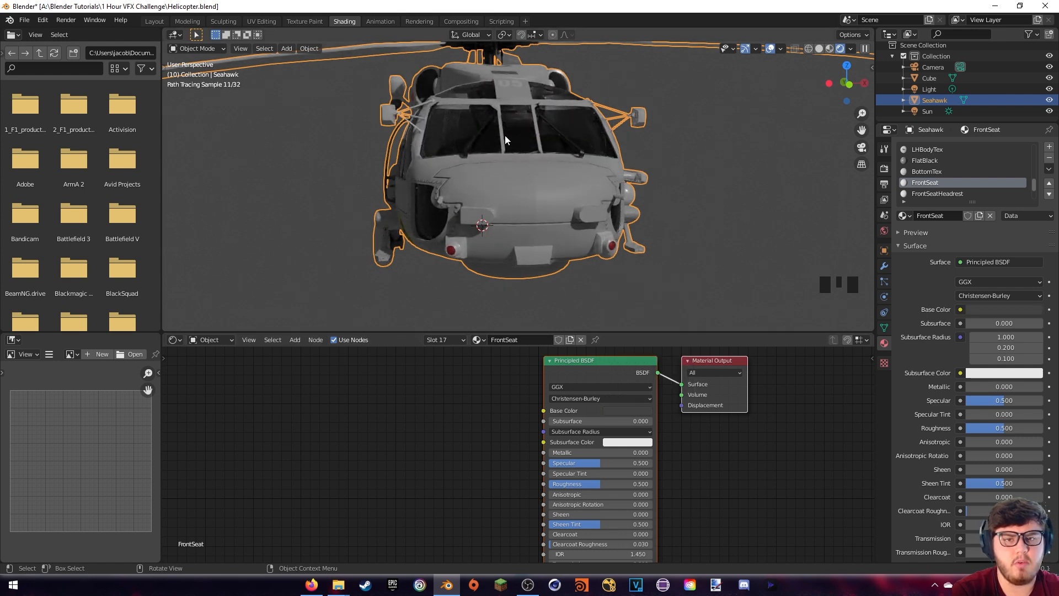
Select the FrontSeatHeadrest material and set its base color to a pale yellow, about hue 0.125 and saturation 0.493
{"action": "scroll", "coordinate": [922, 180], "scroll_direction": "down", "scroll_amount": 2}
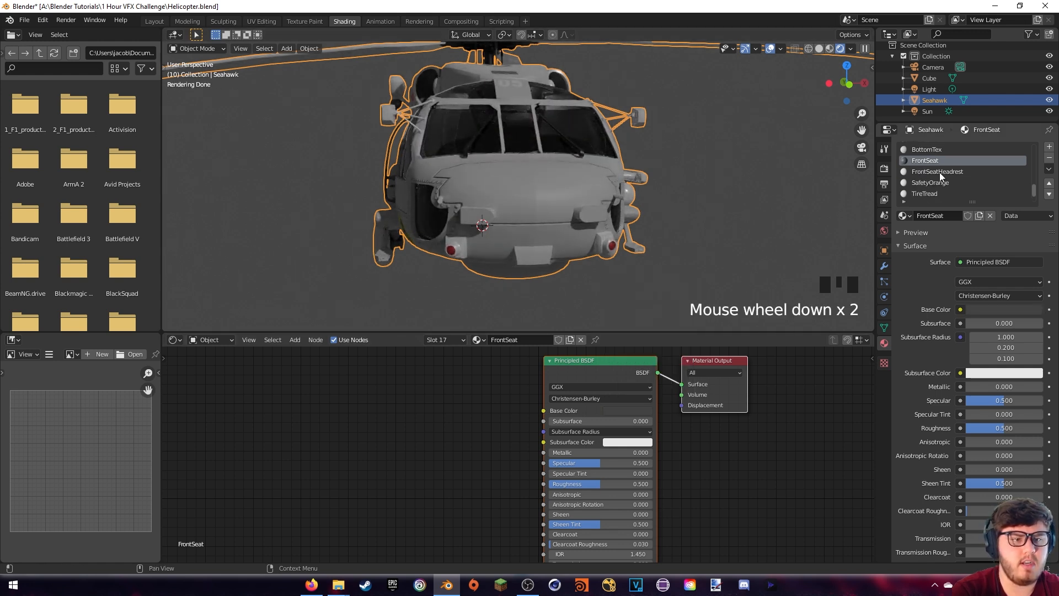
{"action": "left_click", "coordinate": [939, 172]}
{"action": "left_click", "coordinate": [645, 412]}
{"action": "left_click", "coordinate": [627, 324]}
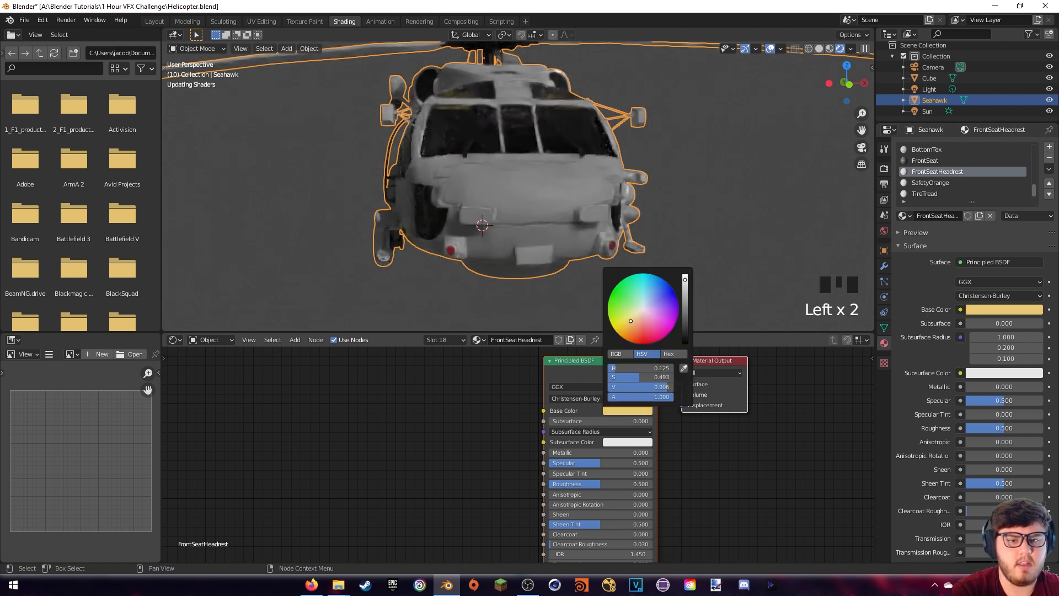
Select the SafetyOrange material and set its base color to a saturated orange
{"action": "left_click", "coordinate": [931, 182]}
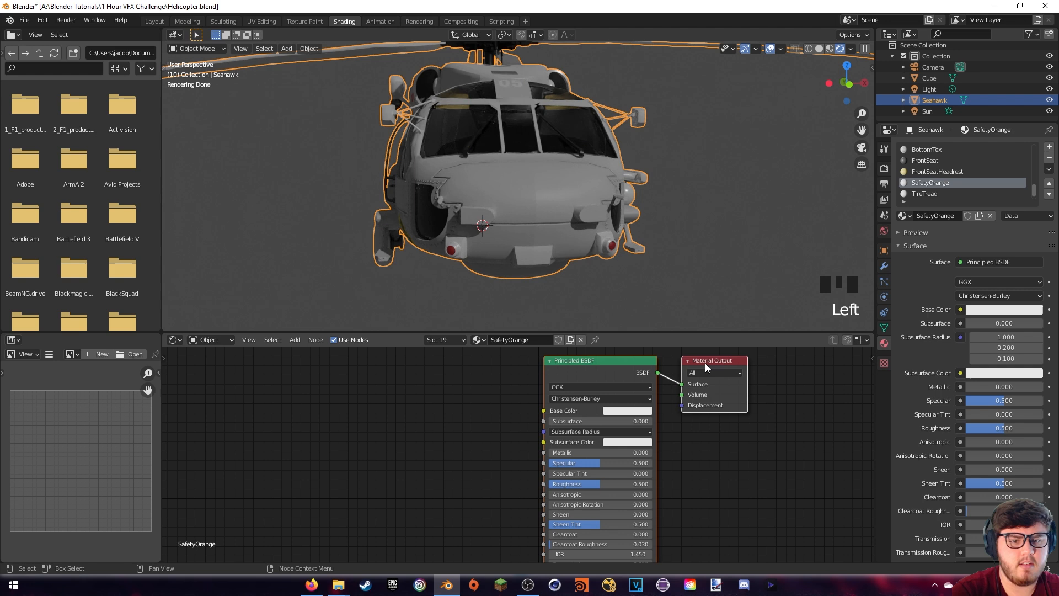
{"action": "left_click", "coordinate": [623, 412]}
{"action": "left_click", "coordinate": [620, 413]}
{"action": "left_click_drag", "start_coordinate": [640, 327], "coordinate": [634, 337]}
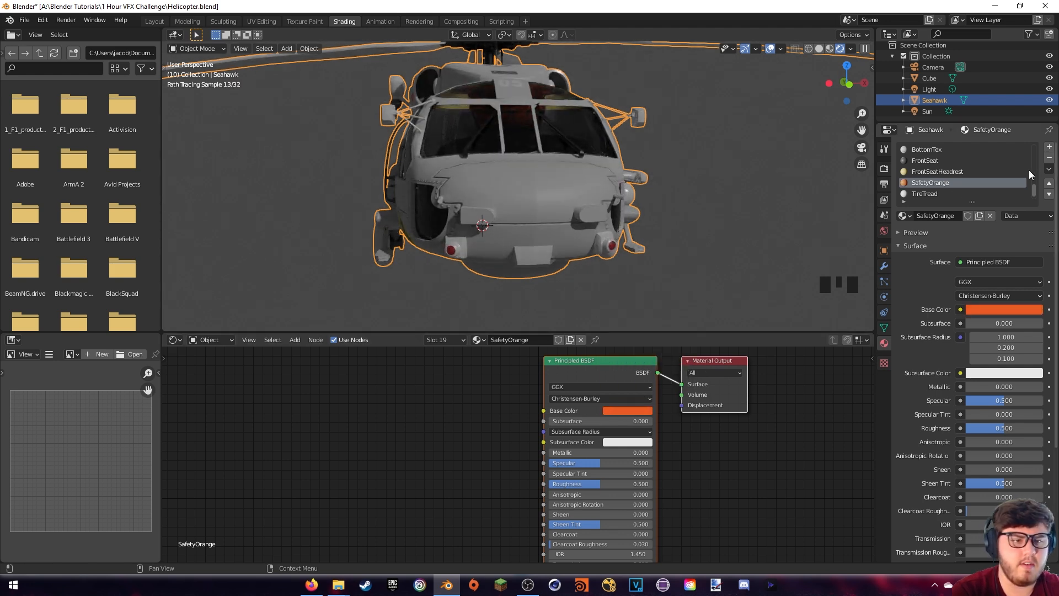
Select the TireTread material and darken its base color to near black while viewing the helicopter's wheels
{"action": "scroll", "coordinate": [929, 193], "scroll_direction": "down", "scroll_amount": 1}
{"action": "left_click", "coordinate": [928, 184]}
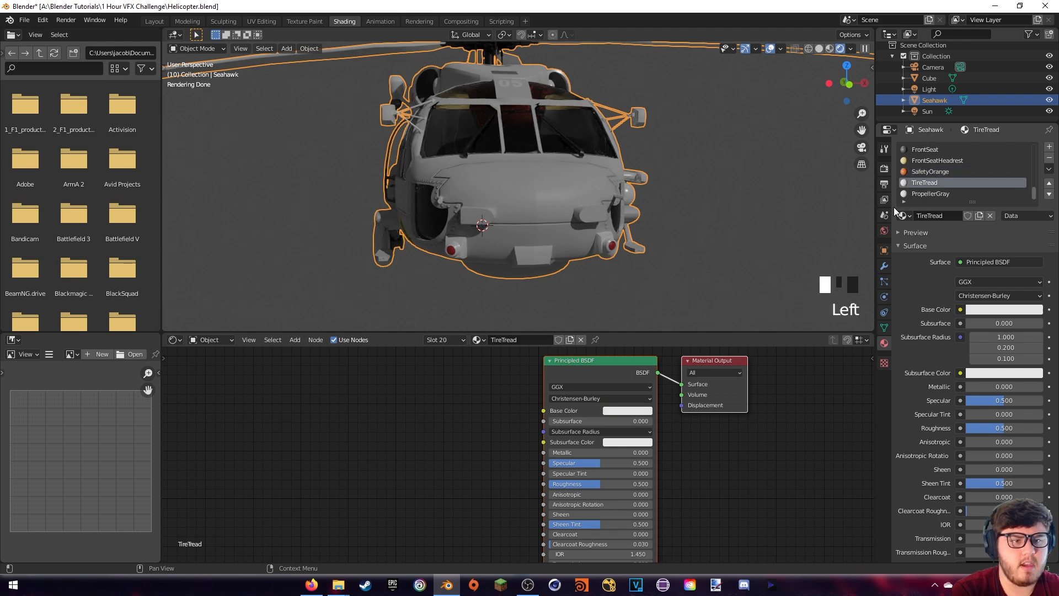
{"action": "middle_click_drag", "start_coordinate": [437, 251], "coordinate": [532, 233]}
{"action": "scroll", "coordinate": [564, 243], "scroll_direction": "up", "scroll_amount": 3}
{"action": "left_click", "coordinate": [697, 394]}
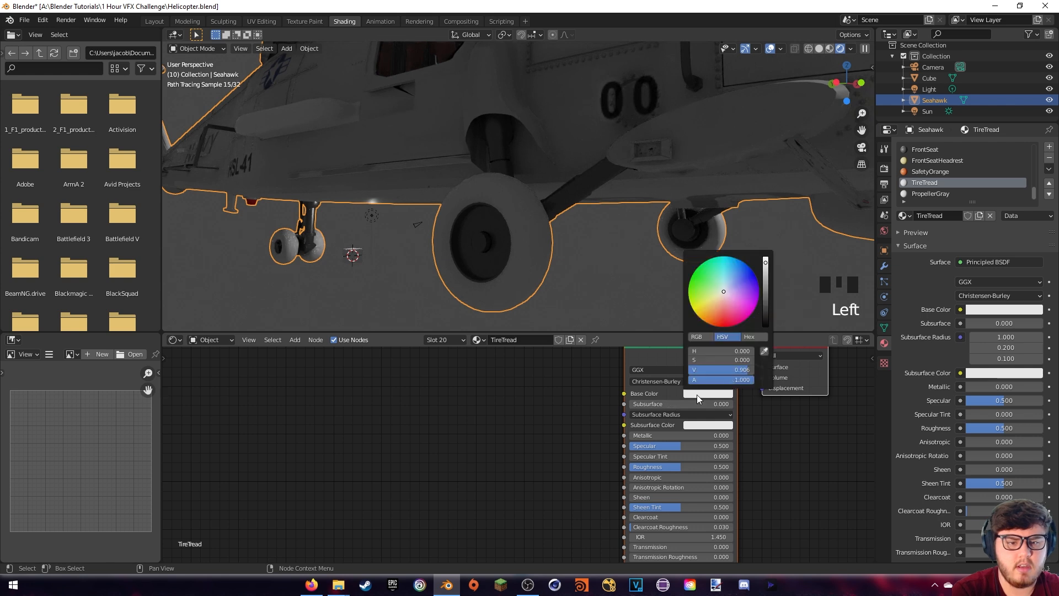
{"action": "left_click_drag", "start_coordinate": [765, 309], "coordinate": [765, 316]}
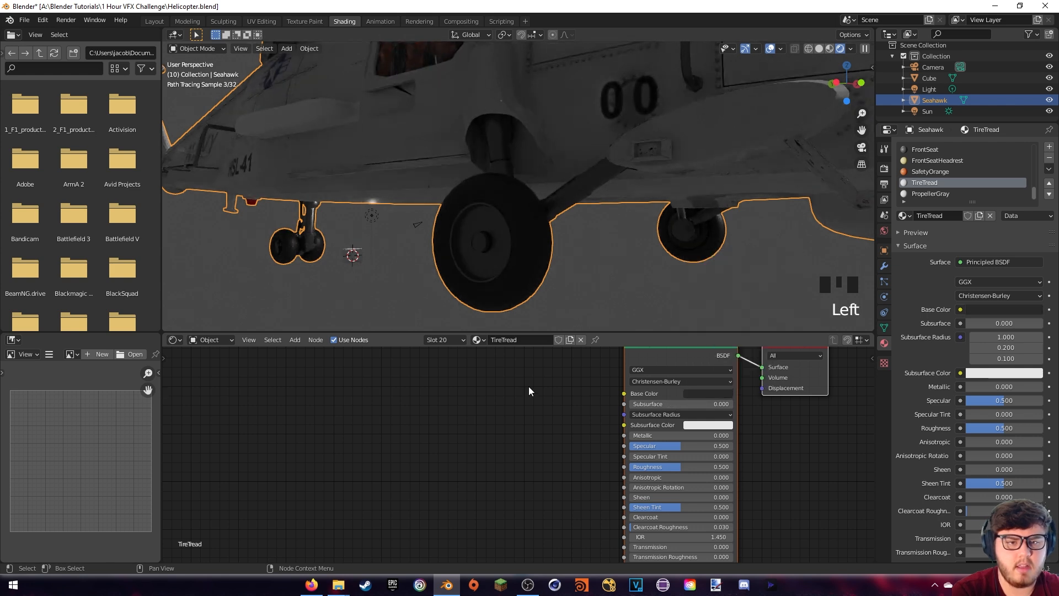
Lower TireTread's specular to about 0.359 and its roughness to about 0.355
{"action": "left_click", "coordinate": [530, 391]}
{"action": "middle_click_drag", "start_coordinate": [557, 403], "coordinate": [604, 444], "text": "shift"}
{"action": "left_click_drag", "start_coordinate": [620, 444], "coordinate": [606, 462]}
Add a Wave Texture node to the TireTread material and place it beside the Principled BSDF node
{"action": "middle_click_drag", "start_coordinate": [482, 439], "coordinate": [568, 376], "text": "shift"}
{"action": "key", "text": "shift+a"}
{"action": "left_click", "coordinate": [443, 405]}
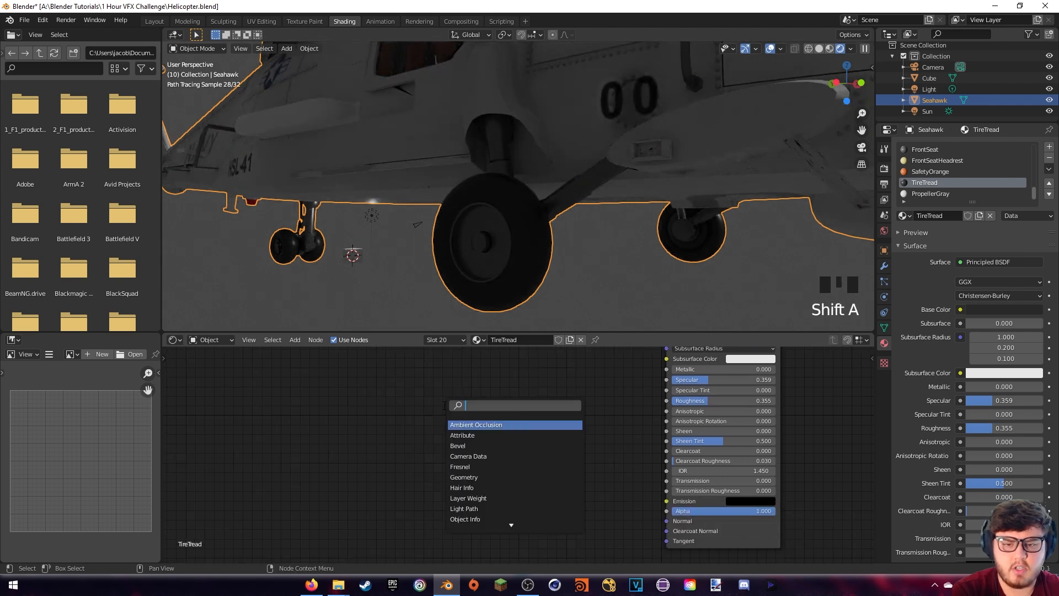
{"action": "type", "text": "wave"}
{"action": "left_click", "coordinate": [462, 425]}
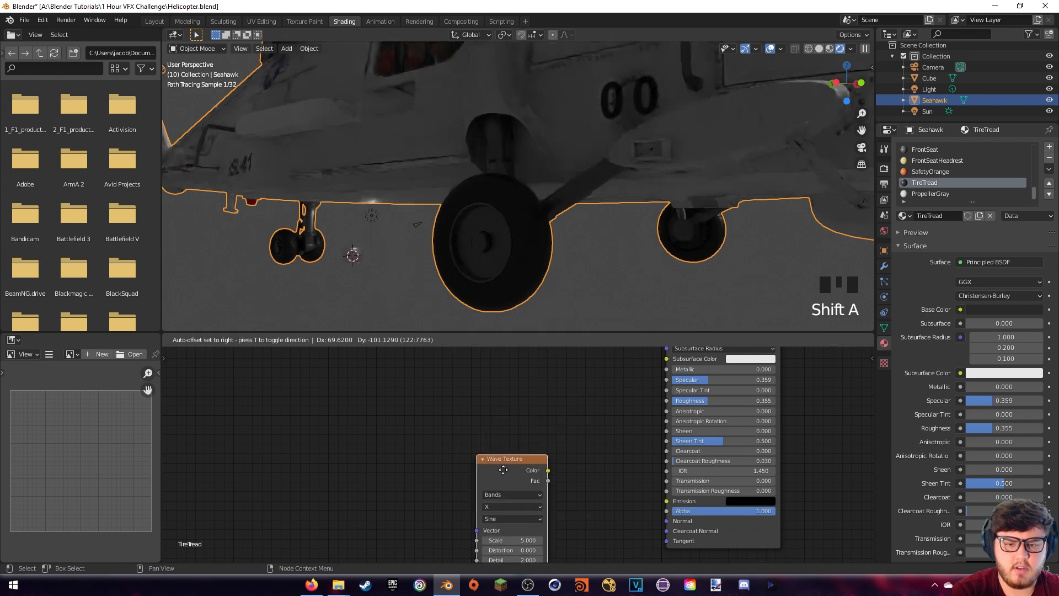
{"action": "left_click", "coordinate": [432, 469]}
Add a Bump node to TireTread, feeding the Wave Texture's Color into its Height and its Normal output into the Principled BSDF's Normal
{"action": "middle_click_drag", "start_coordinate": [536, 464], "coordinate": [535, 427]}
{"action": "key", "text": "shift+a"}
{"action": "left_click", "coordinate": [535, 426]}
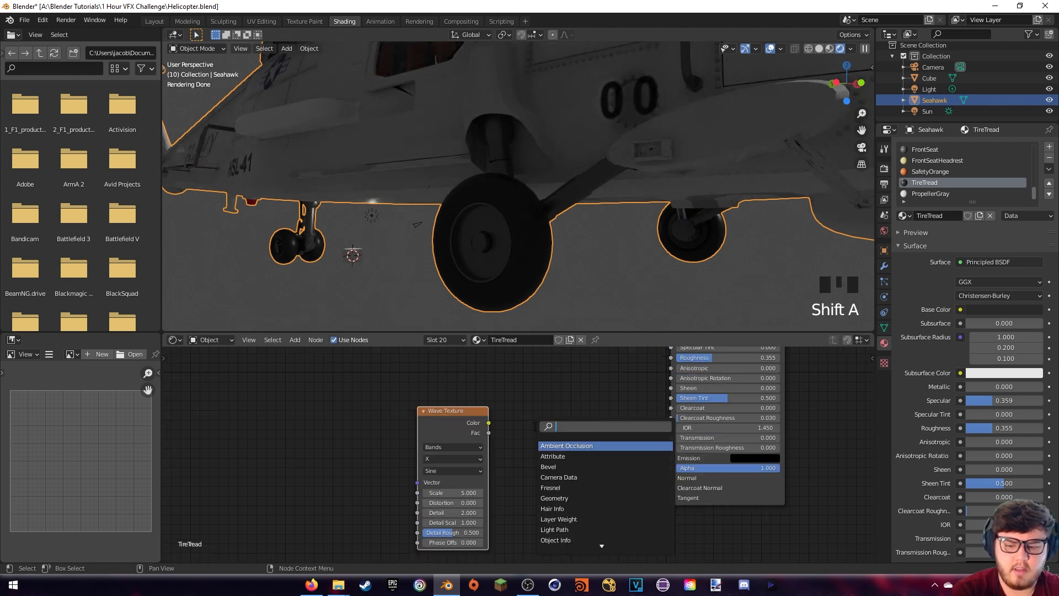
{"action": "type", "text": "bump"}
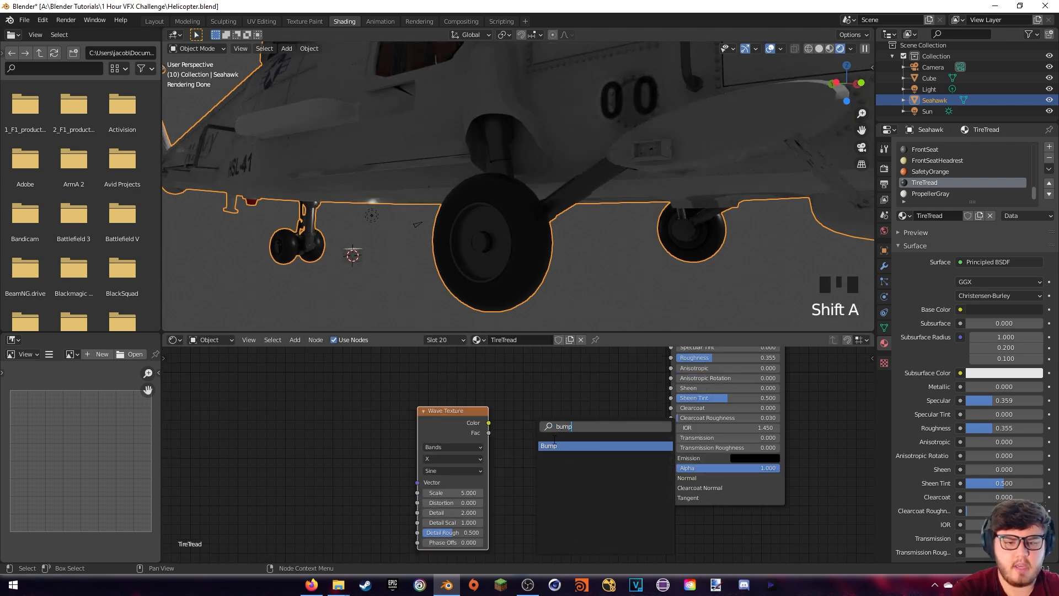
{"action": "key", "text": "Return"}
{"action": "left_click", "coordinate": [621, 444]}
{"action": "left_click_drag", "start_coordinate": [635, 437], "coordinate": [650, 480]}
{"action": "left_click_drag", "start_coordinate": [489, 423], "coordinate": [573, 482]}
{"action": "middle_click_drag", "start_coordinate": [546, 427], "coordinate": [533, 424], "text": "shift"}
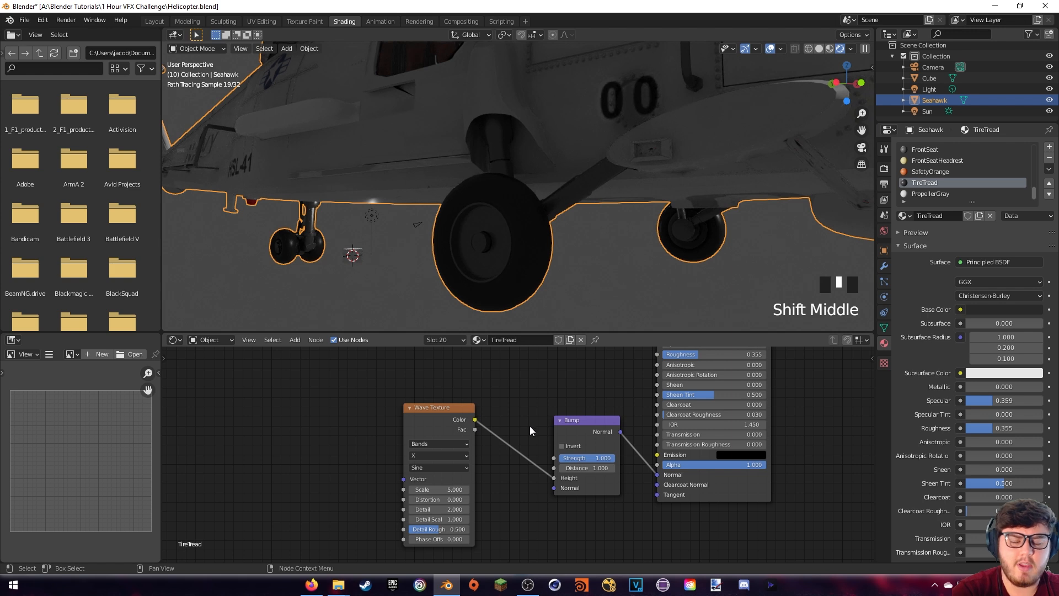
Preview the Wave Texture on the tires and set its bands direction to Diagonal and its scale to about 150.8
{"action": "left_click", "coordinate": [445, 409], "text": "ctrl+shift"}
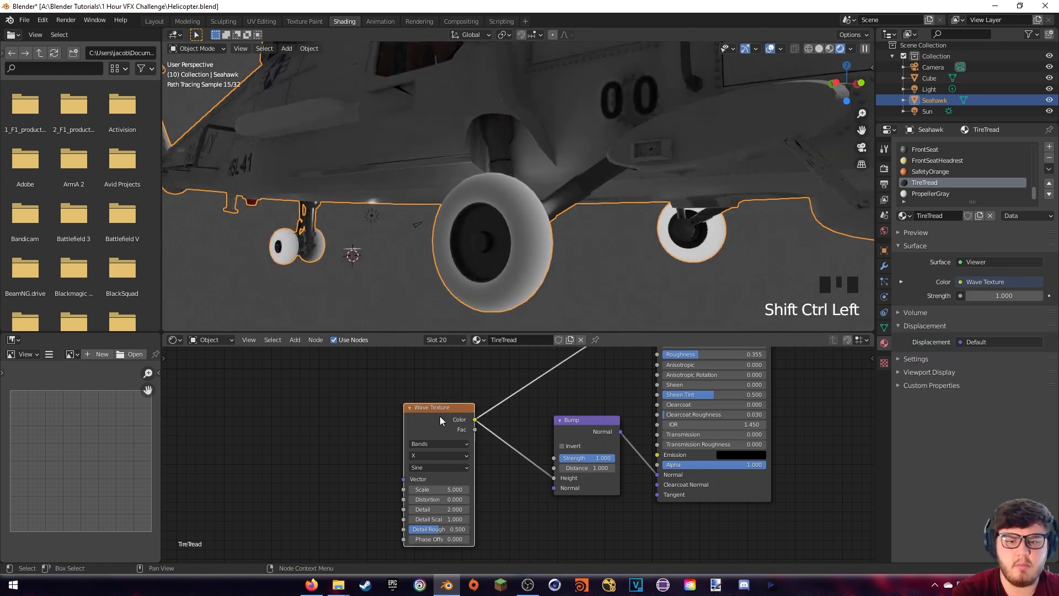
{"action": "left_click", "coordinate": [439, 416], "text": "ctrl+shift"}
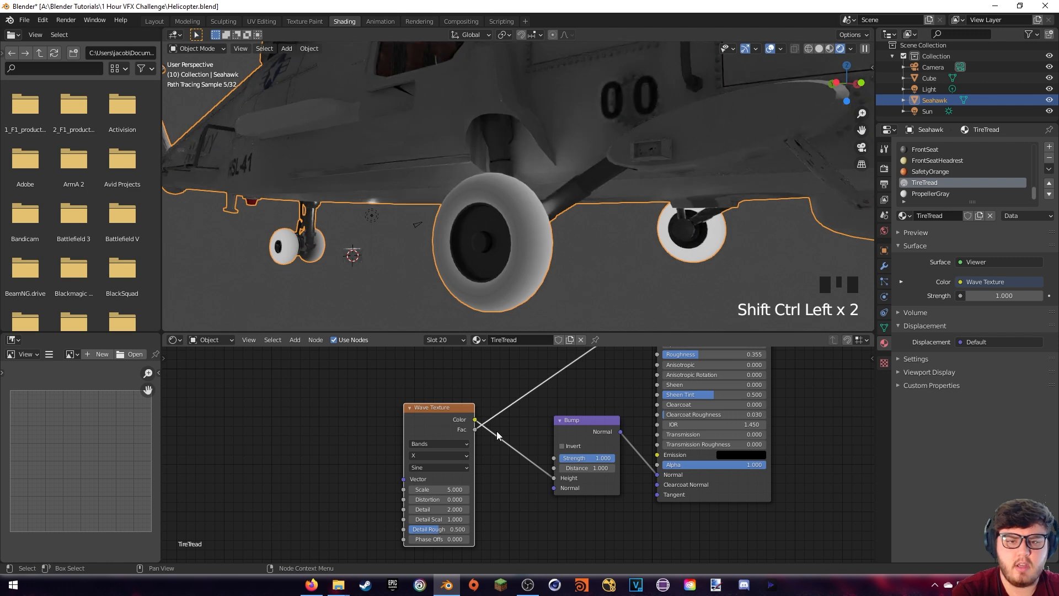
{"action": "left_click", "coordinate": [425, 456]}
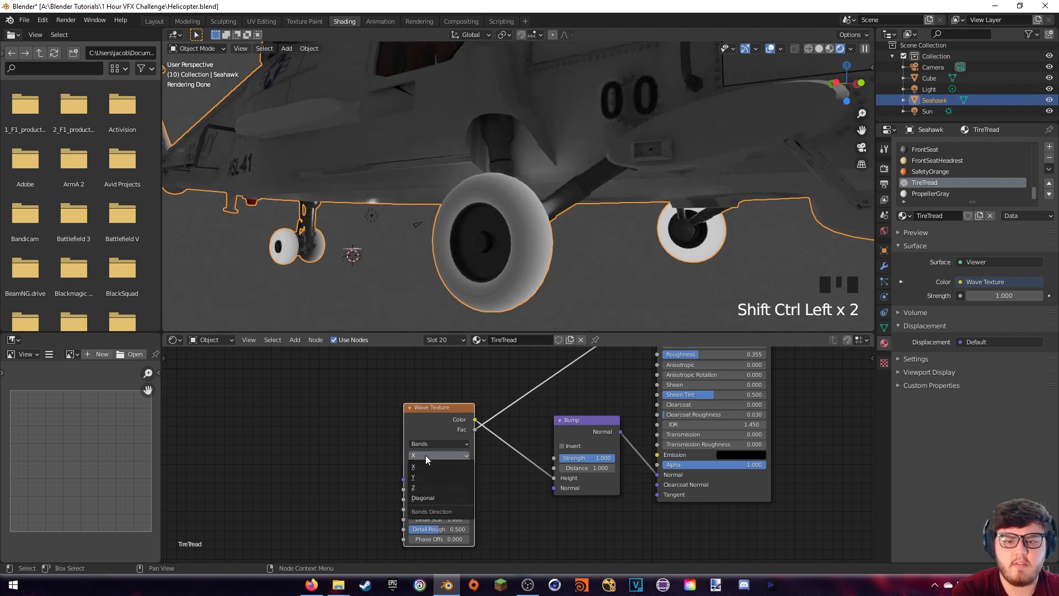
{"action": "left_click", "coordinate": [425, 497]}
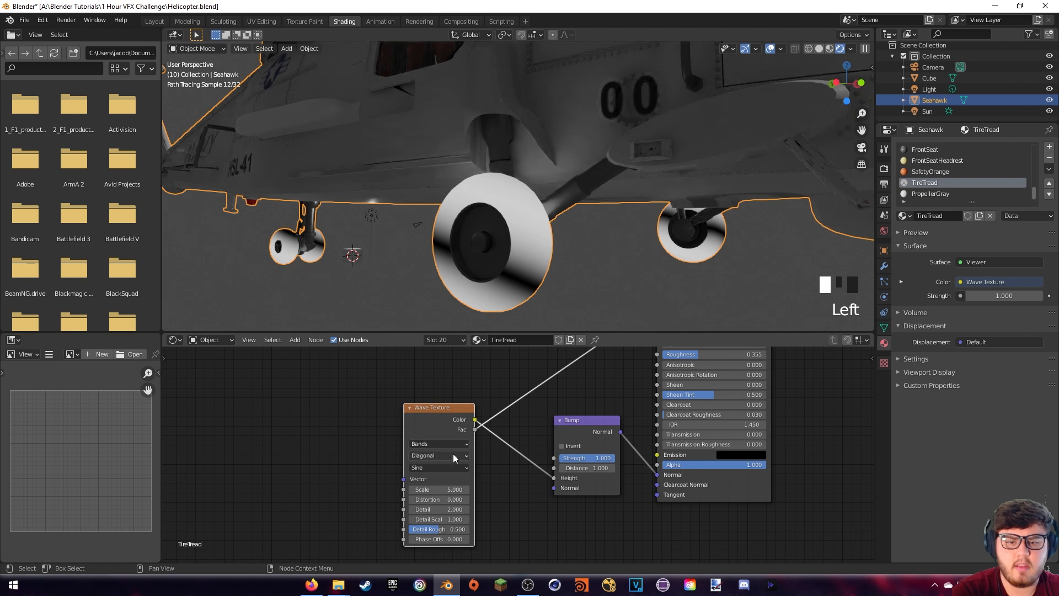
{"action": "left_click_drag", "start_coordinate": [436, 489], "coordinate": [516, 489]}
{"action": "middle_click_drag", "start_coordinate": [619, 220], "coordinate": [594, 222]}
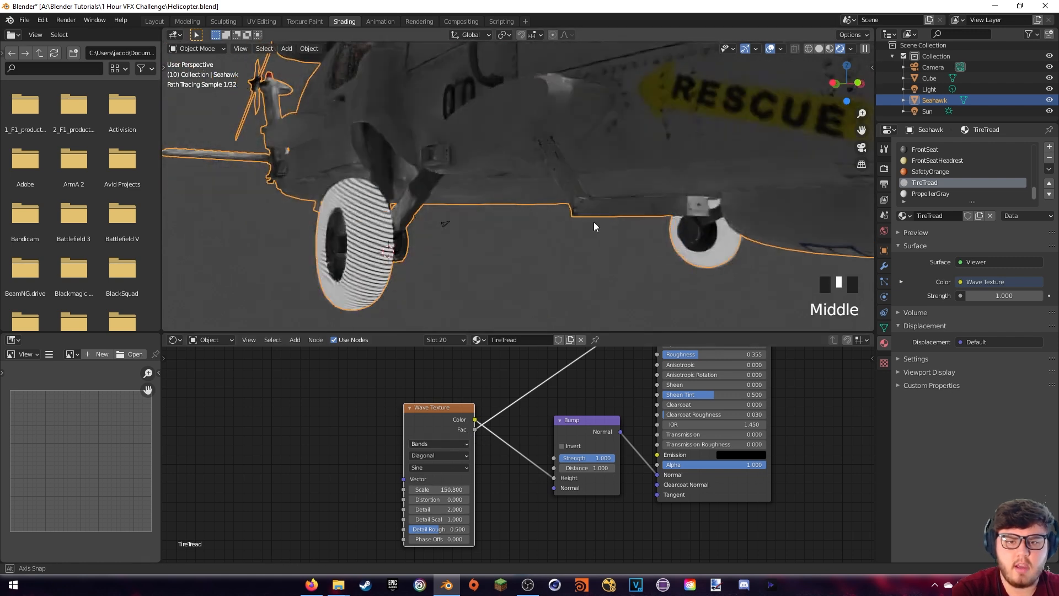
{"action": "middle_click_drag", "start_coordinate": [486, 270], "coordinate": [516, 271], "text": "shift"}
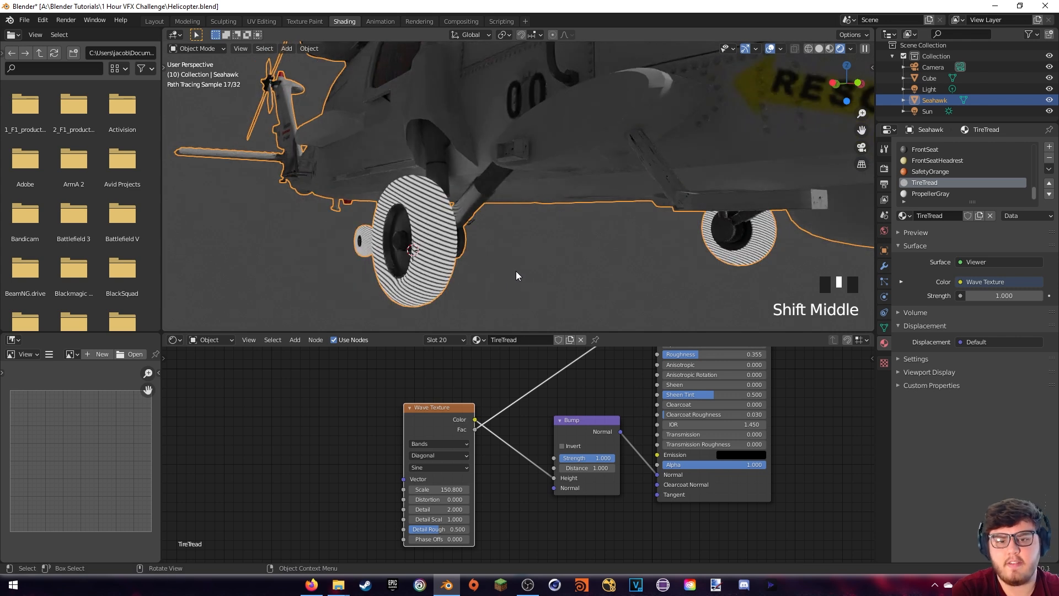
Connect the Wave Texture's Fac output to the Bump height, restore the Principled BSDF to the material output, and inspect the tire
{"action": "left_click_drag", "start_coordinate": [475, 429], "coordinate": [555, 480]}
{"action": "middle_click_drag", "start_coordinate": [601, 403], "coordinate": [339, 557], "text": "shift"}
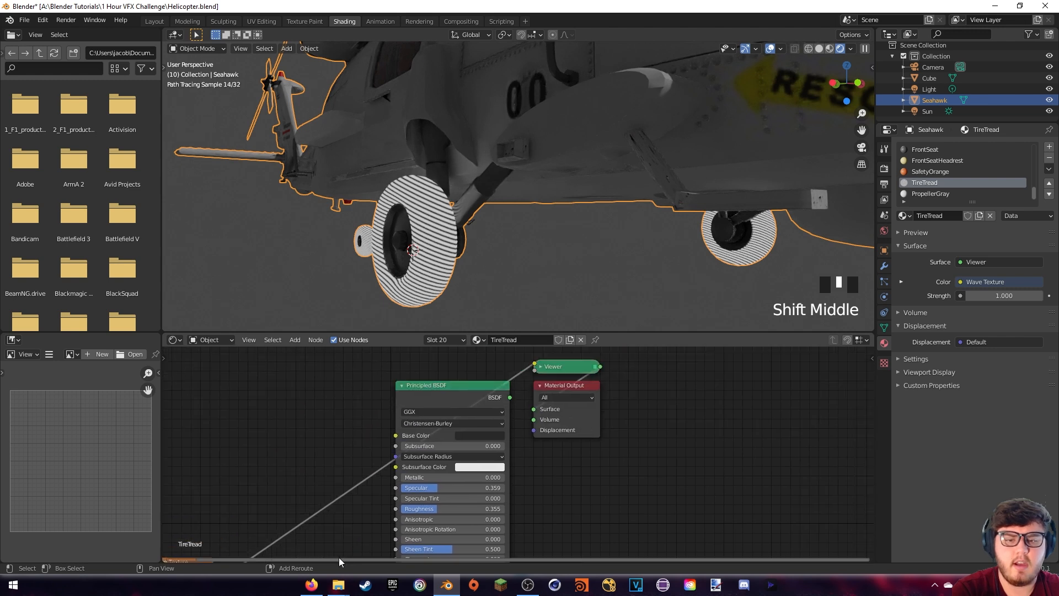
{"action": "left_click", "coordinate": [452, 398], "text": "ctrl+shift"}
{"action": "scroll", "coordinate": [385, 288], "scroll_direction": "up", "scroll_amount": 2}
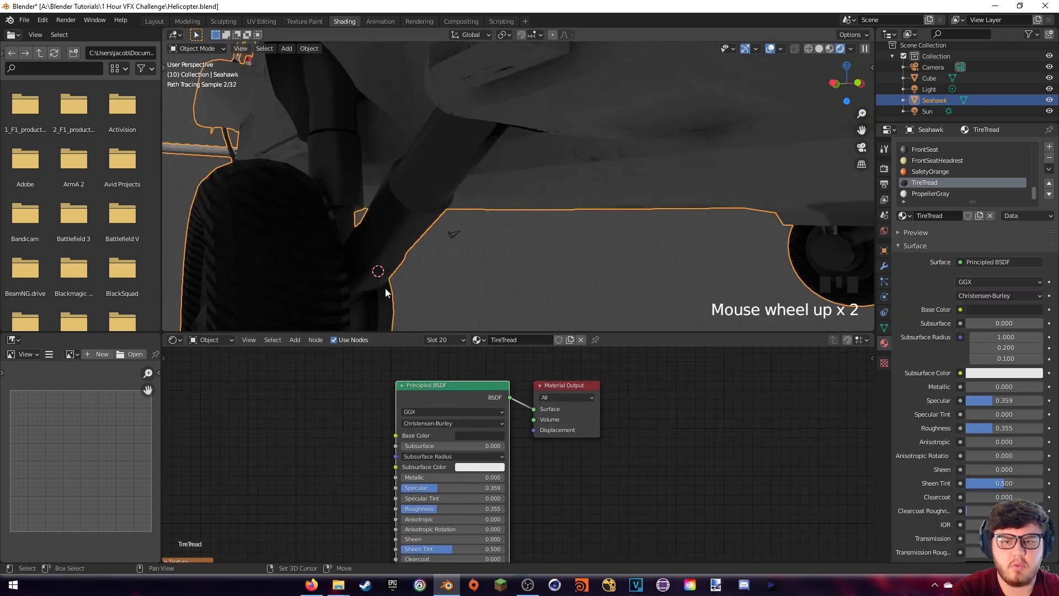
{"action": "middle_click_drag", "start_coordinate": [386, 288], "coordinate": [424, 266], "text": "shift"}
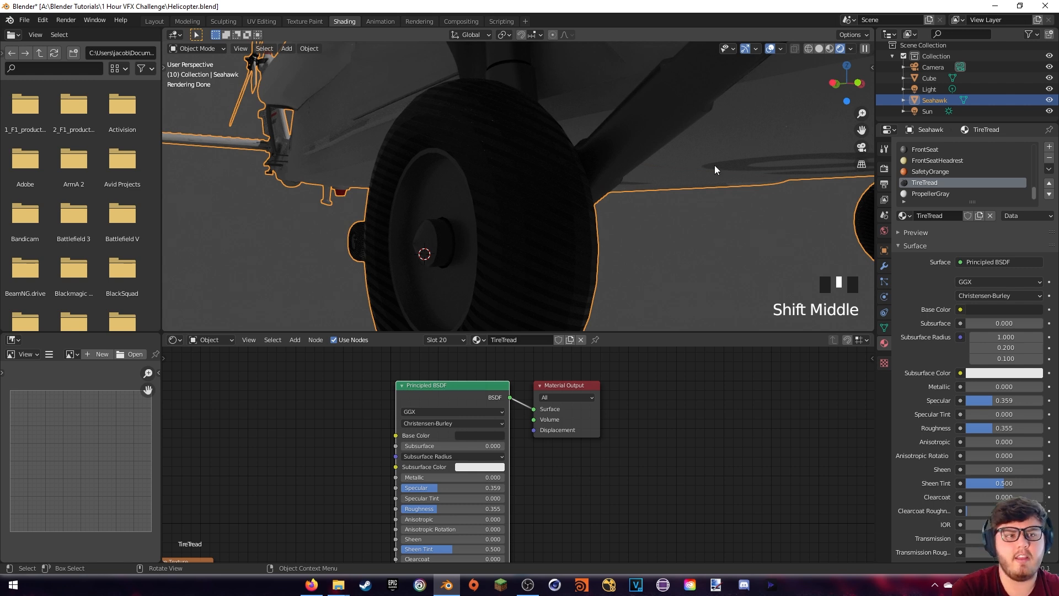
Select the PropellerGray material and darken its base color to a medium gray
{"action": "left_click", "coordinate": [942, 192]}
{"action": "middle_click_drag", "start_coordinate": [694, 184], "coordinate": [644, 194]}
{"action": "scroll", "coordinate": [668, 188], "scroll_direction": "down", "scroll_amount": 10}
{"action": "scroll", "coordinate": [644, 200], "scroll_direction": "up", "scroll_amount": 4}
{"action": "scroll", "coordinate": [653, 202], "scroll_direction": "down", "scroll_amount": 1}
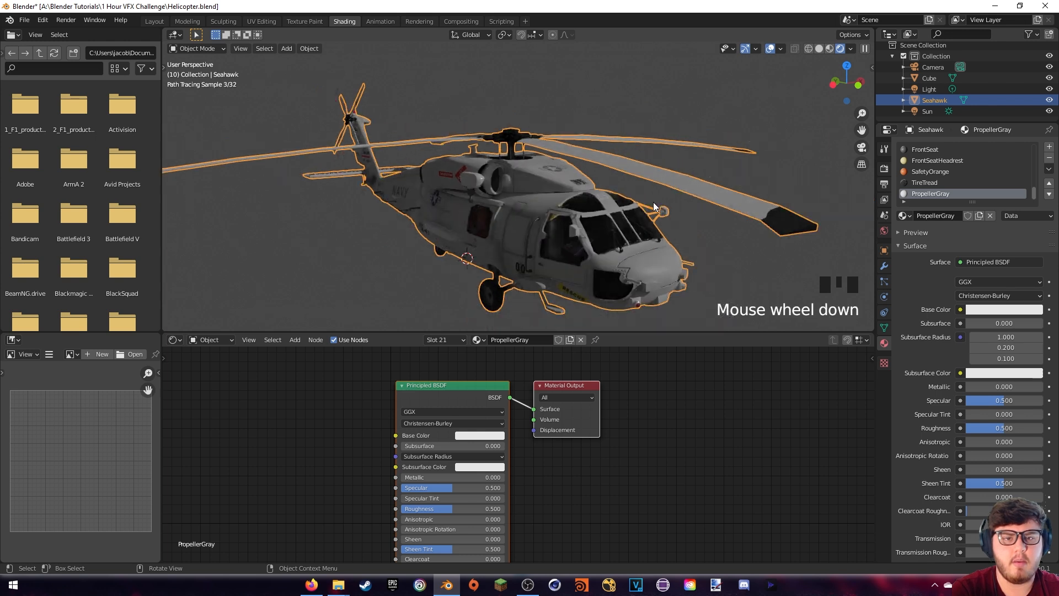
{"action": "left_click", "coordinate": [1009, 309]}
{"action": "left_click_drag", "start_coordinate": [1037, 193], "coordinate": [1036, 215]}
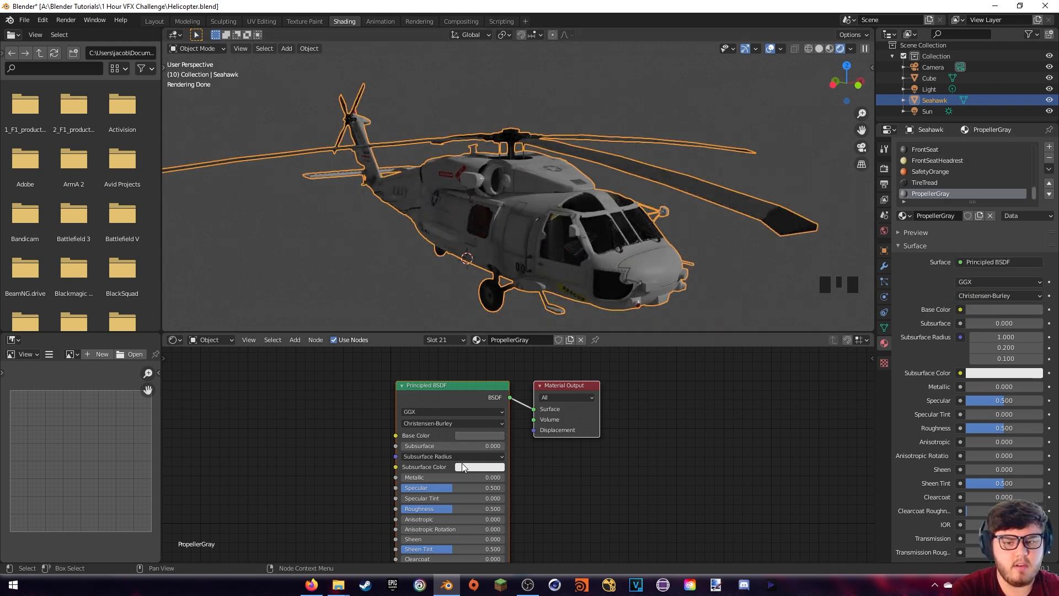
Set PropellerGray's metallic to about 0.823 and its roughness to about 0.318, checking the helicopter from several sides
{"action": "left_click_drag", "start_coordinate": [457, 478], "coordinate": [542, 478]}
{"action": "left_click_drag", "start_coordinate": [456, 513], "coordinate": [448, 509]}
{"action": "mouse_move", "coordinate": [591, 295]}
{"action": "middle_mouse_down"}
{"action": "mouse_move", "coordinate": [575, 304]}
{"action": "mouse_move", "coordinate": [616, 321]}
{"action": "mouse_move", "coordinate": [608, 289]}
{"action": "middle_mouse_up"}
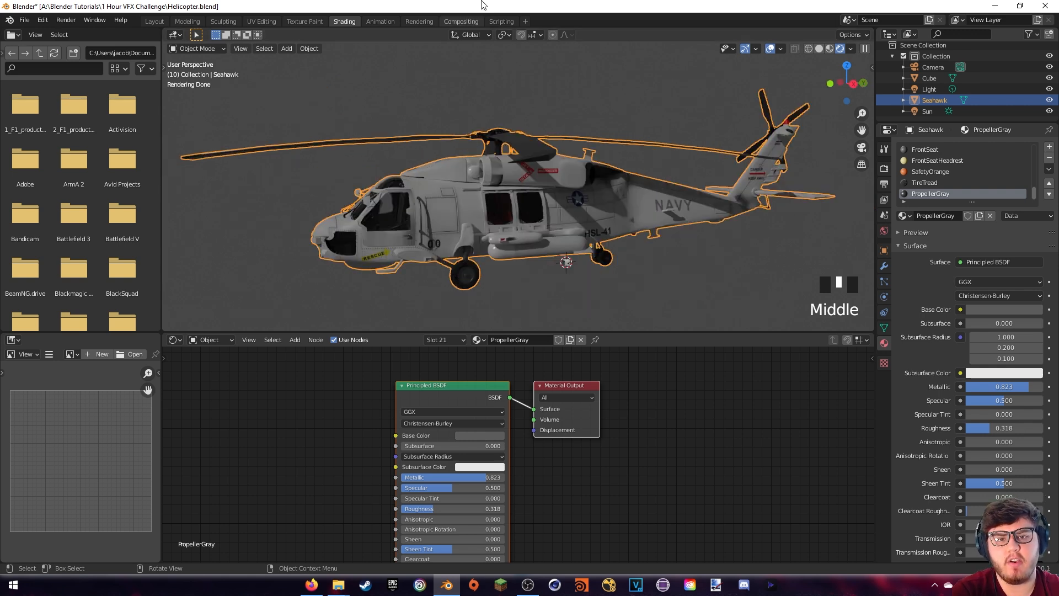
{"action": "middle_click_drag", "start_coordinate": [453, 219], "coordinate": [592, 228]}
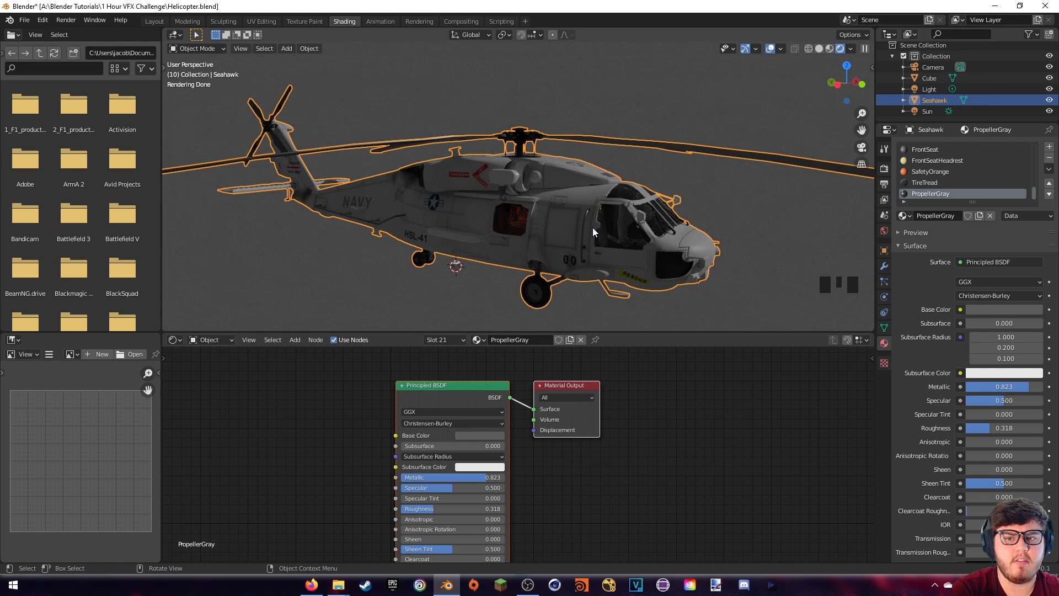
{"action": "middle_click_drag", "start_coordinate": [632, 214], "coordinate": [564, 218]}
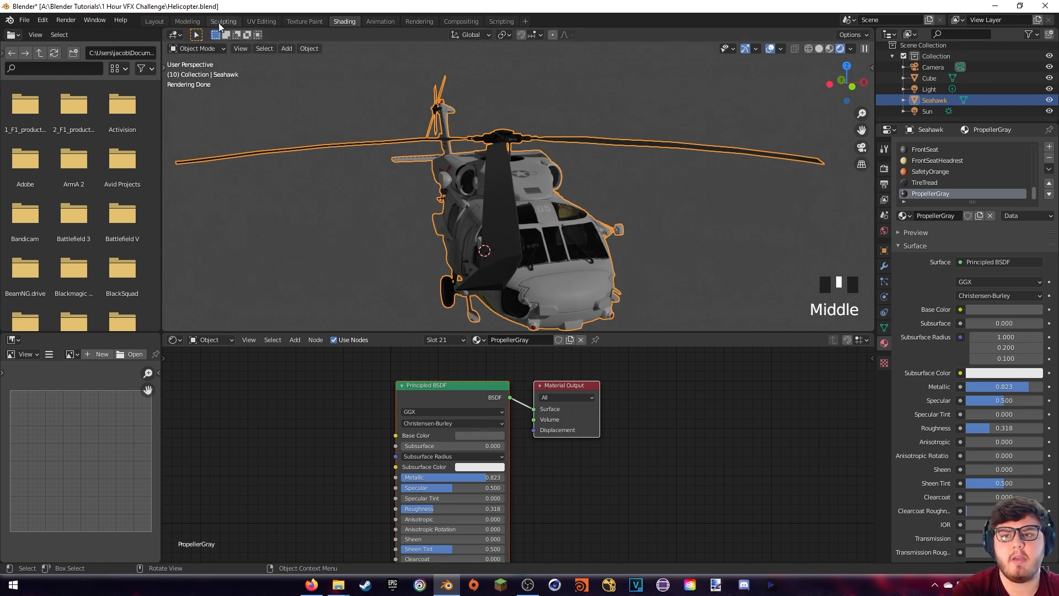
Switch to the Layout workspace and view the helicopter from the side
{"action": "left_click", "coordinate": [154, 22]}
{"action": "middle_click_drag", "start_coordinate": [401, 260], "coordinate": [385, 232]}
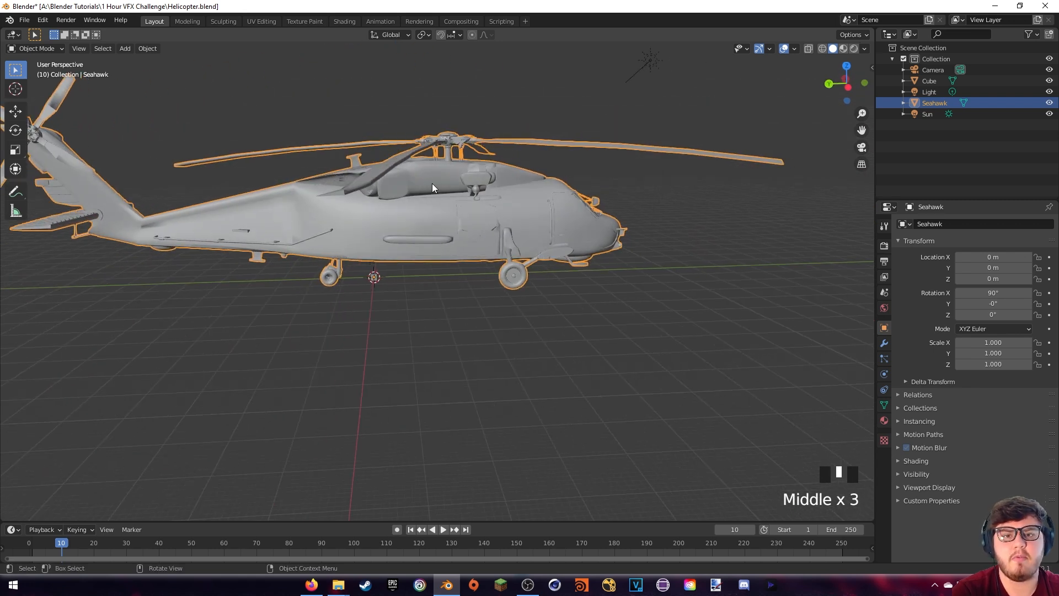
{"action": "key", "text": "g"}
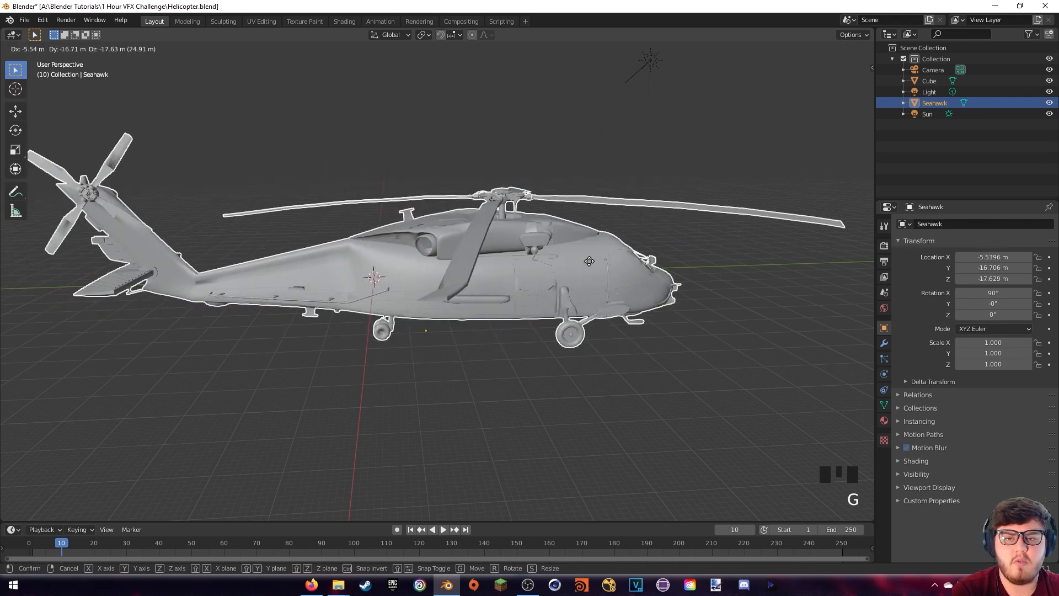
{"action": "key", "text": "Escape"}
{"action": "key", "text": "r"}
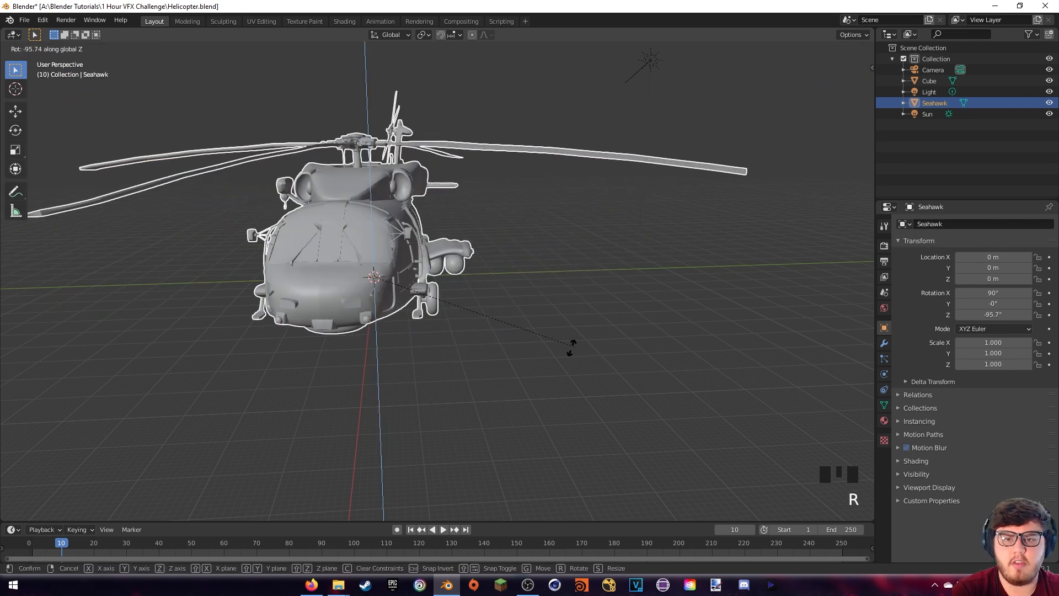
{"action": "key", "text": "Escape"}
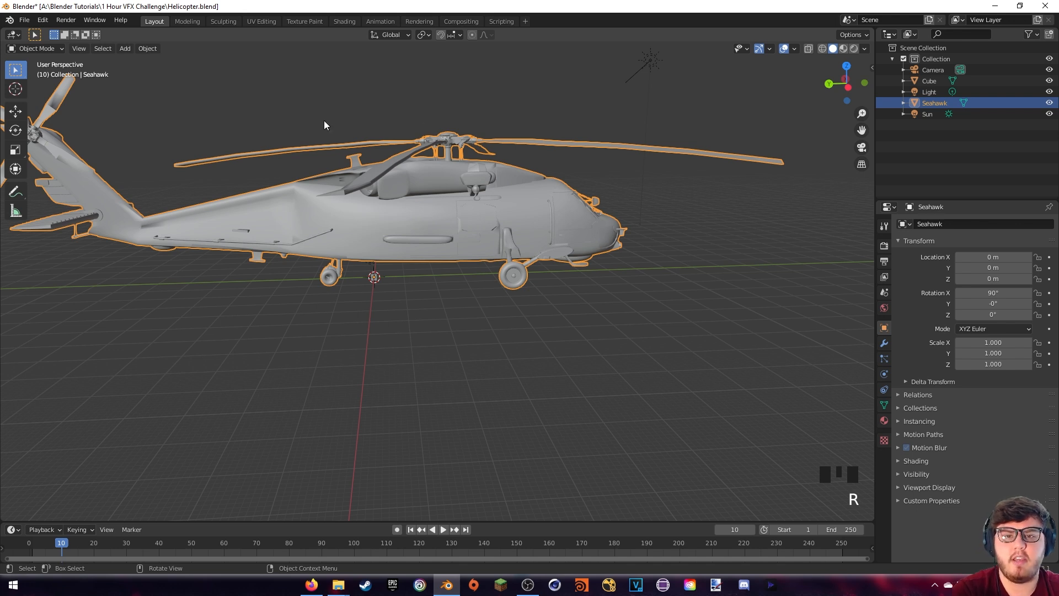
Enter Edit Mode on the Seahawk mesh and view the tail rotor edge-on from behind
{"action": "middle_click_drag", "start_coordinate": [324, 126], "coordinate": [335, 145], "text": "shift"}
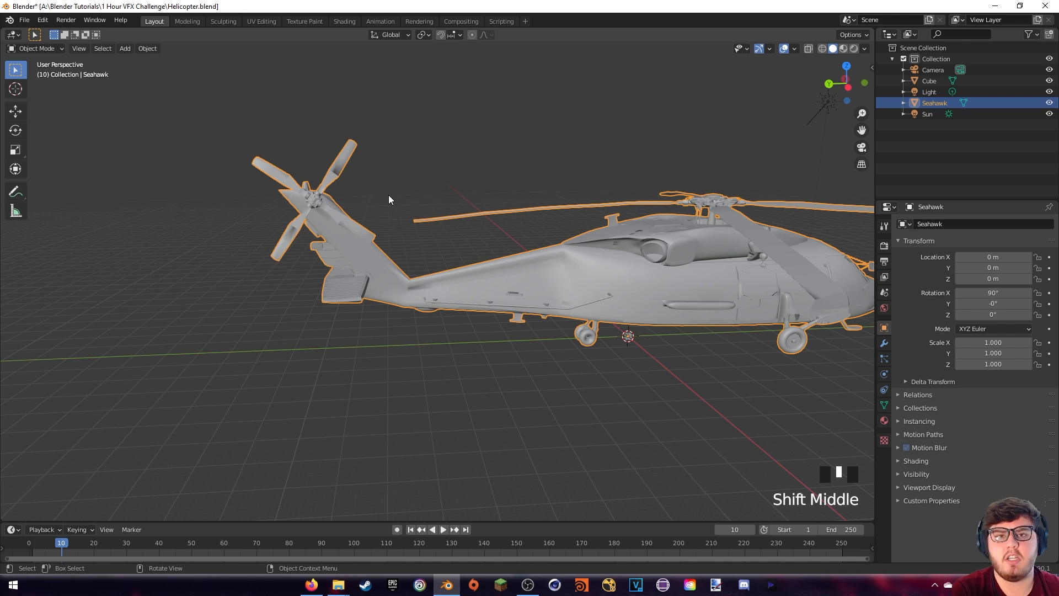
{"action": "middle_click_drag", "start_coordinate": [389, 196], "coordinate": [486, 92], "text": "shift"}
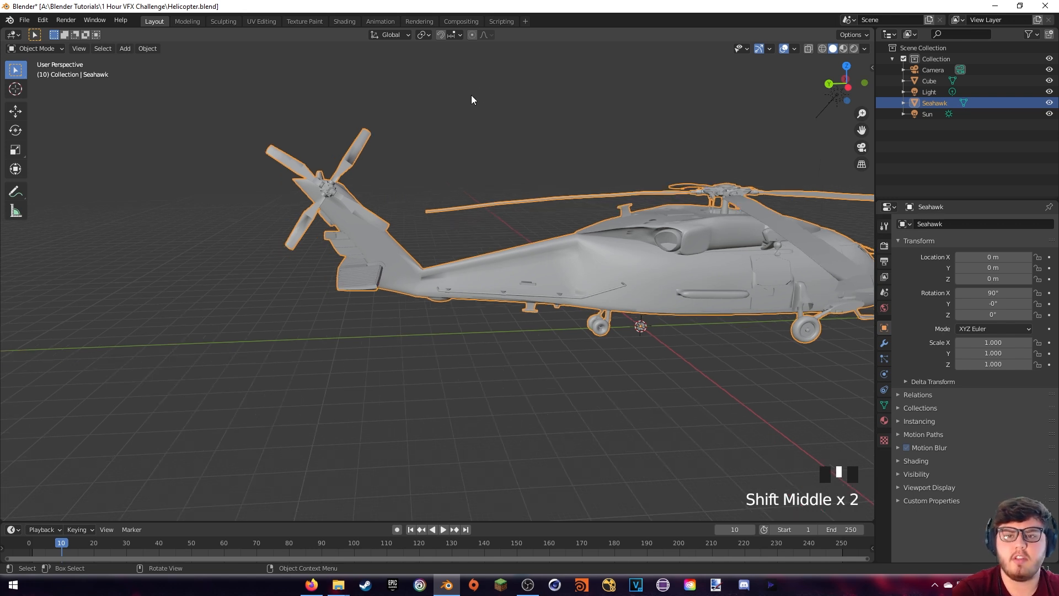
{"action": "key", "text": "Tab"}
{"action": "middle_click_drag", "start_coordinate": [433, 116], "coordinate": [440, 164]}
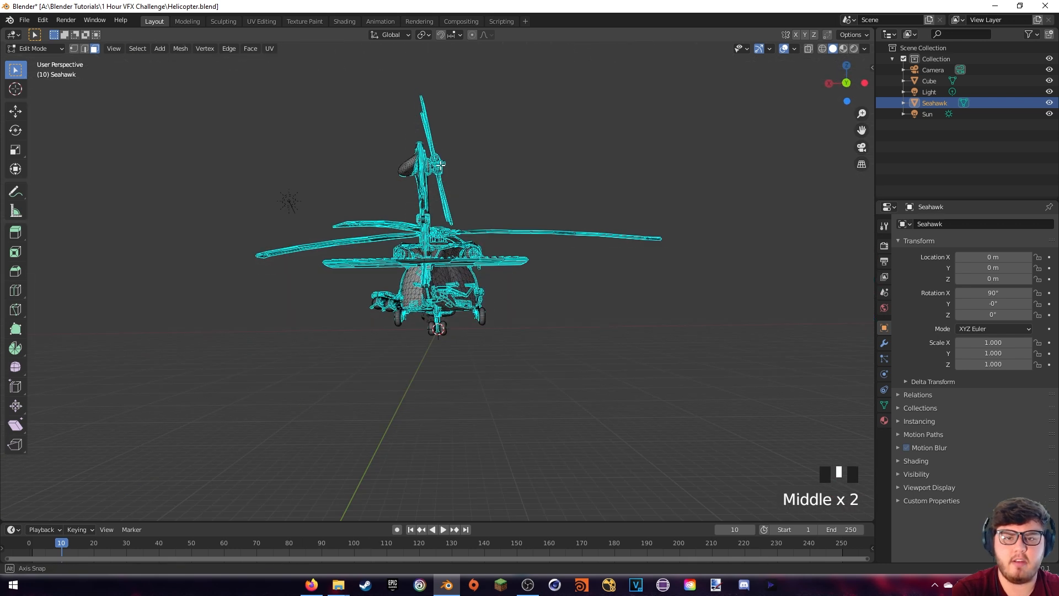
{"action": "middle_click_drag", "start_coordinate": [479, 127], "coordinate": [482, 188], "text": "shift"}
{"action": "scroll", "coordinate": [473, 165], "scroll_direction": "up", "scroll_amount": 3}
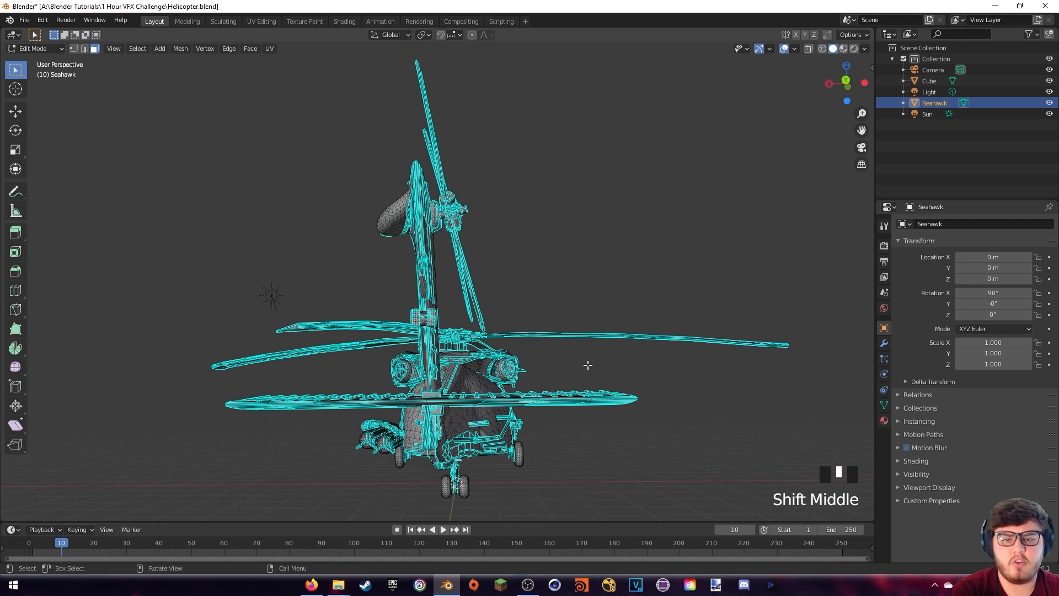
{"action": "left_click", "coordinate": [808, 49]}
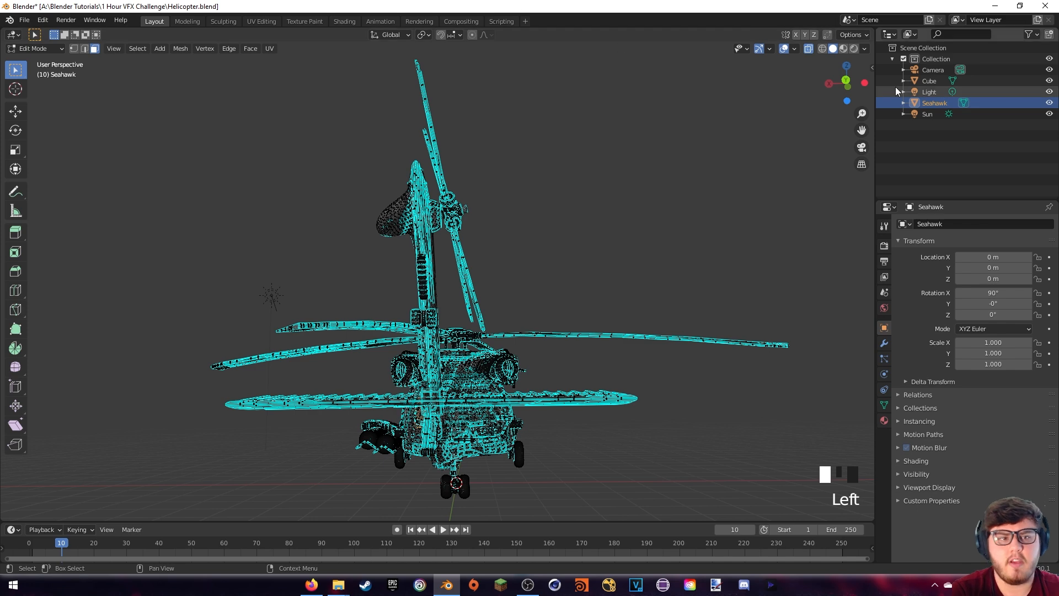
{"action": "left_click", "coordinate": [808, 49]}
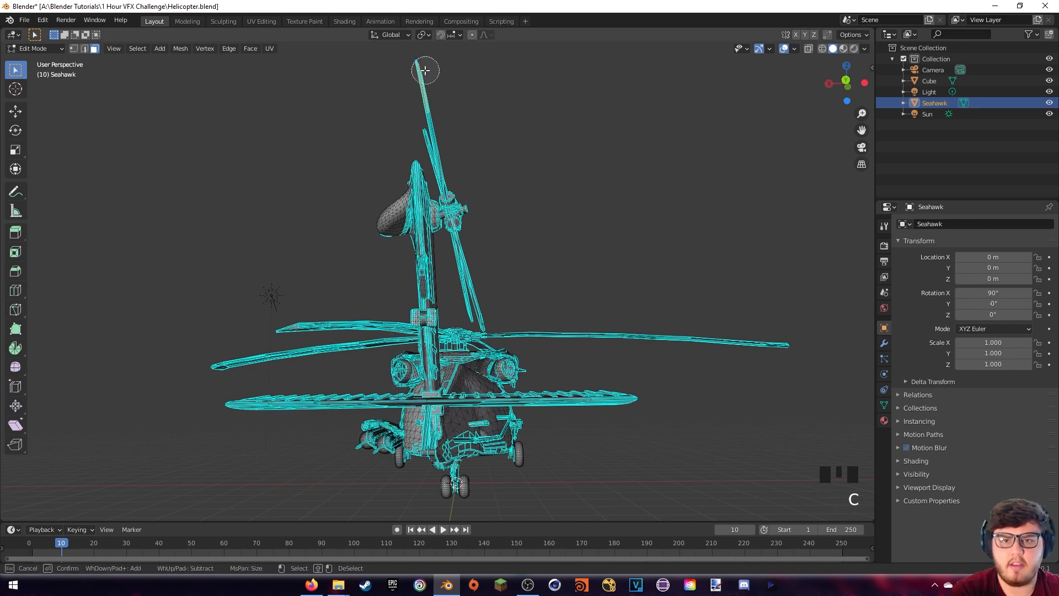
{"action": "middle_click_drag", "start_coordinate": [492, 114], "coordinate": [453, 205]}
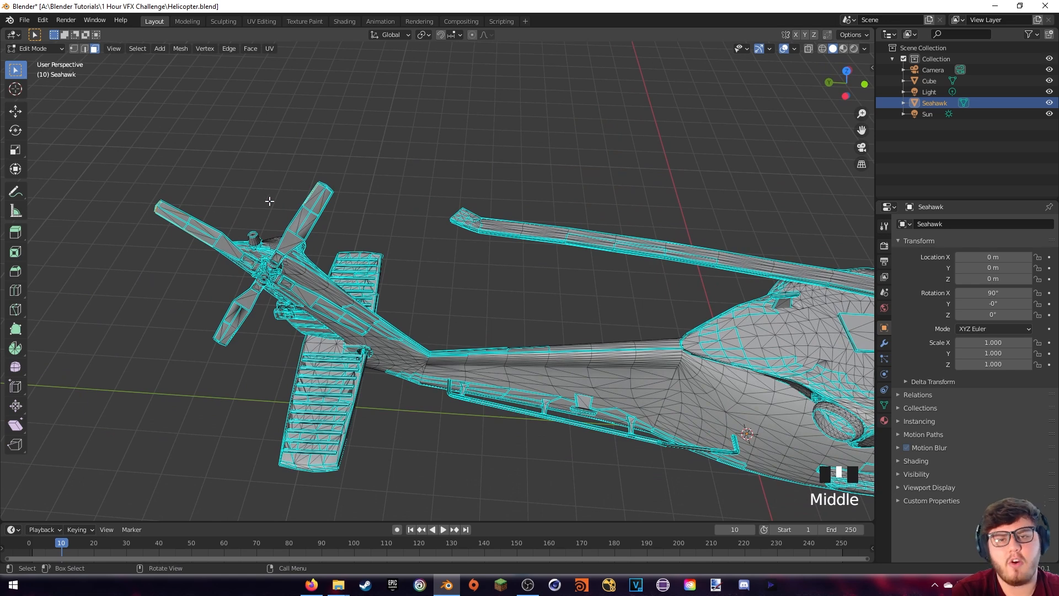
{"action": "middle_click_drag", "start_coordinate": [269, 201], "coordinate": [431, 121]}
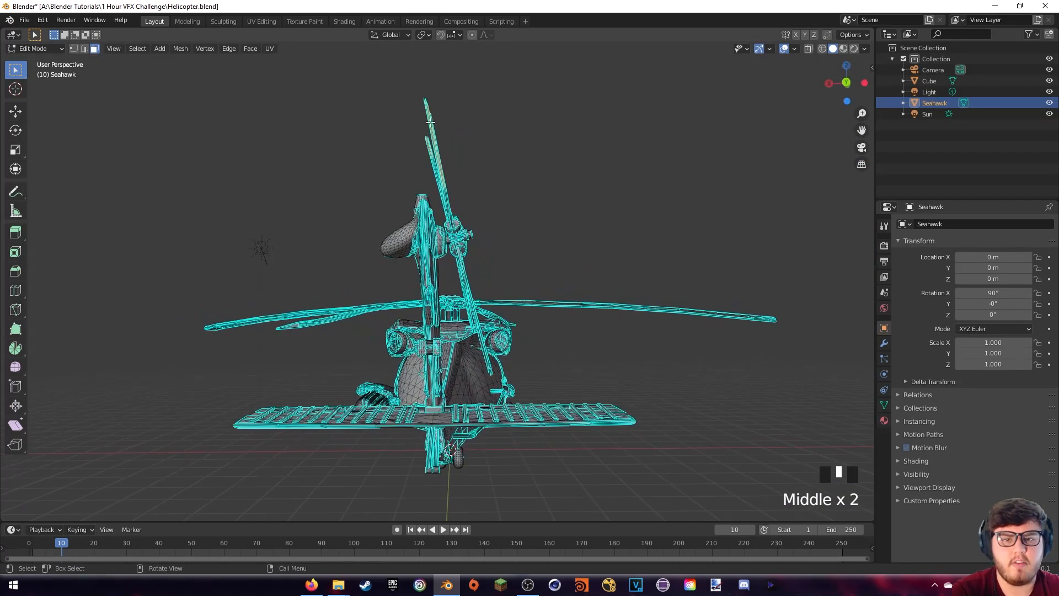
Turn on X-ray and clear the partial tail rotor blade selection, returning to the edge-on view from behind
{"action": "left_click", "coordinate": [809, 49]}
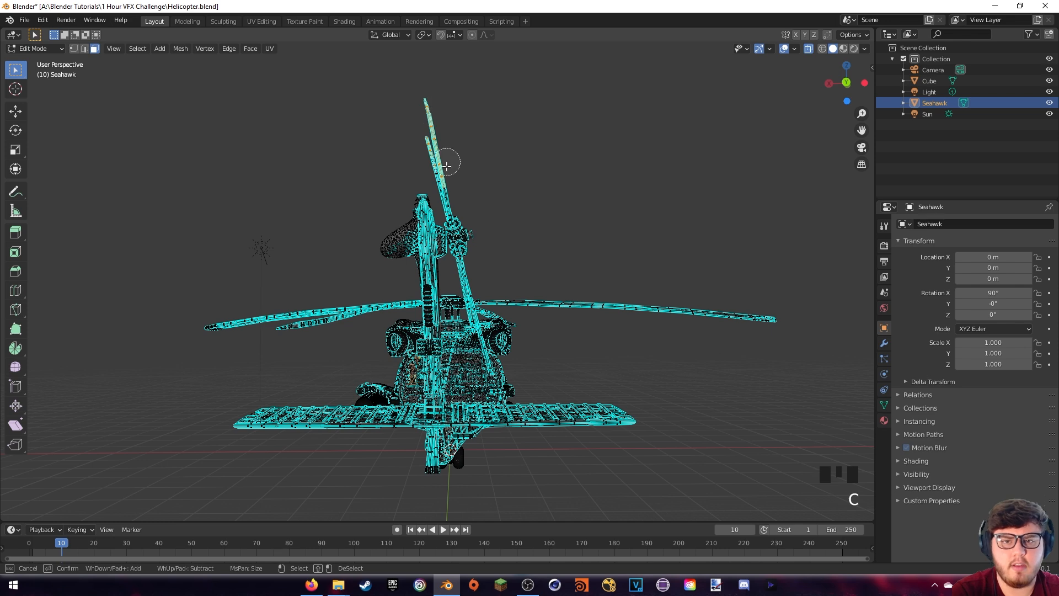
{"action": "middle_click_drag", "start_coordinate": [560, 159], "coordinate": [222, 178]}
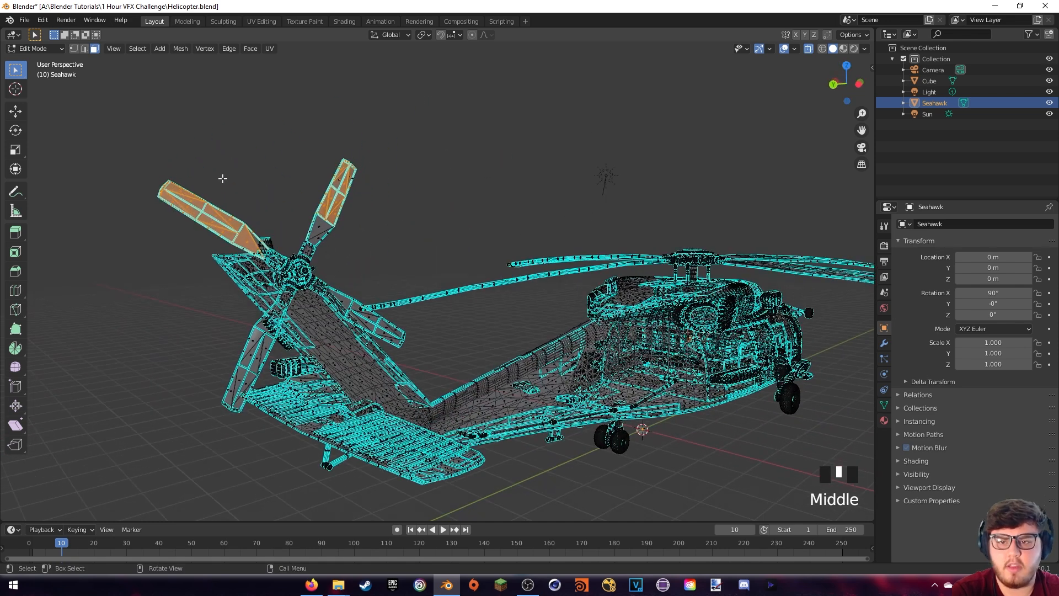
{"action": "left_click", "coordinate": [303, 183]}
{"action": "middle_click_drag", "start_coordinate": [390, 190], "coordinate": [458, 172]}
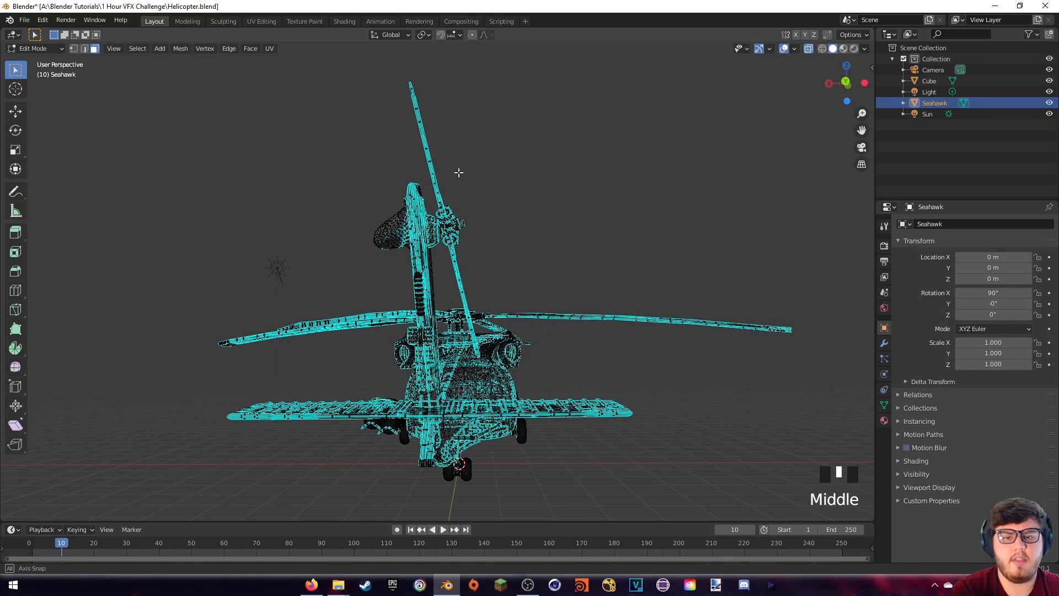
Circle-select the entire tail rotor, covering all its blades and the hub, and check the selection from the side
{"action": "key", "text": "c"}
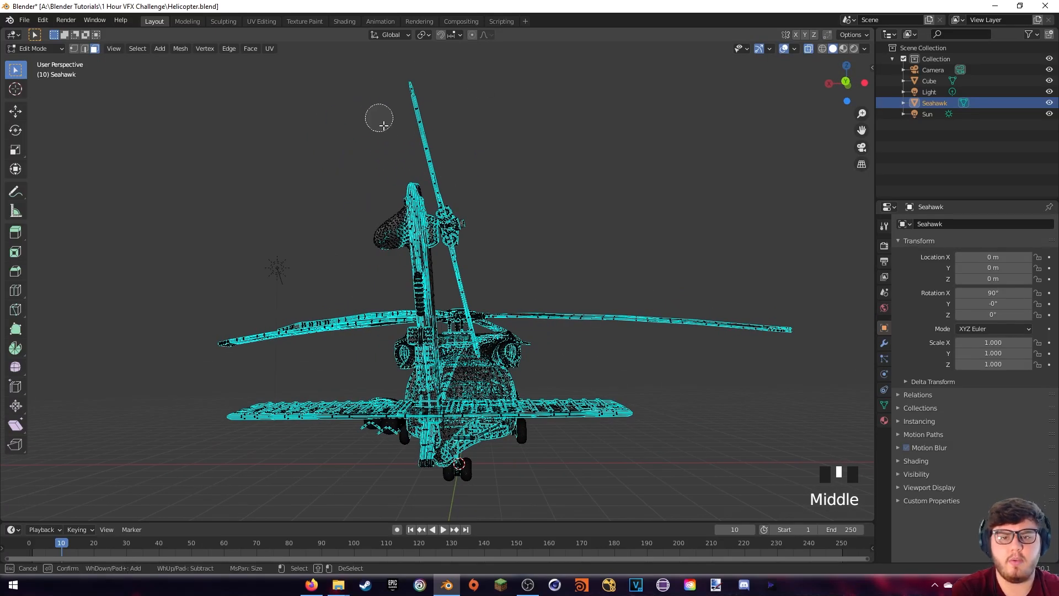
{"action": "left_click_drag", "start_coordinate": [420, 101], "coordinate": [458, 247]}
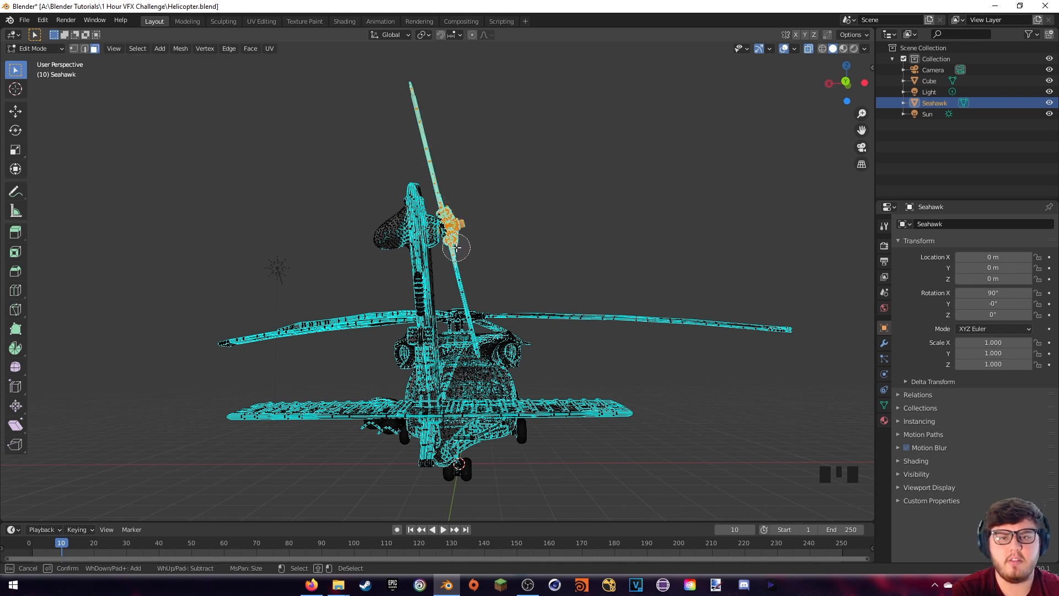
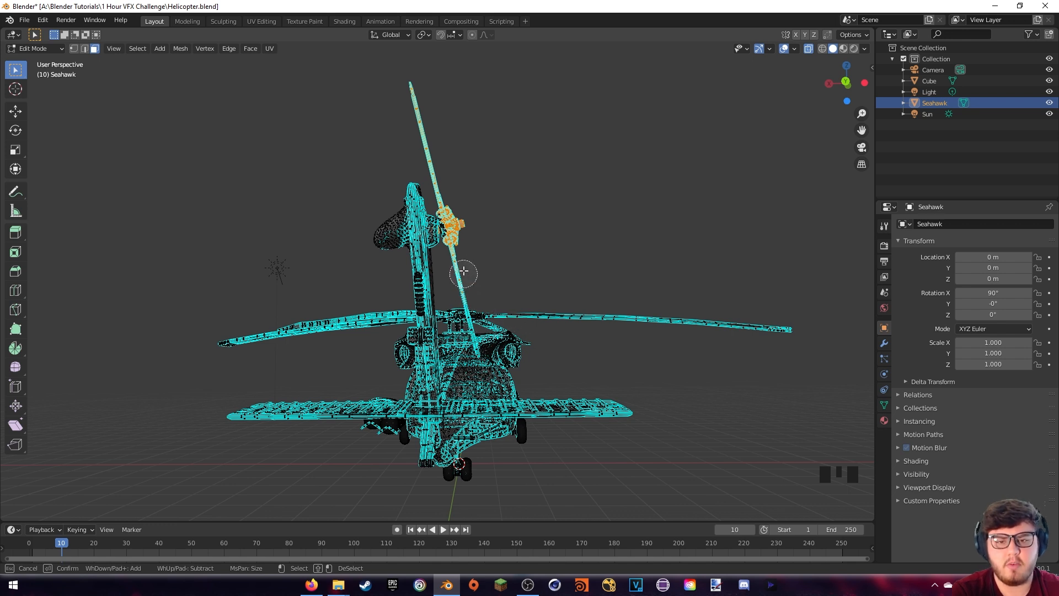
{"action": "middle_click_drag", "start_coordinate": [466, 271], "coordinate": [479, 268]}
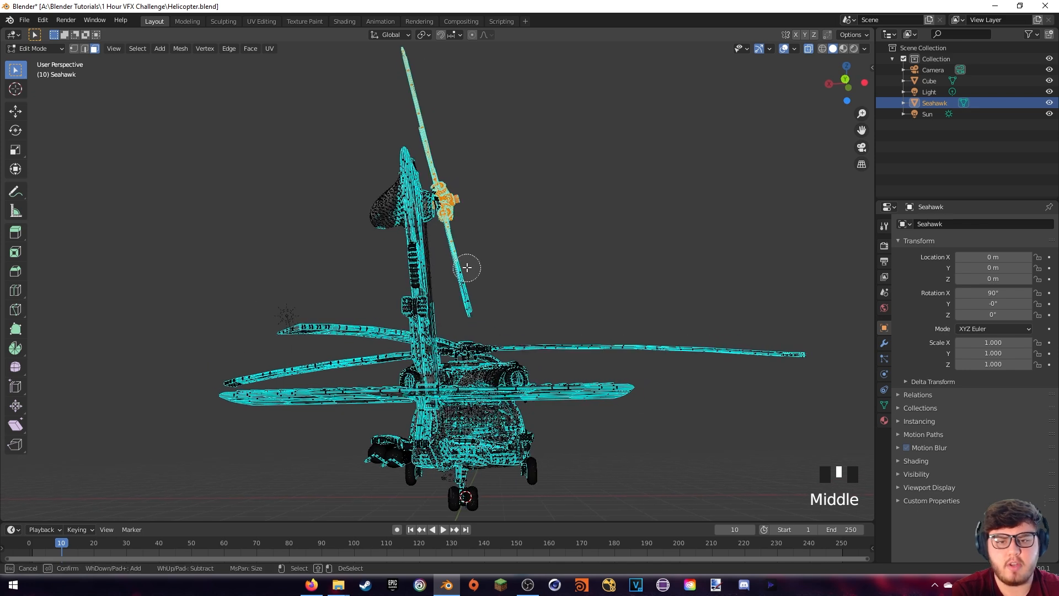
{"action": "key", "text": "c"}
{"action": "right_click", "coordinate": [475, 263]}
{"action": "scroll", "coordinate": [478, 262], "scroll_direction": "up", "scroll_amount": 2}
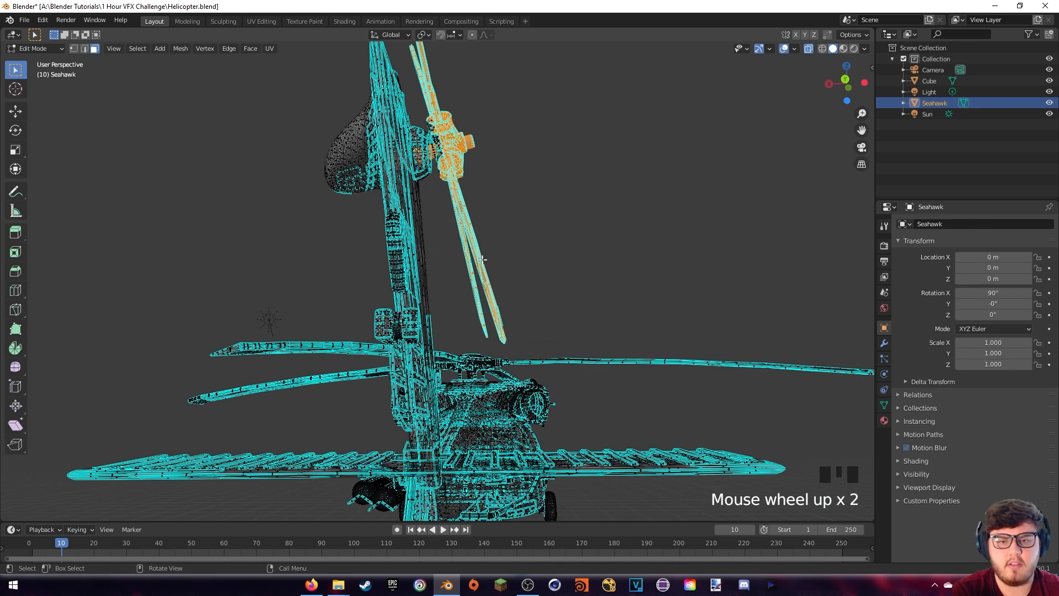
{"action": "mouse_move", "coordinate": [477, 266]}
{"action": "middle_mouse_down"}
{"action": "mouse_move", "coordinate": [483, 247]}
{"action": "mouse_move", "coordinate": [511, 245]}
{"action": "mouse_move", "coordinate": [457, 168]}
{"action": "middle_mouse_up"}
{"action": "scroll", "coordinate": [476, 254], "scroll_direction": "up", "scroll_amount": 2}
{"action": "scroll", "coordinate": [494, 251], "scroll_direction": "up", "scroll_amount": 1}
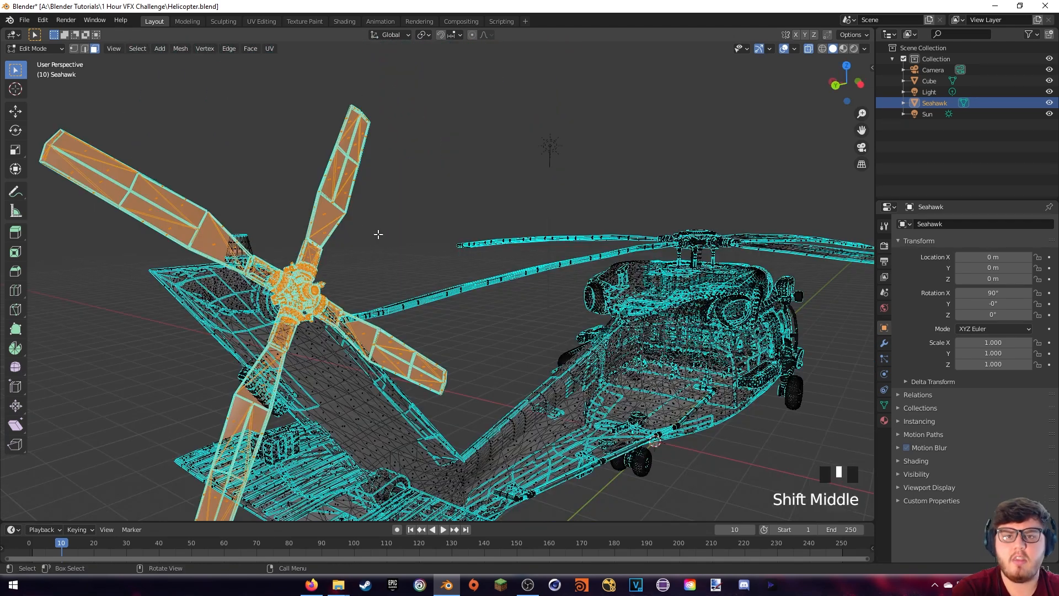
{"action": "middle_click_drag", "start_coordinate": [370, 226], "coordinate": [439, 212]}
{"action": "scroll", "coordinate": [439, 211], "scroll_direction": "down", "scroll_amount": 2}
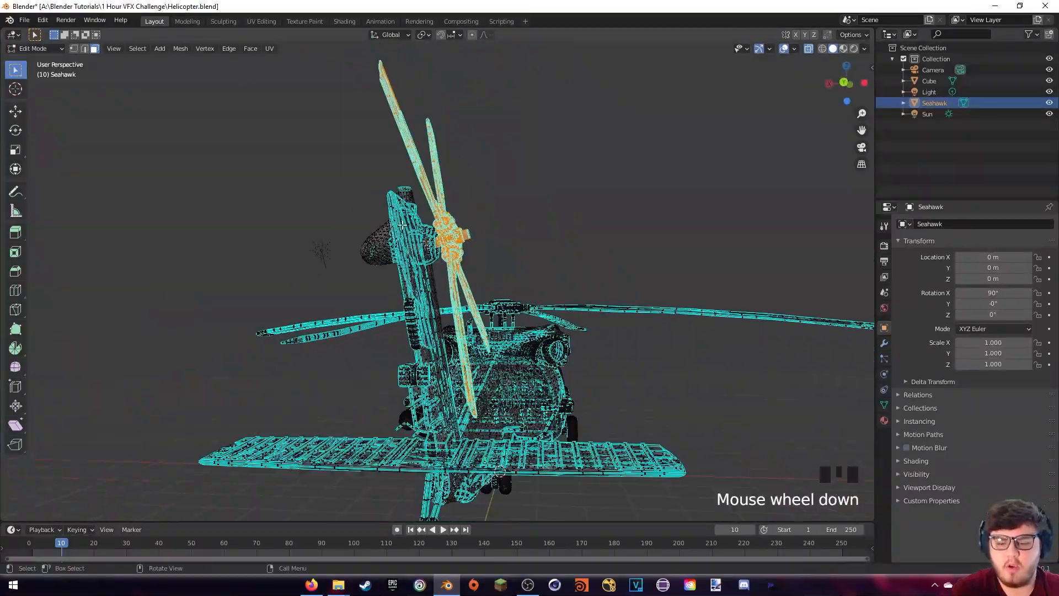
Separate the selected tail rotor into its own object and return to Object Mode with only that object selected
{"action": "key", "text": "g"}
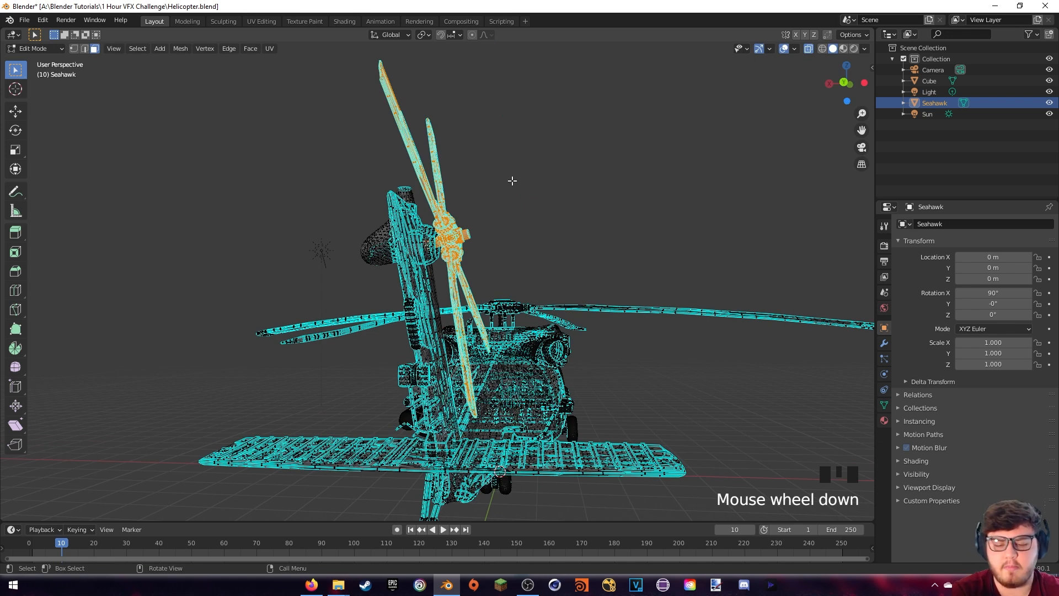
{"action": "key", "text": "p"}
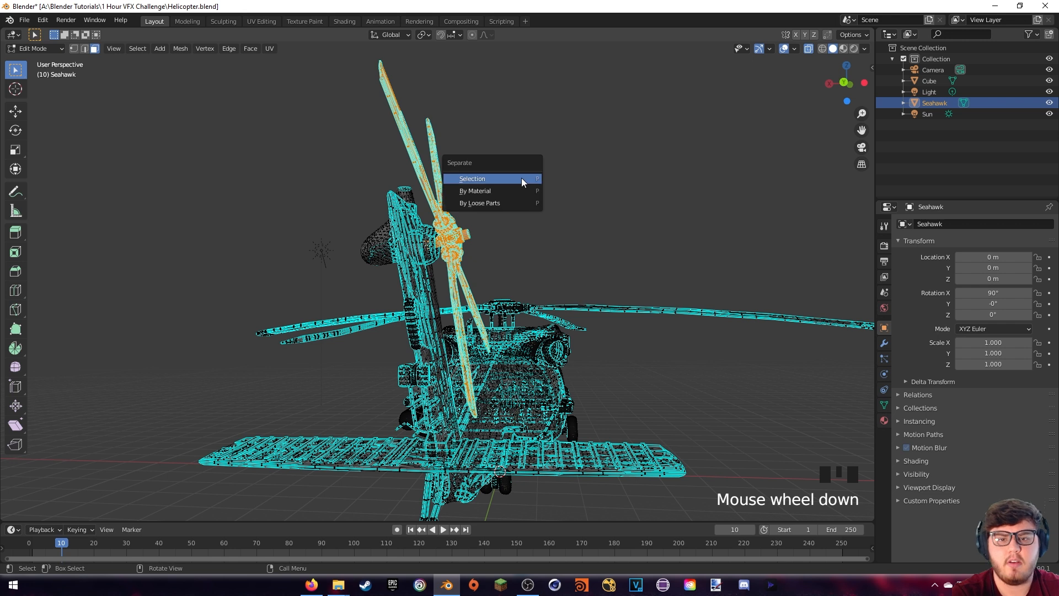
{"action": "left_click", "coordinate": [483, 178]}
{"action": "middle_click_drag", "start_coordinate": [483, 178], "coordinate": [457, 195]}
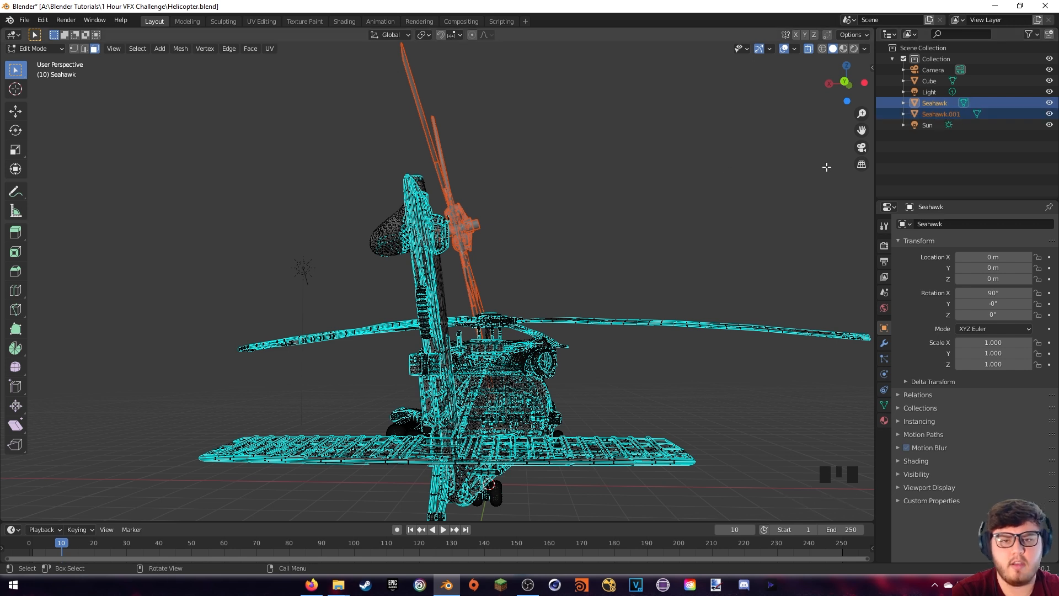
{"action": "left_click", "coordinate": [946, 115]}
{"action": "key", "text": "Tab"}
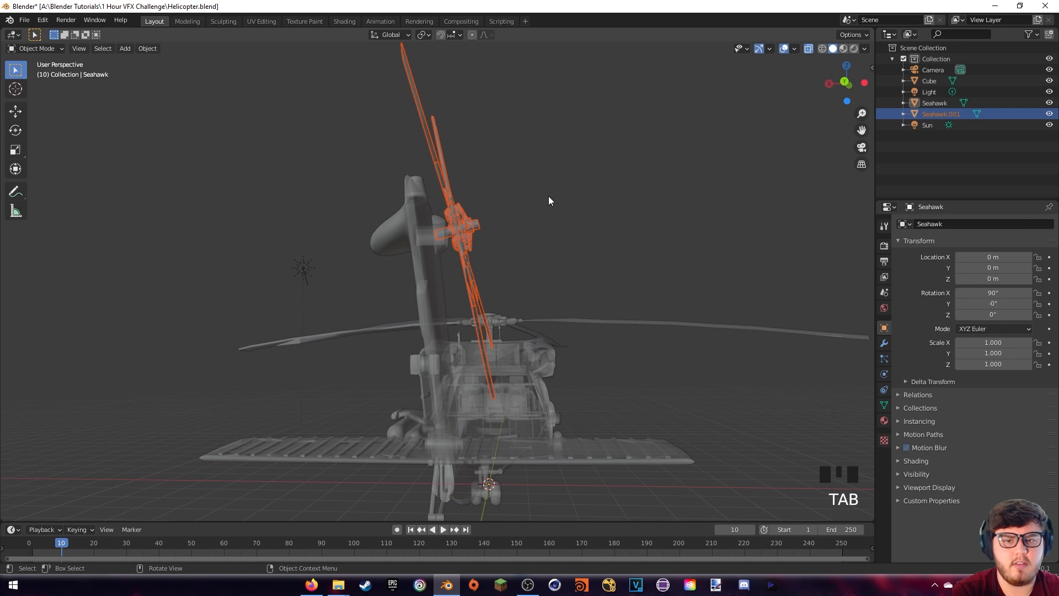
Test-move the separated tail rotor away from the tail fin and undo the move
{"action": "key", "text": "g"}
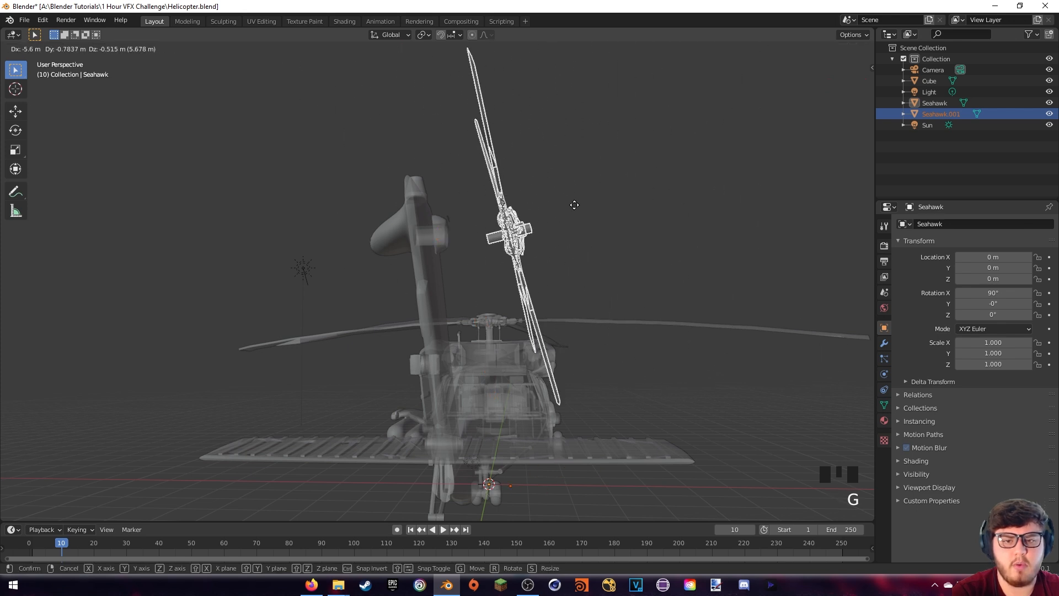
{"action": "left_click", "coordinate": [576, 203]}
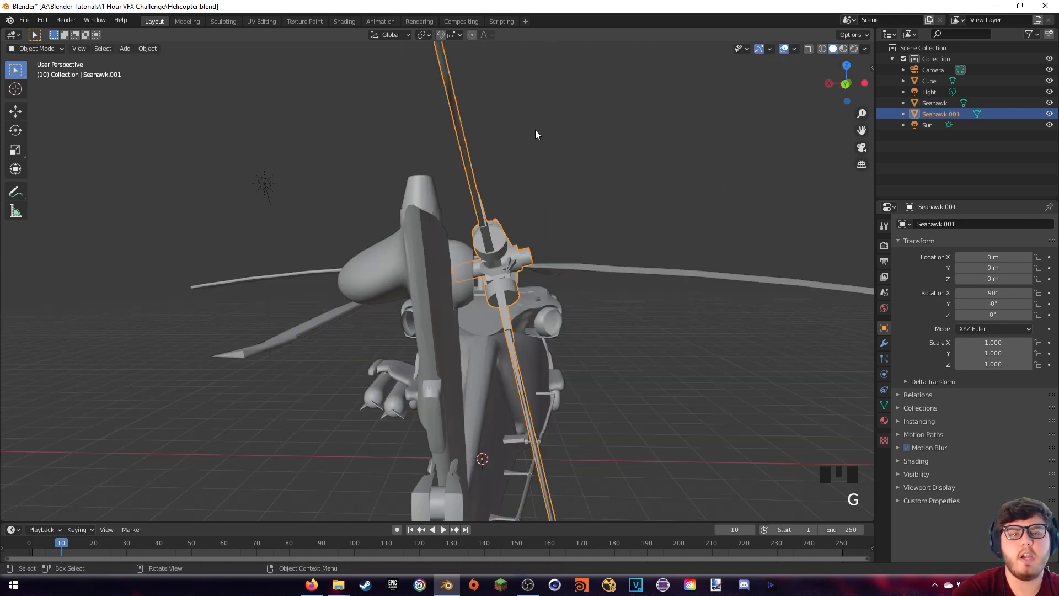
{"action": "key", "text": "g"}
{"action": "left_click", "coordinate": [521, 166]}
{"action": "scroll", "coordinate": [515, 190], "scroll_direction": "up", "scroll_amount": 3}
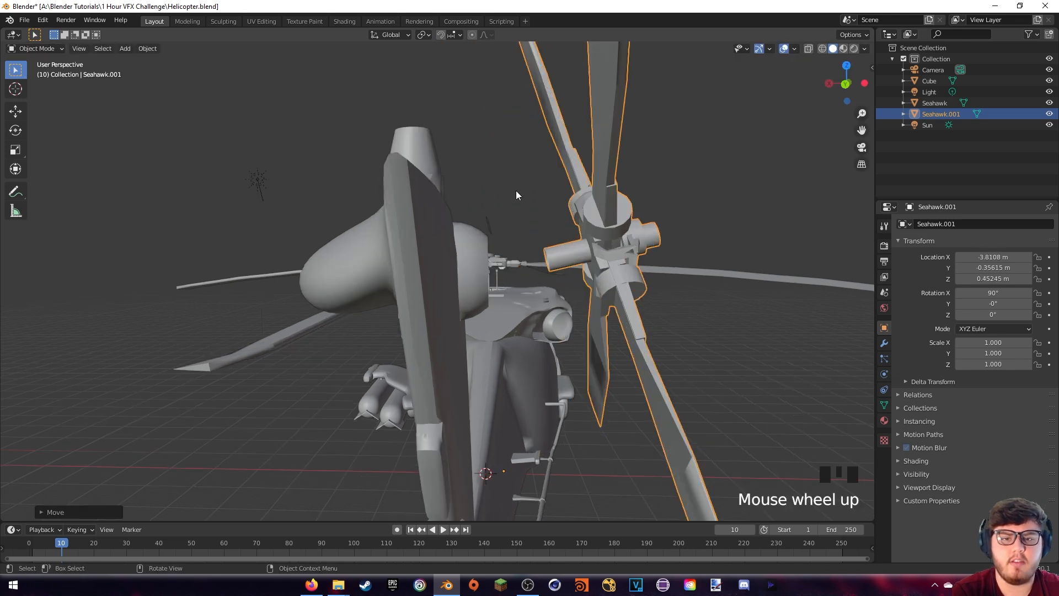
{"action": "middle_click_drag", "start_coordinate": [515, 190], "coordinate": [526, 262], "text": "shift"}
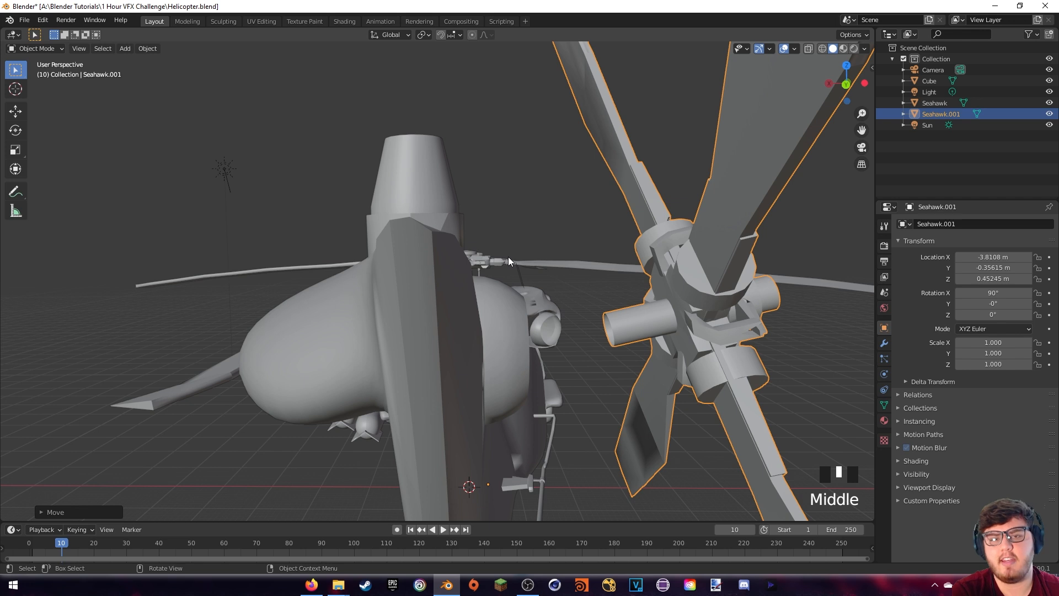
{"action": "key", "text": "ctrl+z"}
{"action": "middle_click_drag", "start_coordinate": [528, 270], "coordinate": [720, 163]}
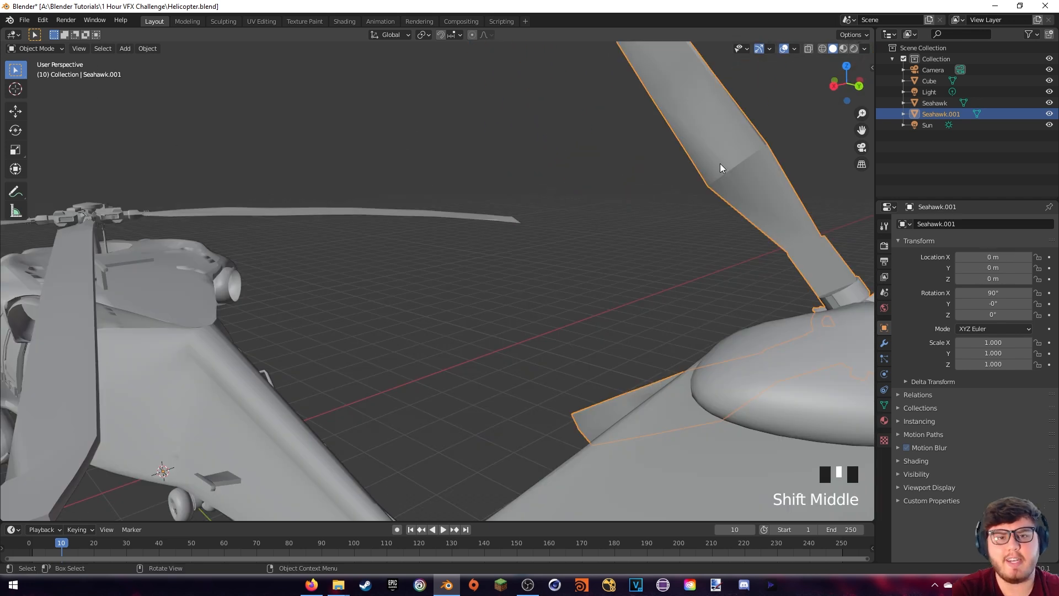
Select the Seahawk body and view the stray face left on the tail rotor hub up close
{"action": "key", "text": "KP_Decimal"}
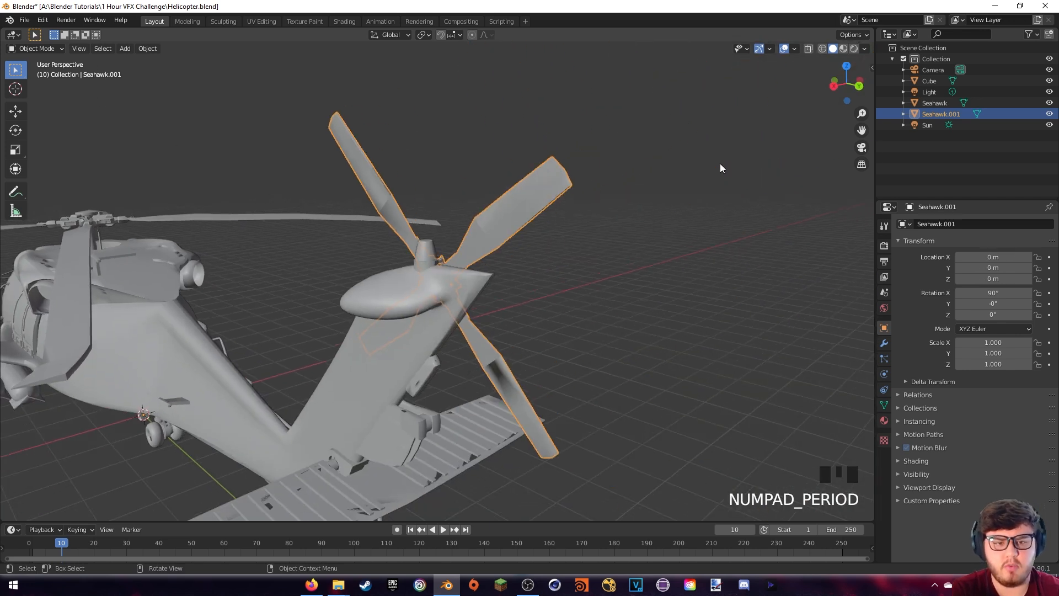
{"action": "middle_click_drag", "start_coordinate": [679, 161], "coordinate": [651, 171]}
{"action": "scroll", "coordinate": [588, 221], "scroll_direction": "up", "scroll_amount": 5}
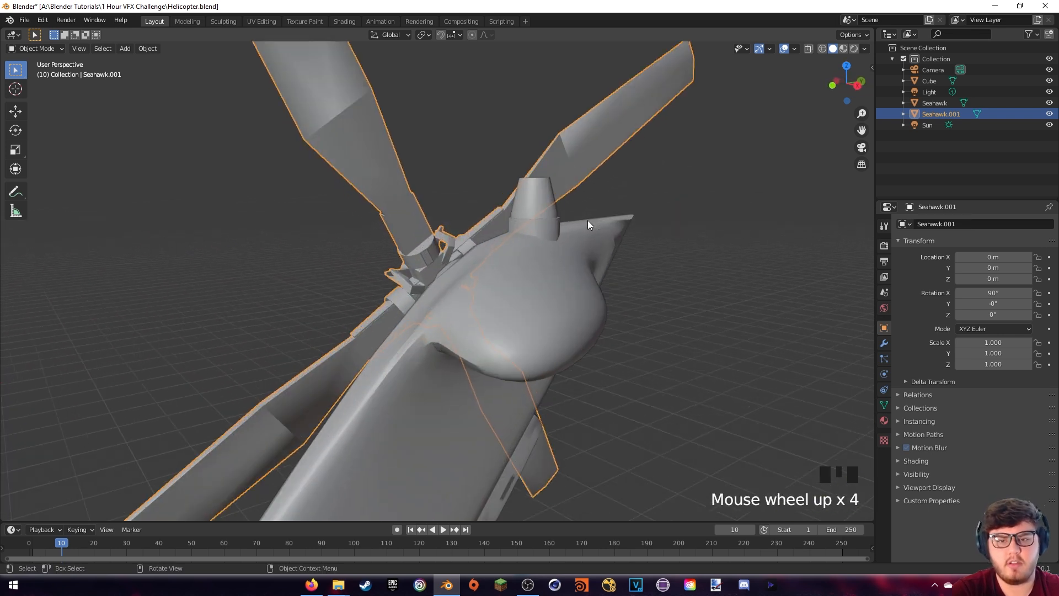
{"action": "middle_click_drag", "start_coordinate": [470, 247], "coordinate": [474, 270], "text": "shift"}
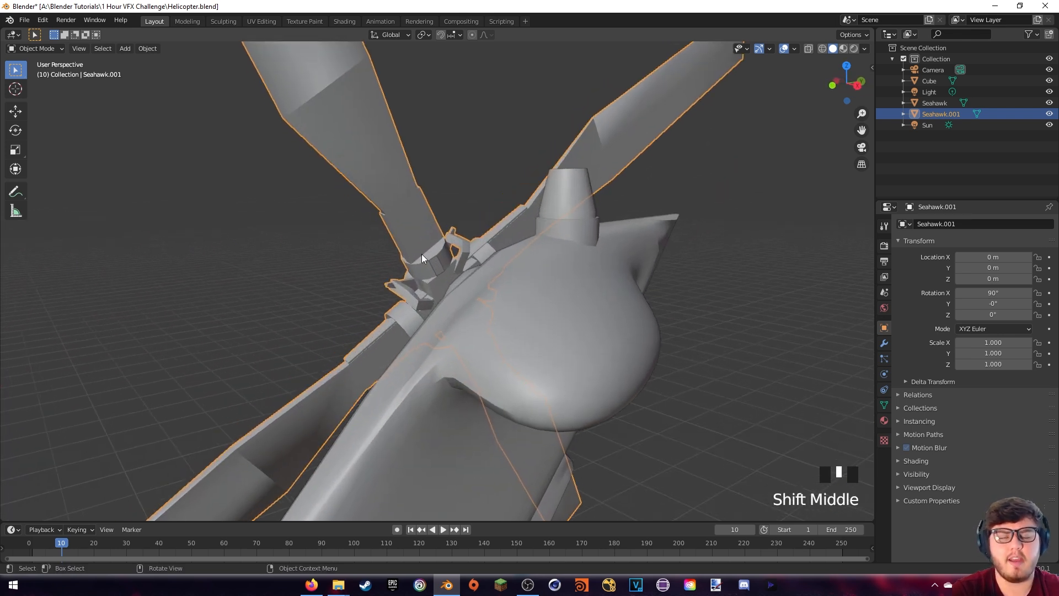
{"action": "left_click", "coordinate": [485, 273]}
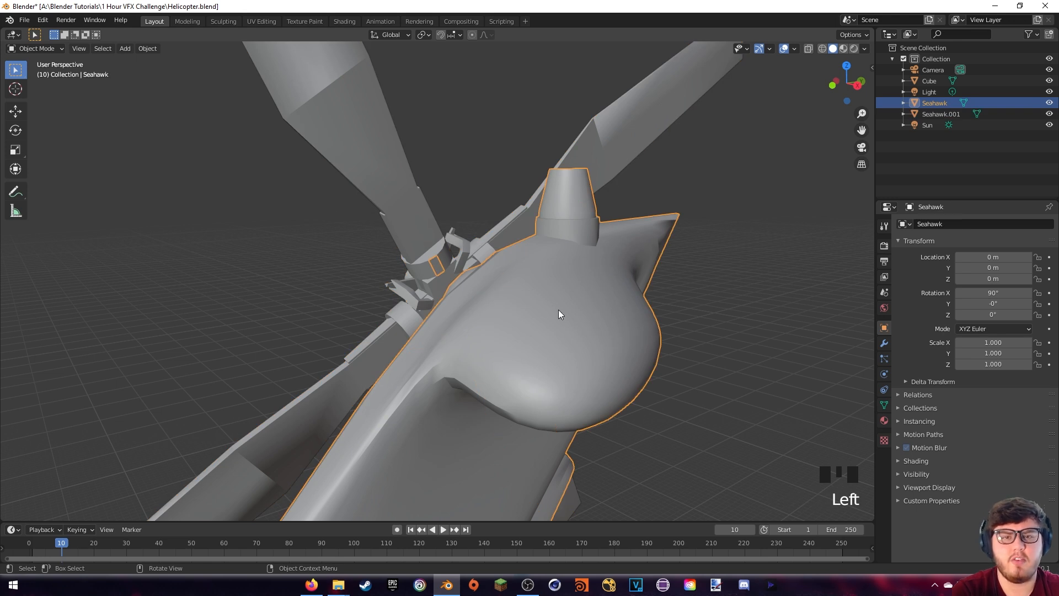
{"action": "middle_click_drag", "start_coordinate": [476, 196], "coordinate": [512, 271], "text": "shift"}
{"action": "scroll", "coordinate": [516, 279], "scroll_direction": "up", "scroll_amount": 2}
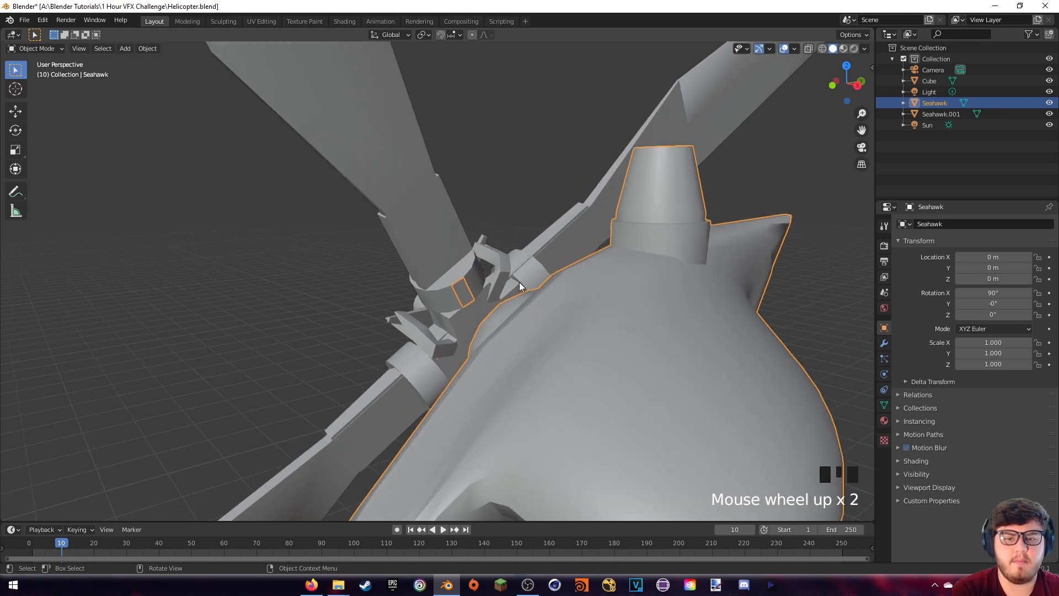
Circle-select the stray hub face in Edit Mode, separate it from the Seahawk body, and return to Object Mode
{"action": "key", "text": "Tab"}
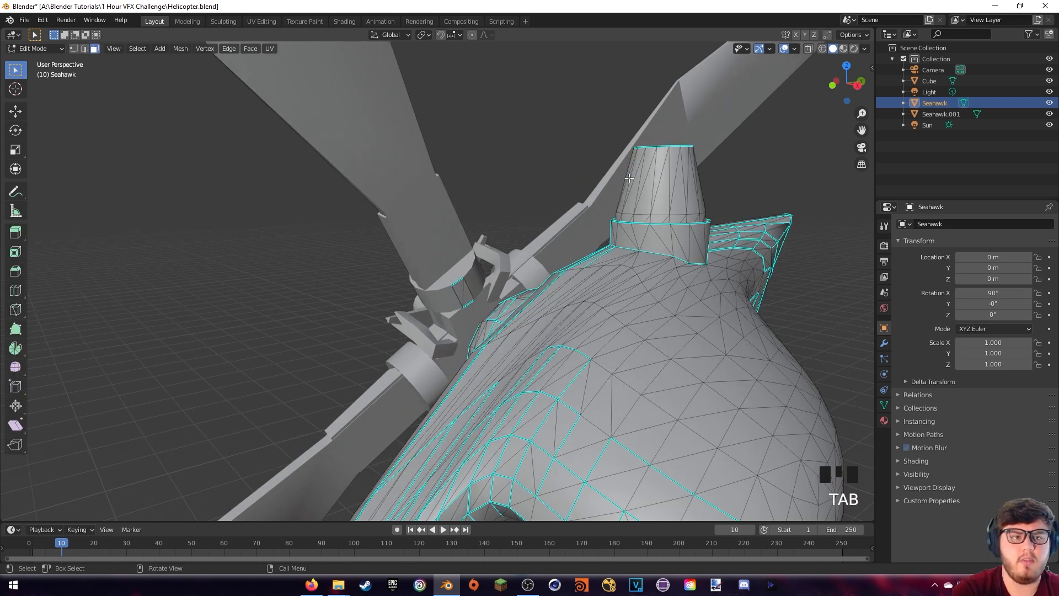
{"action": "key", "text": "c"}
{"action": "left_click", "coordinate": [463, 287]}
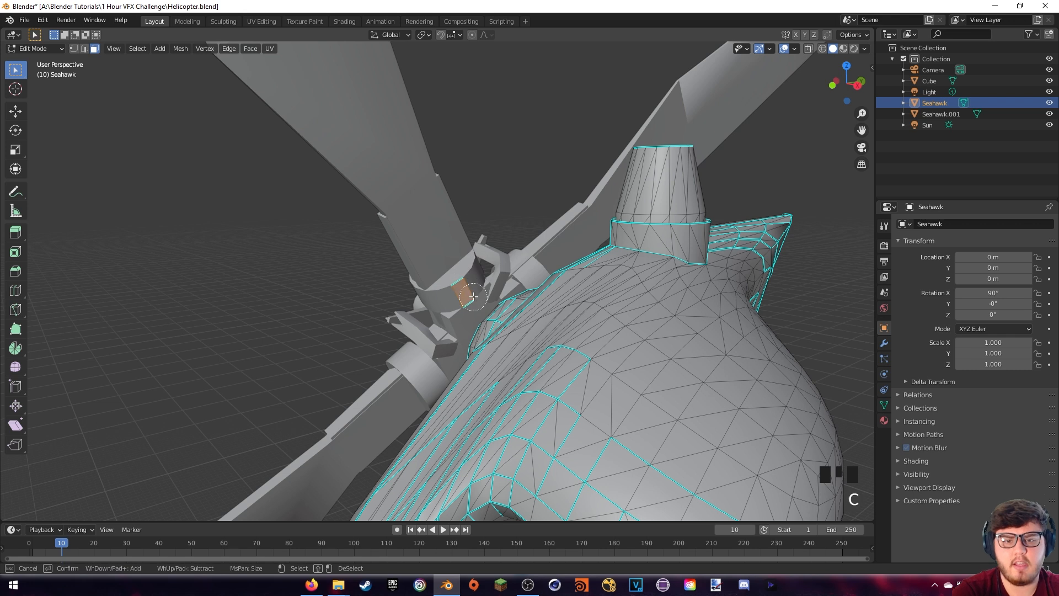
{"action": "right_click", "coordinate": [501, 231]}
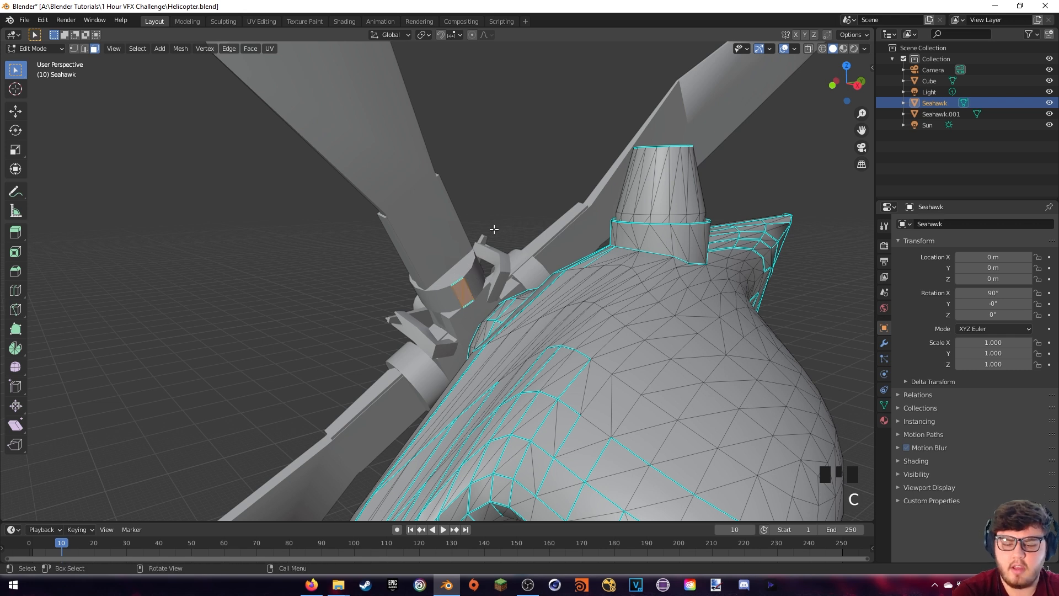
{"action": "key", "text": "p"}
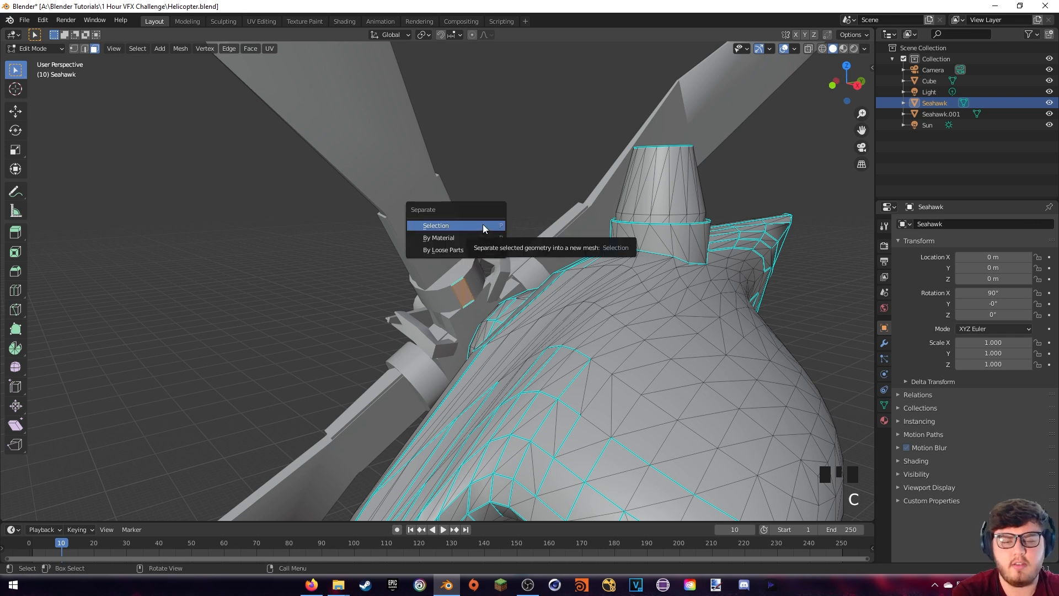
{"action": "left_click", "coordinate": [482, 224]}
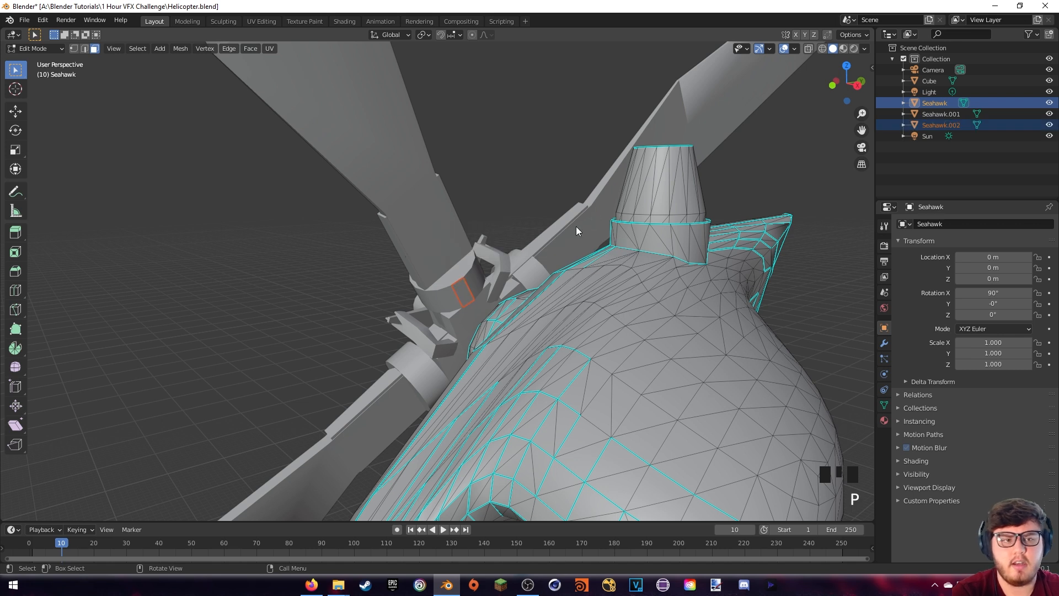
{"action": "key", "text": "Tab"}
Join the separated hub face to the Seahawk.001 tail rotor object
{"action": "left_click", "coordinate": [472, 293]}
{"action": "key", "text": "g"}
{"action": "right_click", "coordinate": [518, 257]}
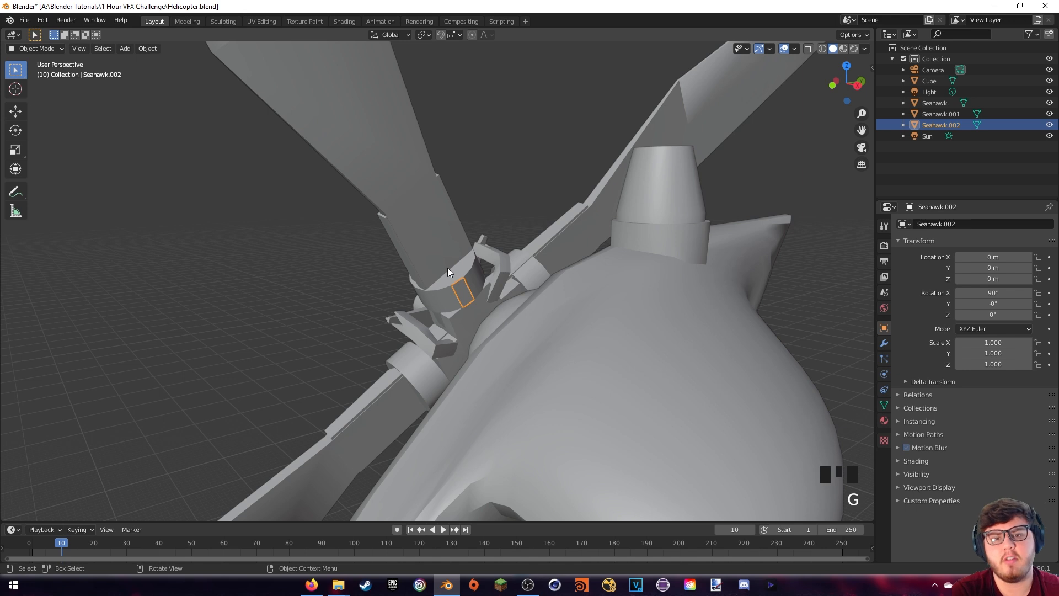
{"action": "left_click", "coordinate": [432, 222], "text": "shift"}
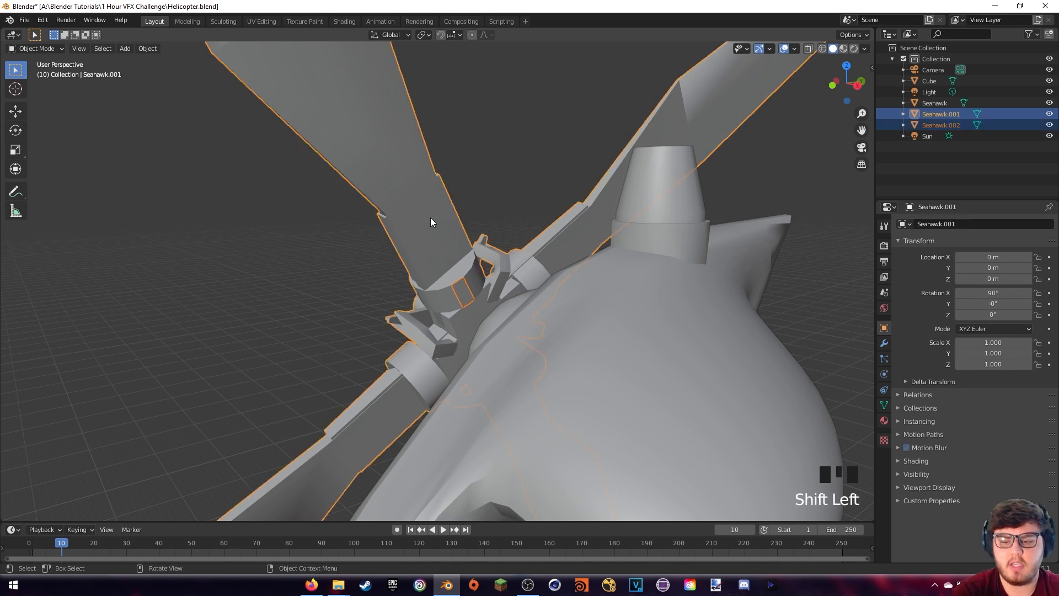
{"action": "key", "text": "ctrl+j"}
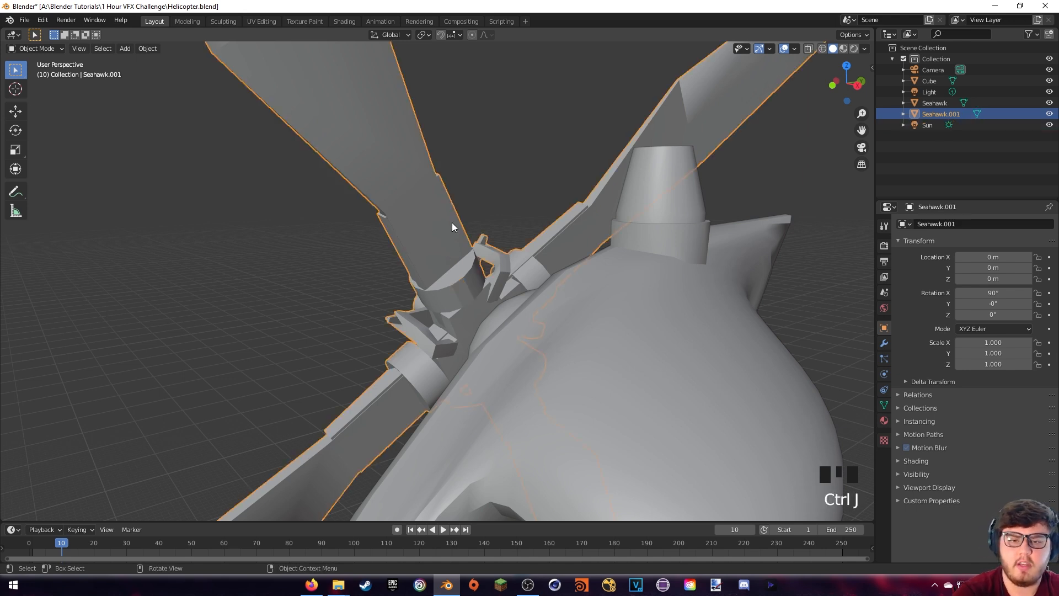
Test moving and rotating the joined tail rotor, cancel both transforms, and view the whole helicopter from behind
{"action": "key", "text": "g"}
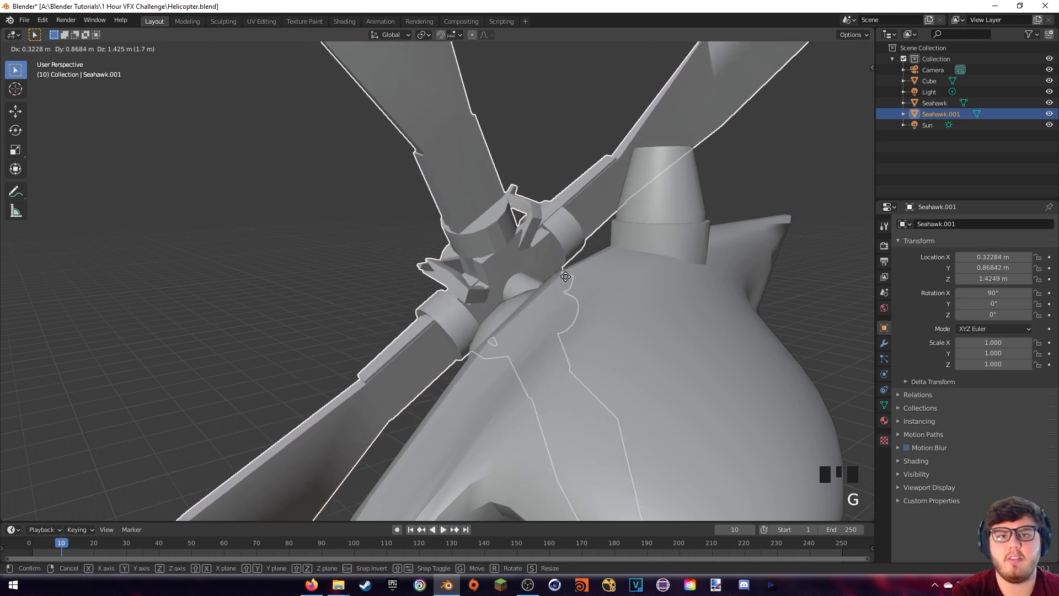
{"action": "right_click", "coordinate": [614, 266]}
{"action": "middle_click_drag", "start_coordinate": [641, 250], "coordinate": [478, 240]}
{"action": "scroll", "coordinate": [474, 257], "scroll_direction": "down", "scroll_amount": 7}
{"action": "scroll", "coordinate": [486, 245], "scroll_direction": "down", "scroll_amount": 2}
{"action": "key", "text": "r"}
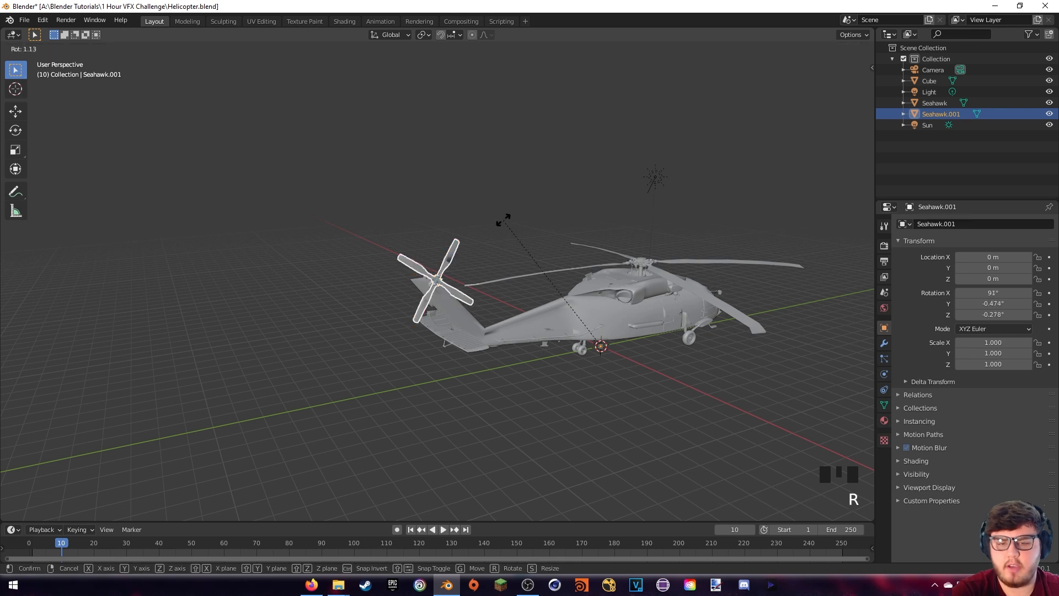
{"action": "right_click", "coordinate": [520, 255]}
{"action": "middle_click_drag", "start_coordinate": [487, 277], "coordinate": [525, 304]}
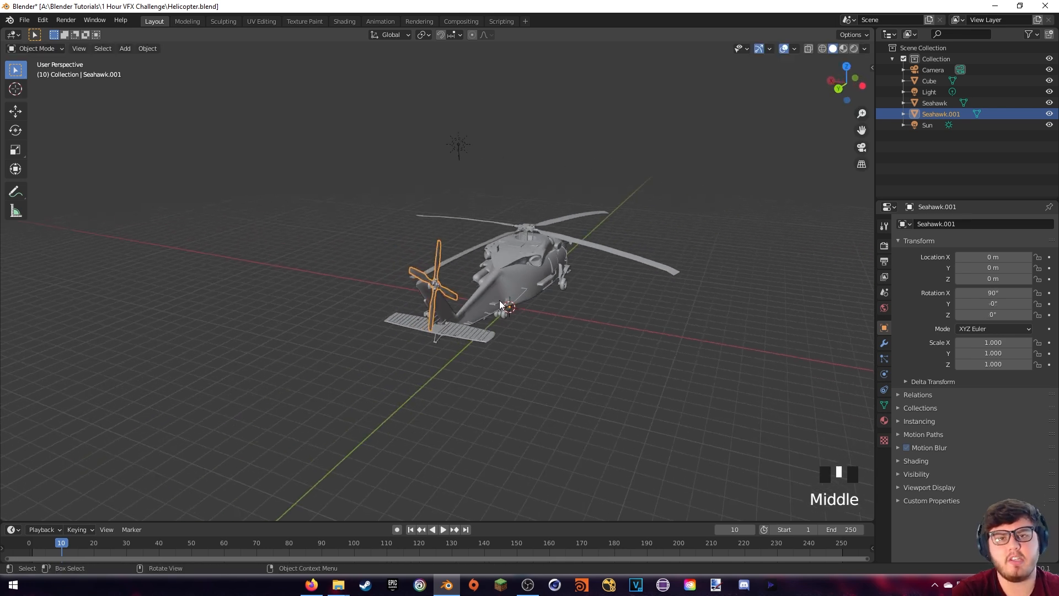
Set the tail rotor object's origin to its center of mass (volume)
{"action": "scroll", "coordinate": [500, 300], "scroll_direction": "up", "scroll_amount": 5}
{"action": "middle_click_drag", "start_coordinate": [471, 266], "coordinate": [533, 283], "text": "shift"}
{"action": "scroll", "coordinate": [511, 289], "scroll_direction": "up", "scroll_amount": 3}
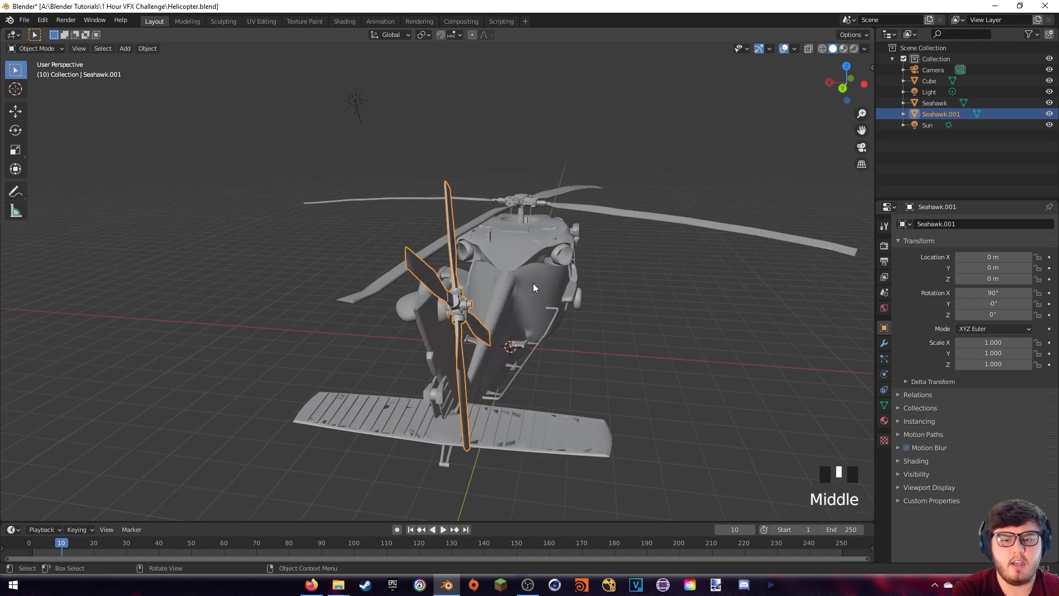
{"action": "right_click", "coordinate": [451, 307]}
{"action": "mouse_move", "coordinate": [442, 333]}
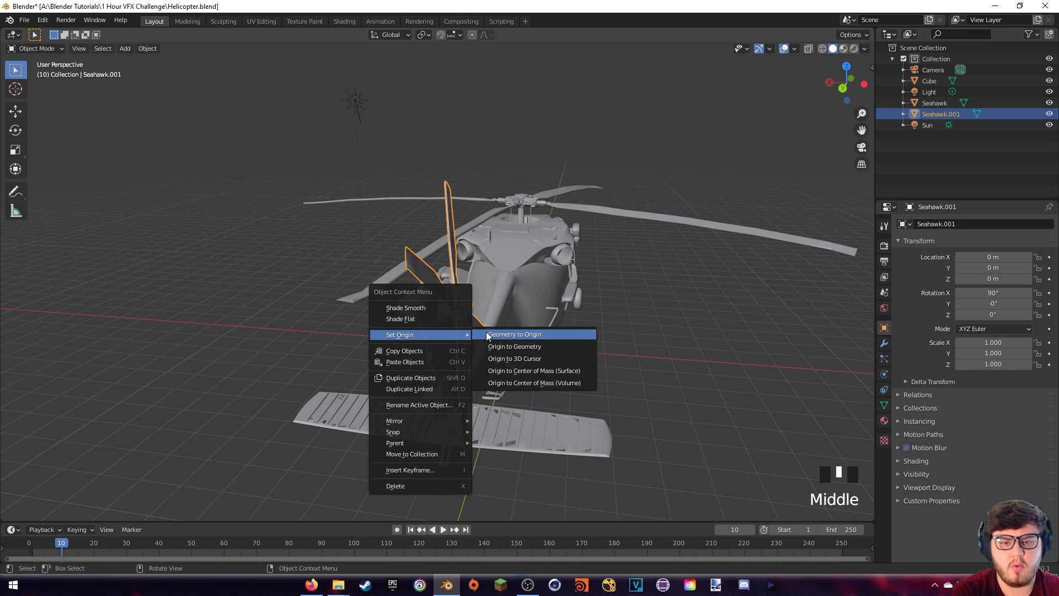
{"action": "left_click", "coordinate": [508, 383]}
{"action": "middle_click_drag", "start_coordinate": [508, 383], "coordinate": [523, 359]}
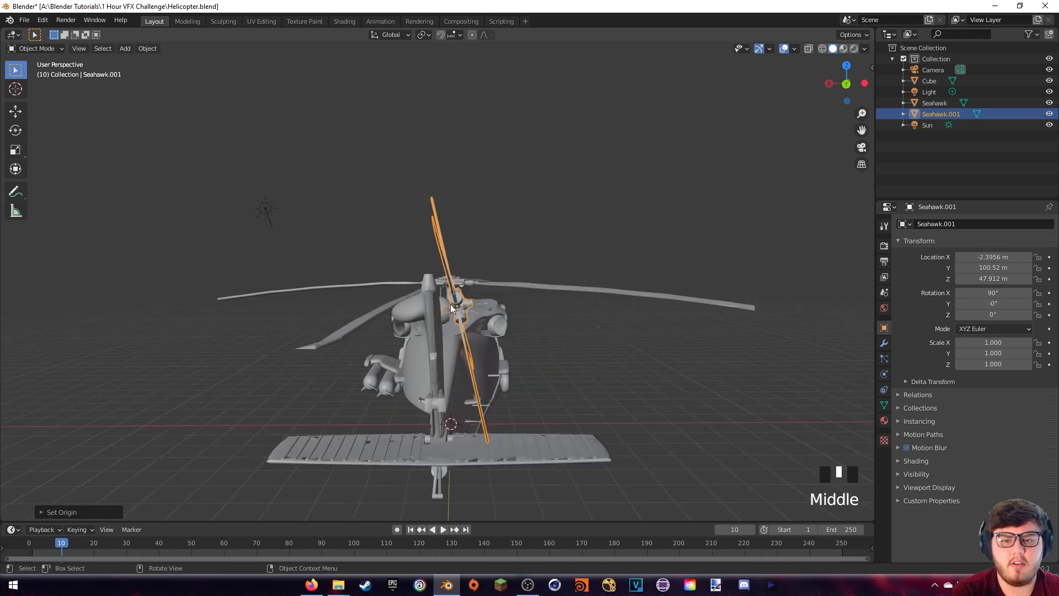
In front view, rotate the tail rotor upright to about -12.1° on Y and lower it by about 0.19 m
{"action": "key", "text": "KP_1"}
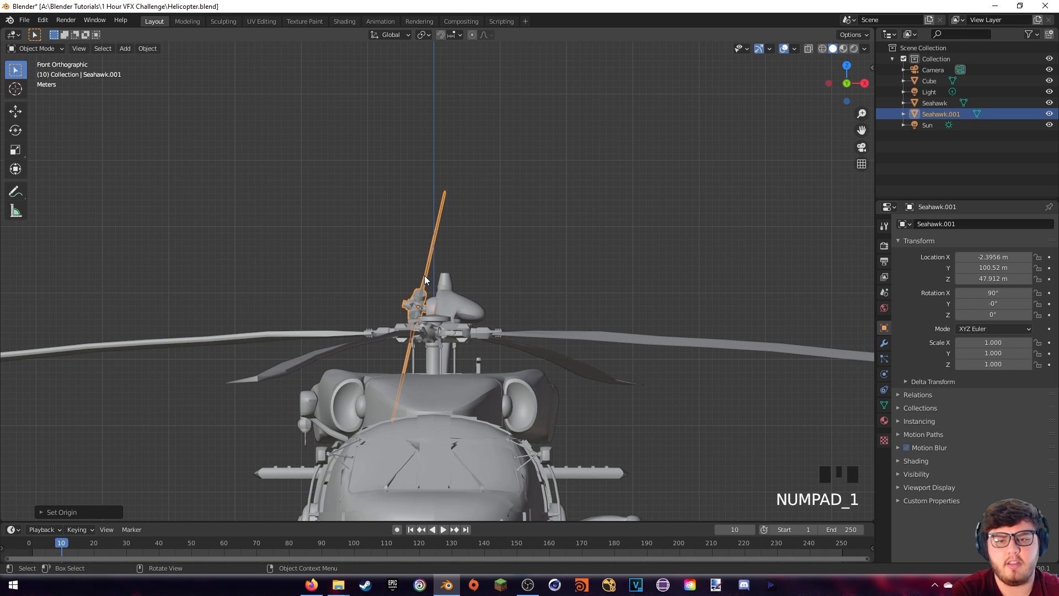
{"action": "scroll", "coordinate": [455, 292], "scroll_direction": "up", "scroll_amount": 10}
{"action": "middle_click_drag", "start_coordinate": [405, 324], "coordinate": [446, 210], "text": "shift"}
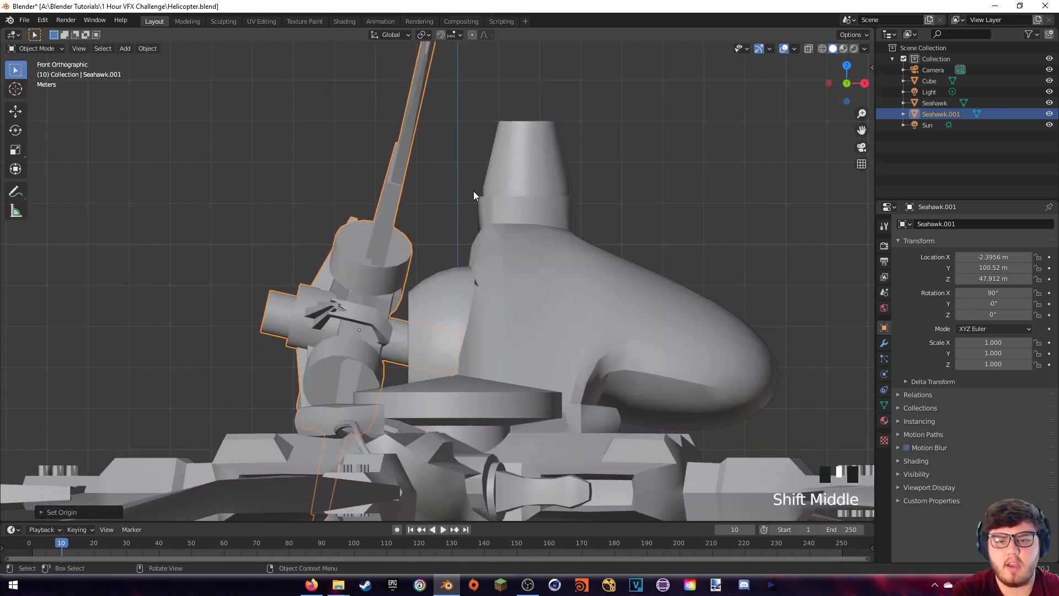
{"action": "key", "text": "r"}
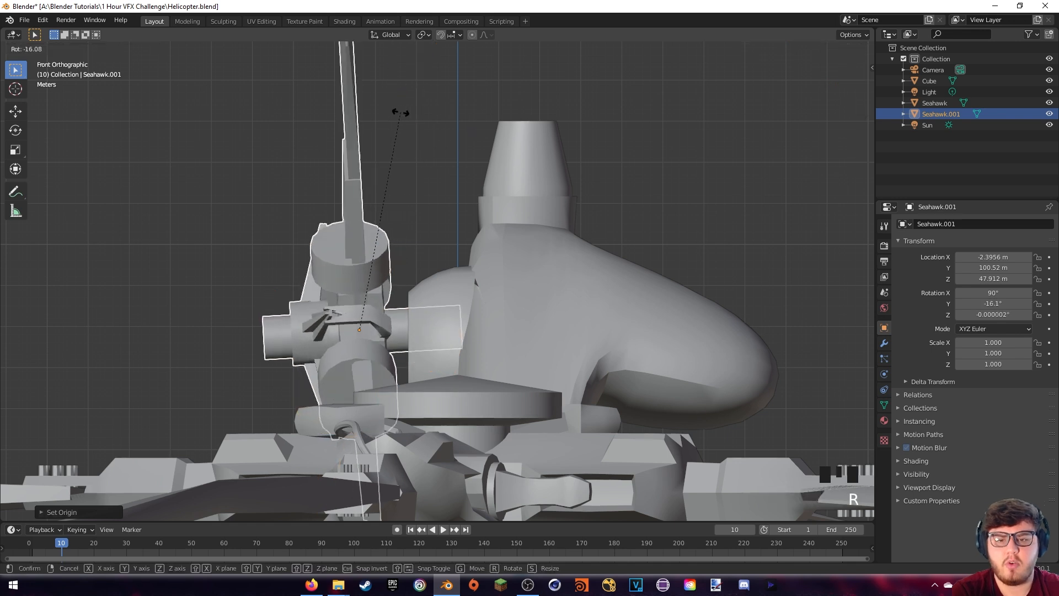
{"action": "left_click", "coordinate": [416, 111]}
{"action": "key", "text": "g"}
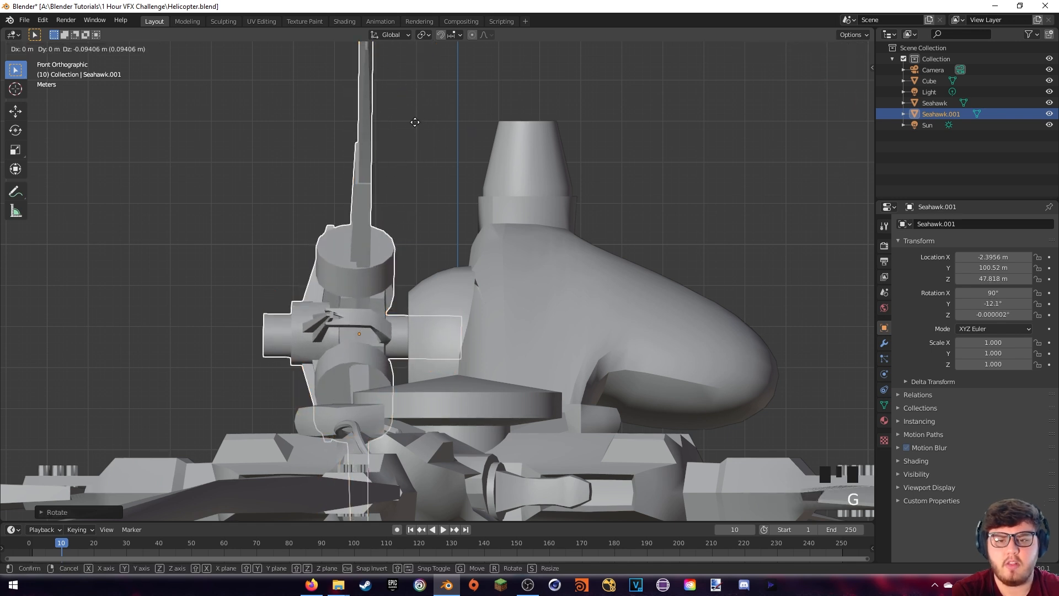
{"action": "left_click", "coordinate": [415, 128]}
Examine the straightened tail rotor's alignment with the tail from the side, from behind and in perspective
{"action": "middle_click_drag", "start_coordinate": [415, 127], "coordinate": [497, 134]}
{"action": "scroll", "coordinate": [497, 138], "scroll_direction": "down", "scroll_amount": 7}
{"action": "middle_click_drag", "start_coordinate": [656, 155], "coordinate": [487, 197]}
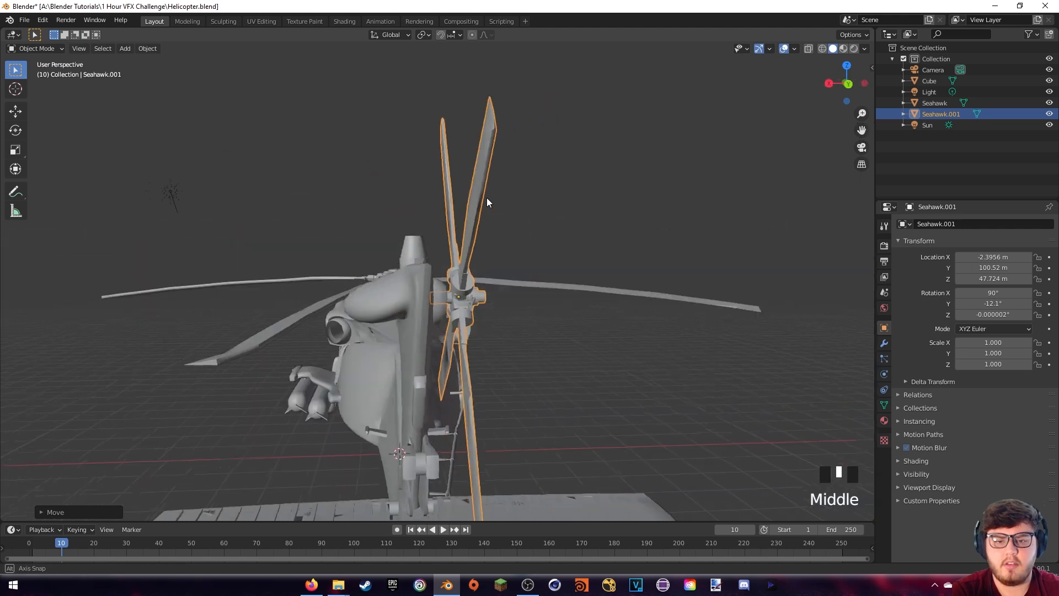
{"action": "key", "text": "KP_1"}
{"action": "key", "text": "KP_3"}
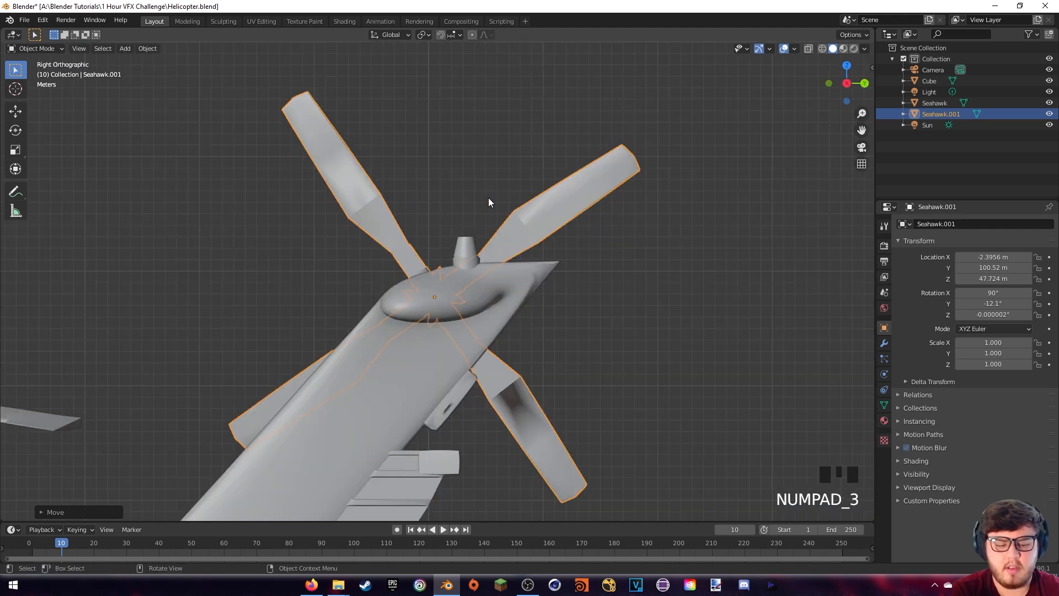
{"action": "key", "text": "ctrl+KP_1"}
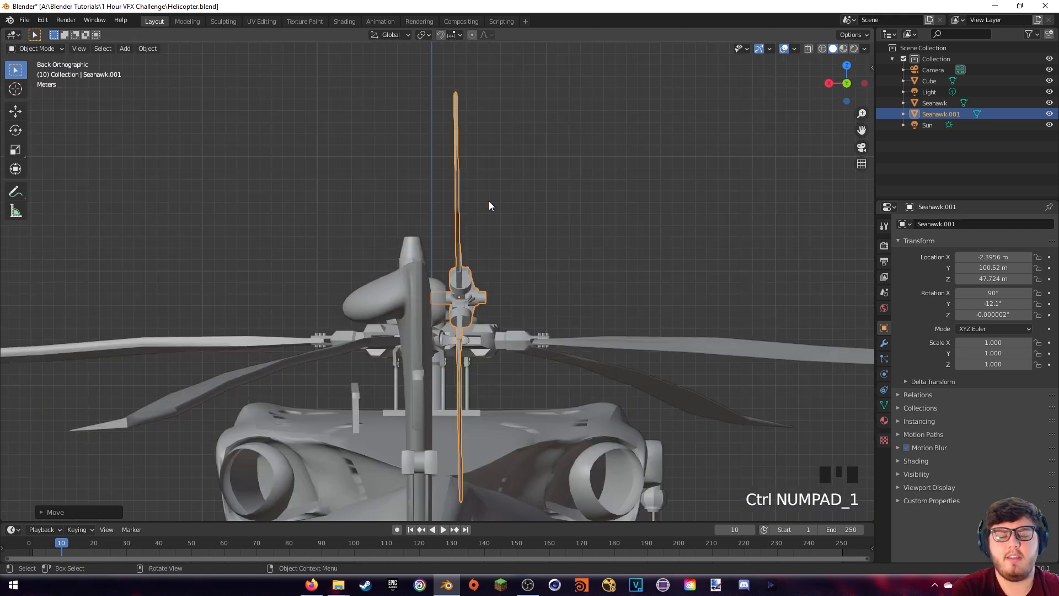
{"action": "middle_click_drag", "start_coordinate": [489, 201], "coordinate": [533, 215]}
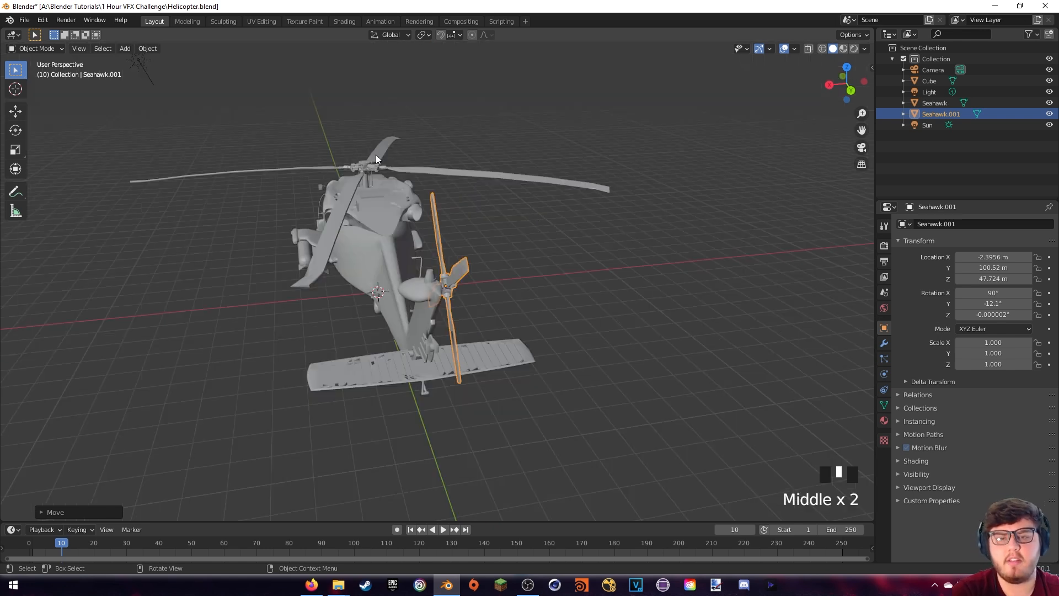
Select the Seahawk body, frame the main rotor, enter Edit Mode and turn on X-ray
{"action": "middle_click_drag", "start_coordinate": [380, 144], "coordinate": [171, 288]}
{"action": "left_click", "coordinate": [96, 331]}
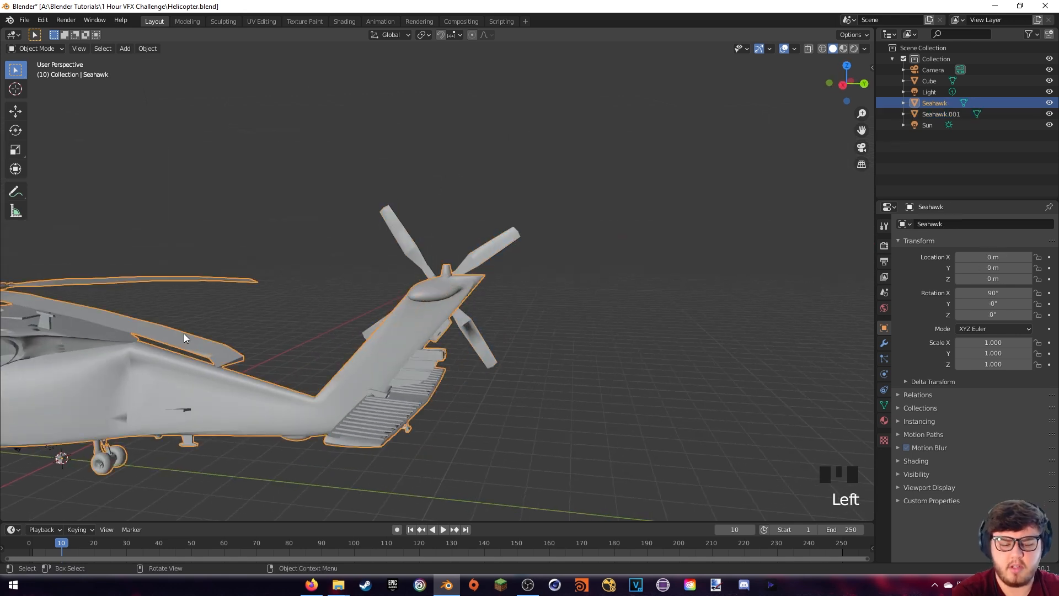
{"action": "key", "text": "KP_Decimal"}
{"action": "scroll", "coordinate": [389, 255], "scroll_direction": "up", "scroll_amount": 5}
{"action": "middle_click_drag", "start_coordinate": [389, 255], "coordinate": [527, 132], "text": "shift"}
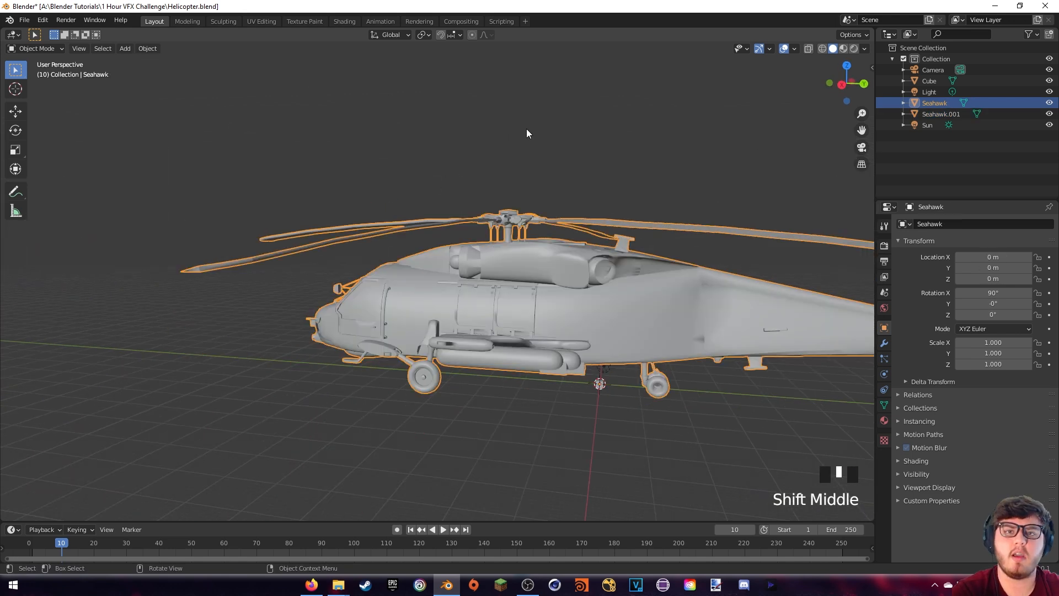
{"action": "key", "text": "Tab"}
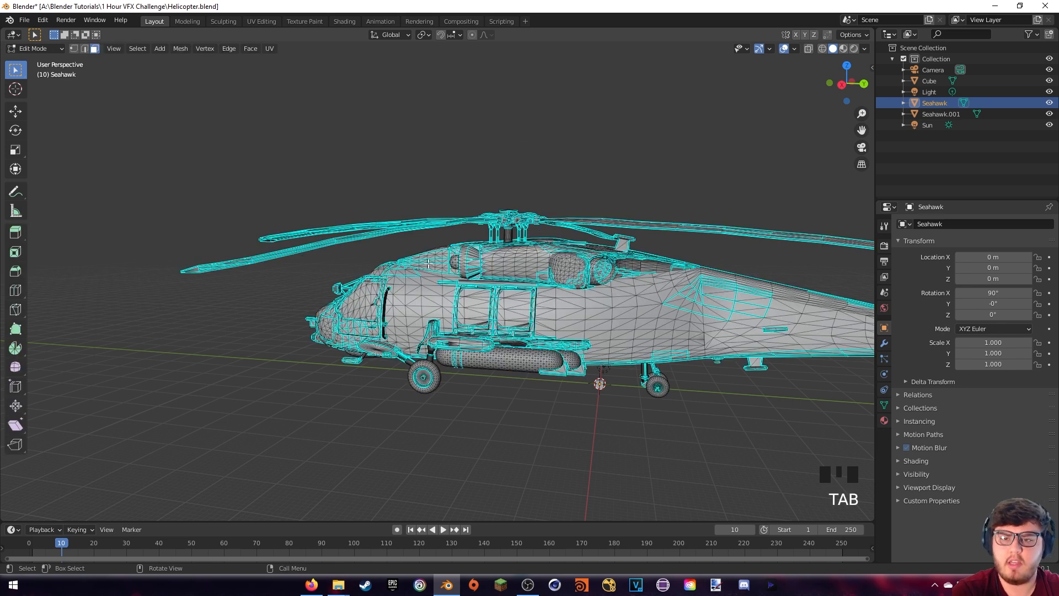
{"action": "key", "text": "c"}
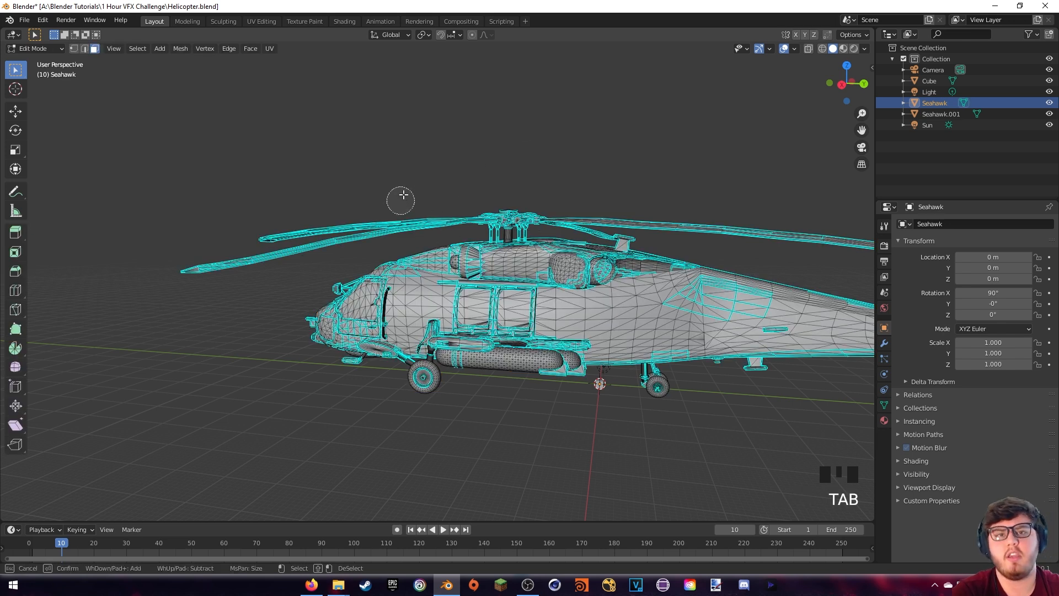
{"action": "key", "text": "Escape"}
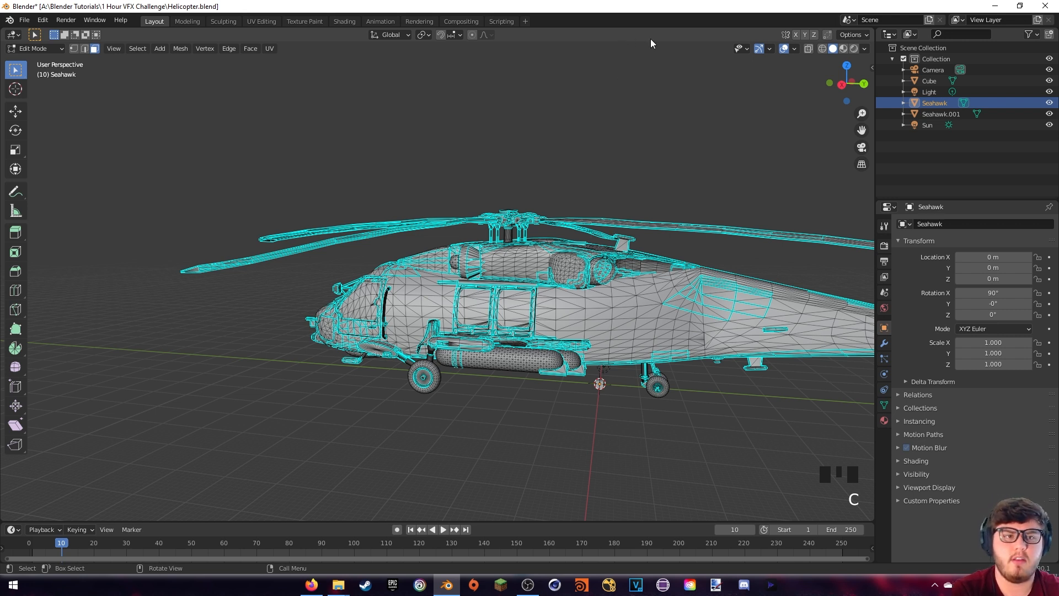
{"action": "left_click", "coordinate": [807, 49]}
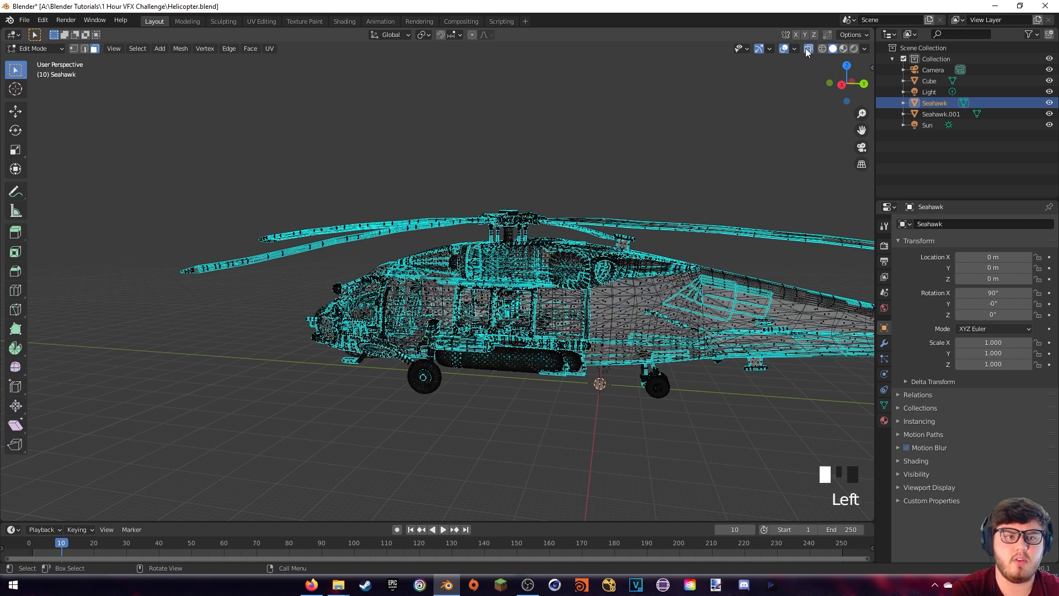
Circle-select the main rotor's hub and its forward blades
{"action": "key", "text": "c"}
{"action": "mouse_move", "coordinate": [191, 269]}
{"action": "left_mouse_down"}
{"action": "mouse_move", "coordinate": [342, 239]}
{"action": "mouse_move", "coordinate": [260, 244]}
{"action": "mouse_move", "coordinate": [538, 207]}
{"action": "mouse_move", "coordinate": [529, 212]}
{"action": "mouse_move", "coordinate": [629, 214]}
{"action": "mouse_move", "coordinate": [604, 208]}
{"action": "left_mouse_up"}
{"action": "right_click", "coordinate": [606, 208]}
{"action": "middle_click_drag", "start_coordinate": [605, 208], "coordinate": [574, 212], "text": "shift"}
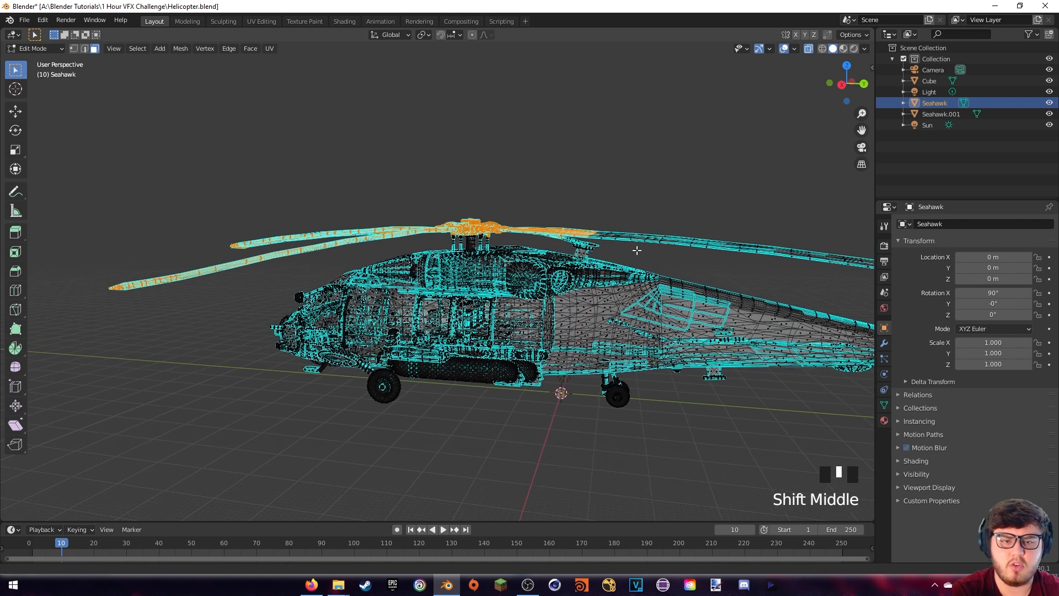
Add the blade extending toward the tail to the main rotor selection with circle select
{"action": "scroll", "coordinate": [660, 274], "scroll_direction": "up", "scroll_amount": 4}
{"action": "middle_click_drag", "start_coordinate": [797, 228], "coordinate": [803, 253], "text": "shift"}
{"action": "middle_click_drag", "start_coordinate": [805, 251], "coordinate": [522, 276], "text": "shift"}
{"action": "scroll", "coordinate": [561, 278], "scroll_direction": "down", "scroll_amount": 4}
{"action": "middle_click_drag", "start_coordinate": [613, 272], "coordinate": [560, 279], "text": "shift"}
{"action": "scroll", "coordinate": [559, 280], "scroll_direction": "up", "scroll_amount": 1}
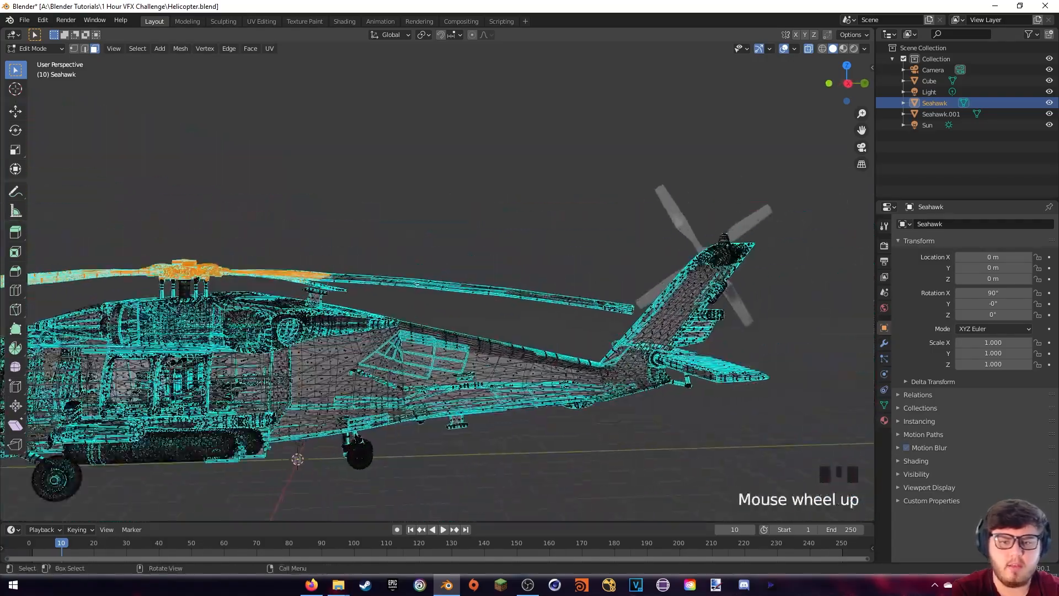
{"action": "key", "text": "c"}
{"action": "right_click", "coordinate": [402, 282]}
{"action": "mouse_move", "coordinate": [402, 264]}
{"action": "middle_mouse_down"}
{"action": "mouse_move", "coordinate": [416, 264]}
{"action": "mouse_move", "coordinate": [421, 243]}
{"action": "mouse_move", "coordinate": [326, 259]}
{"action": "middle_mouse_up"}
{"action": "key", "text": "c"}
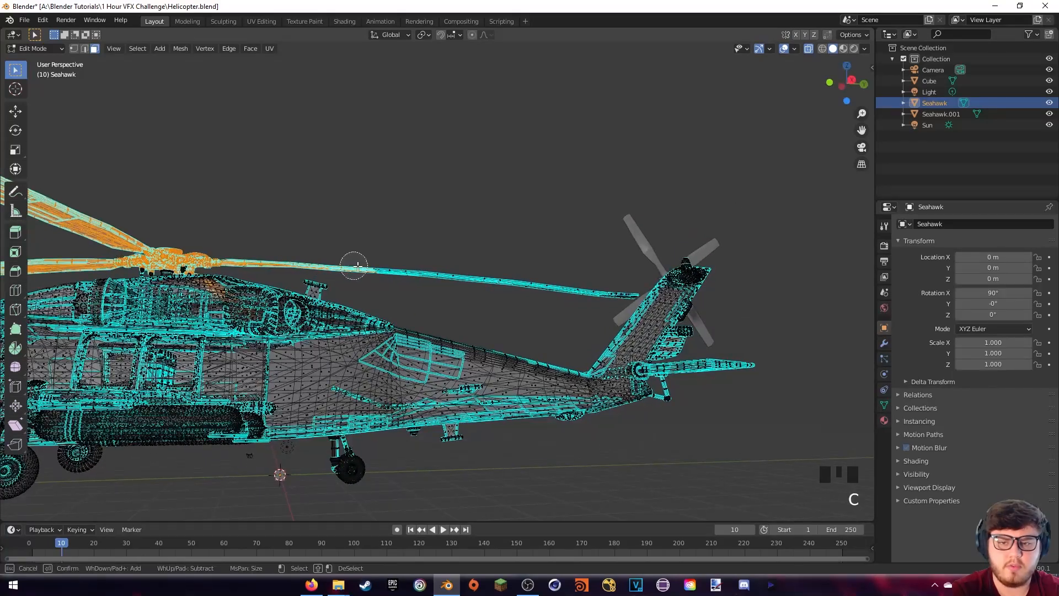
{"action": "left_click_drag", "start_coordinate": [456, 272], "coordinate": [628, 288]}
{"action": "right_click", "coordinate": [525, 255]}
Circle-select the missing faces out to the tip of the remaining side blade
{"action": "mouse_move", "coordinate": [524, 255]}
{"action": "middle_mouse_down"}
{"action": "mouse_move", "coordinate": [454, 292]}
{"action": "mouse_move", "coordinate": [409, 288]}
{"action": "middle_mouse_up"}
{"action": "key", "text": "c"}
{"action": "left_click_drag", "start_coordinate": [595, 231], "coordinate": [707, 236]}
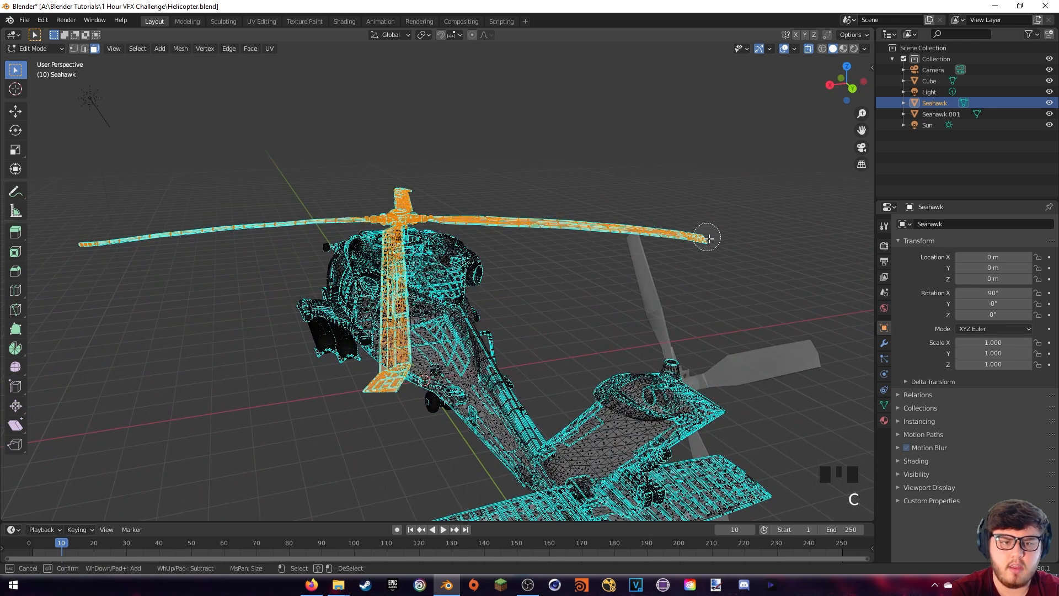
{"action": "right_click", "coordinate": [729, 214]}
Add the rotor mast and the thin rods beneath the hub to the main rotor selection
{"action": "middle_click_drag", "start_coordinate": [706, 209], "coordinate": [552, 353]}
{"action": "scroll", "coordinate": [556, 256], "scroll_direction": "up", "scroll_amount": 4}
{"action": "scroll", "coordinate": [555, 256], "scroll_direction": "up", "scroll_amount": 4}
{"action": "scroll", "coordinate": [546, 262], "scroll_direction": "up", "scroll_amount": 2}
{"action": "scroll", "coordinate": [342, 221], "scroll_direction": "up", "scroll_amount": 5}
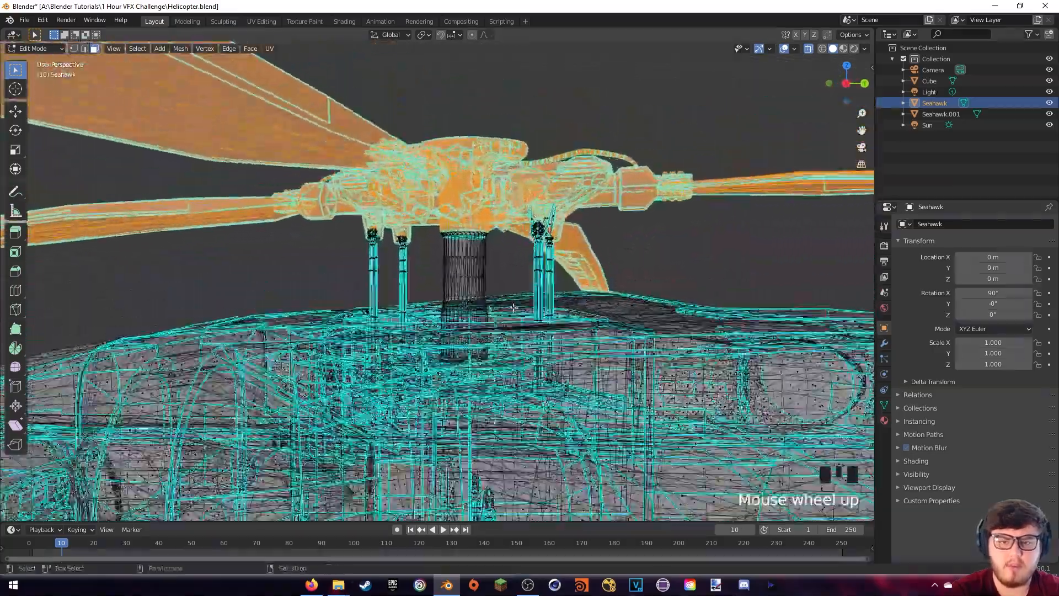
{"action": "key", "text": "c"}
{"action": "mouse_move", "coordinate": [336, 221]}
{"action": "left_mouse_down"}
{"action": "mouse_move", "coordinate": [336, 287]}
{"action": "mouse_move", "coordinate": [386, 281]}
{"action": "left_mouse_up"}
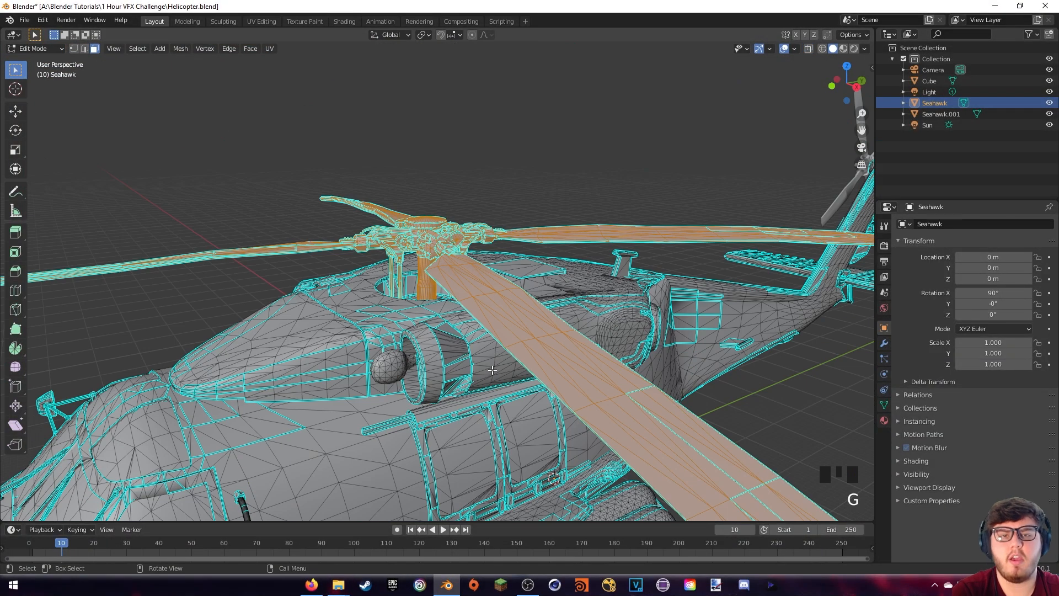
Test moving the selected main rotor faces away from the fuselage, and cancel the move
{"action": "middle_click_drag", "start_coordinate": [509, 298], "coordinate": [496, 273]}
{"action": "key", "text": "g"}
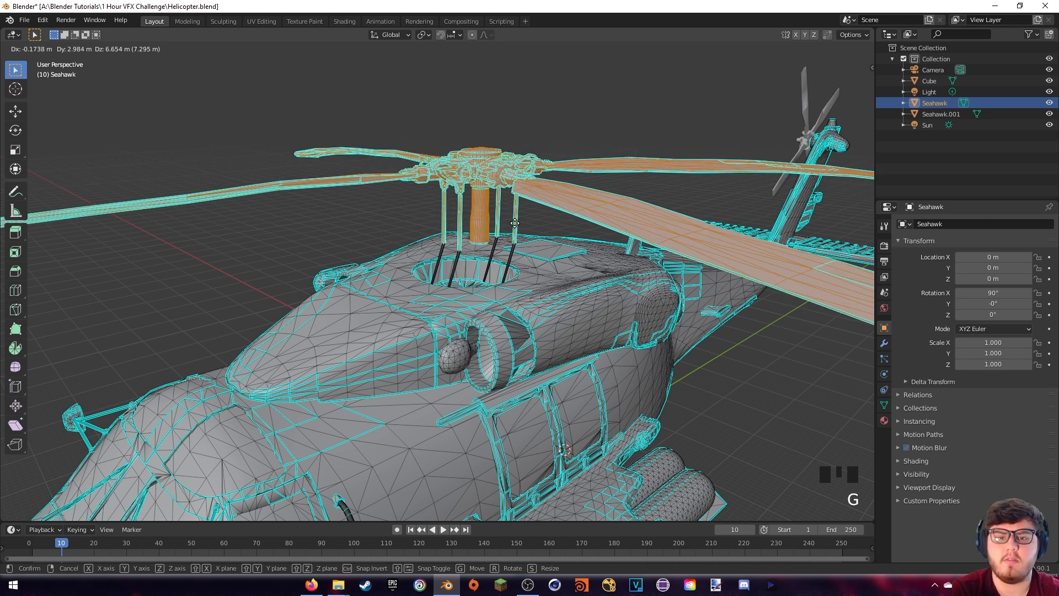
{"action": "right_click", "coordinate": [515, 213]}
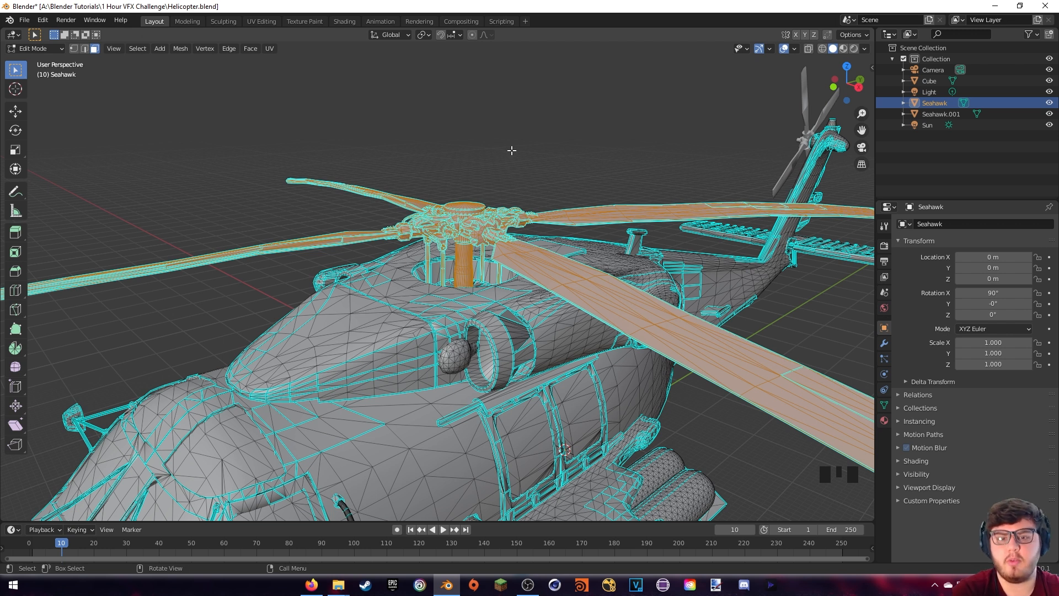
Separate the selected main rotor faces into their own object, and select only that object in Object Mode
{"action": "key", "text": "p"}
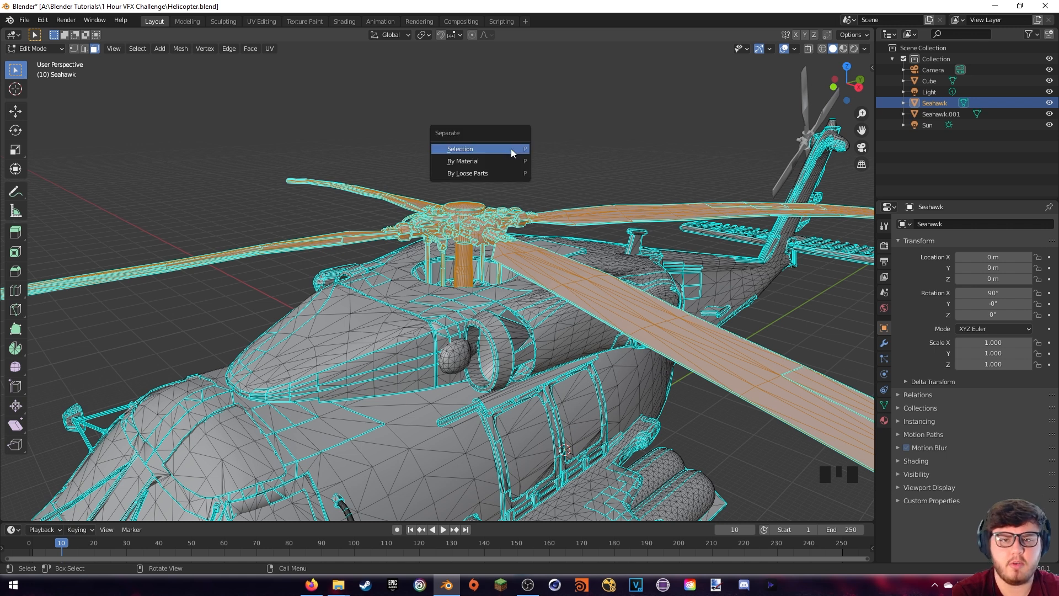
{"action": "left_click", "coordinate": [511, 148]}
{"action": "scroll", "coordinate": [526, 284], "scroll_direction": "down", "scroll_amount": 5}
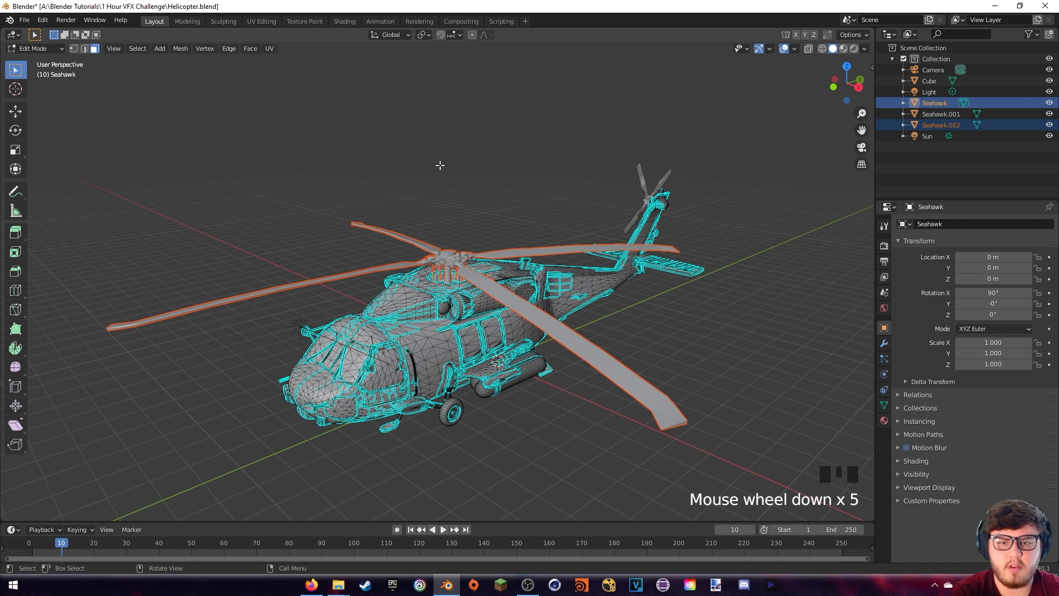
{"action": "key", "text": "Tab"}
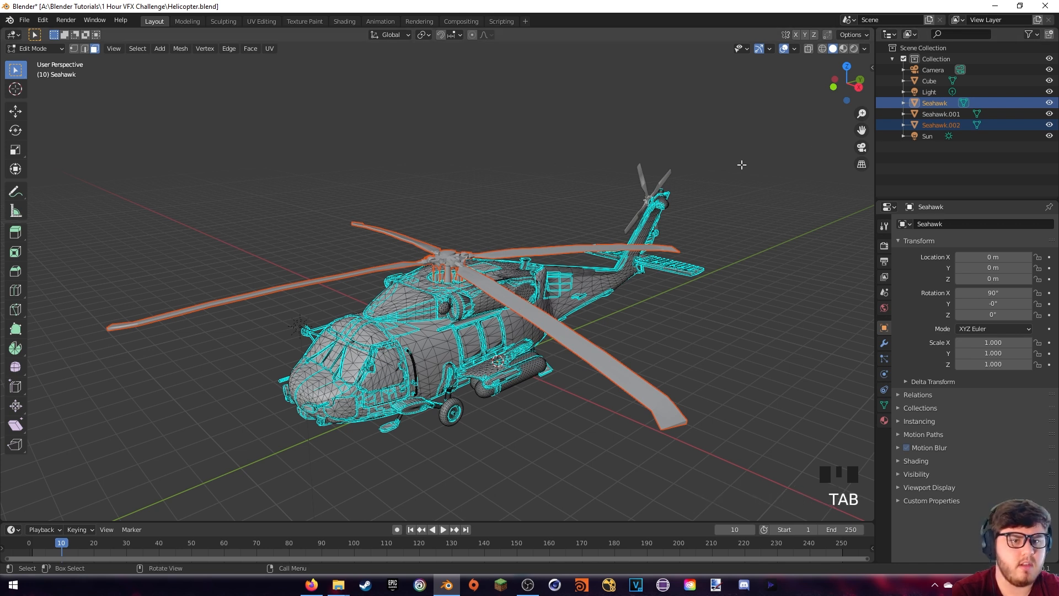
{"action": "key", "text": "Tab"}
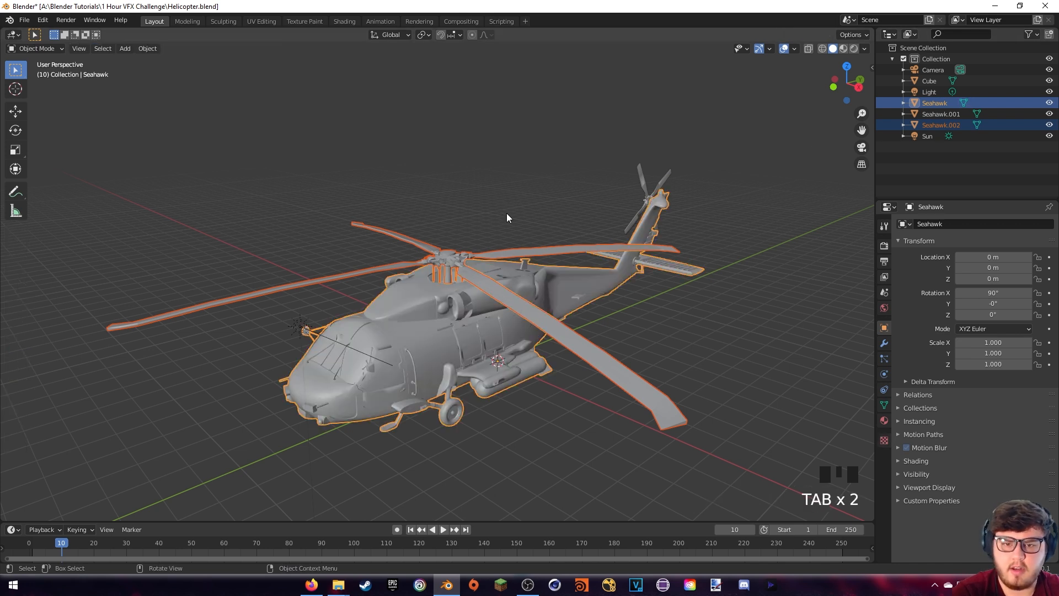
{"action": "left_click", "coordinate": [940, 125]}
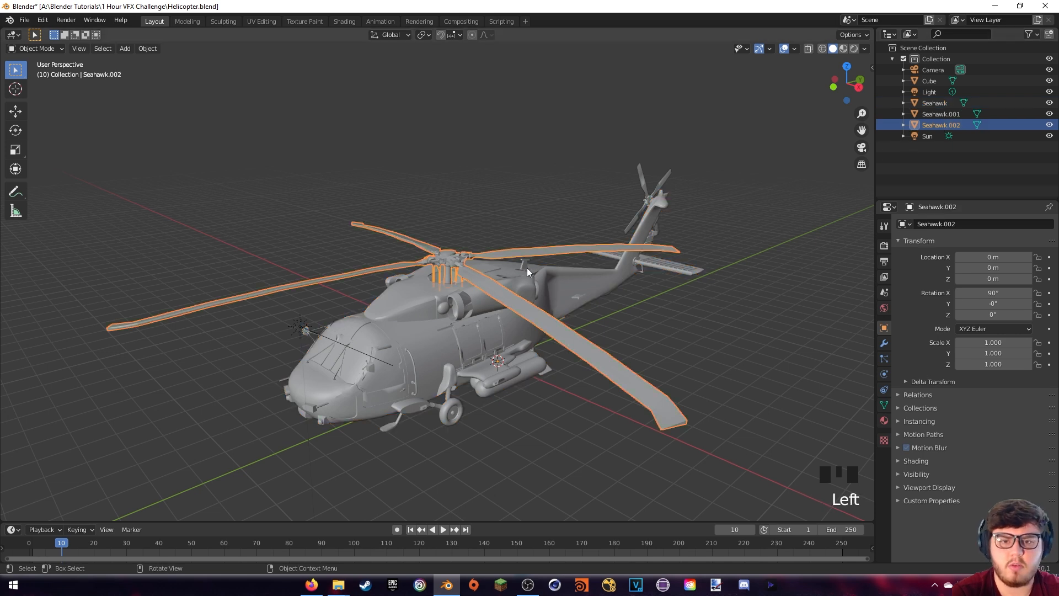
Test rotating the separated main rotor around the global Z axis, and cancel the rotation
{"action": "key", "text": "r"}
{"action": "key", "text": "z"}
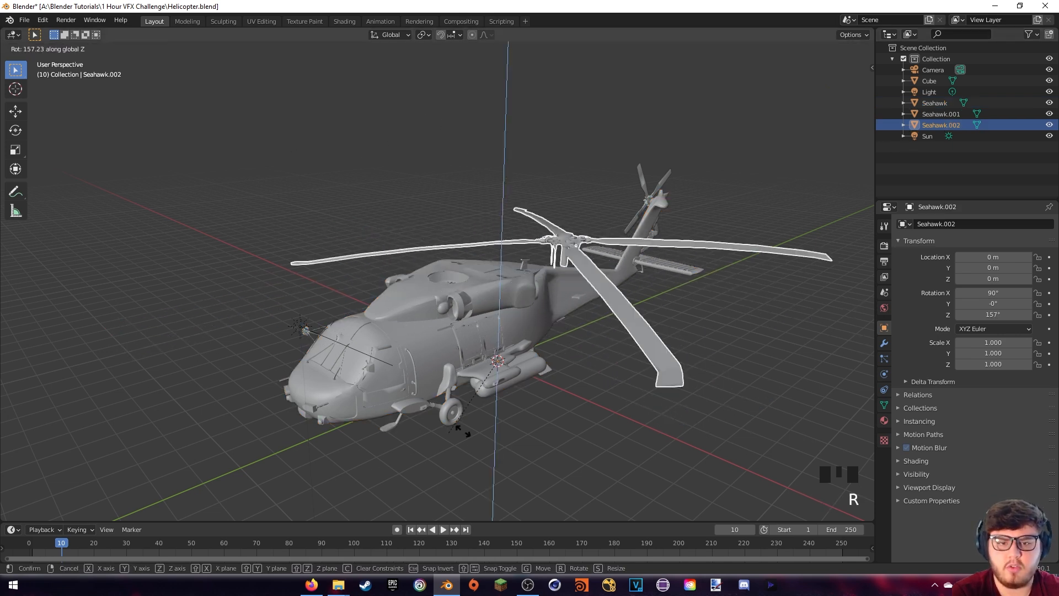
{"action": "right_click", "coordinate": [395, 315]}
Set the main rotor object's origin to its center of mass (volume)
{"action": "scroll", "coordinate": [484, 296], "scroll_direction": "up", "scroll_amount": 5}
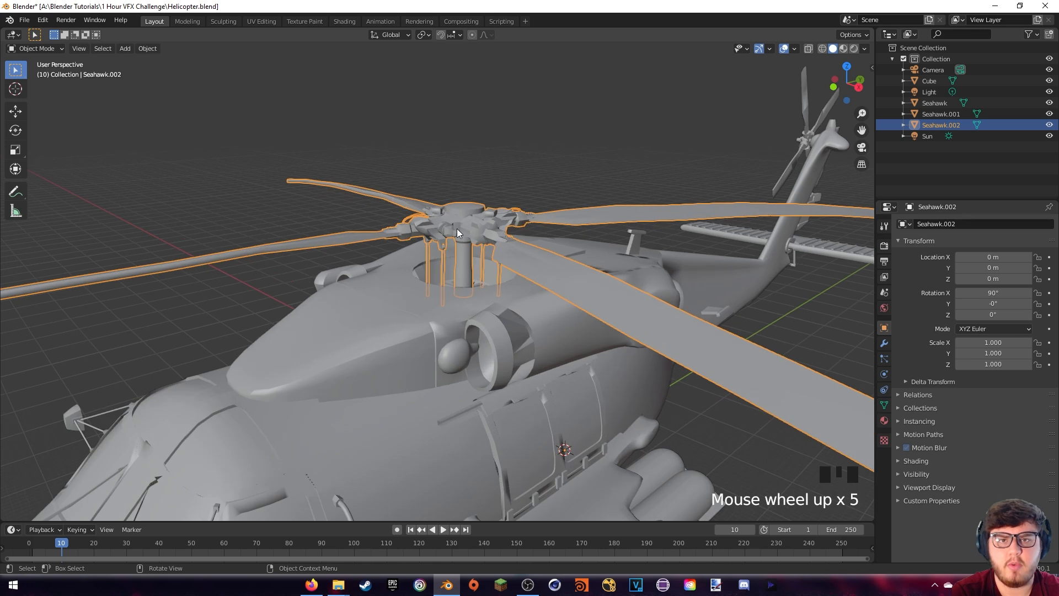
{"action": "right_click", "coordinate": [457, 229]}
{"action": "mouse_move", "coordinate": [453, 229]}
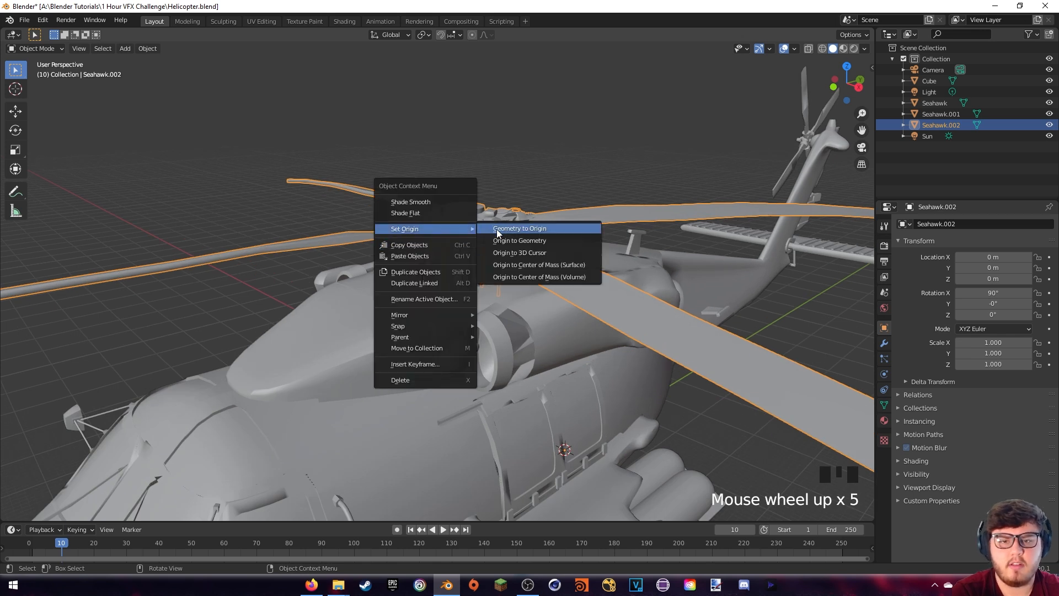
{"action": "left_click", "coordinate": [513, 277]}
Test spinning the main rotor on global Z about its new origin, cancel, and view the helicopter from the front
{"action": "key", "text": "r"}
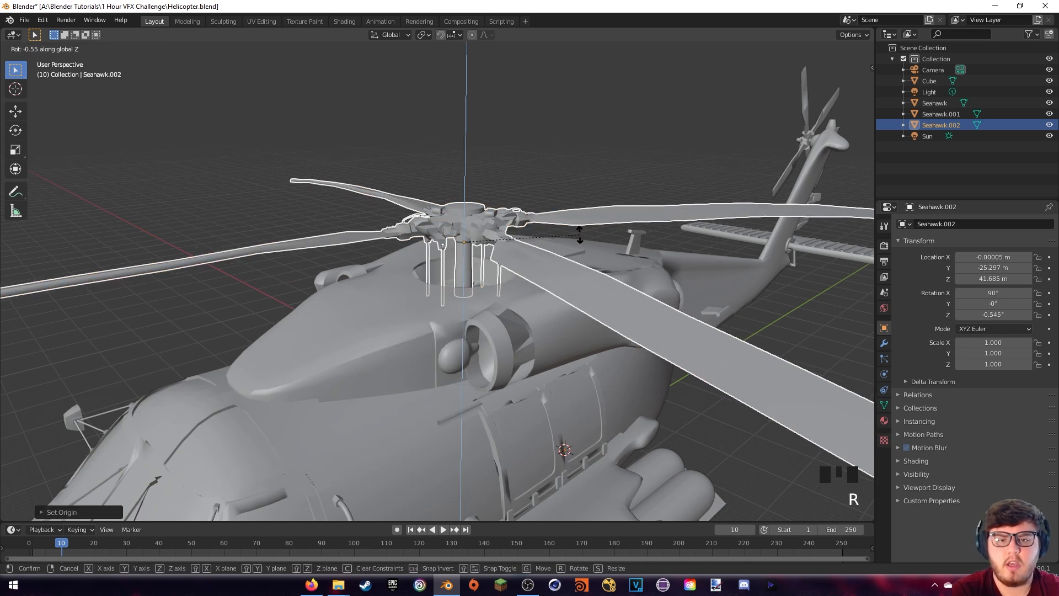
{"action": "key", "text": "z"}
{"action": "right_click", "coordinate": [282, 65]}
{"action": "middle_click_drag", "start_coordinate": [283, 65], "coordinate": [549, 312]}
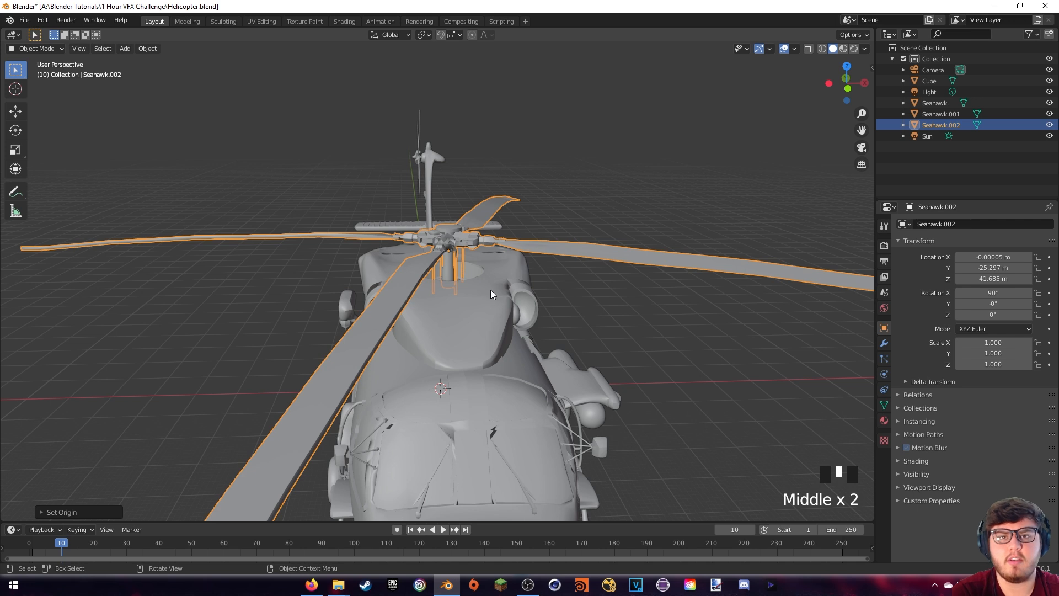
Test moving the helicopter body on its own, cancel the move, and clear the selection
{"action": "left_click", "coordinate": [462, 330]}
{"action": "middle_click_drag", "start_coordinate": [486, 372], "coordinate": [468, 335]}
{"action": "scroll", "coordinate": [470, 334], "scroll_direction": "down", "scroll_amount": 5}
{"action": "key", "text": "g"}
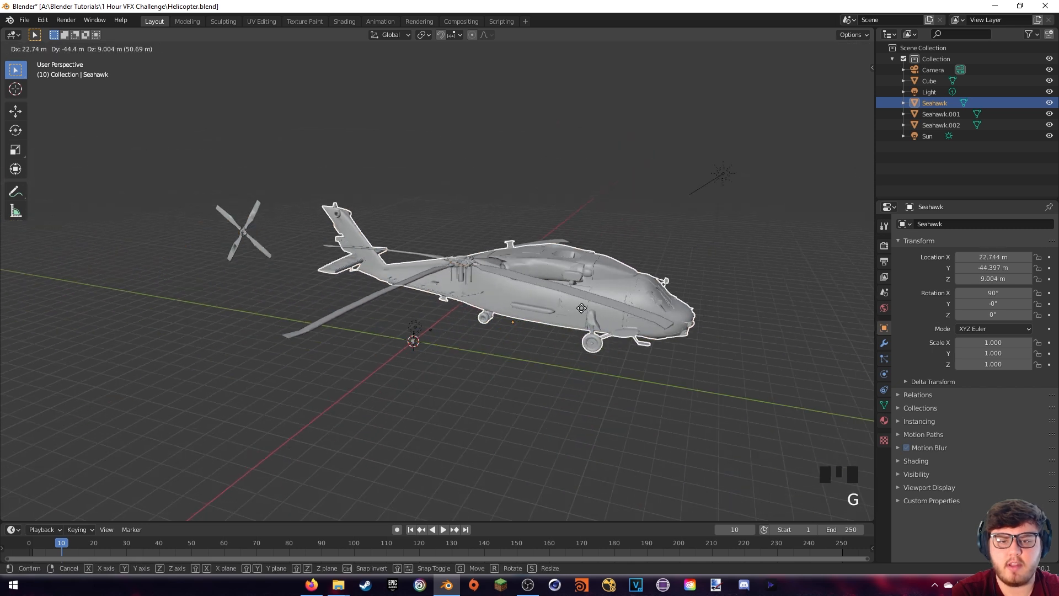
{"action": "right_click", "coordinate": [479, 289]}
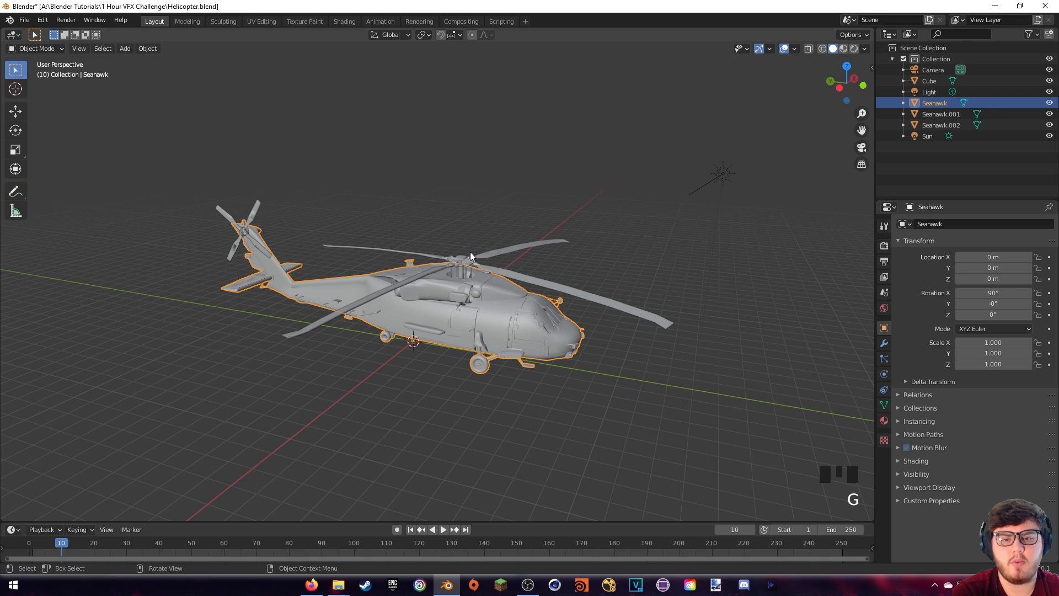
{"action": "left_click", "coordinate": [526, 211]}
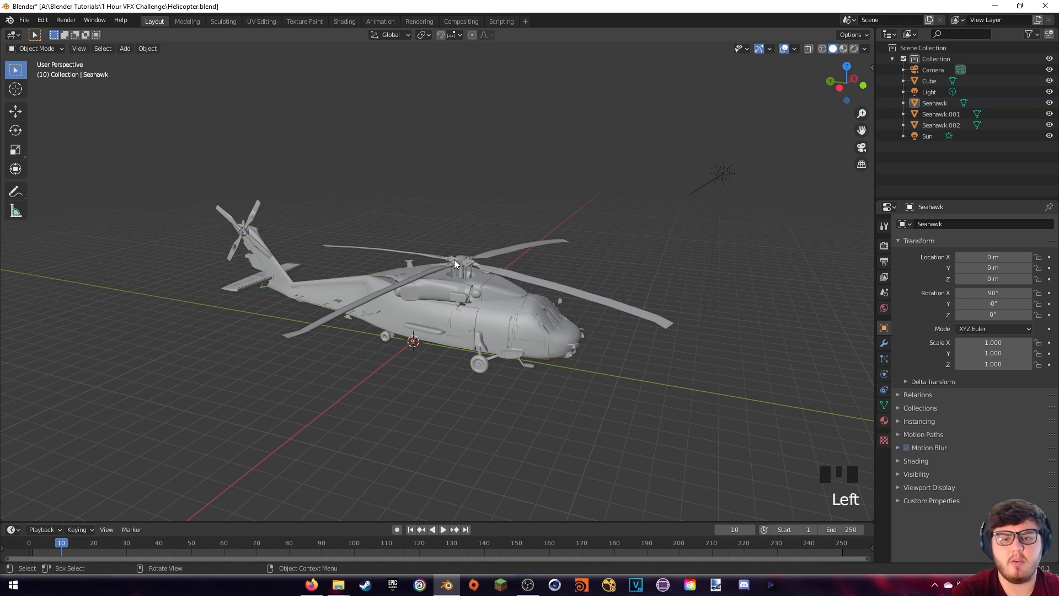
Parent the main rotor to the helicopter body
{"action": "scroll", "coordinate": [472, 280], "scroll_direction": "up", "scroll_amount": 3}
{"action": "left_click", "coordinate": [560, 242]}
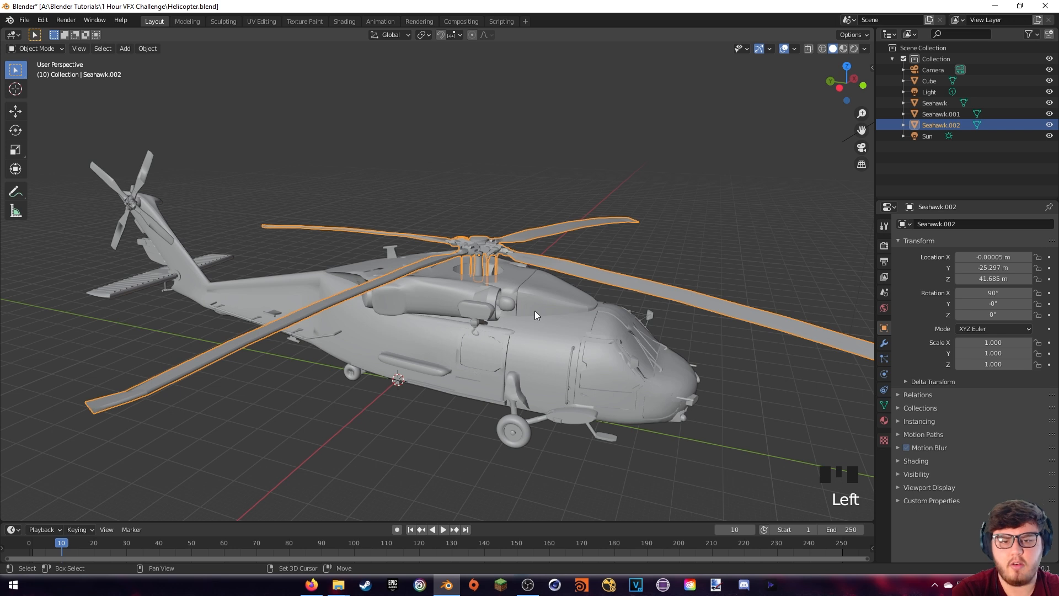
{"action": "left_click", "coordinate": [522, 304], "text": "shift"}
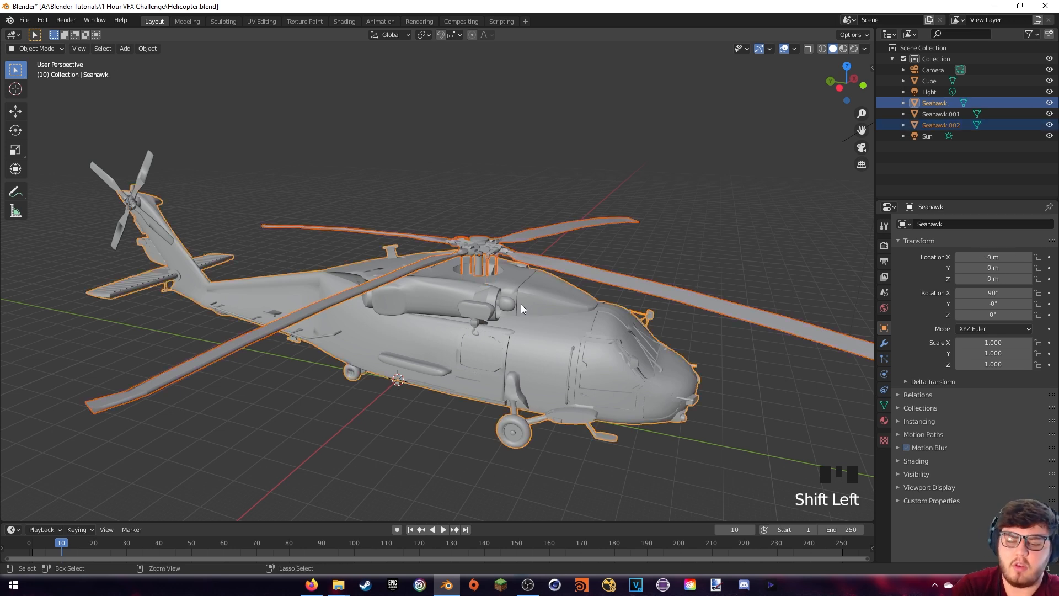
{"action": "key", "text": "ctrl+p"}
{"action": "left_click", "coordinate": [505, 309]}
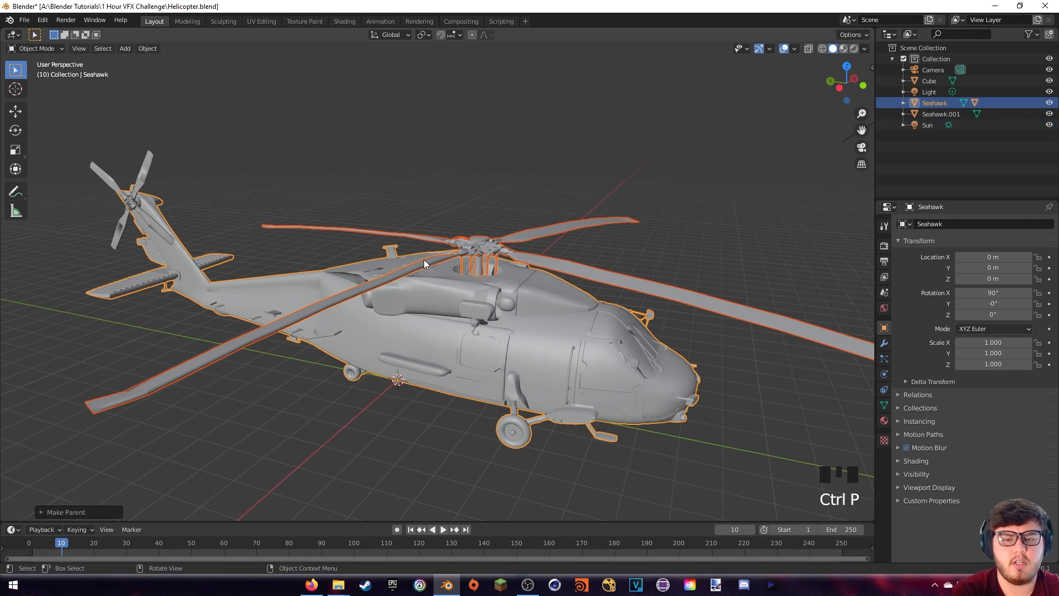
Parent the tail rotor to the helicopter body using the Object parent type
{"action": "left_click", "coordinate": [210, 141]}
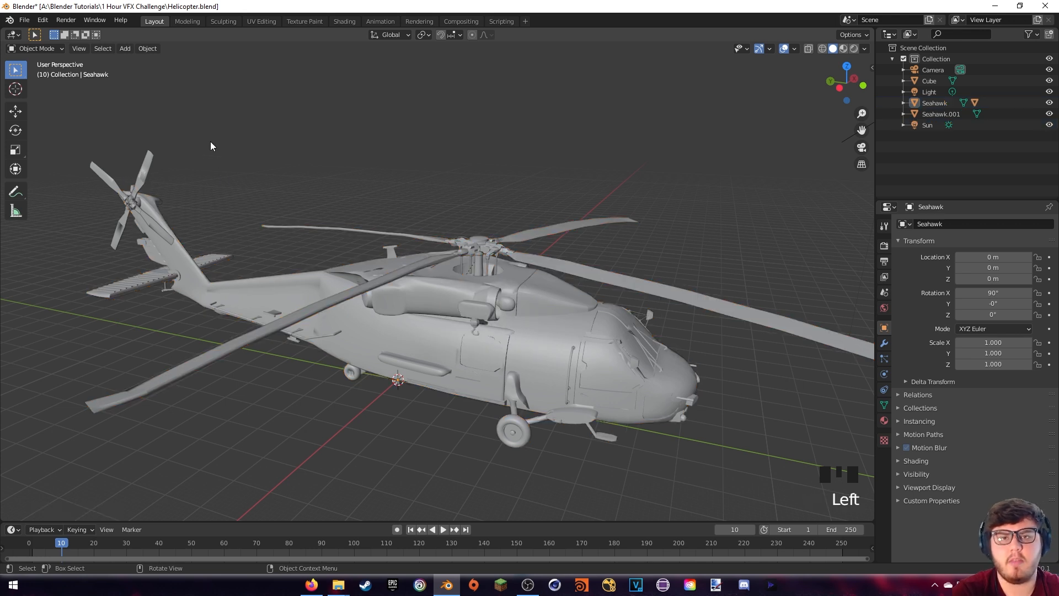
{"action": "left_click", "coordinate": [145, 163]}
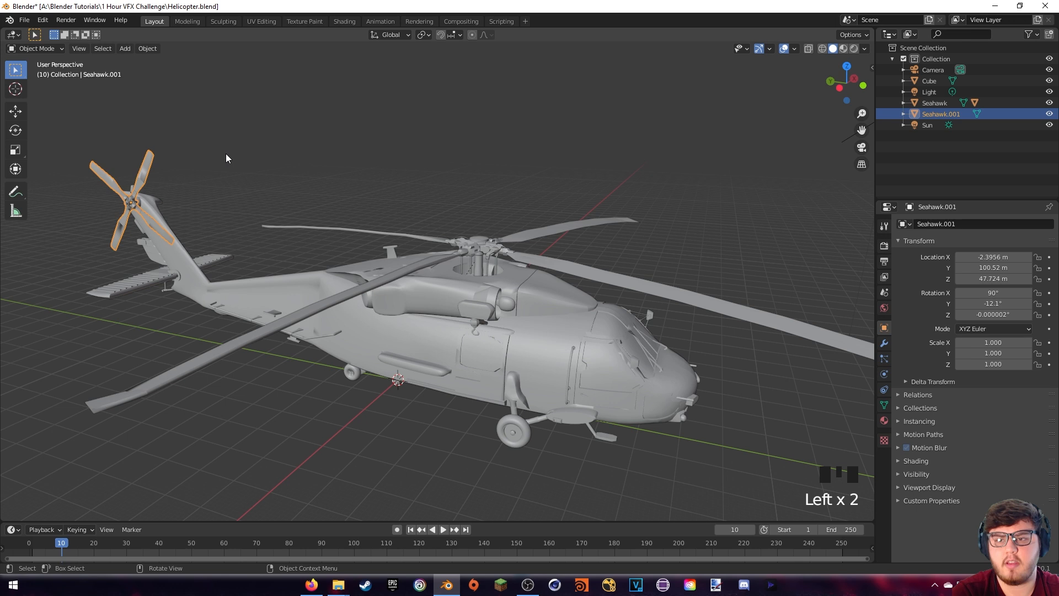
{"action": "left_click", "coordinate": [507, 312], "text": "shift"}
{"action": "key", "text": "ctrl+p"}
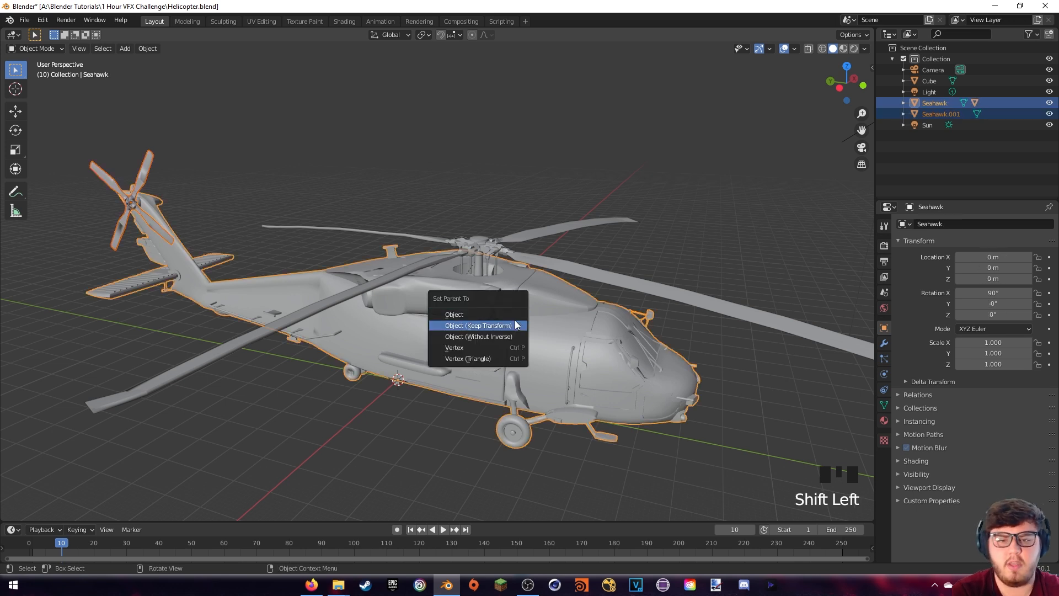
{"action": "left_click", "coordinate": [506, 310]}
Test moving the helicopter body to check that both rotors follow it, cancelling each move
{"action": "left_click", "coordinate": [513, 408]}
{"action": "key", "text": "g"}
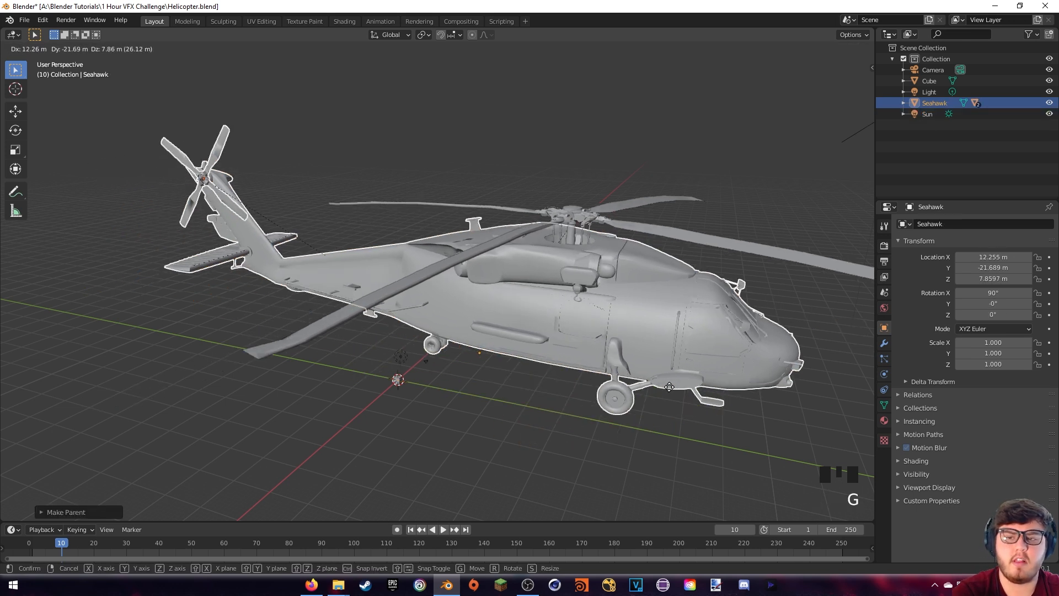
{"action": "right_click", "coordinate": [673, 350]}
{"action": "left_click", "coordinate": [647, 377]}
{"action": "key", "text": "g"}
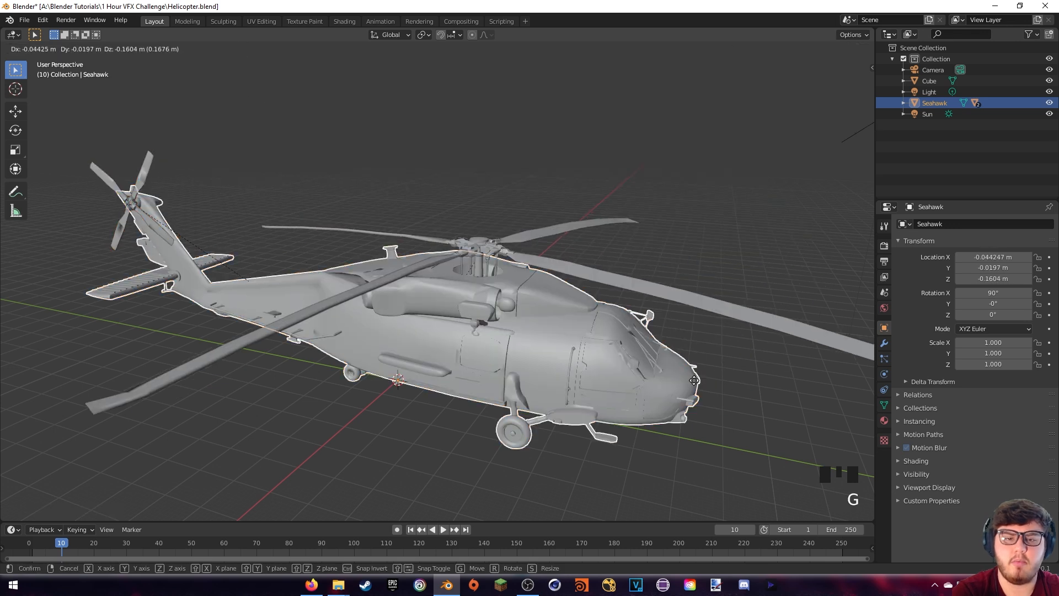
{"action": "right_click", "coordinate": [669, 319]}
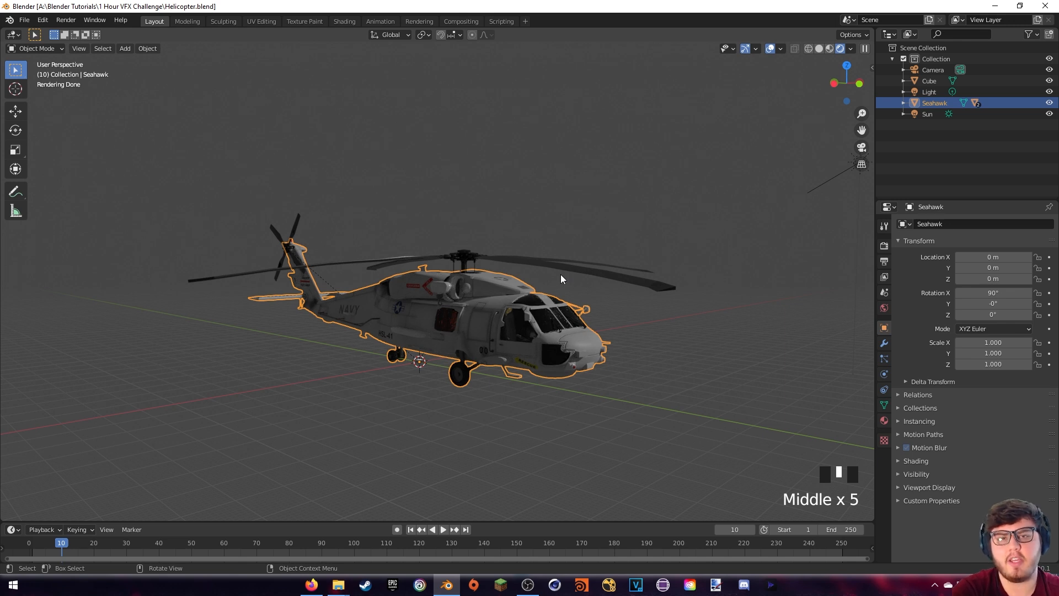
{"action": "scroll", "coordinate": [550, 276], "scroll_direction": "up", "scroll_amount": 2}
{"action": "middle_click_drag", "start_coordinate": [538, 282], "coordinate": [552, 280]}
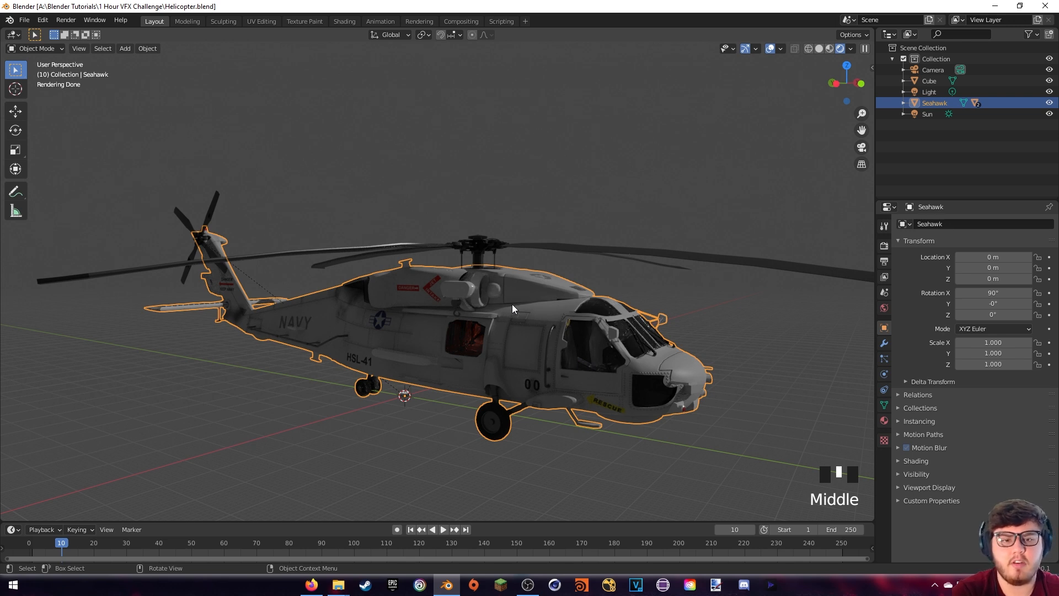
{"action": "middle_click_drag", "start_coordinate": [536, 313], "coordinate": [521, 314]}
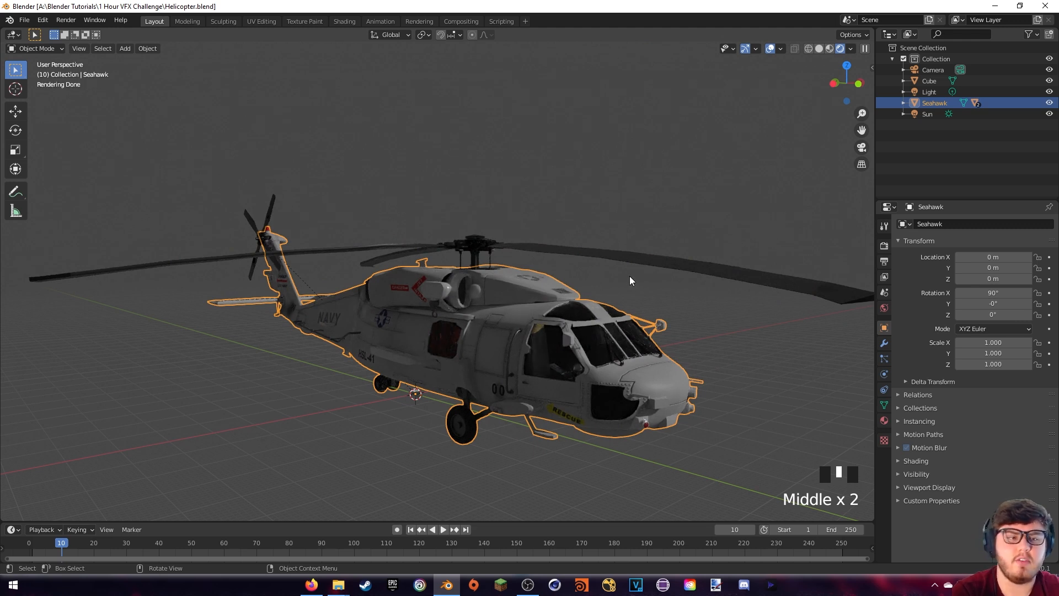
{"action": "mouse_move", "coordinate": [630, 276]}
{"action": "middle_mouse_down"}
{"action": "mouse_move", "coordinate": [644, 258]}
{"action": "mouse_move", "coordinate": [631, 256]}
{"action": "middle_mouse_up"}
{"action": "scroll", "coordinate": [643, 258], "scroll_direction": "down", "scroll_amount": 1}
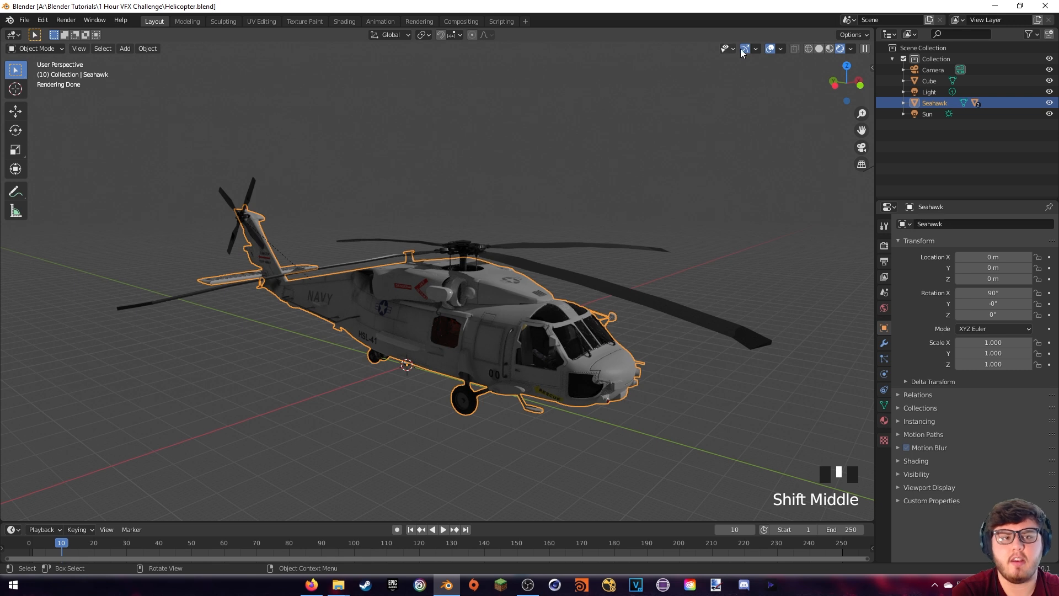
Delete the camera, cube, light and sun so only the Seahawk hierarchy is kept, and save the file
{"action": "left_click", "coordinate": [921, 72]}
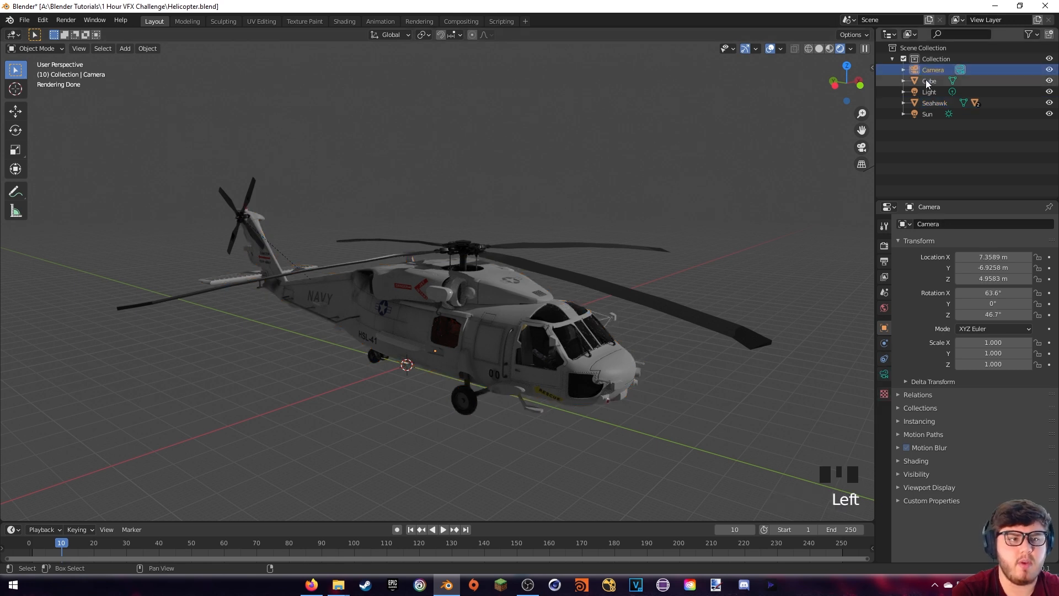
{"action": "left_click", "coordinate": [927, 83], "text": "shift"}
{"action": "left_click", "coordinate": [928, 92], "text": "shift"}
{"action": "left_click", "coordinate": [926, 112], "text": "ctrl"}
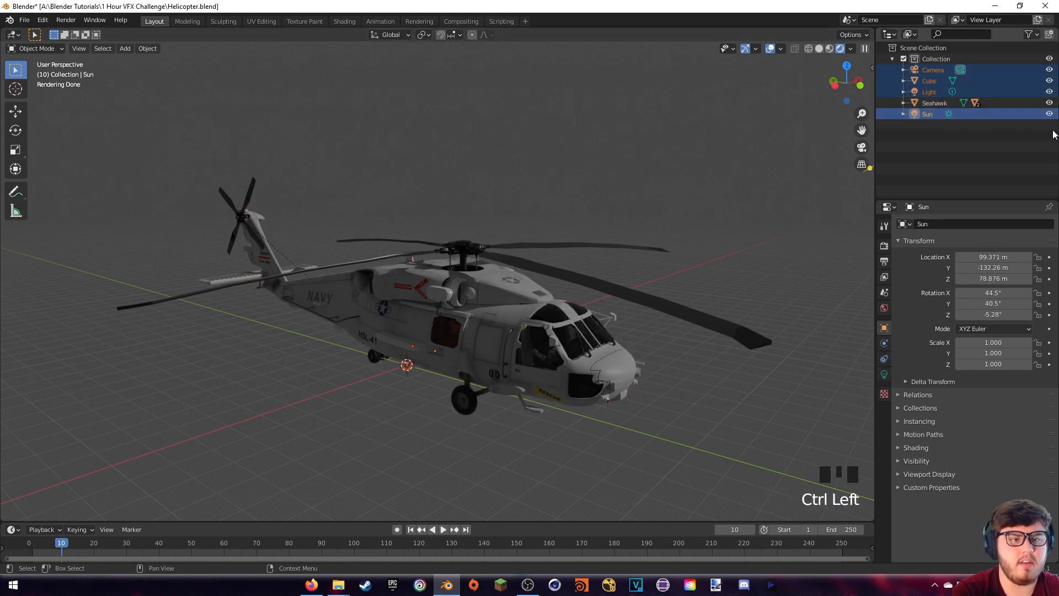
{"action": "key", "text": "Delete"}
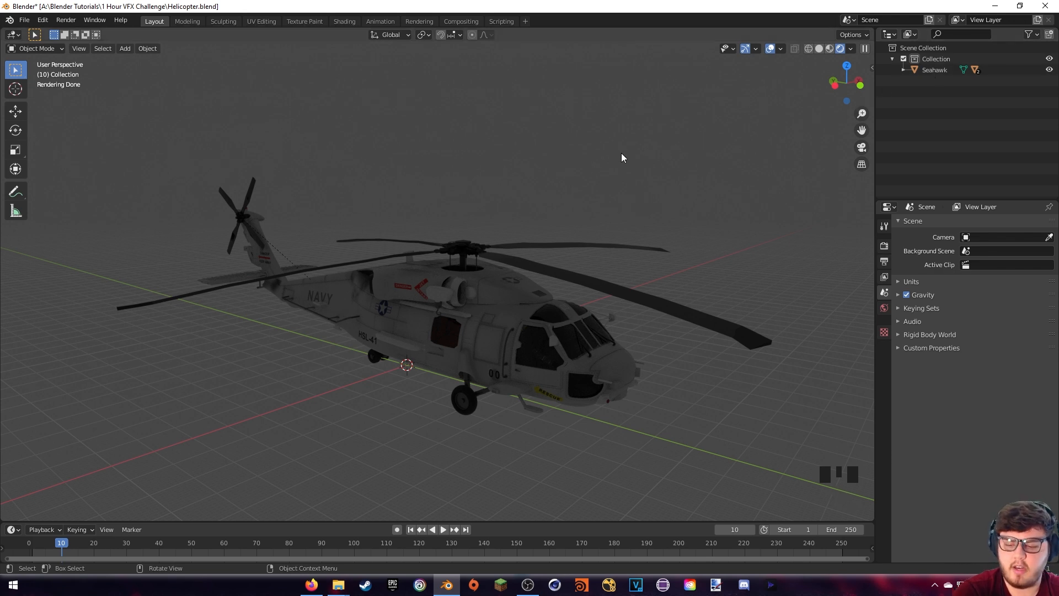
{"action": "key", "text": "ctrl+s"}
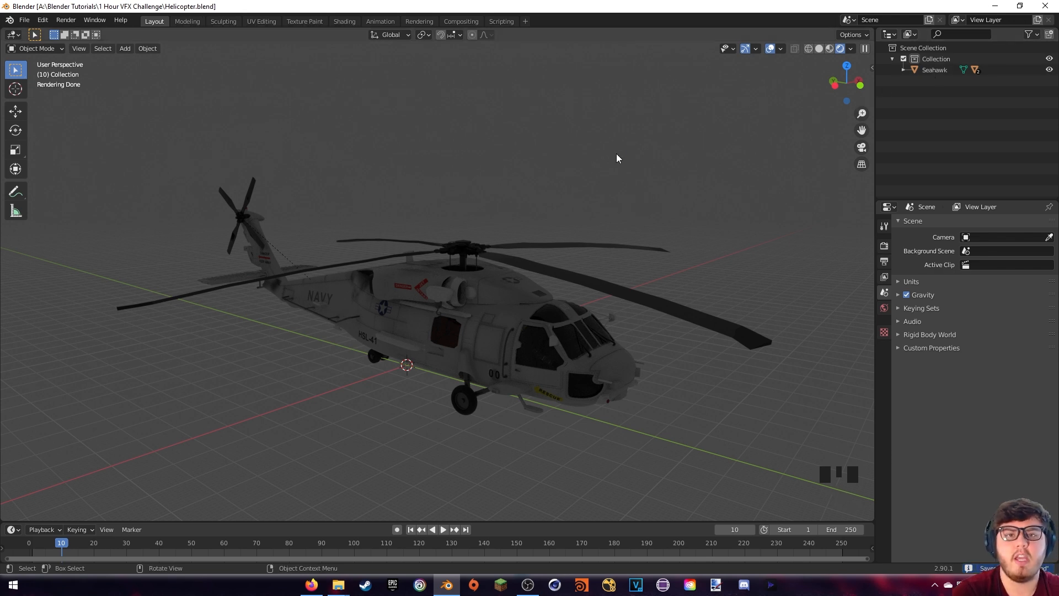